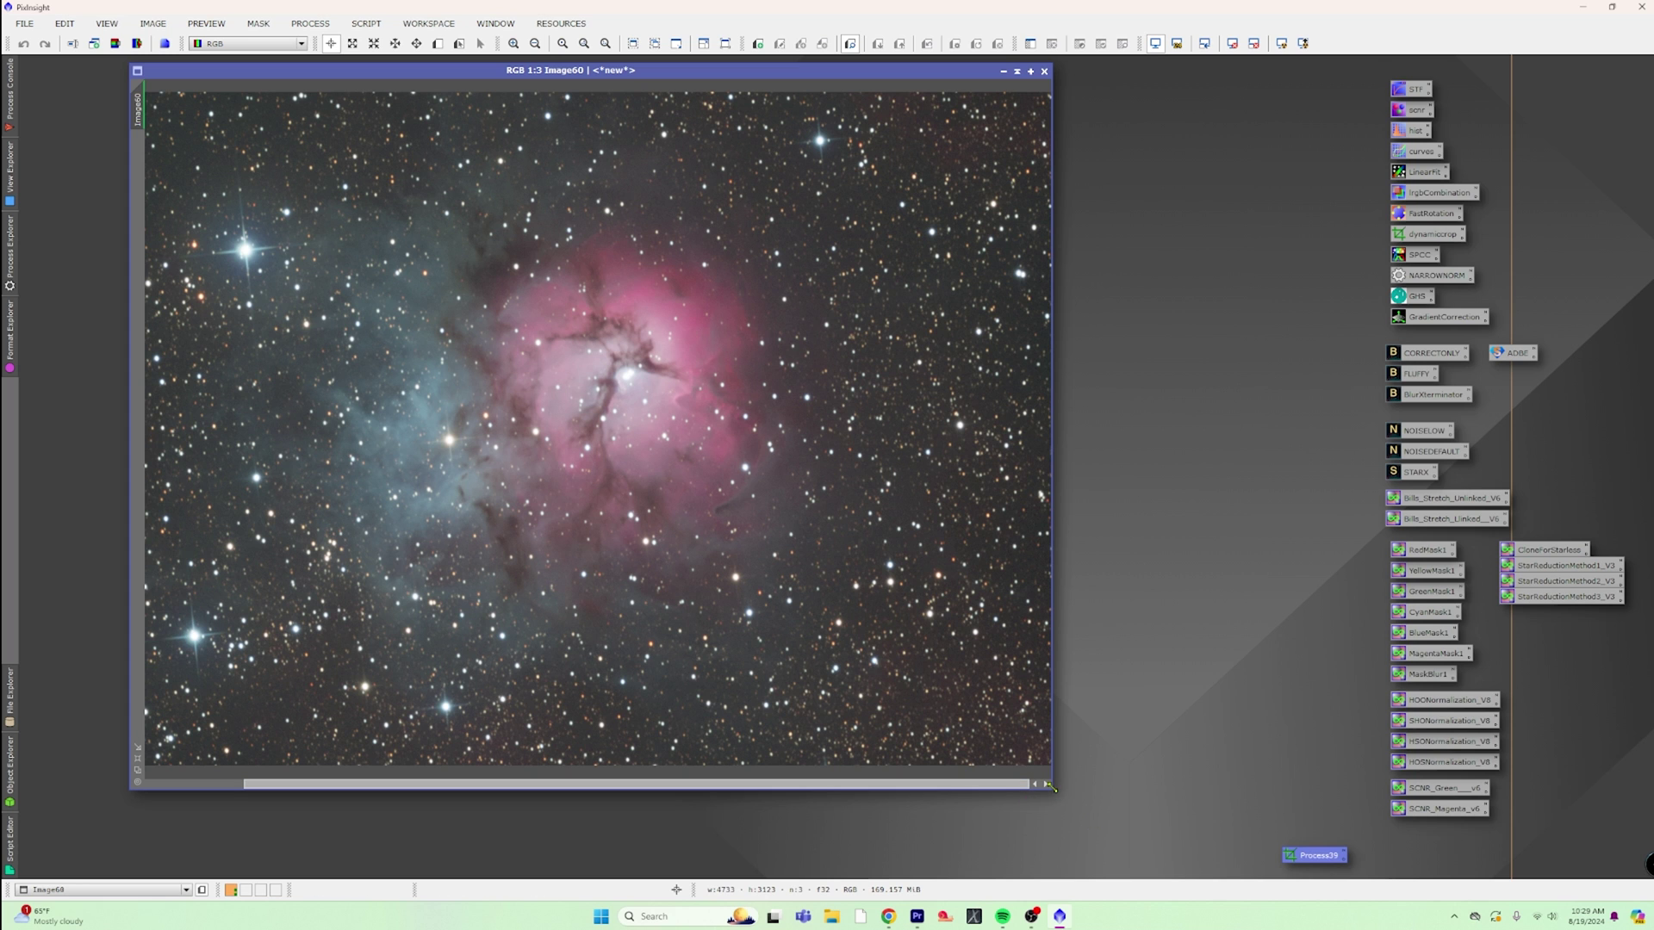
Step: Enlarge the Image60 window to show more of the Trifid Nebula
left_click_drag(1049, 785, 1195, 797)
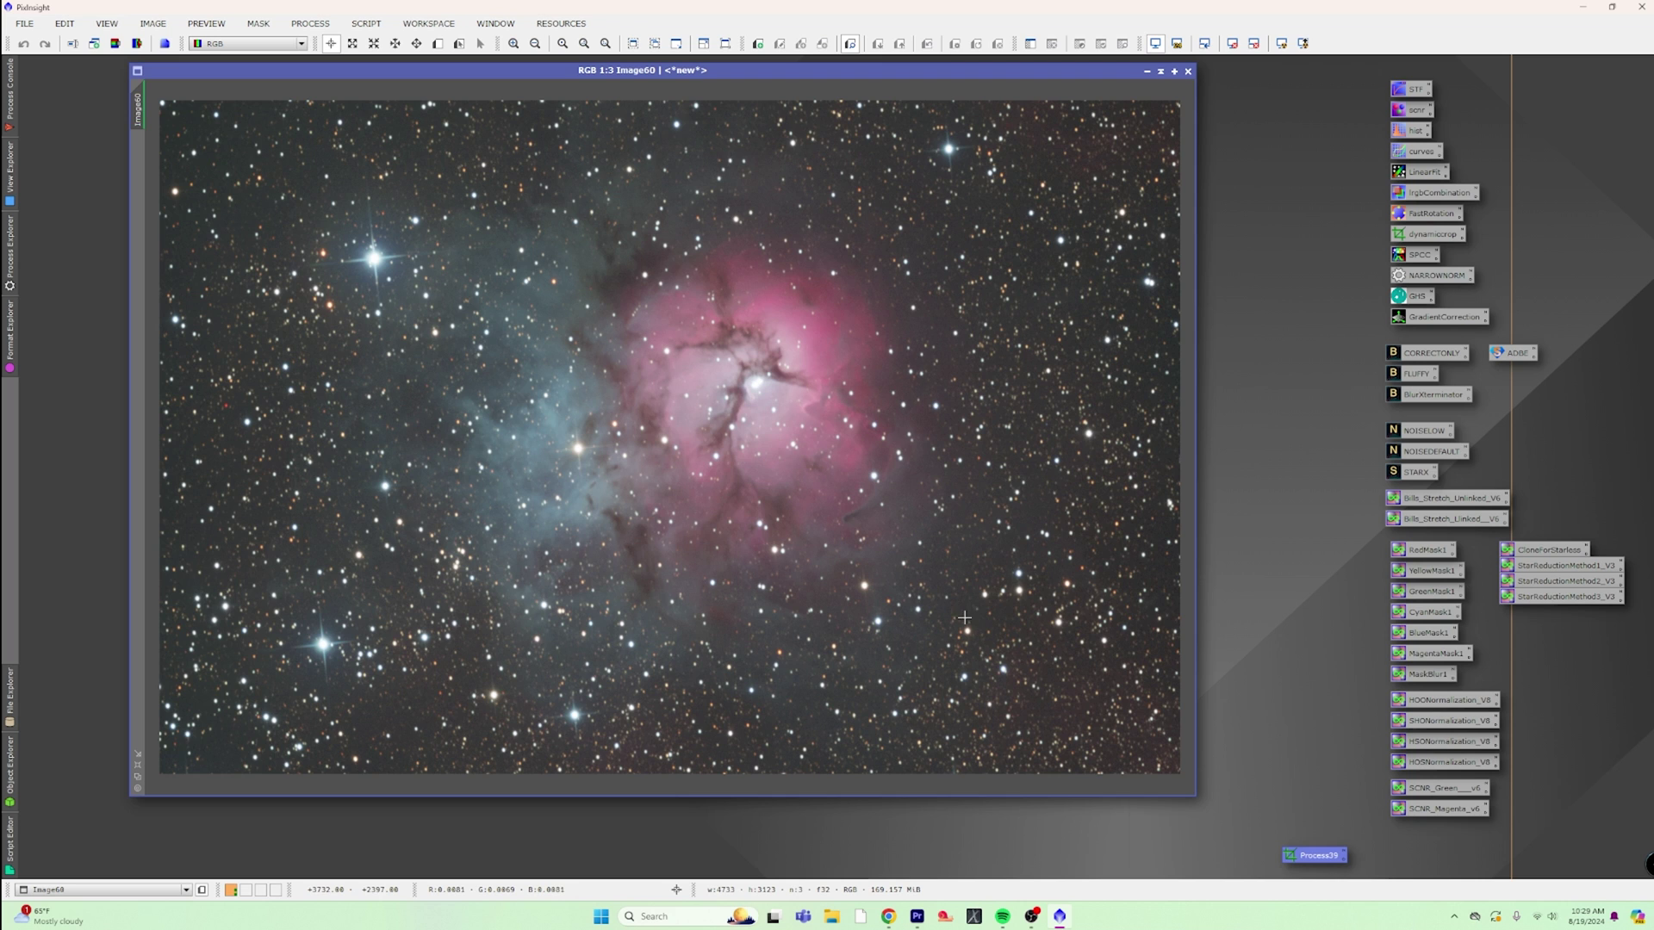
scroll(961, 611, "up", 4)
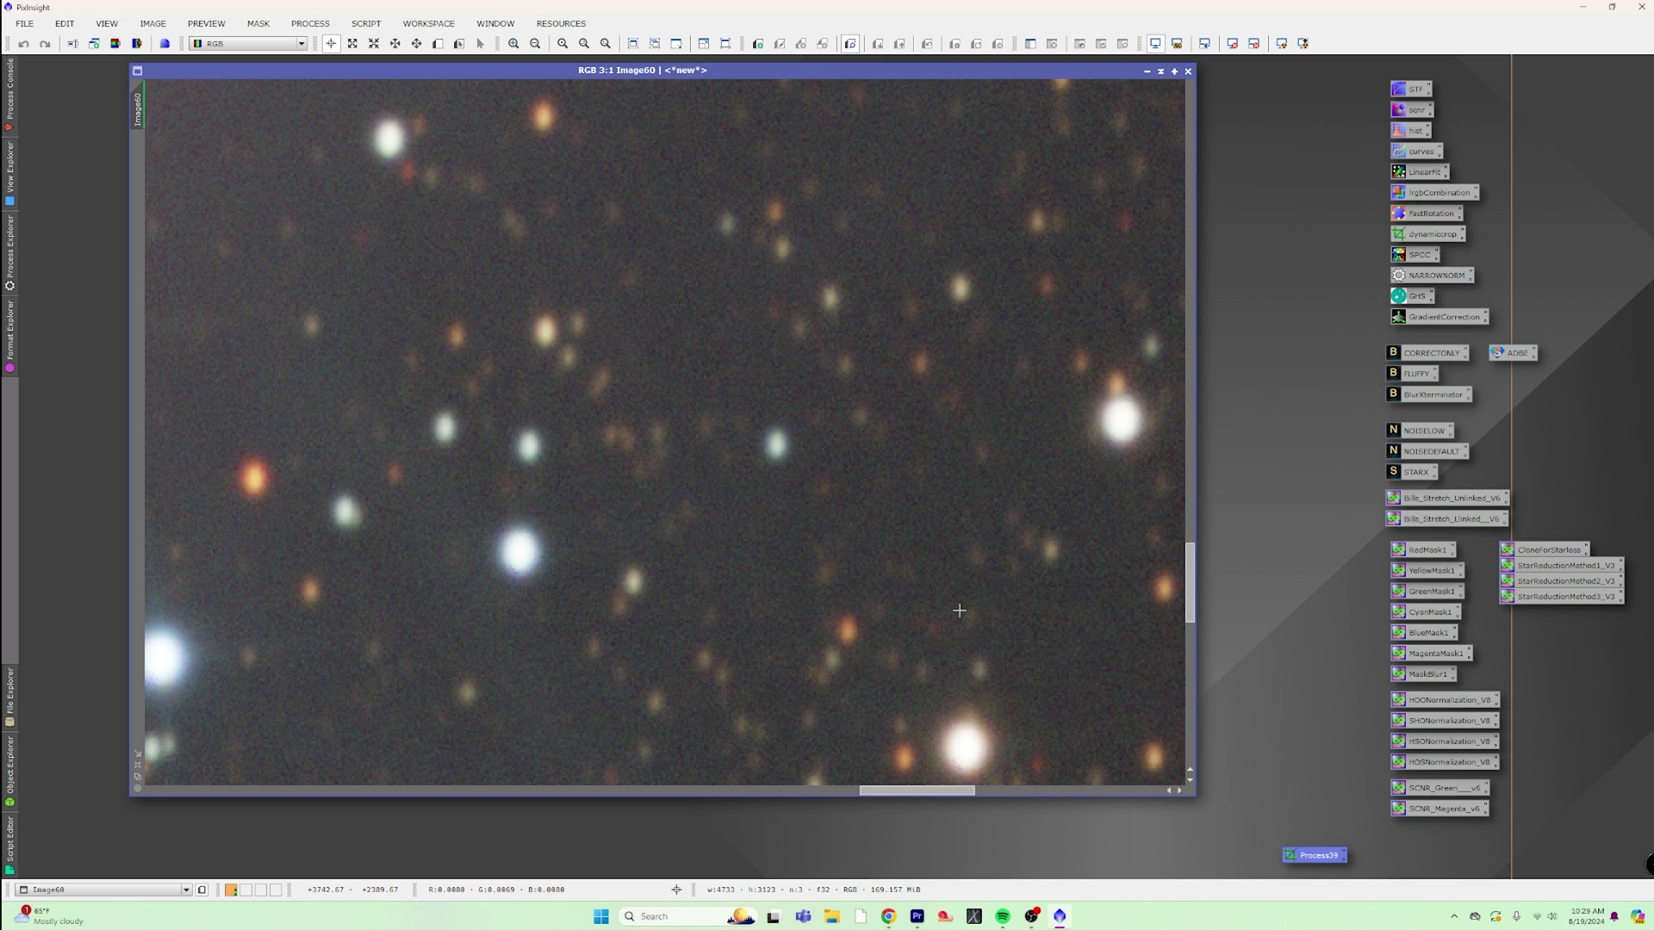
scroll(959, 611, "down", 4)
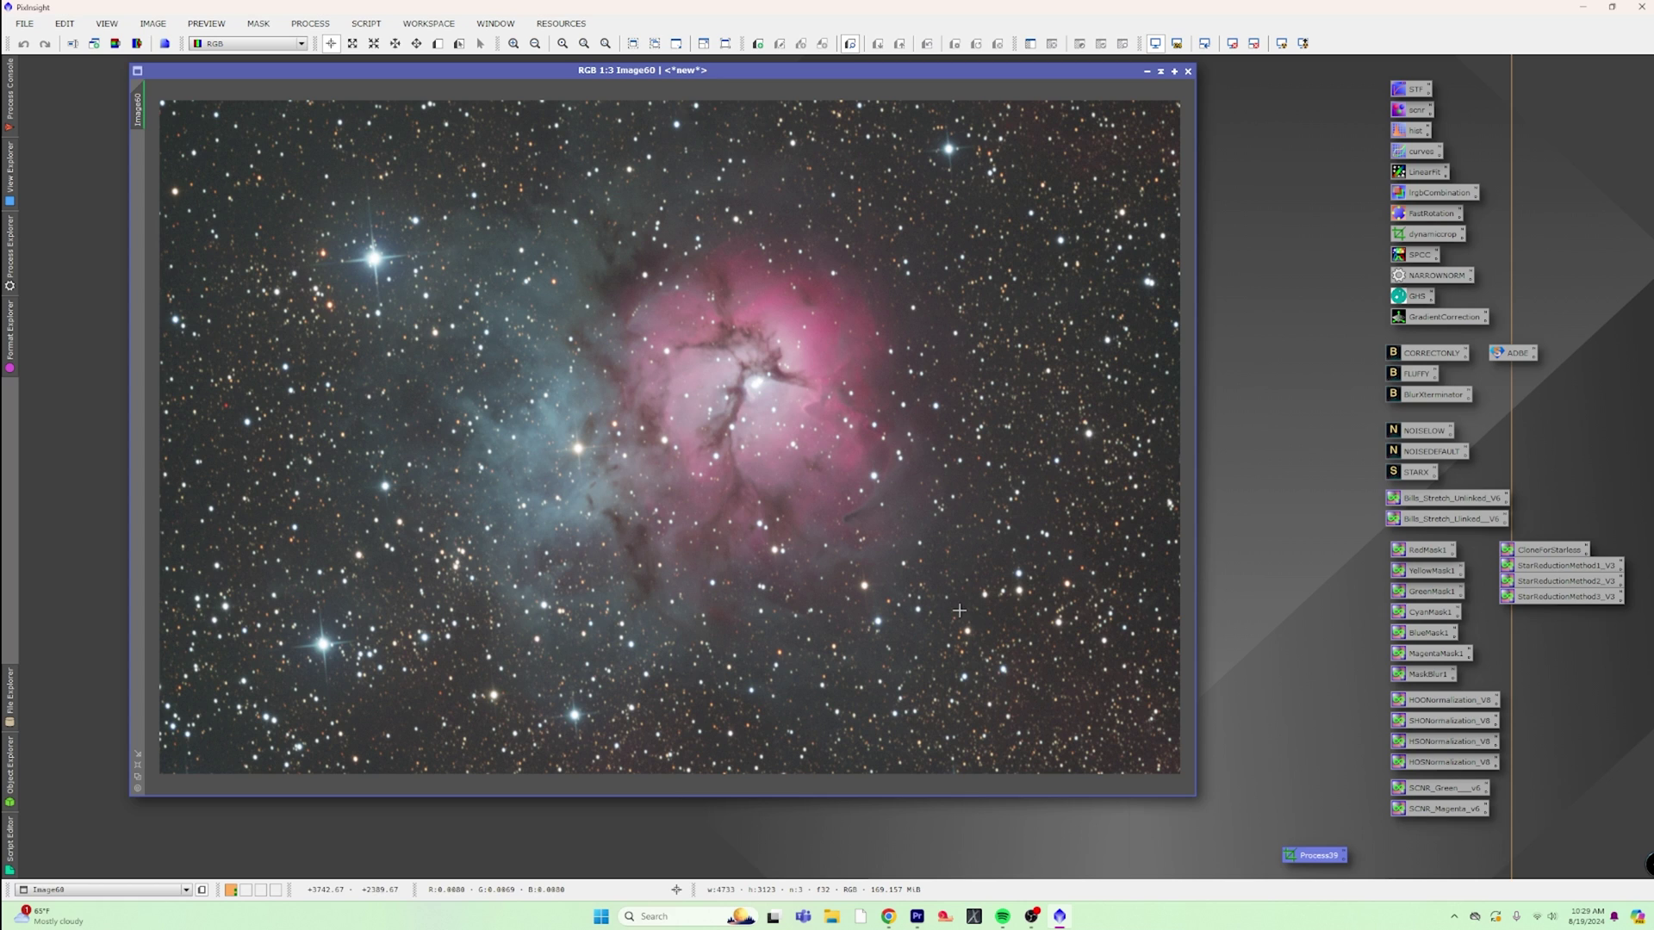
Step: Apply BlurXTerminator's CORRECTONLY preset to Image60, toggling undo/redo to compare the stars
double_click(1432, 355)
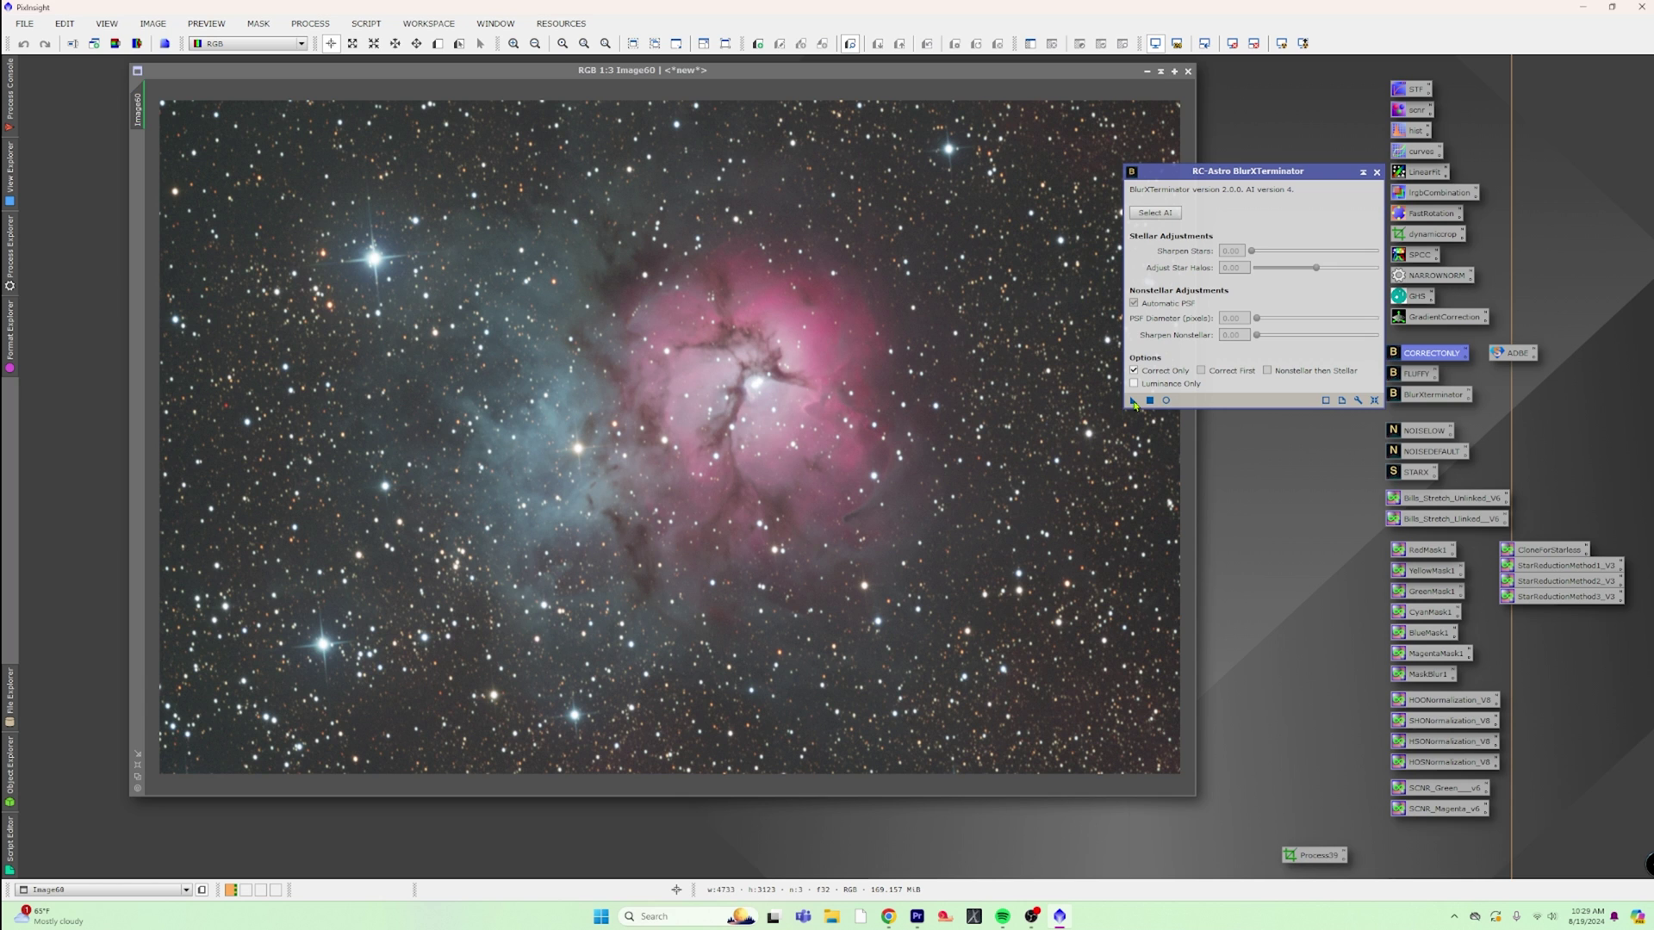
left_click_drag(1133, 403, 1004, 501)
left_click_drag(1004, 501, 1005, 501)
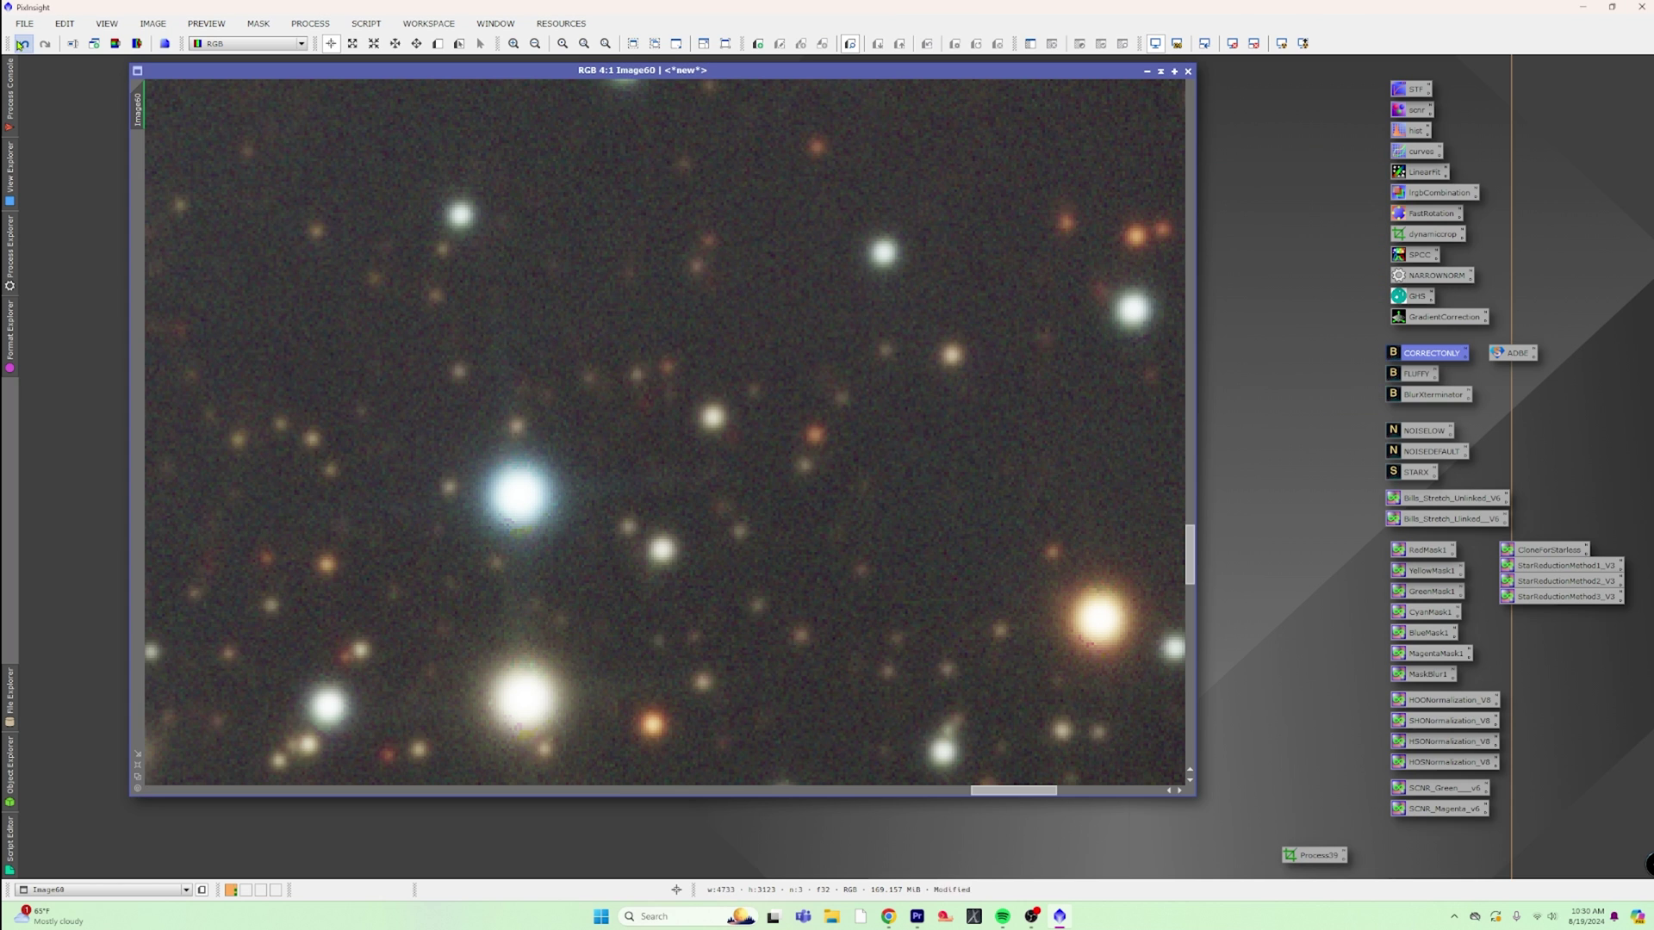
left_click(23, 43)
left_click(43, 45)
left_click(23, 43)
left_click(43, 45)
scroll(645, 447, "down", 5)
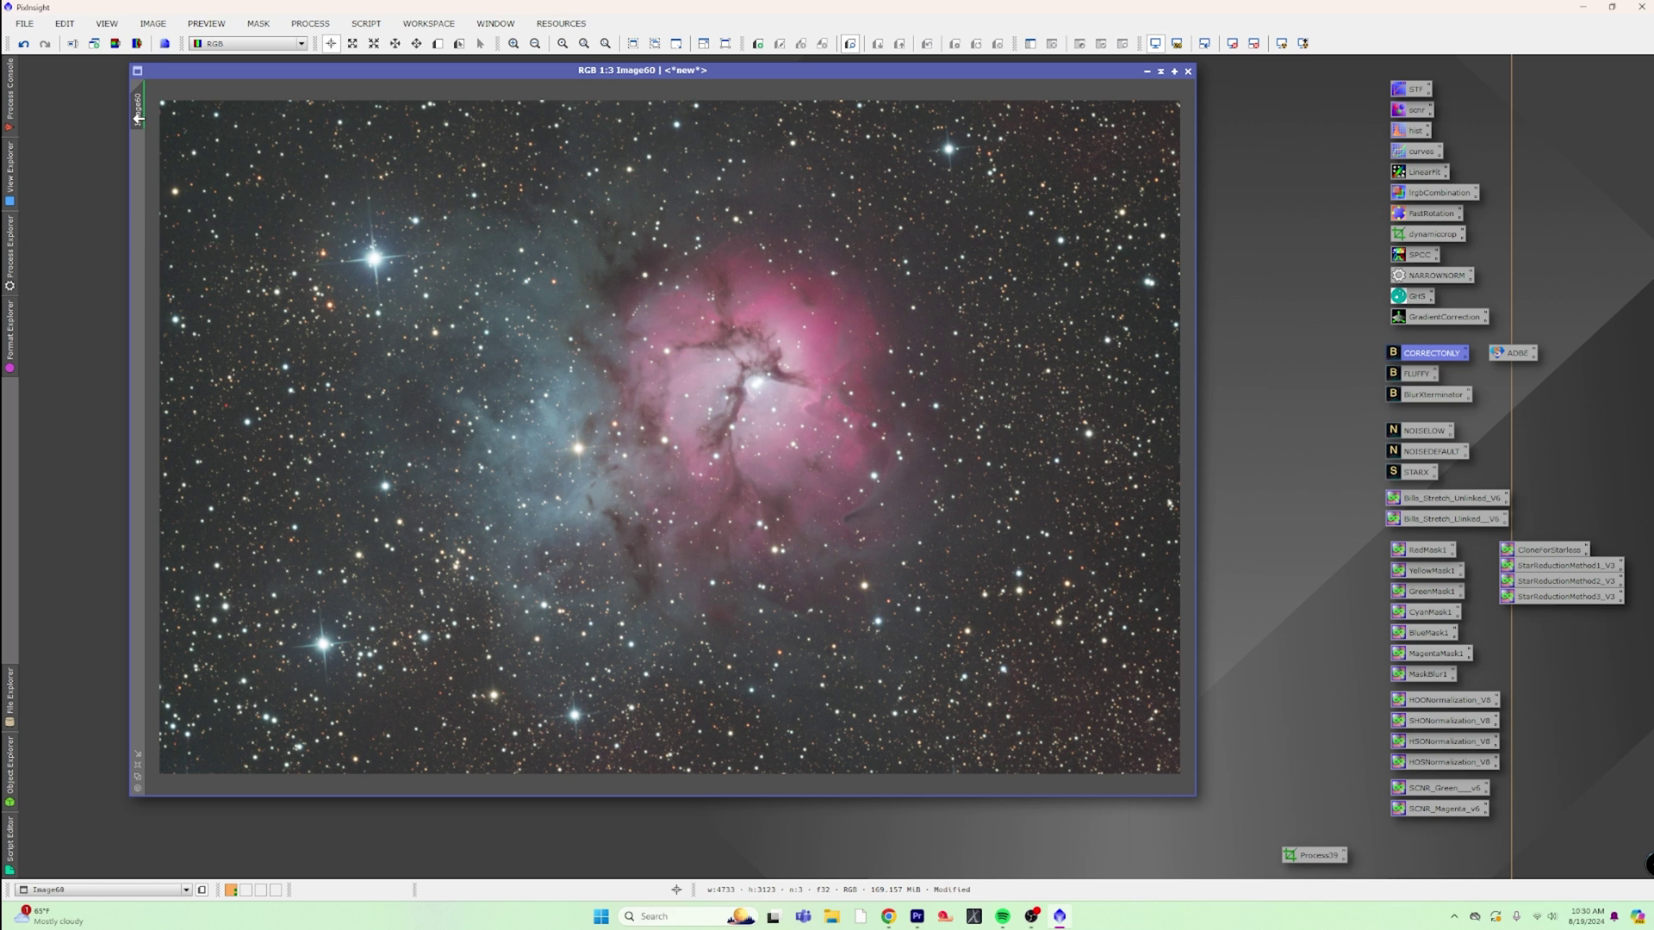
Step: Clone Image60 and park the clone as an icon at the bottom of the workspace
left_click_drag(138, 111, 103, 137)
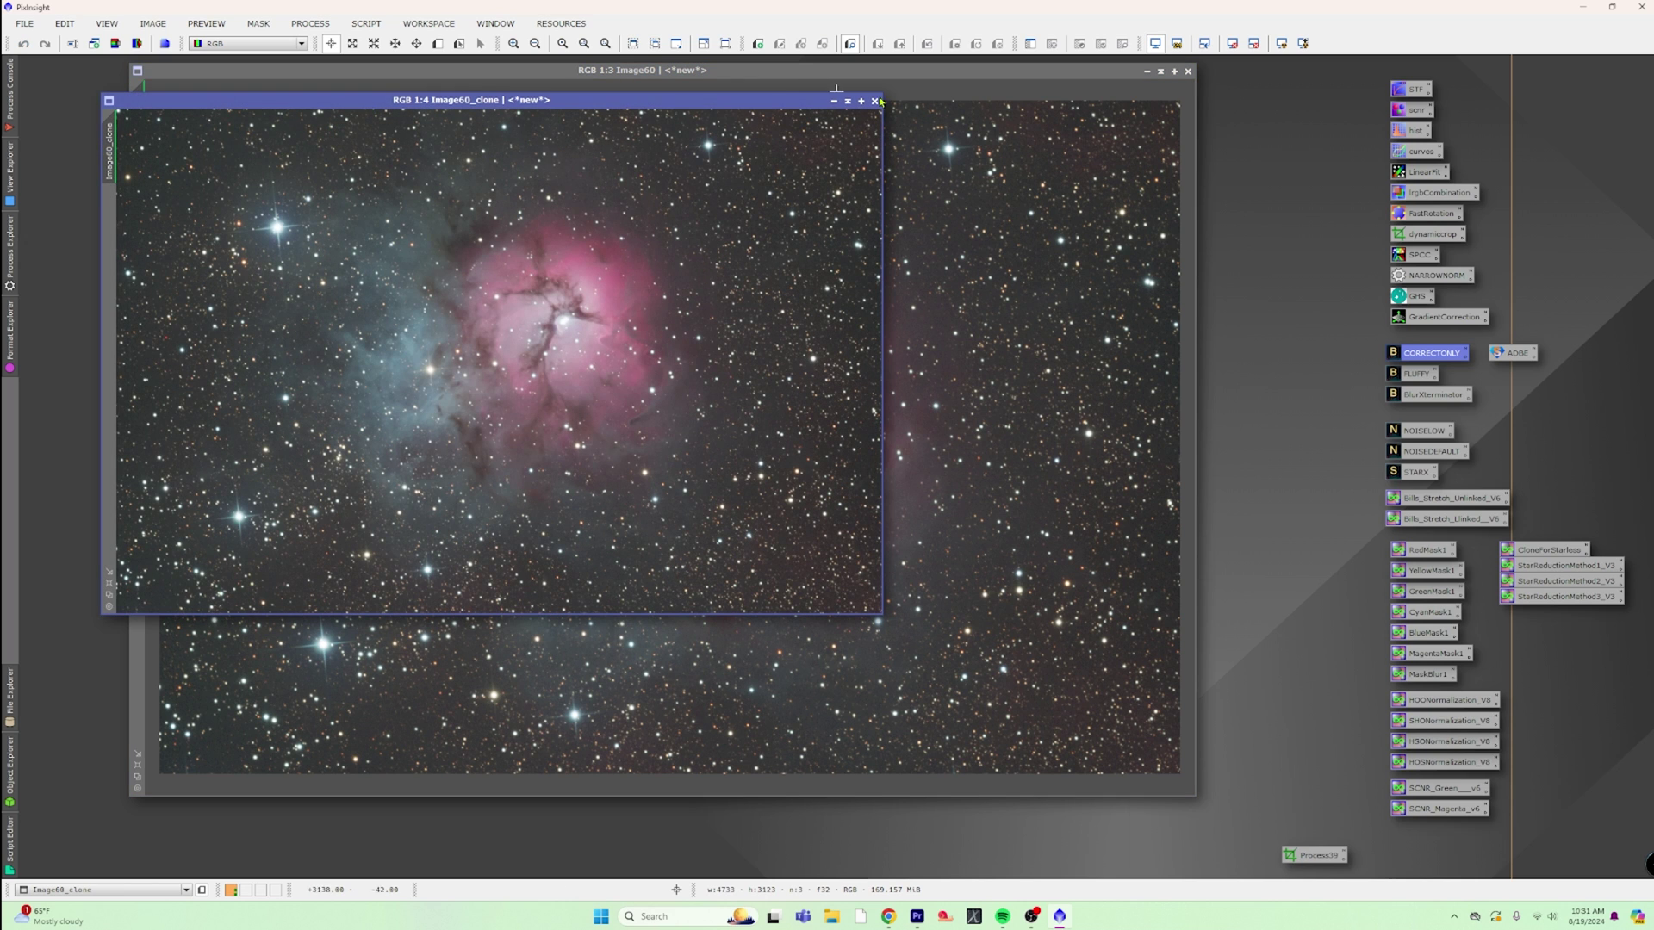
left_click(834, 101)
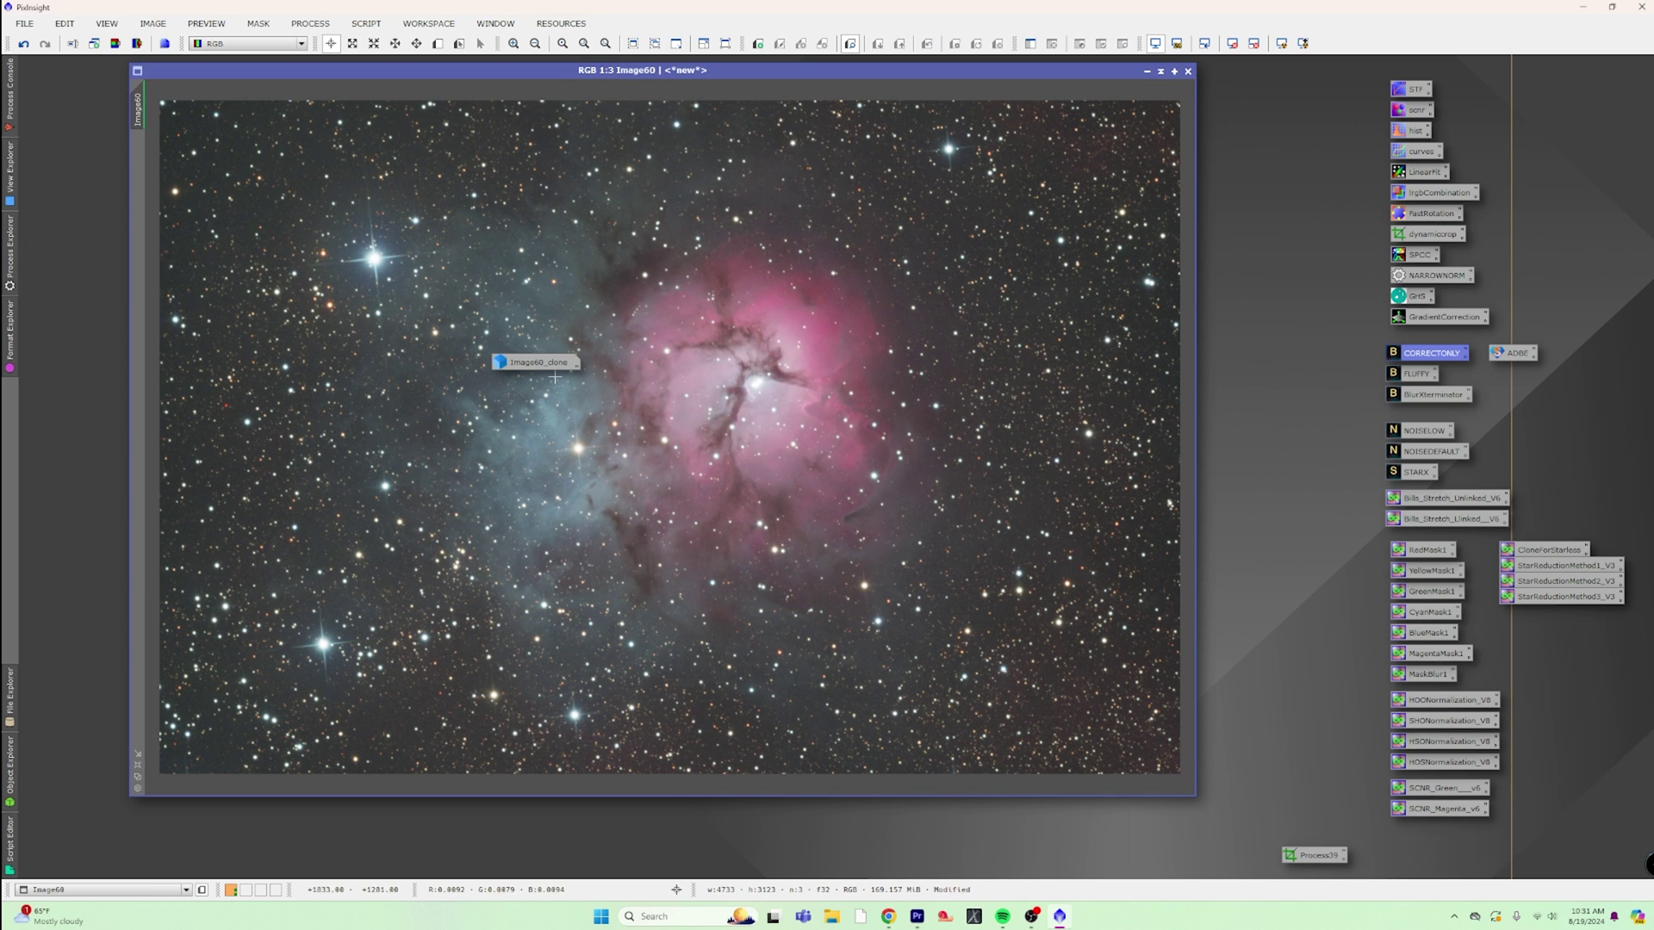
left_click_drag(543, 362, 272, 845)
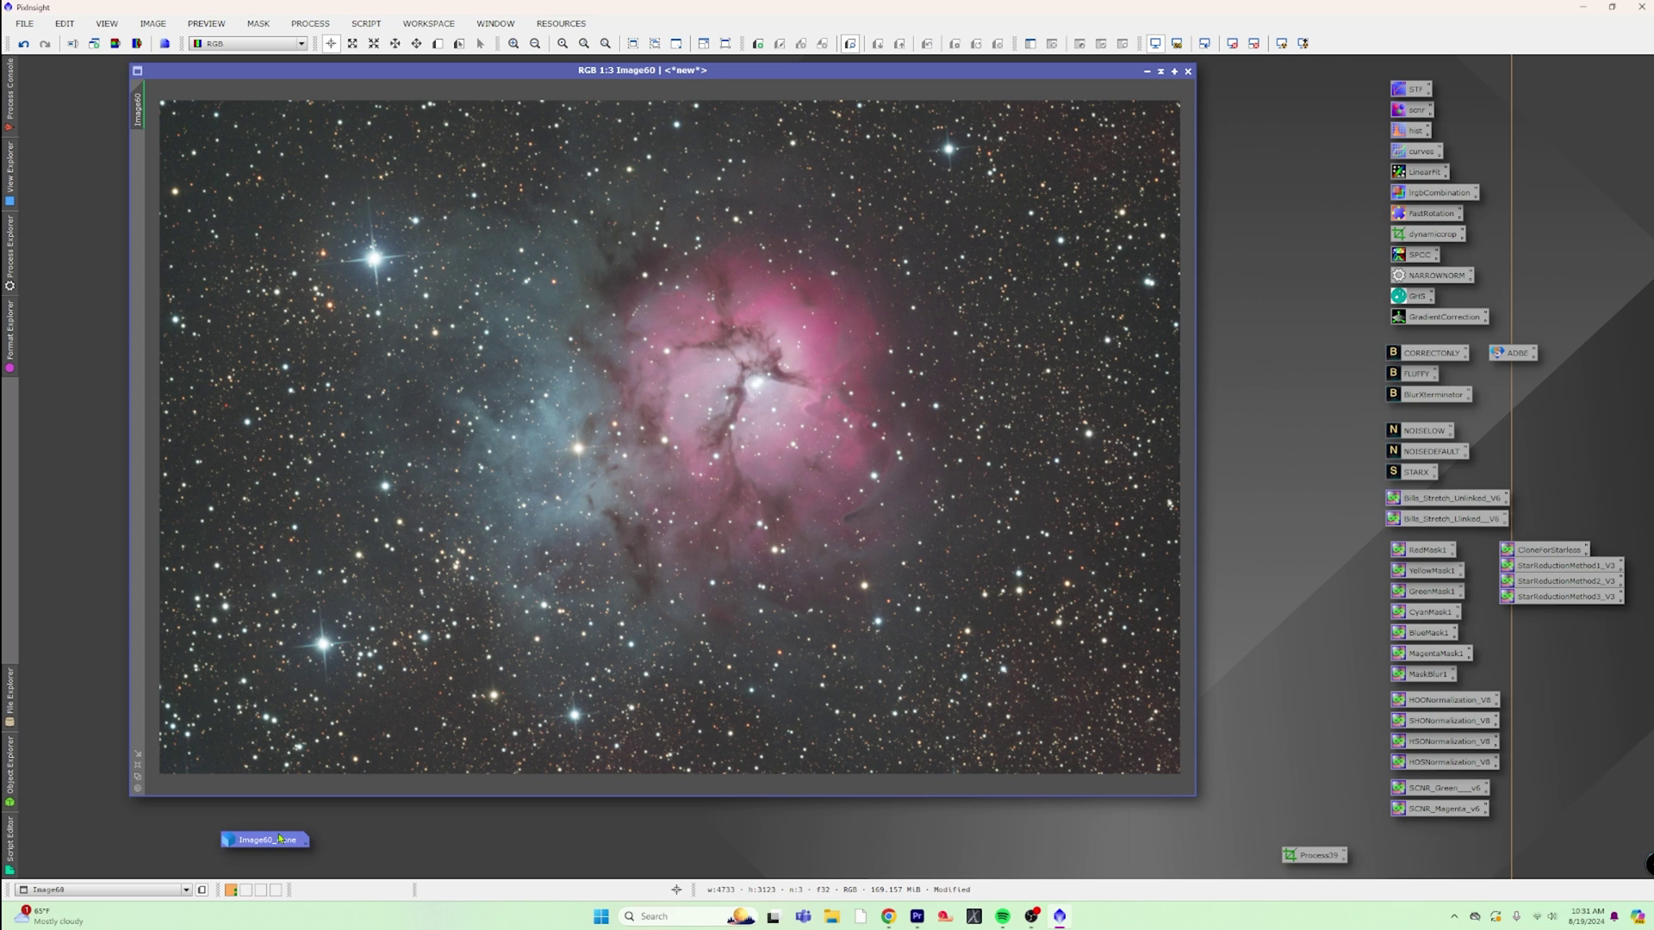
Step: Apply the FLUFFY BlurXTerminator preset to Image60: stars 0.40, halos 0.10, nonstellar 0.40
double_click(1415, 376)
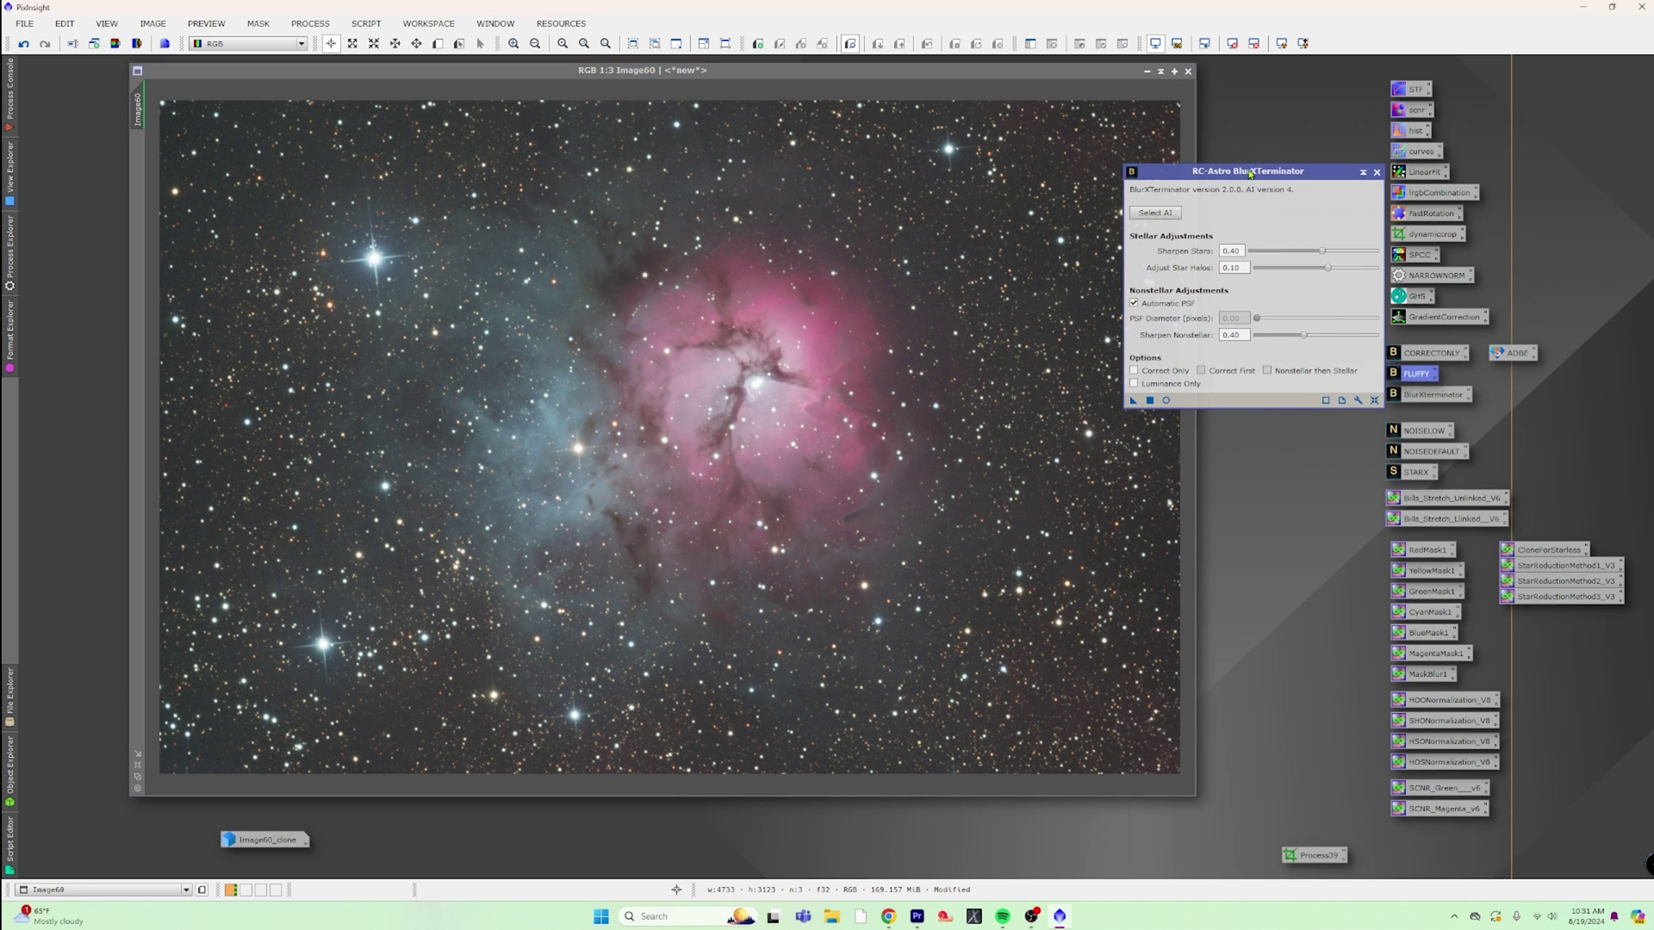
left_click_drag(1250, 174, 1324, 156)
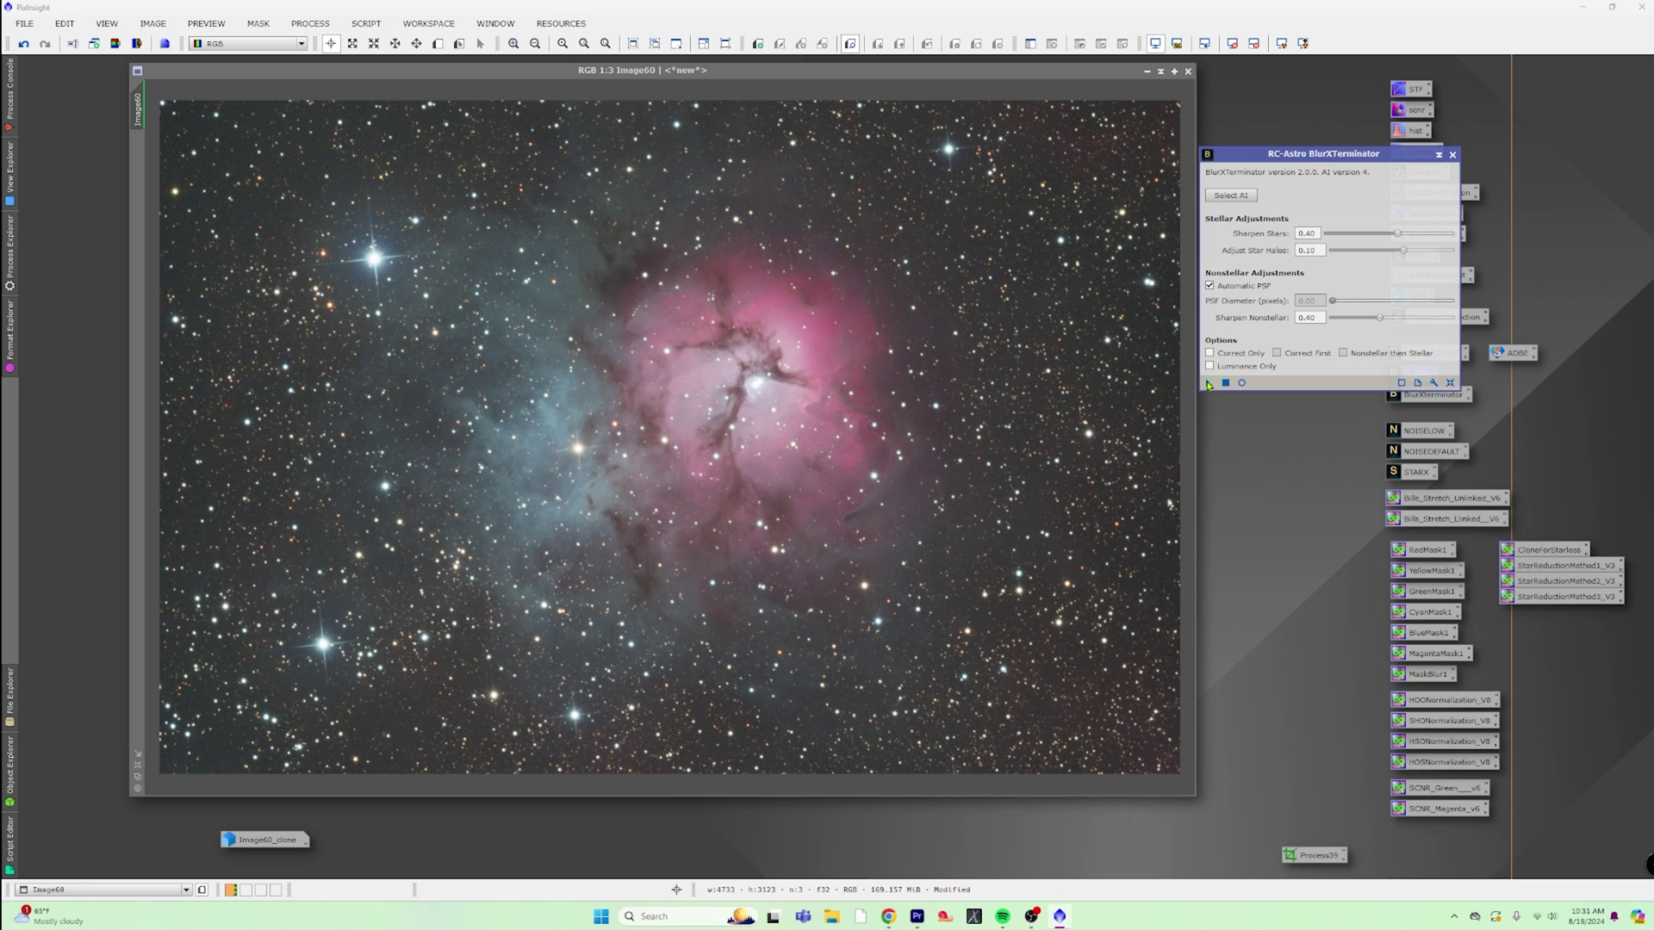
left_click_drag(1208, 384, 1076, 442)
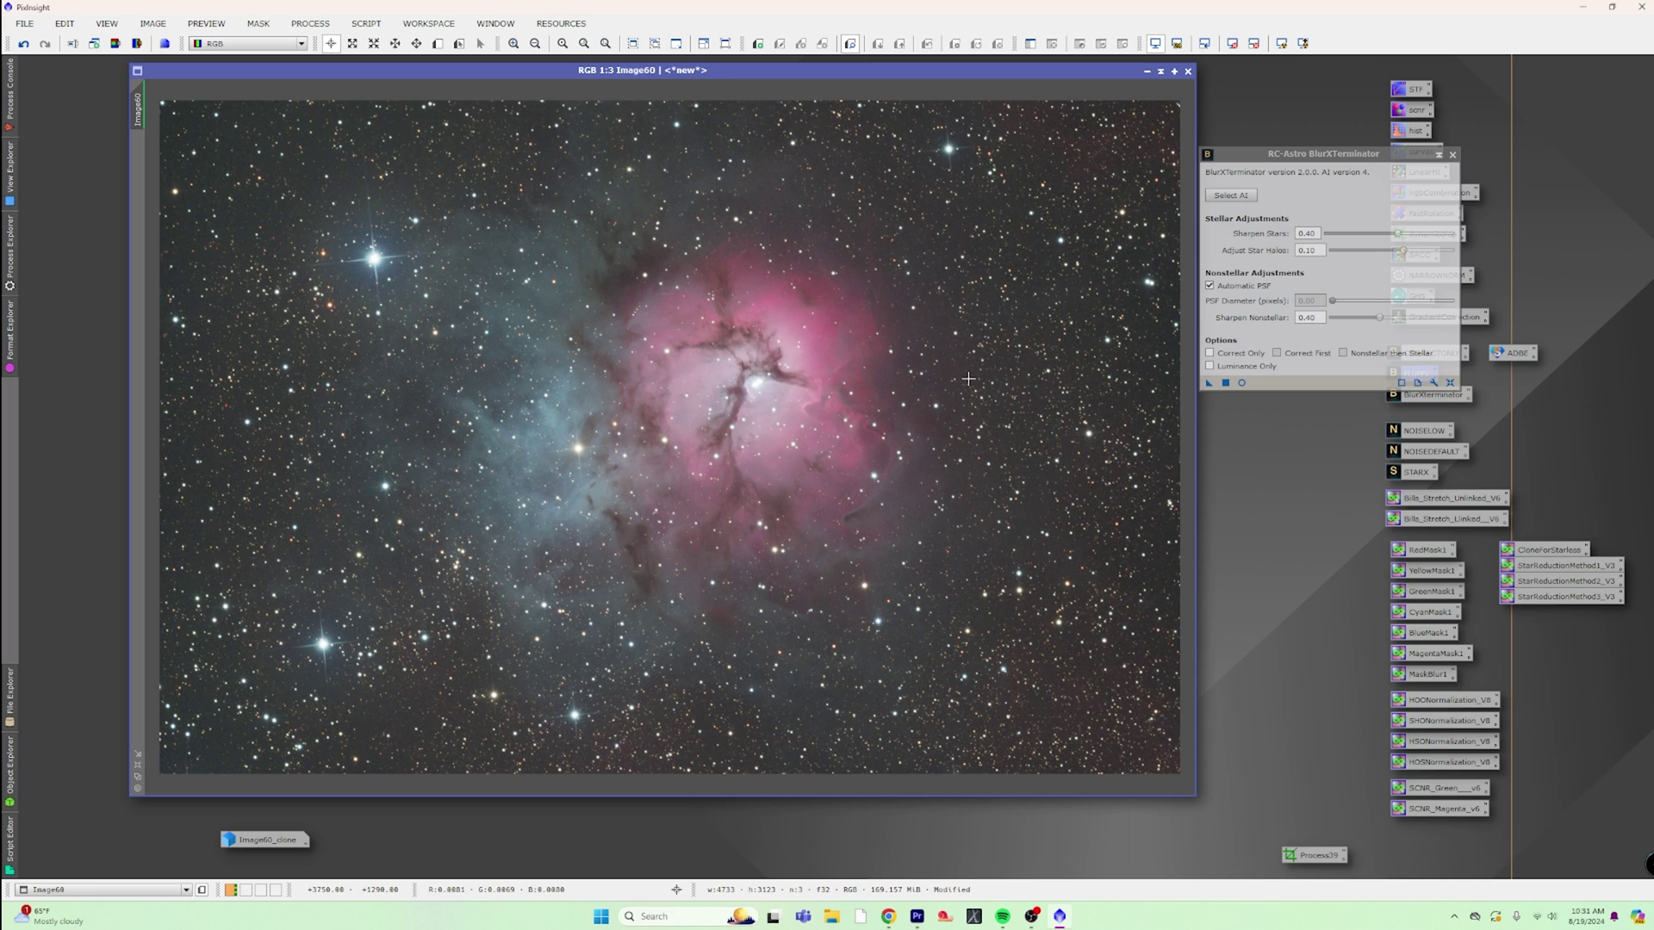
left_click(1452, 154)
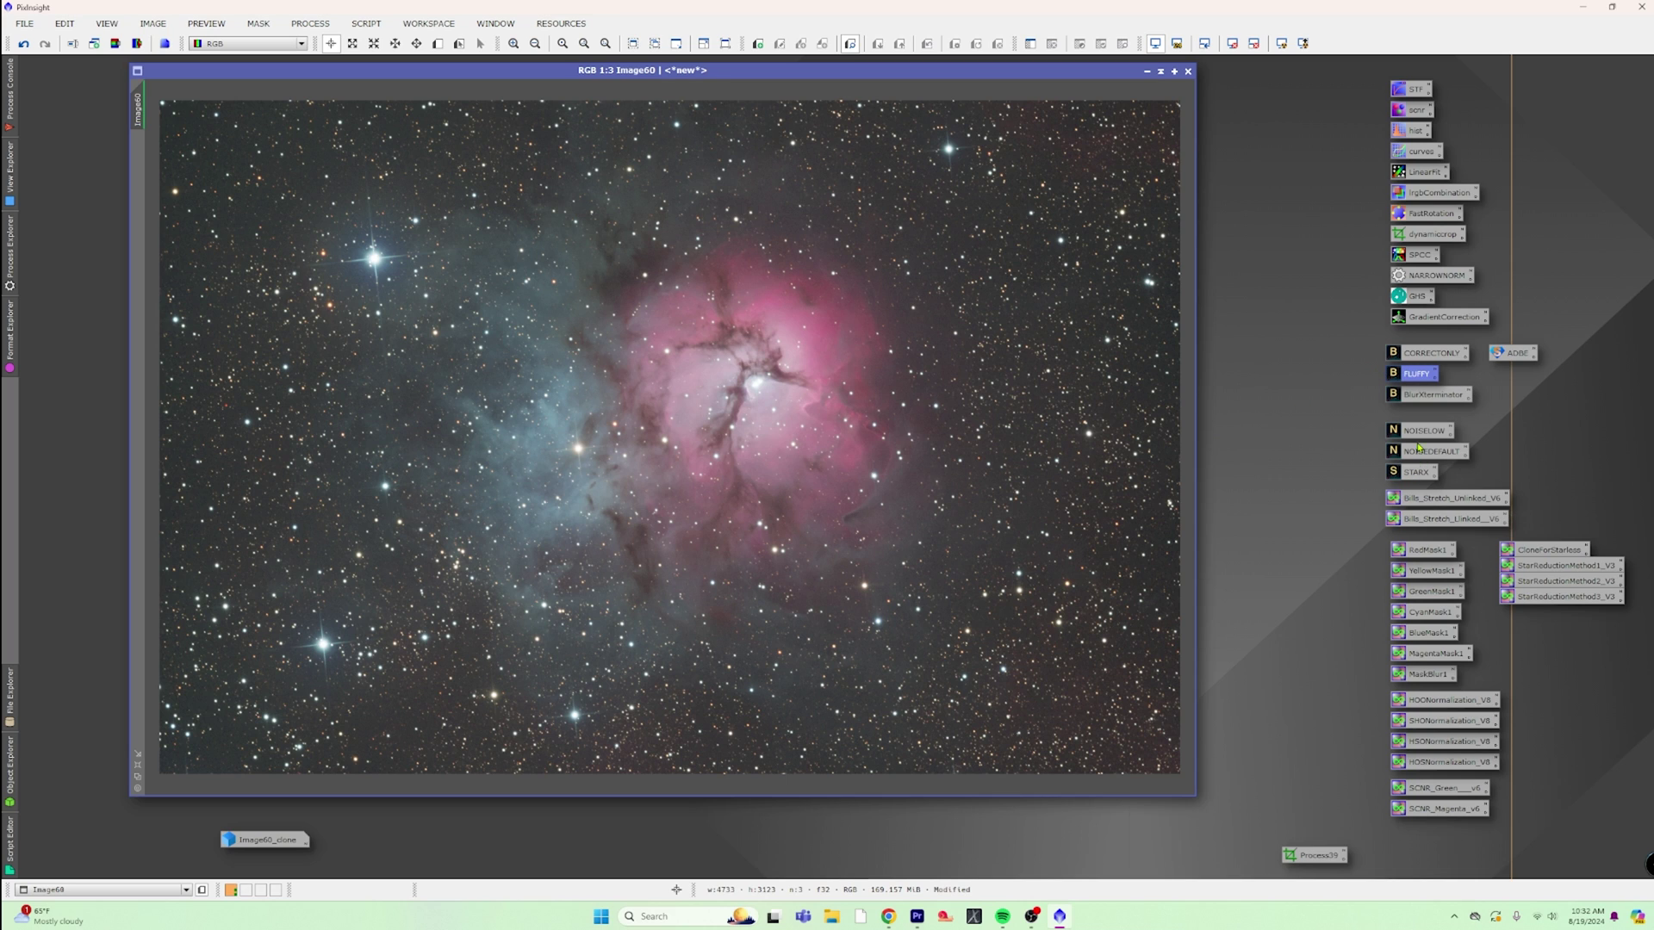
Step: Apply NOISEDEFAULT noise reduction to Image60, inspect its histogram, and reapply the screen stretch
left_click_drag(1434, 456, 956, 462)
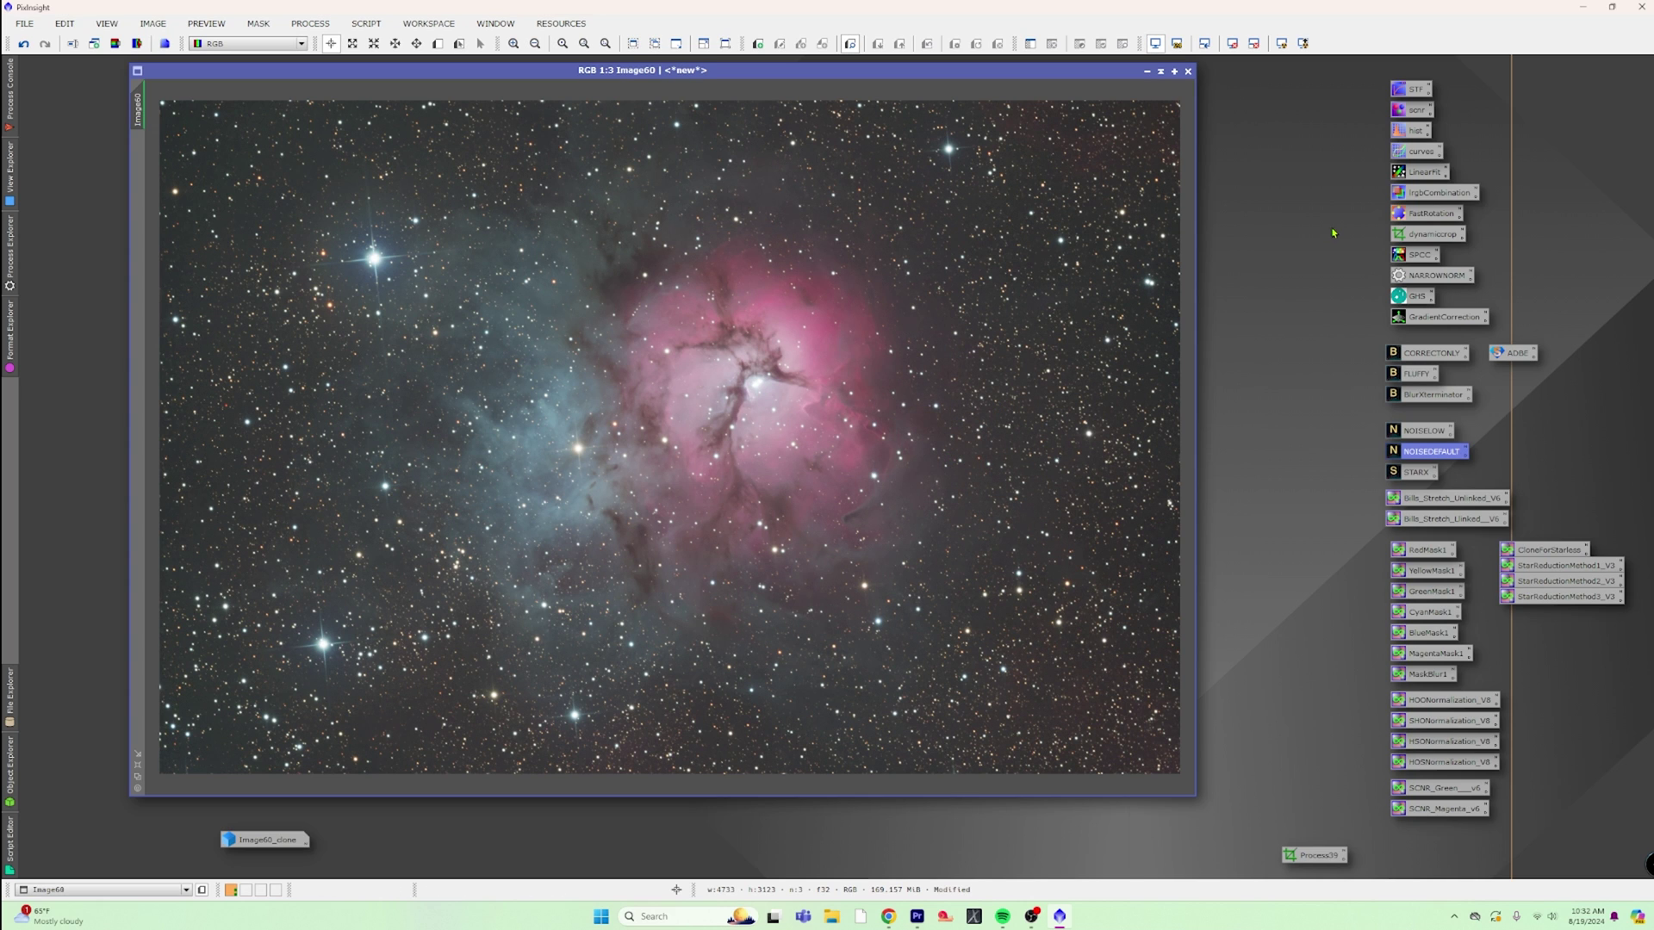
double_click(1406, 89)
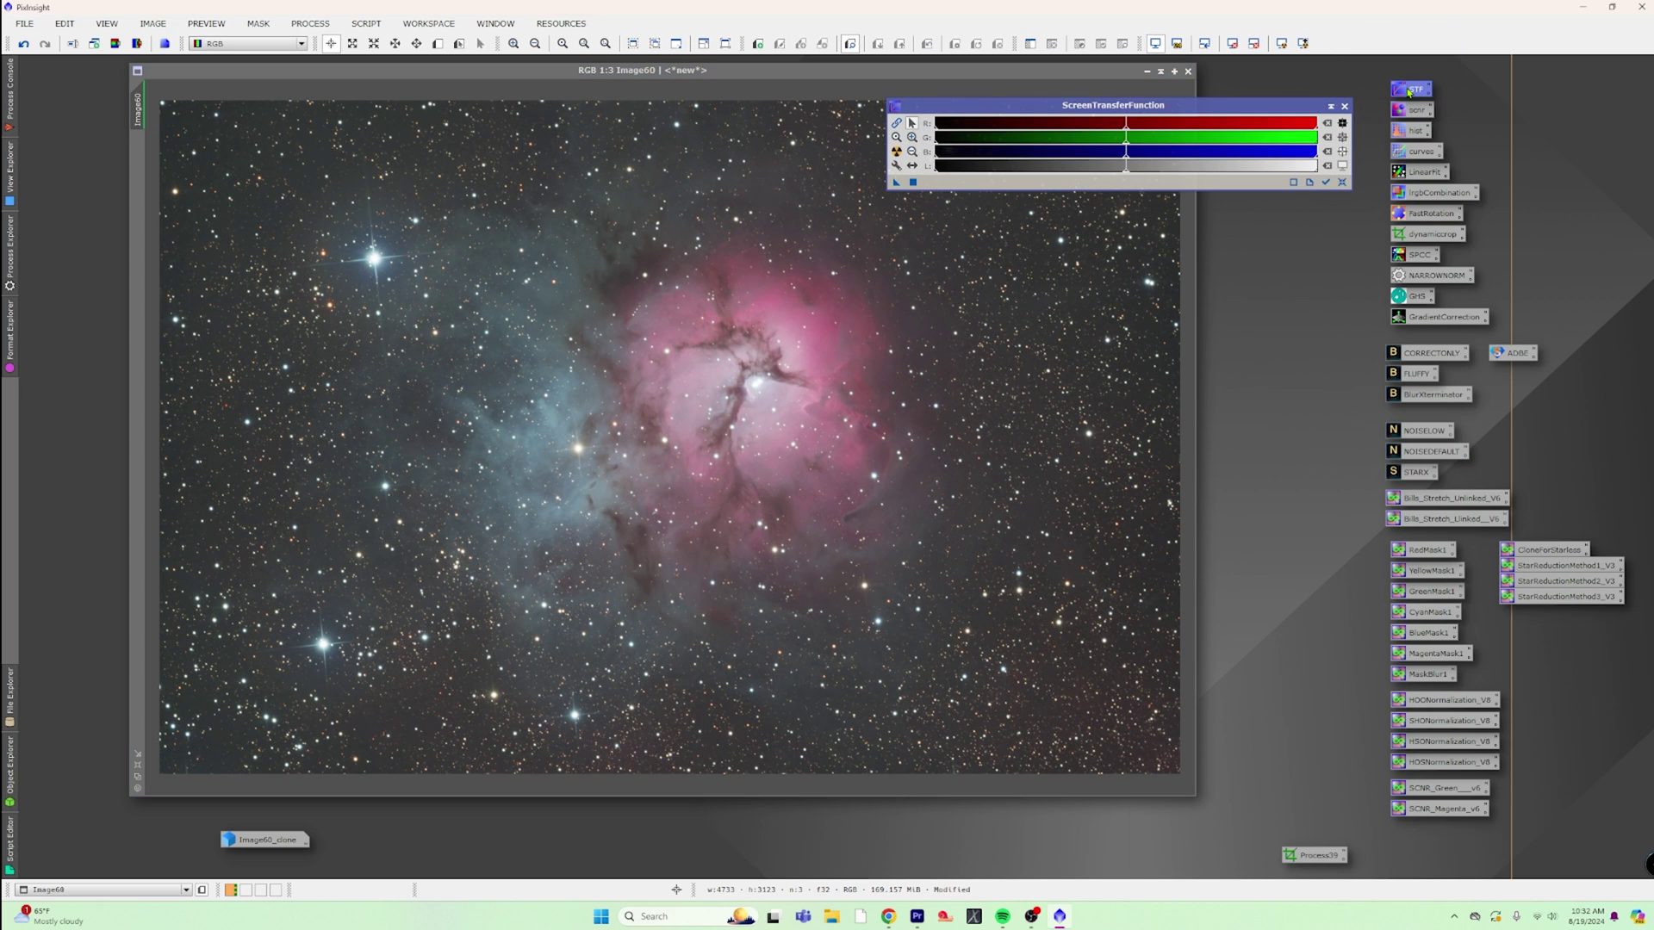
left_click_drag(1214, 108, 1218, 94)
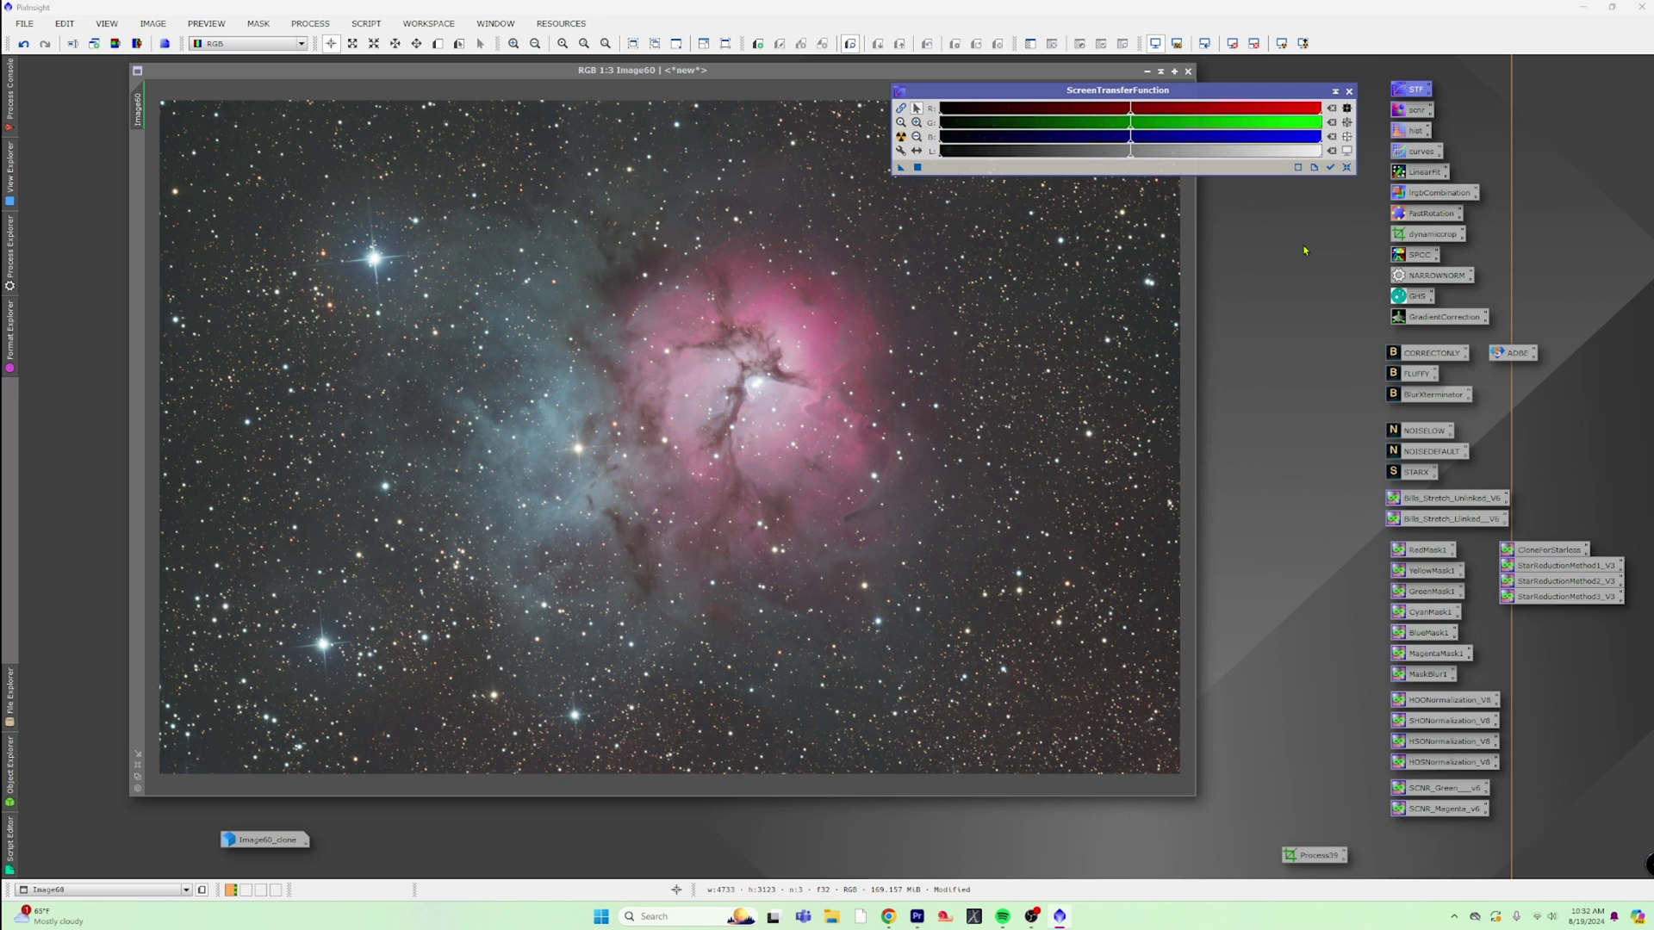
double_click(1410, 131)
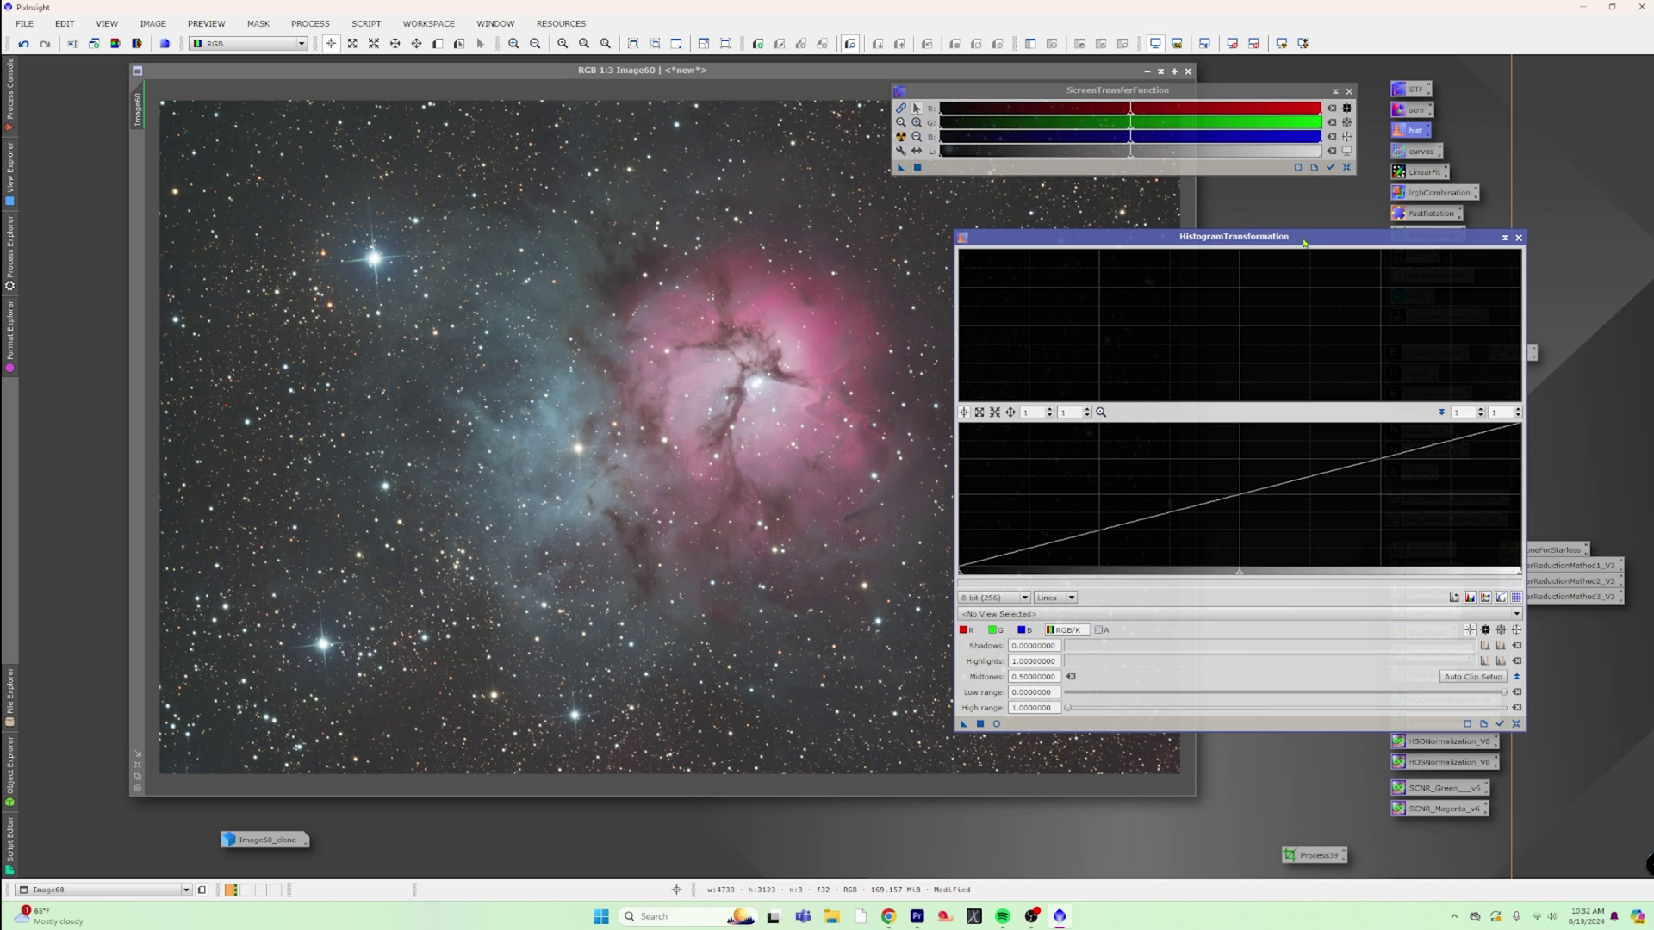
left_click(1499, 723)
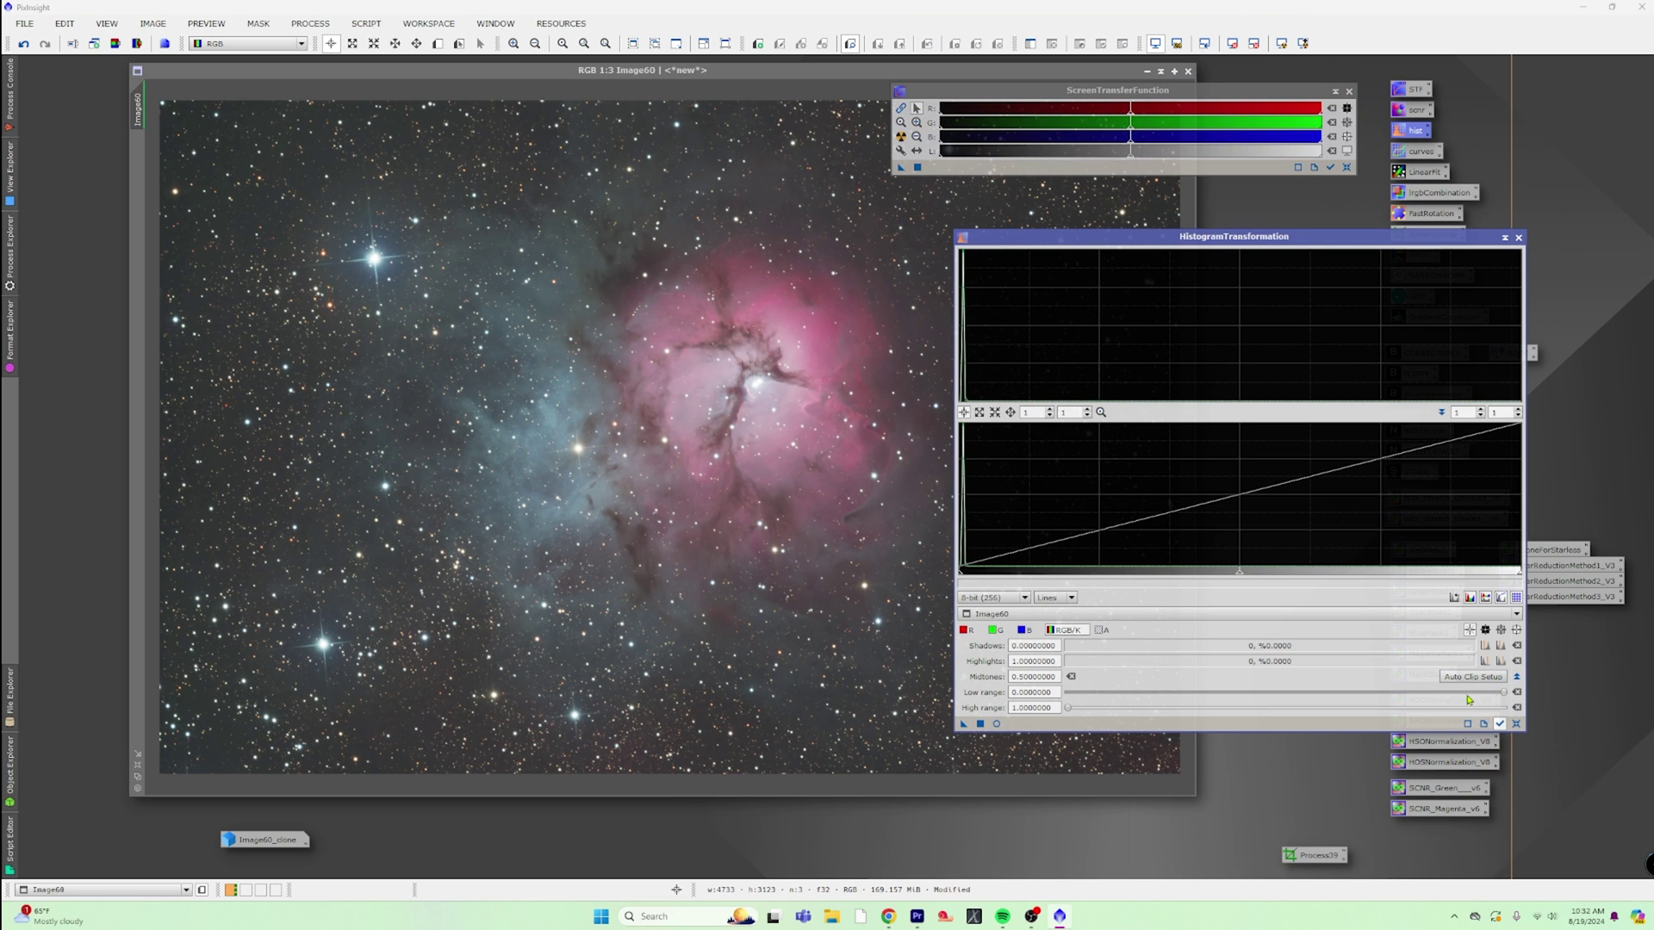
left_click(898, 170)
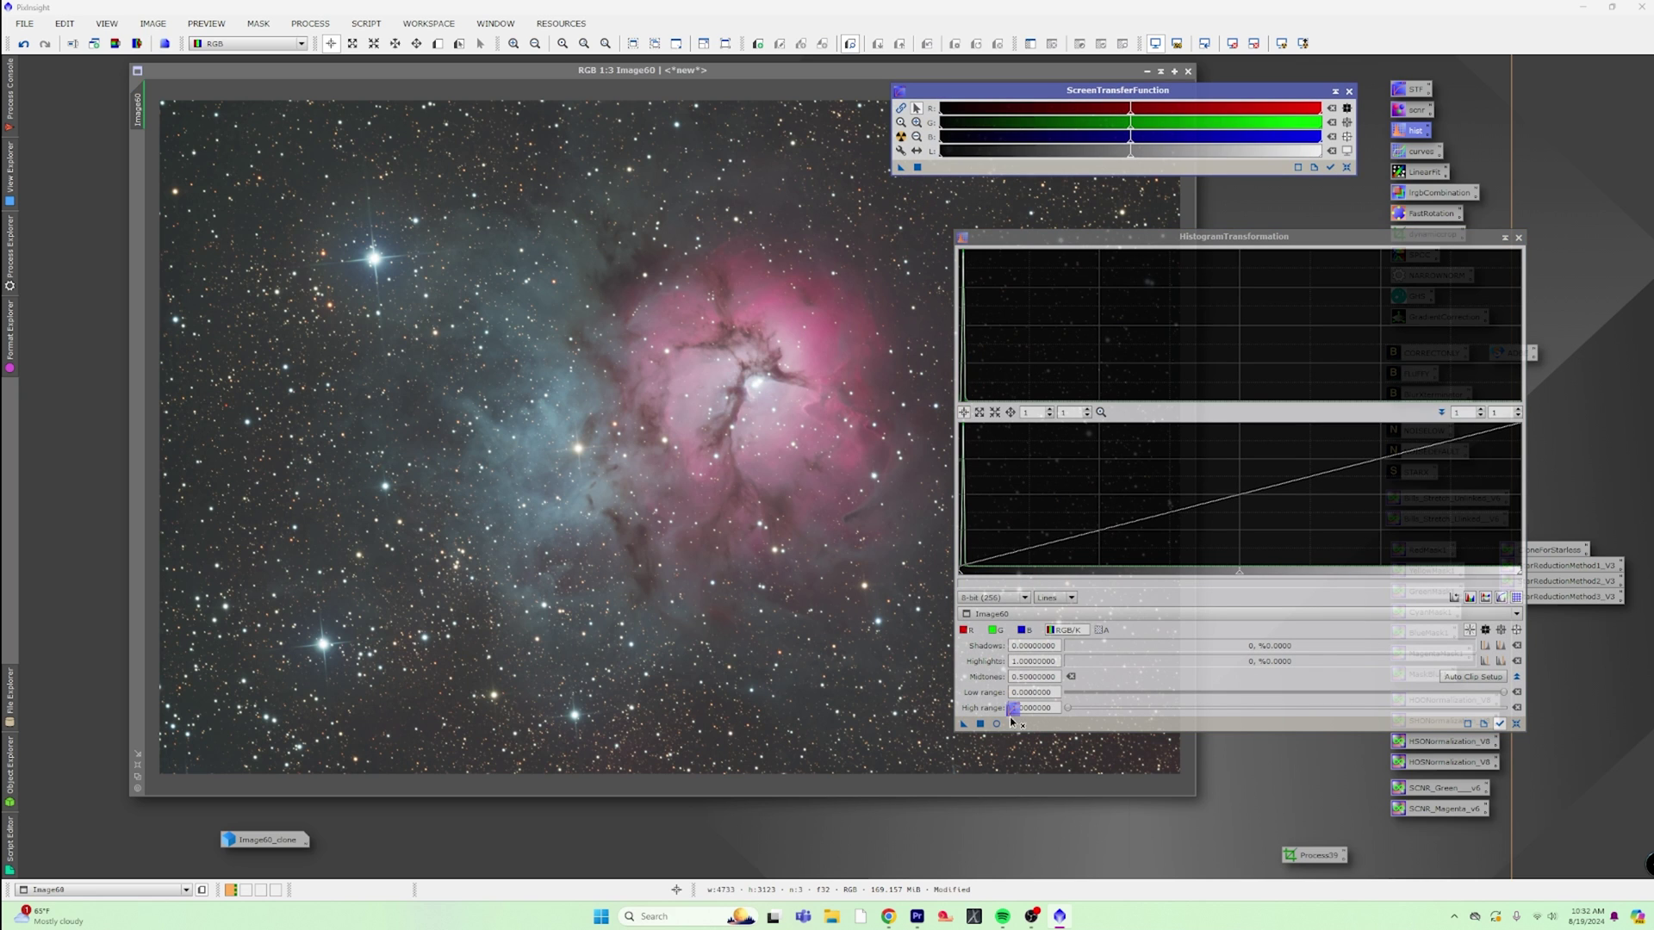
mouse_move(1012, 722)
left_mouse_down()
mouse_move(1021, 743)
mouse_move(1019, 728)
left_mouse_up()
left_click_drag(901, 170, 742, 587)
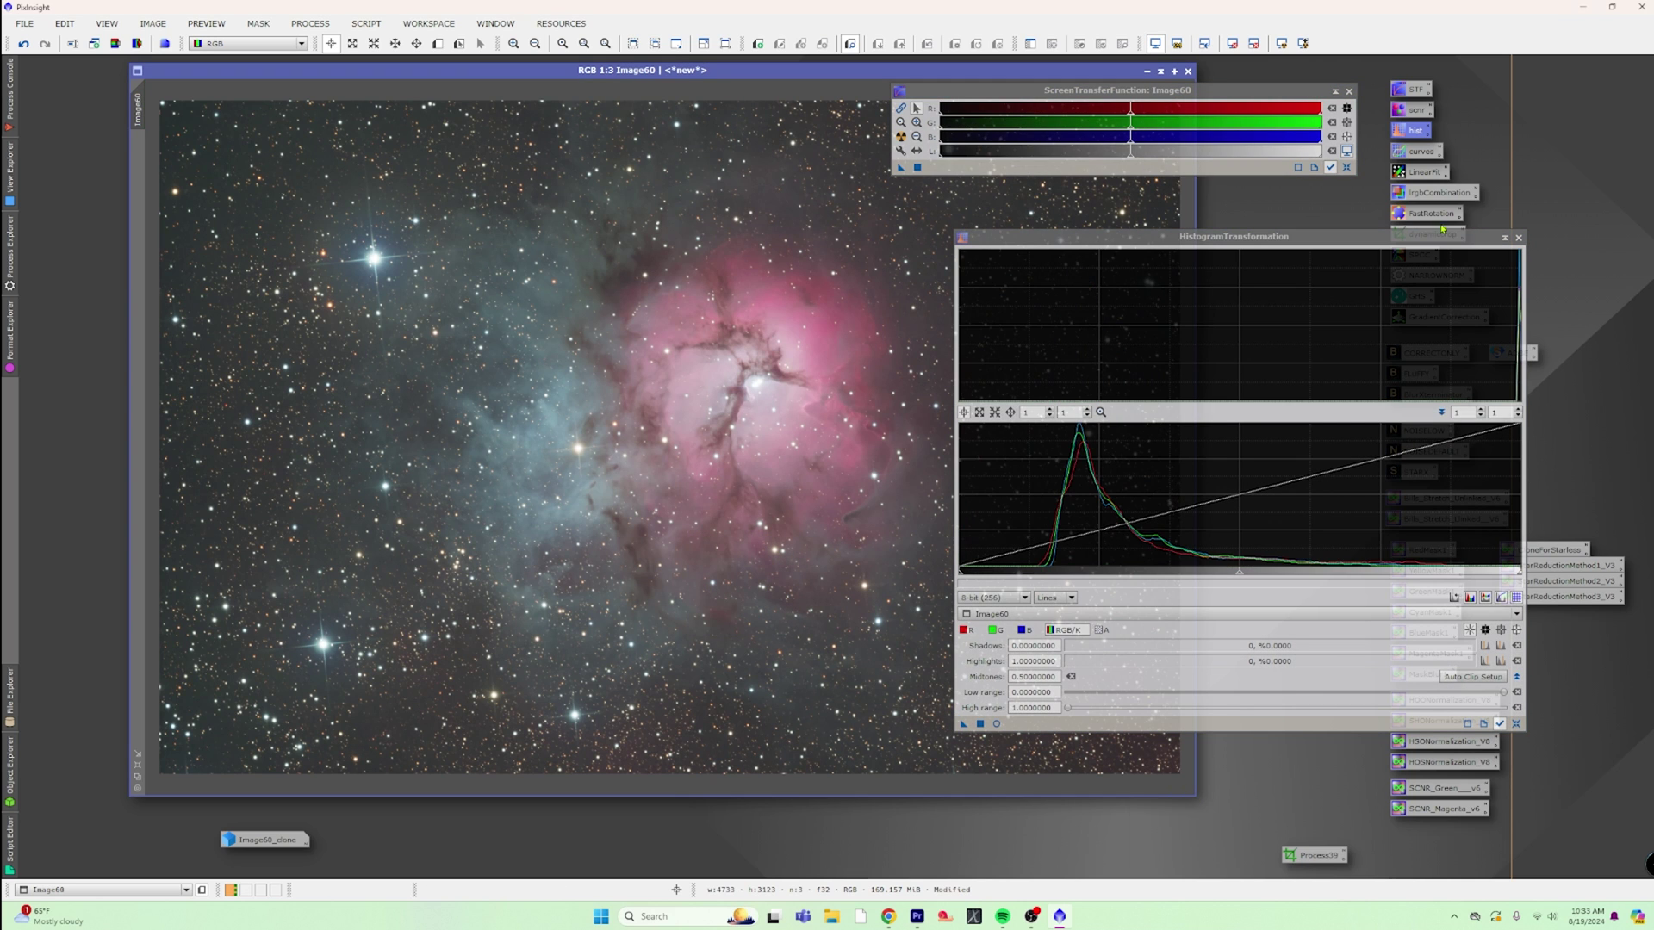
left_click(1518, 239)
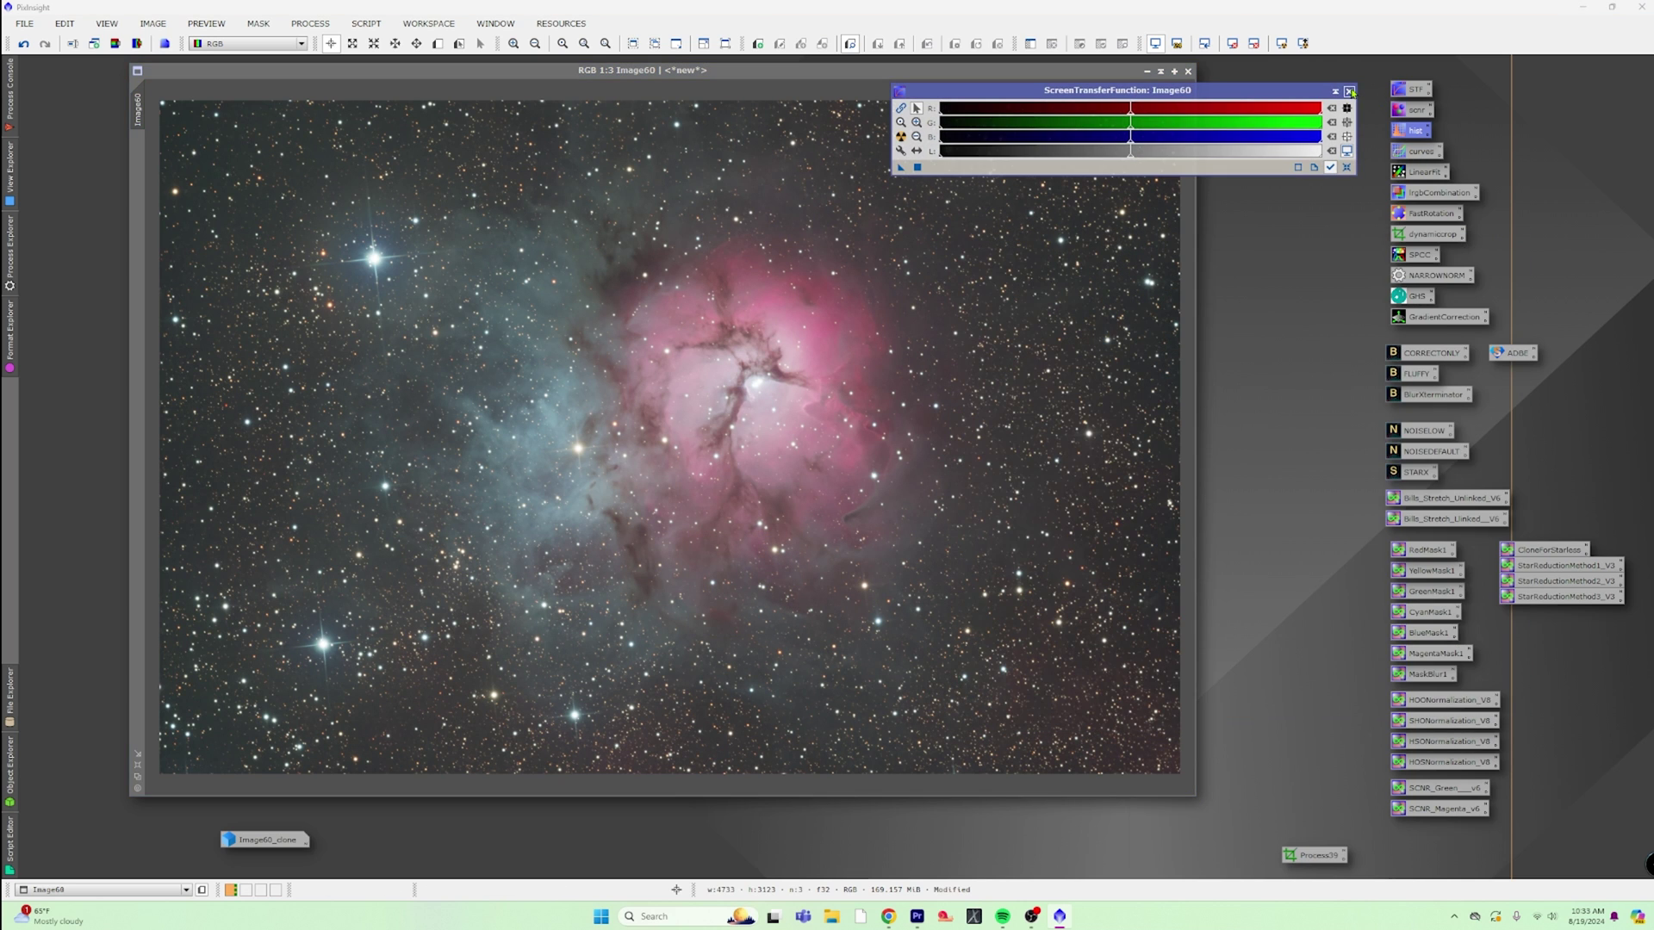
left_click(1350, 91)
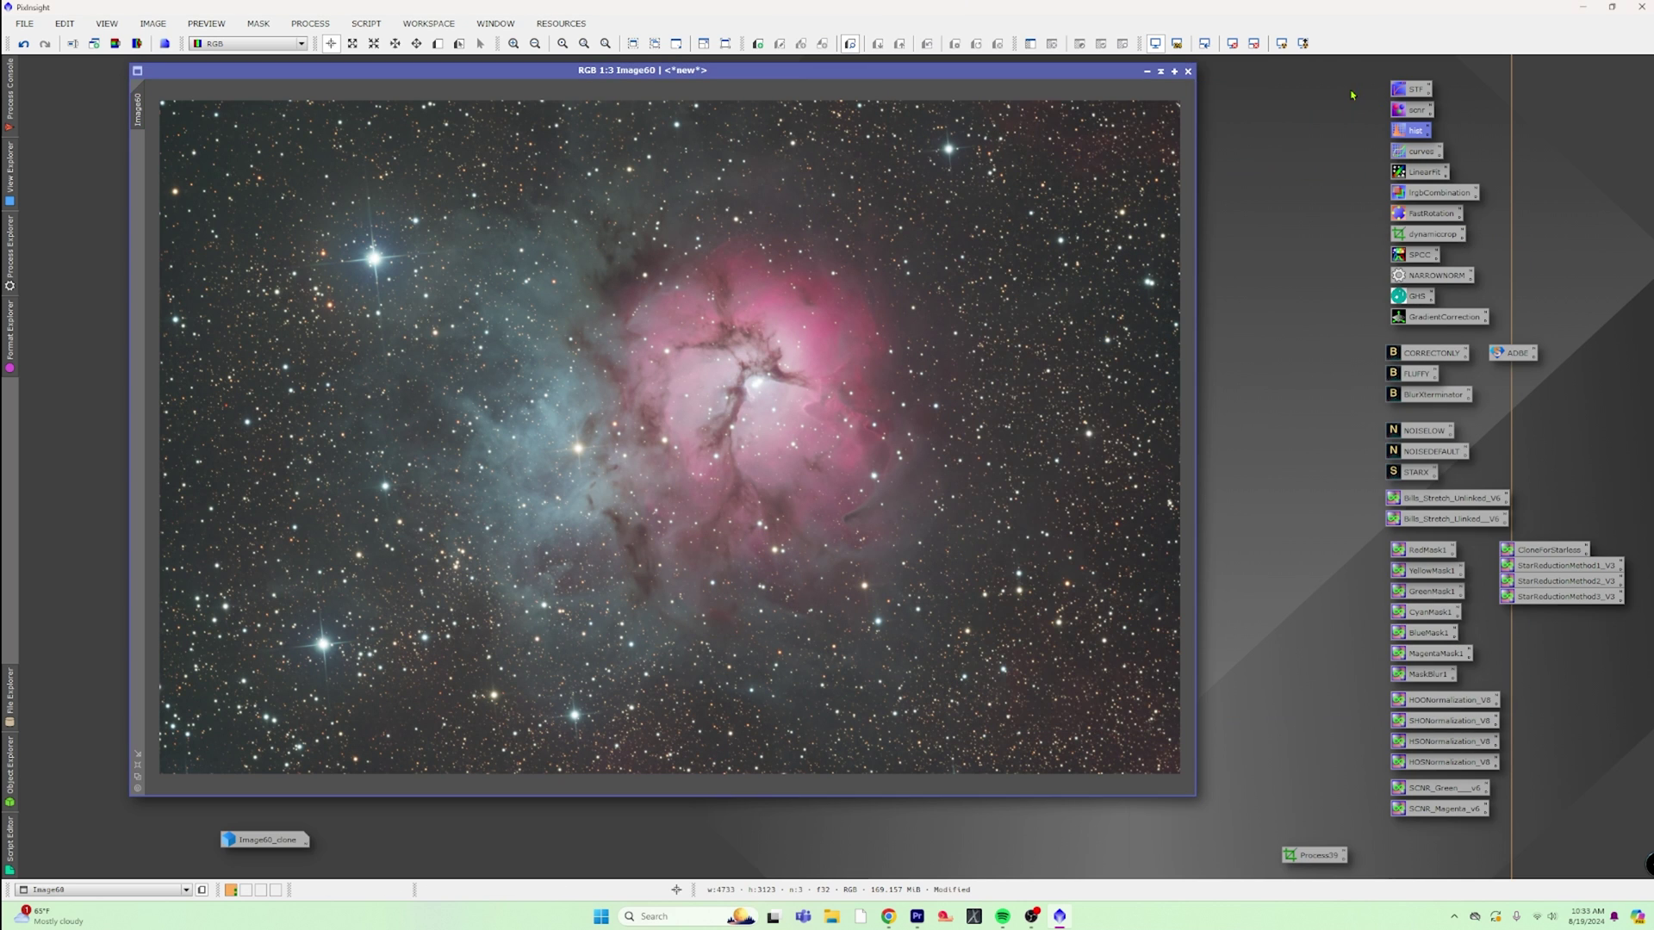
Step: Extract the stars into Image60_stars with star removal and close the starless original
double_click(1414, 473)
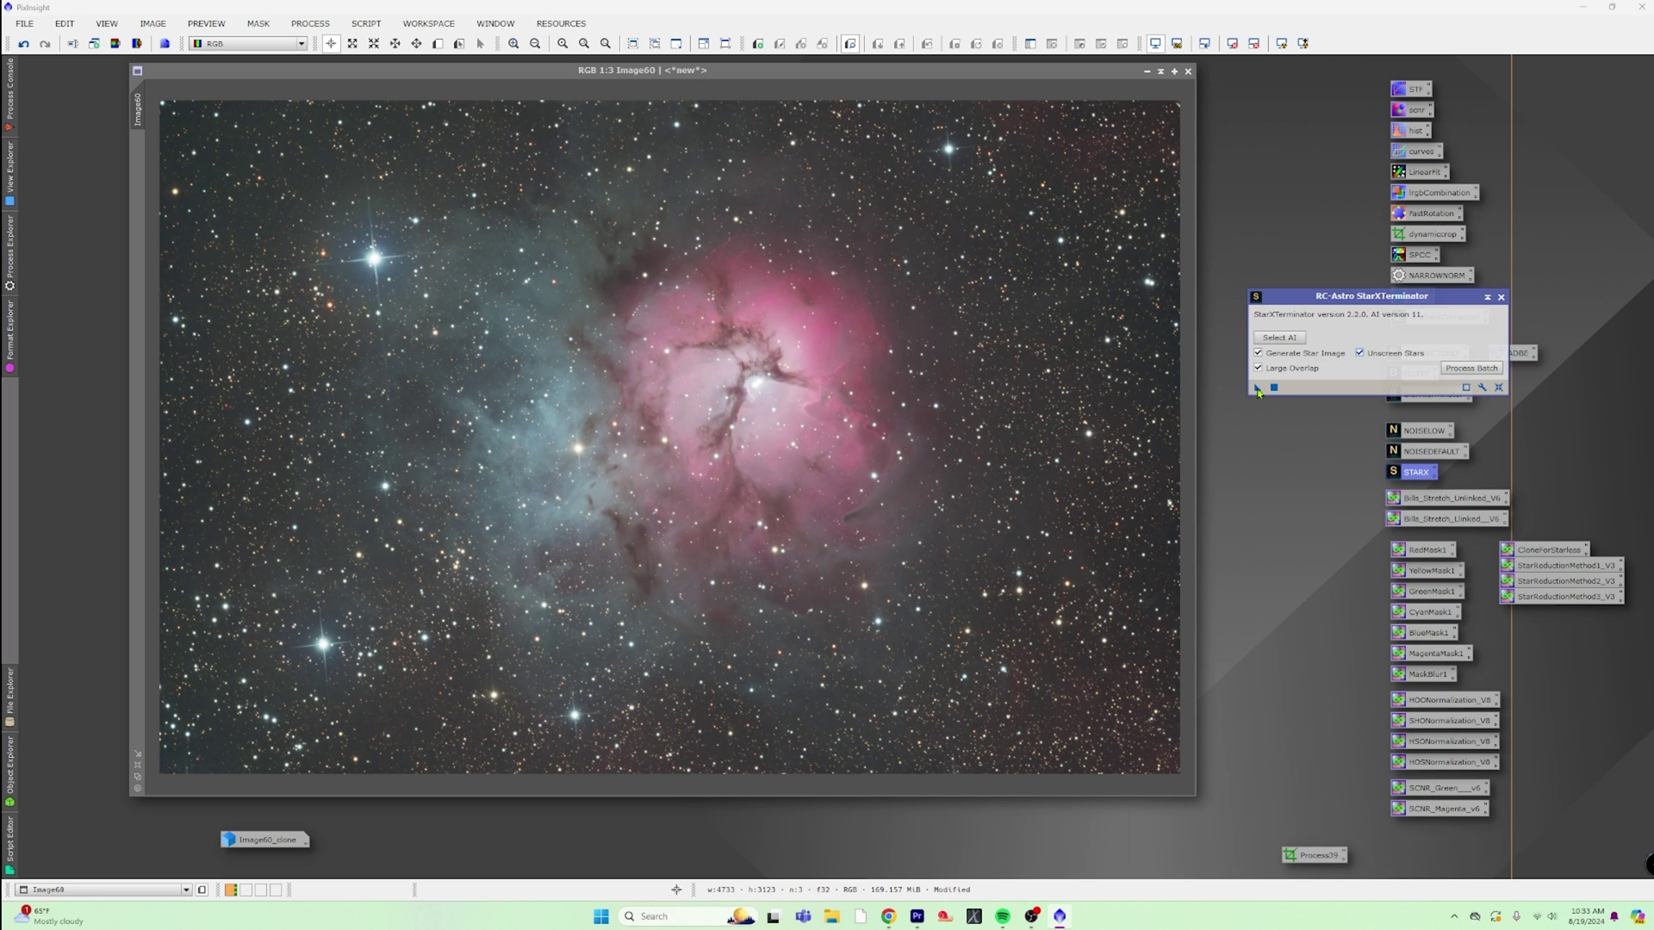
left_click_drag(1257, 392, 938, 371)
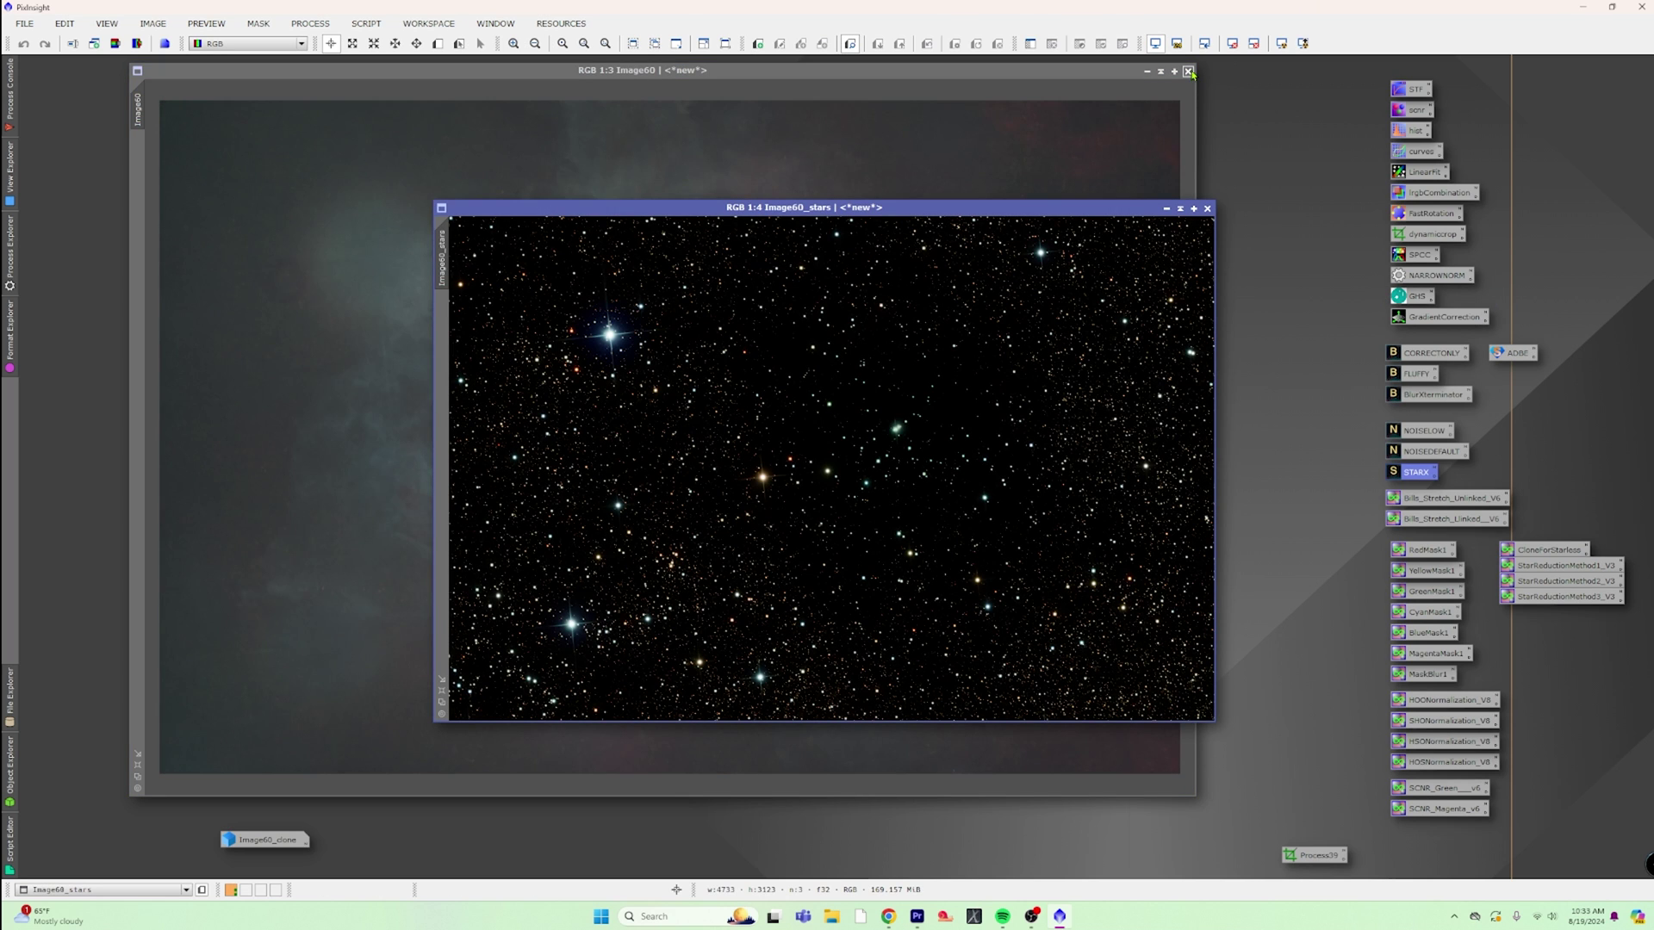
left_click(1189, 72)
left_click(1188, 72)
Step: Zoom out on Image60_stars and move its window up and left
left_click_drag(877, 207, 794, 177)
scroll(965, 442, "up", 5)
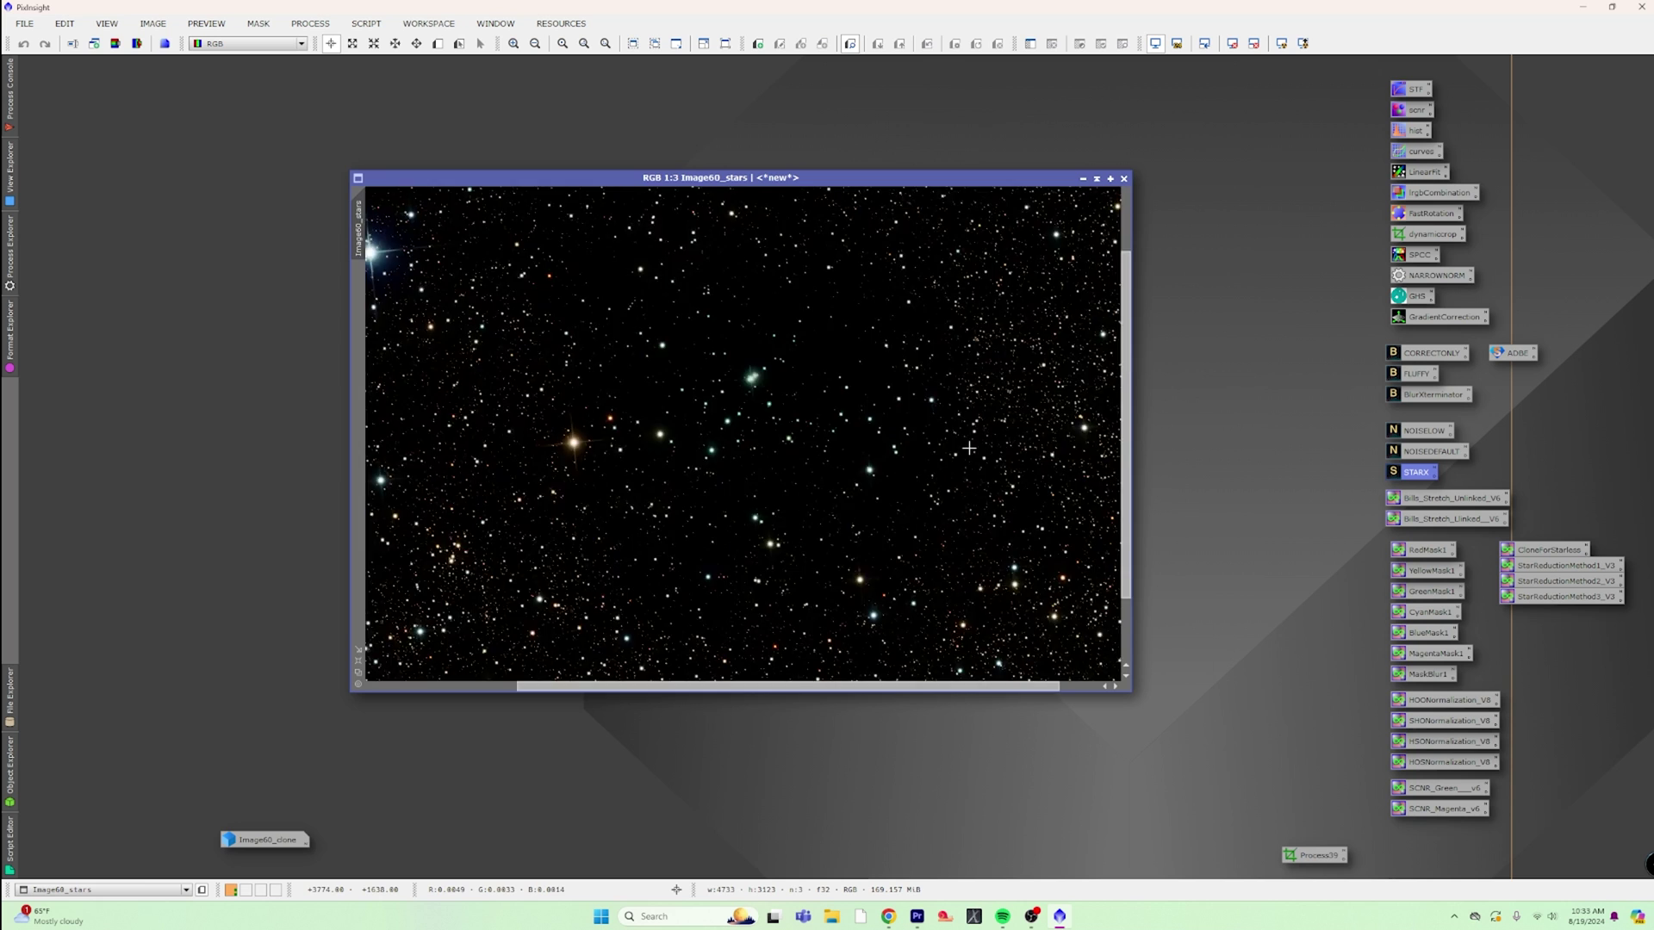
scroll(968, 440, "up", 1)
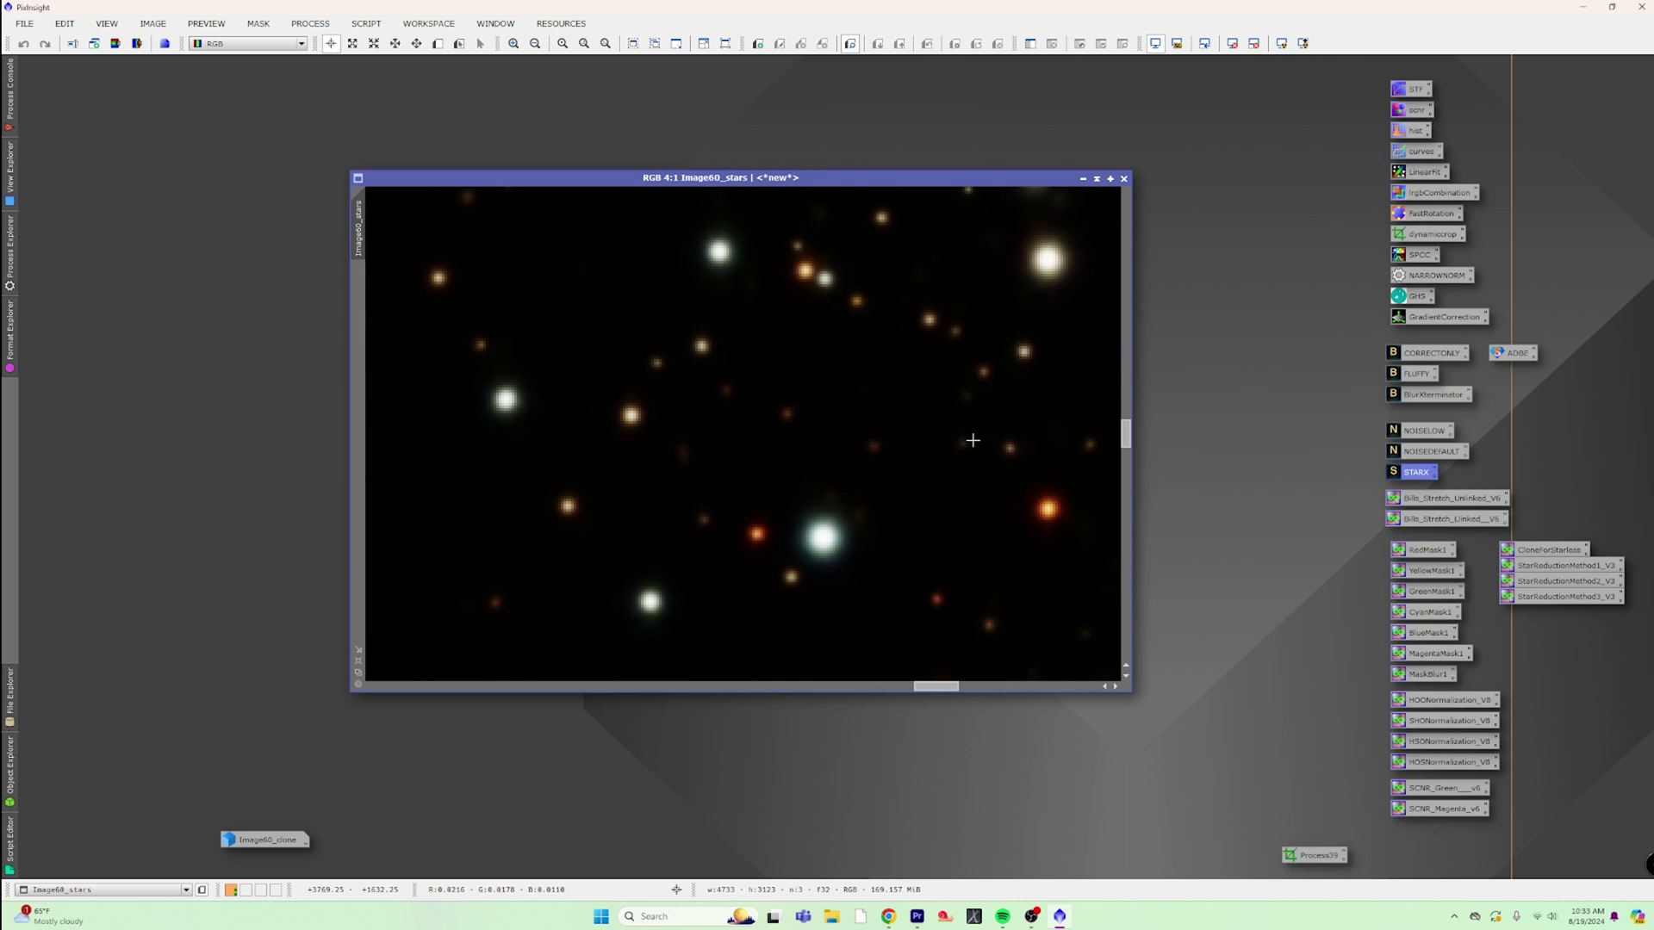
scroll(971, 442, "down", 5)
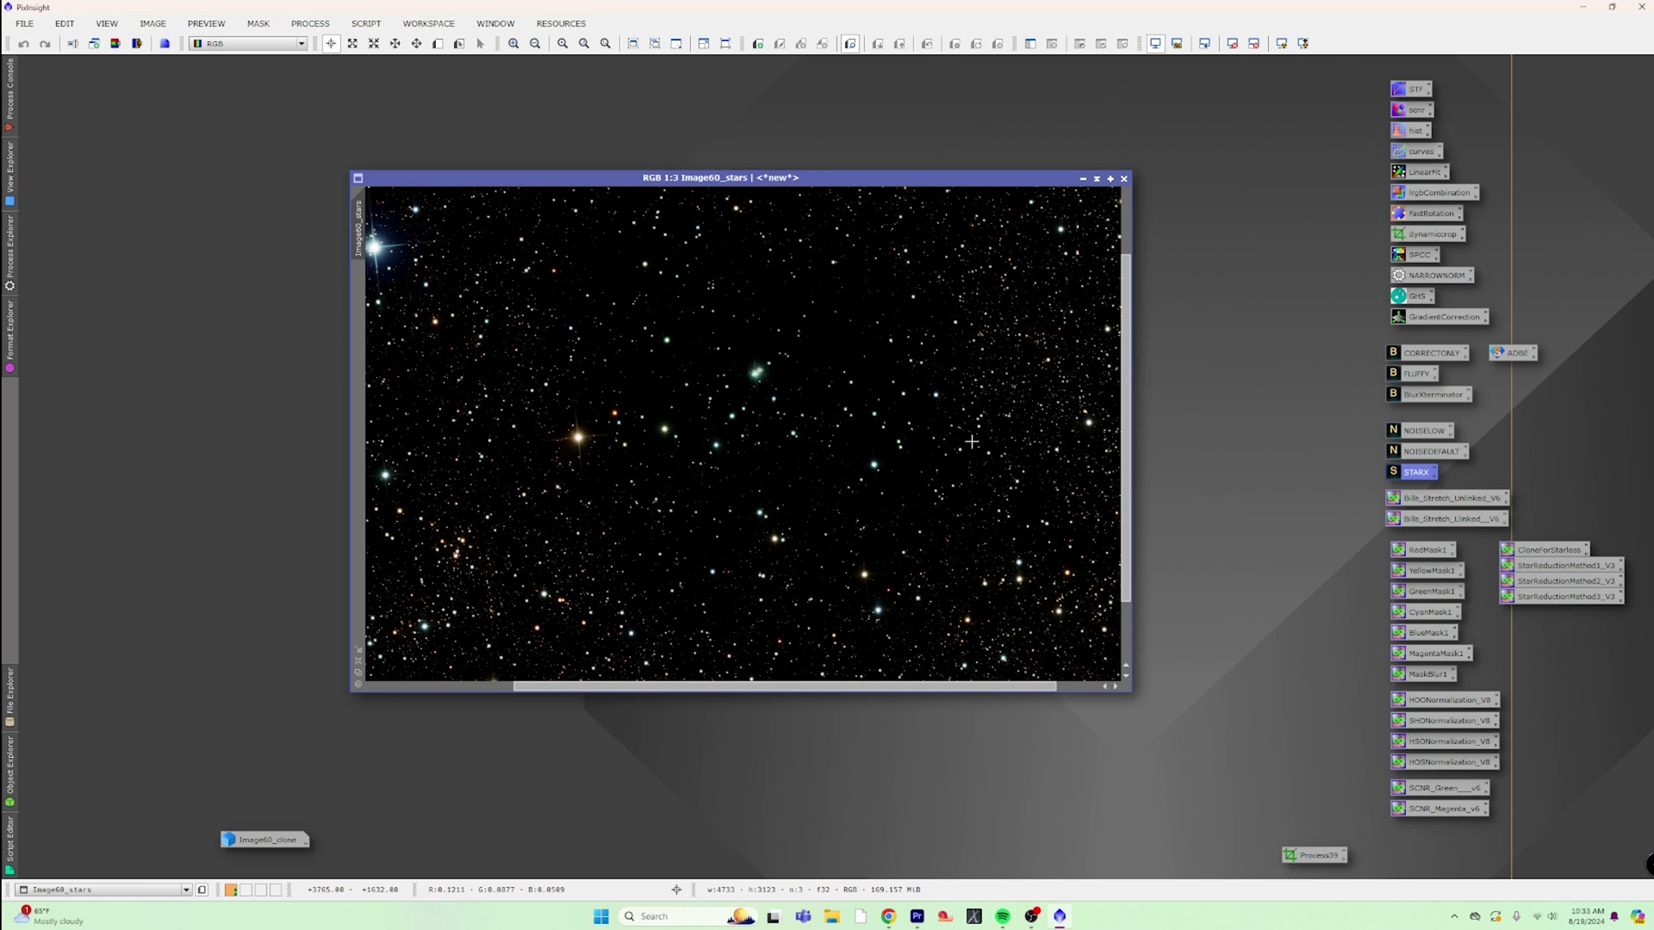
scroll(972, 442, "down", 2)
scroll(972, 441, "up", 1)
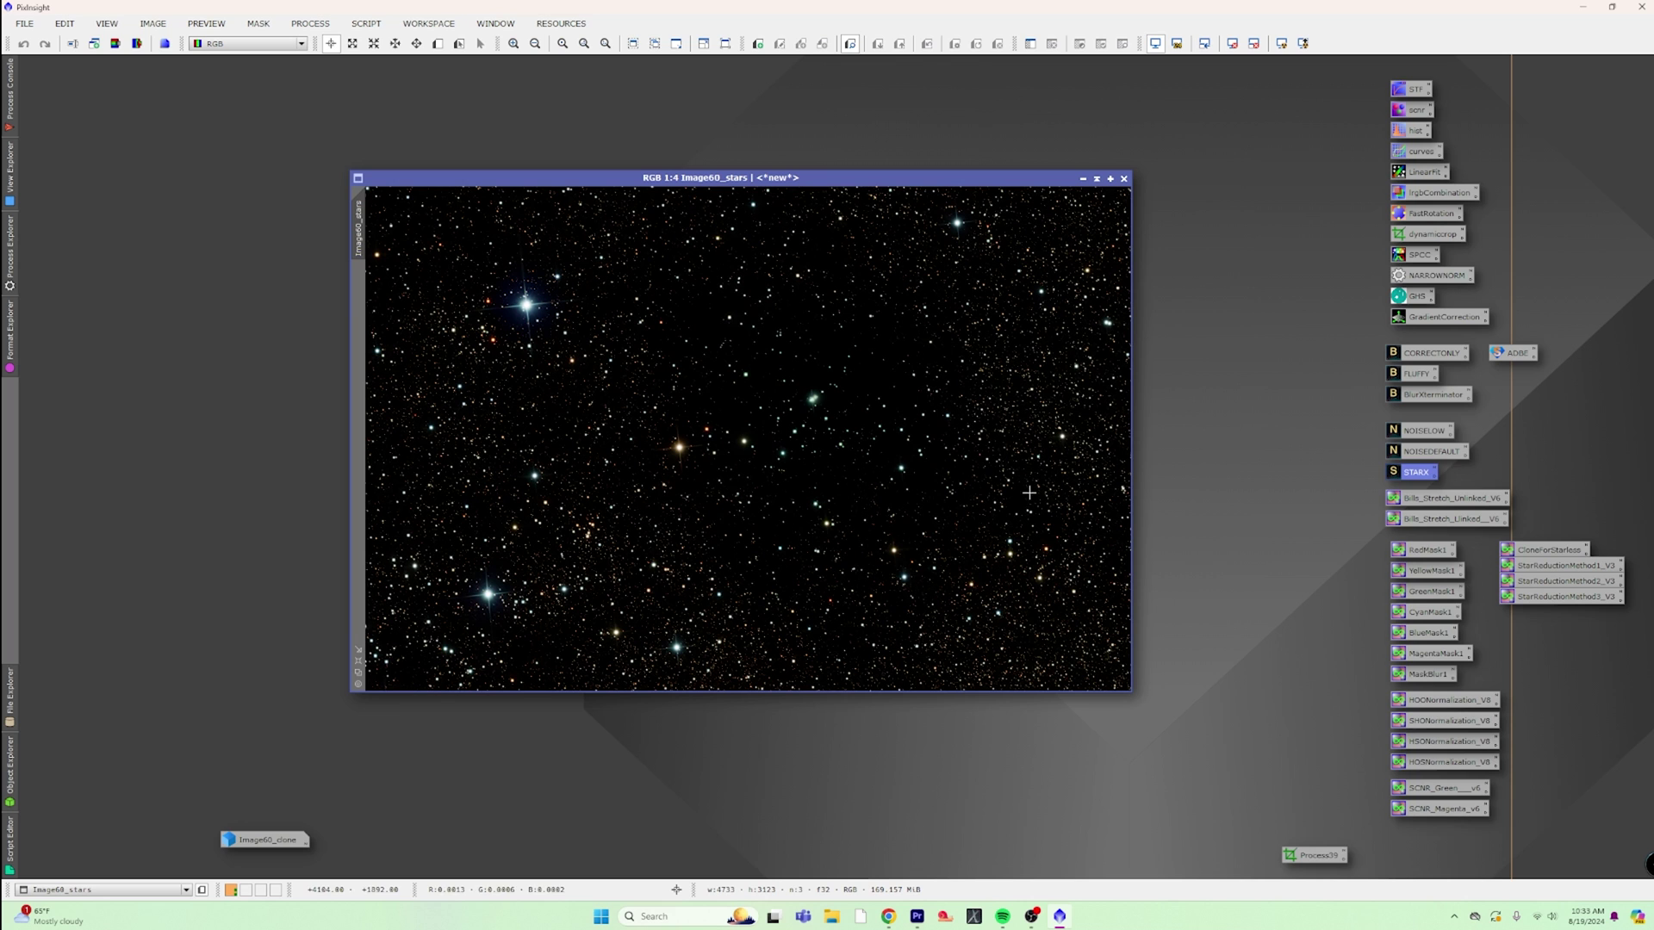
left_click_drag(833, 181, 759, 141)
Step: Curve Image60_stars: drop the green midpoint slightly, lift the saturation curve, and apply
double_click(1417, 152)
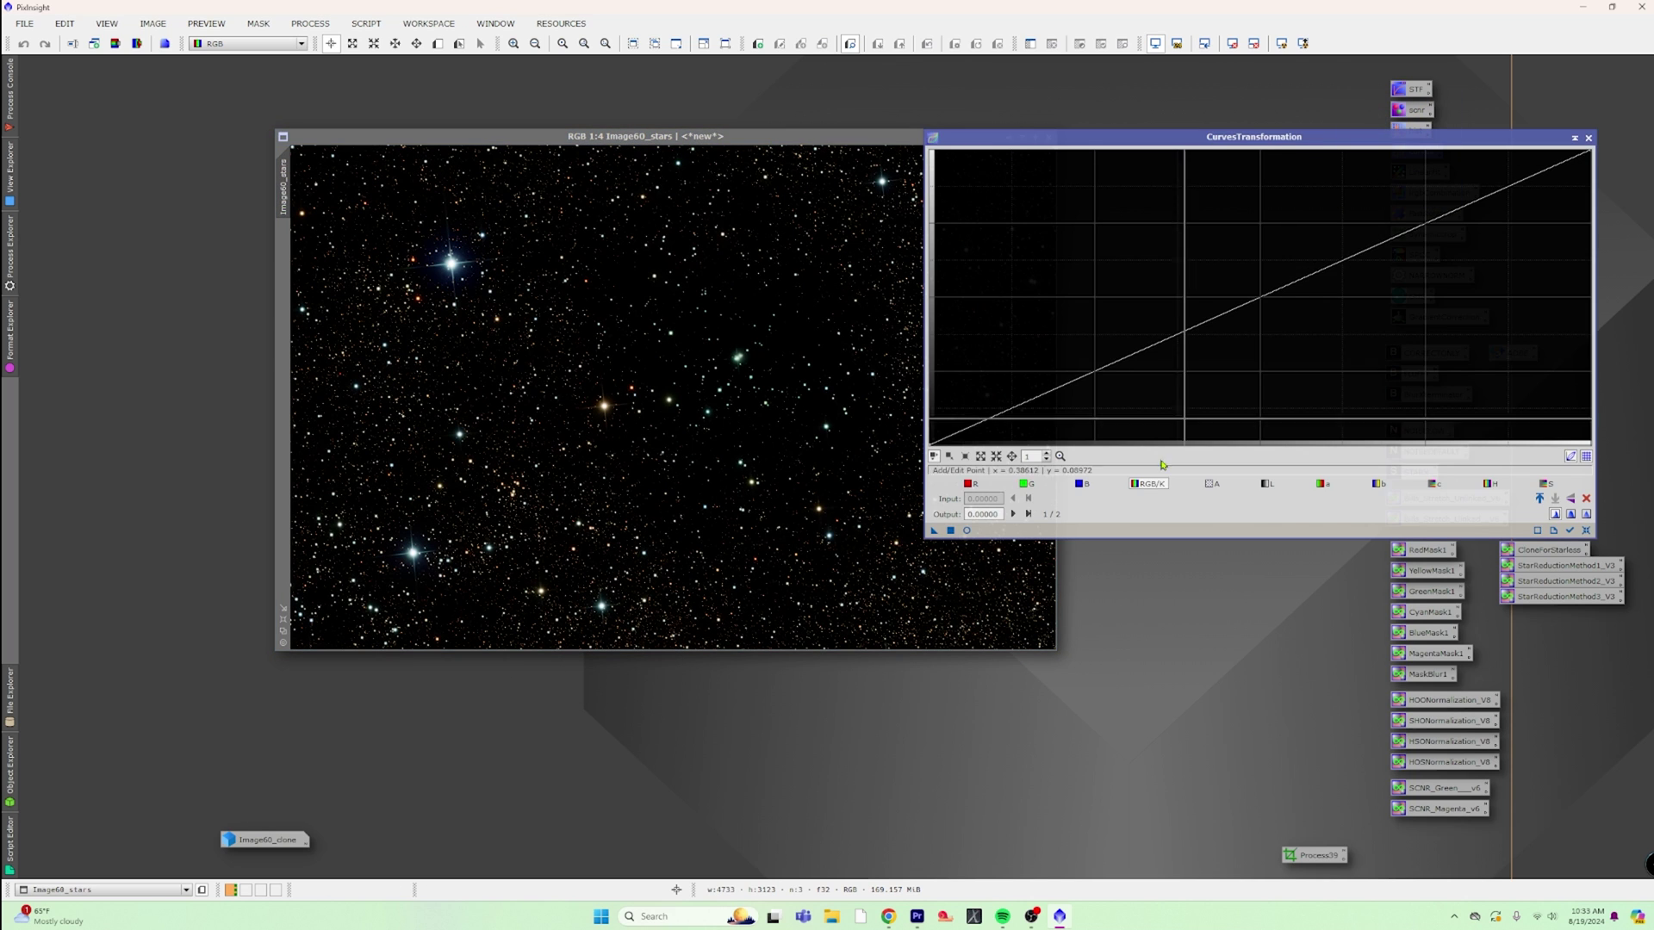
left_click(967, 530)
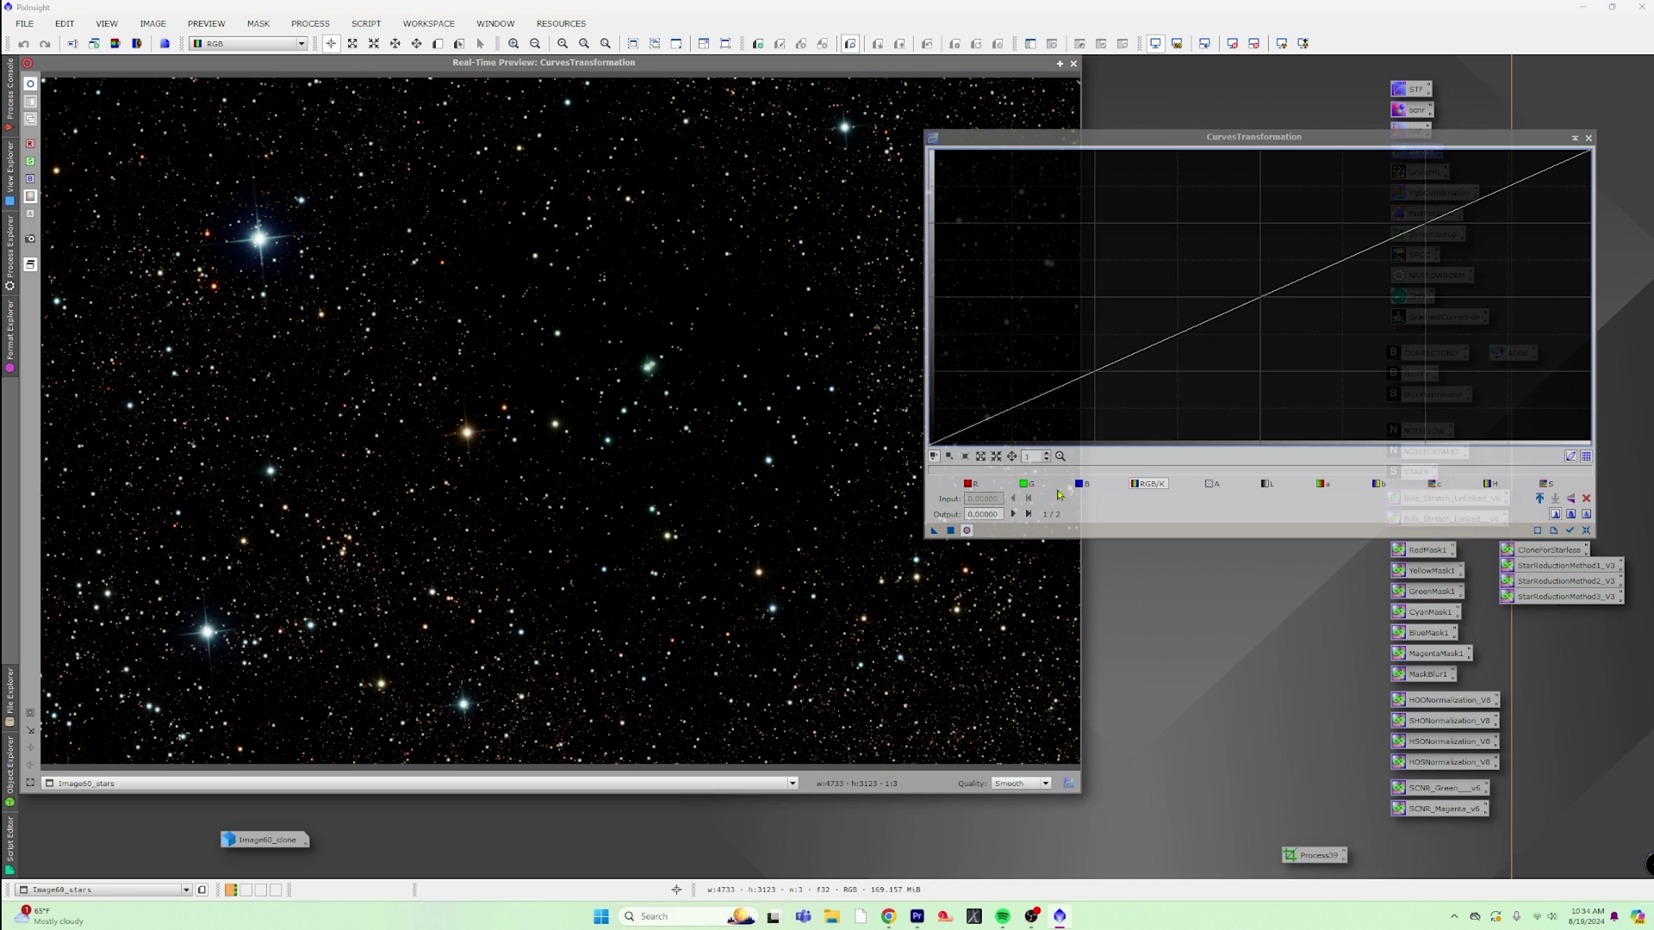
left_click(1025, 484)
left_click(1260, 299)
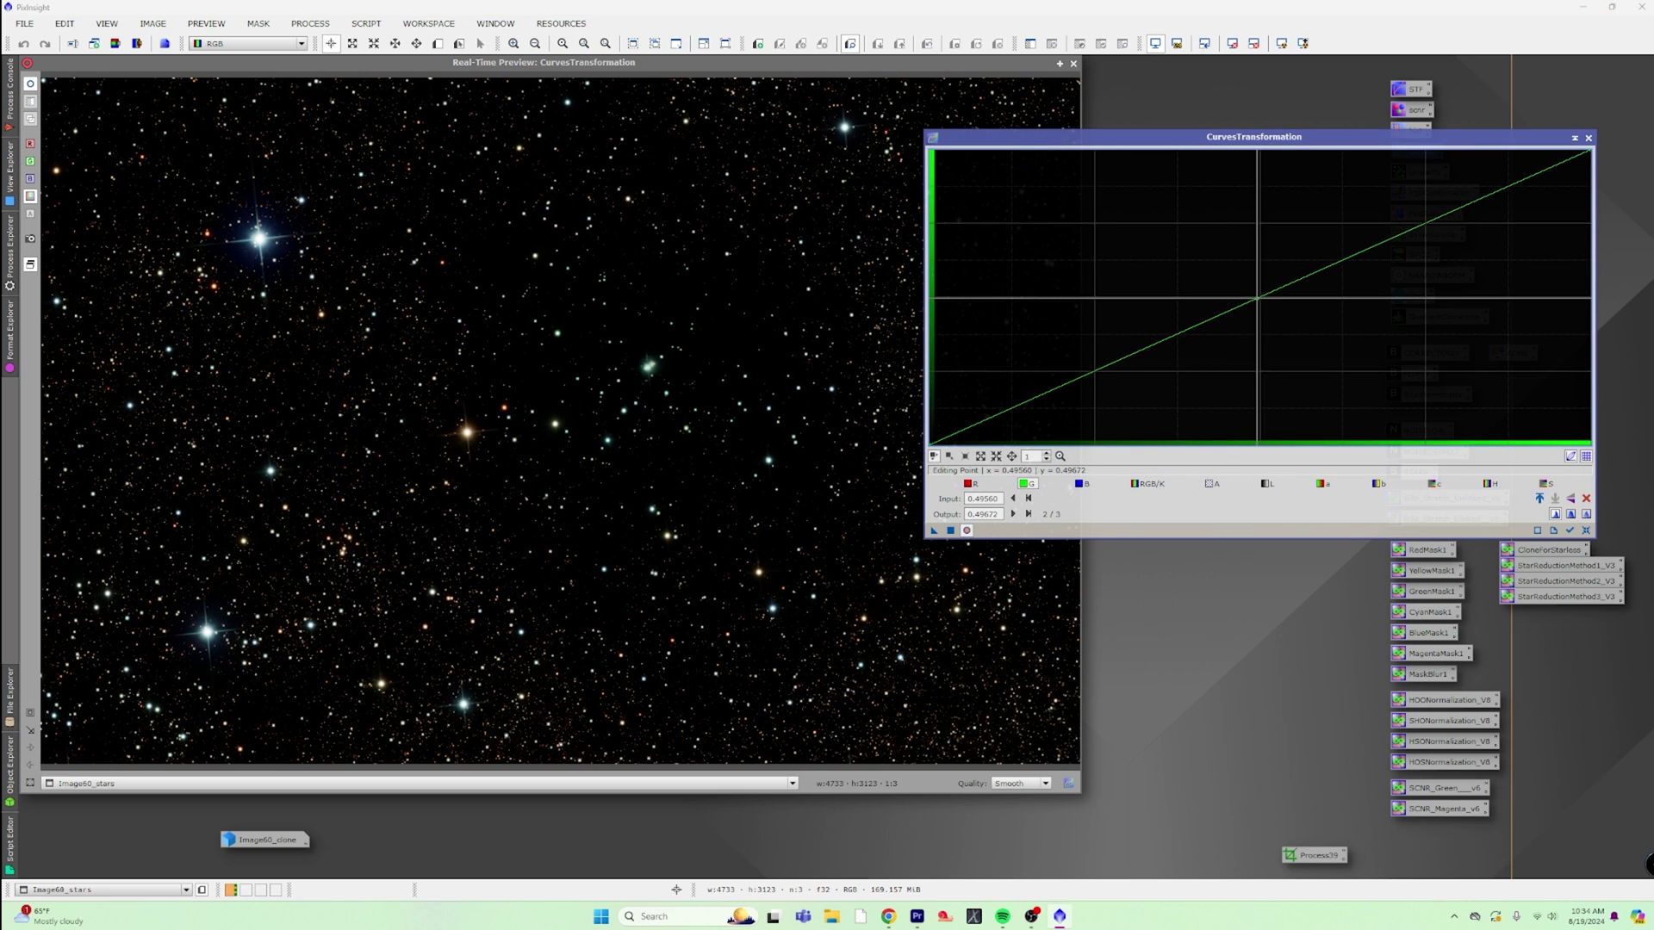
left_click_drag(1260, 298, 1262, 301)
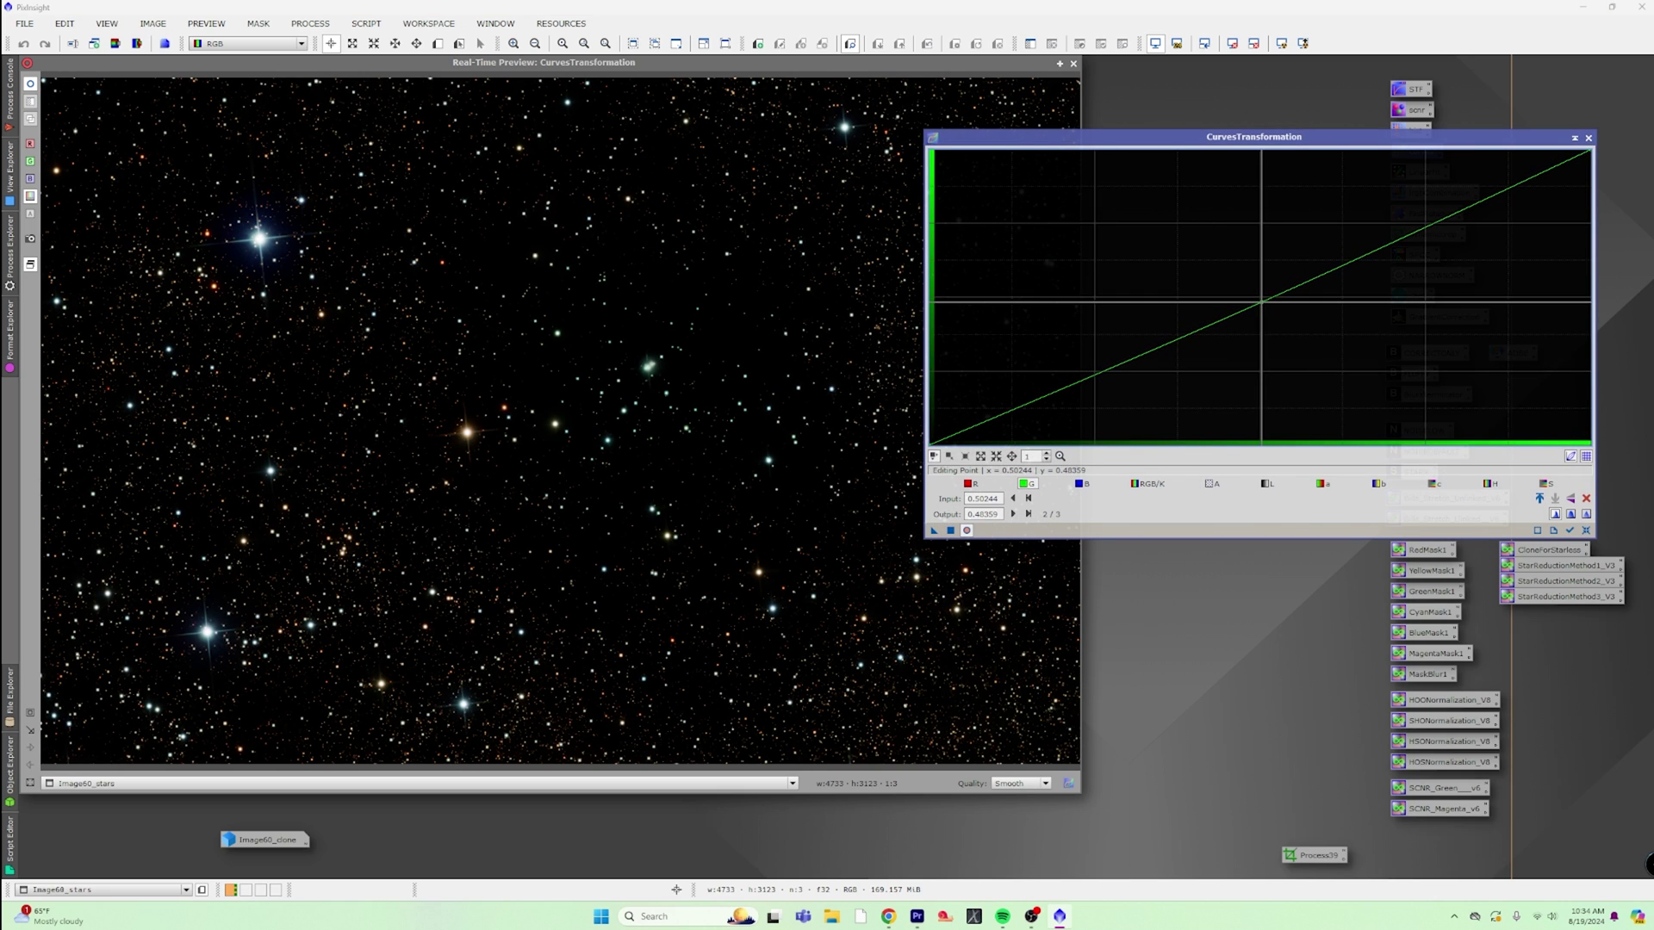
left_click(1547, 484)
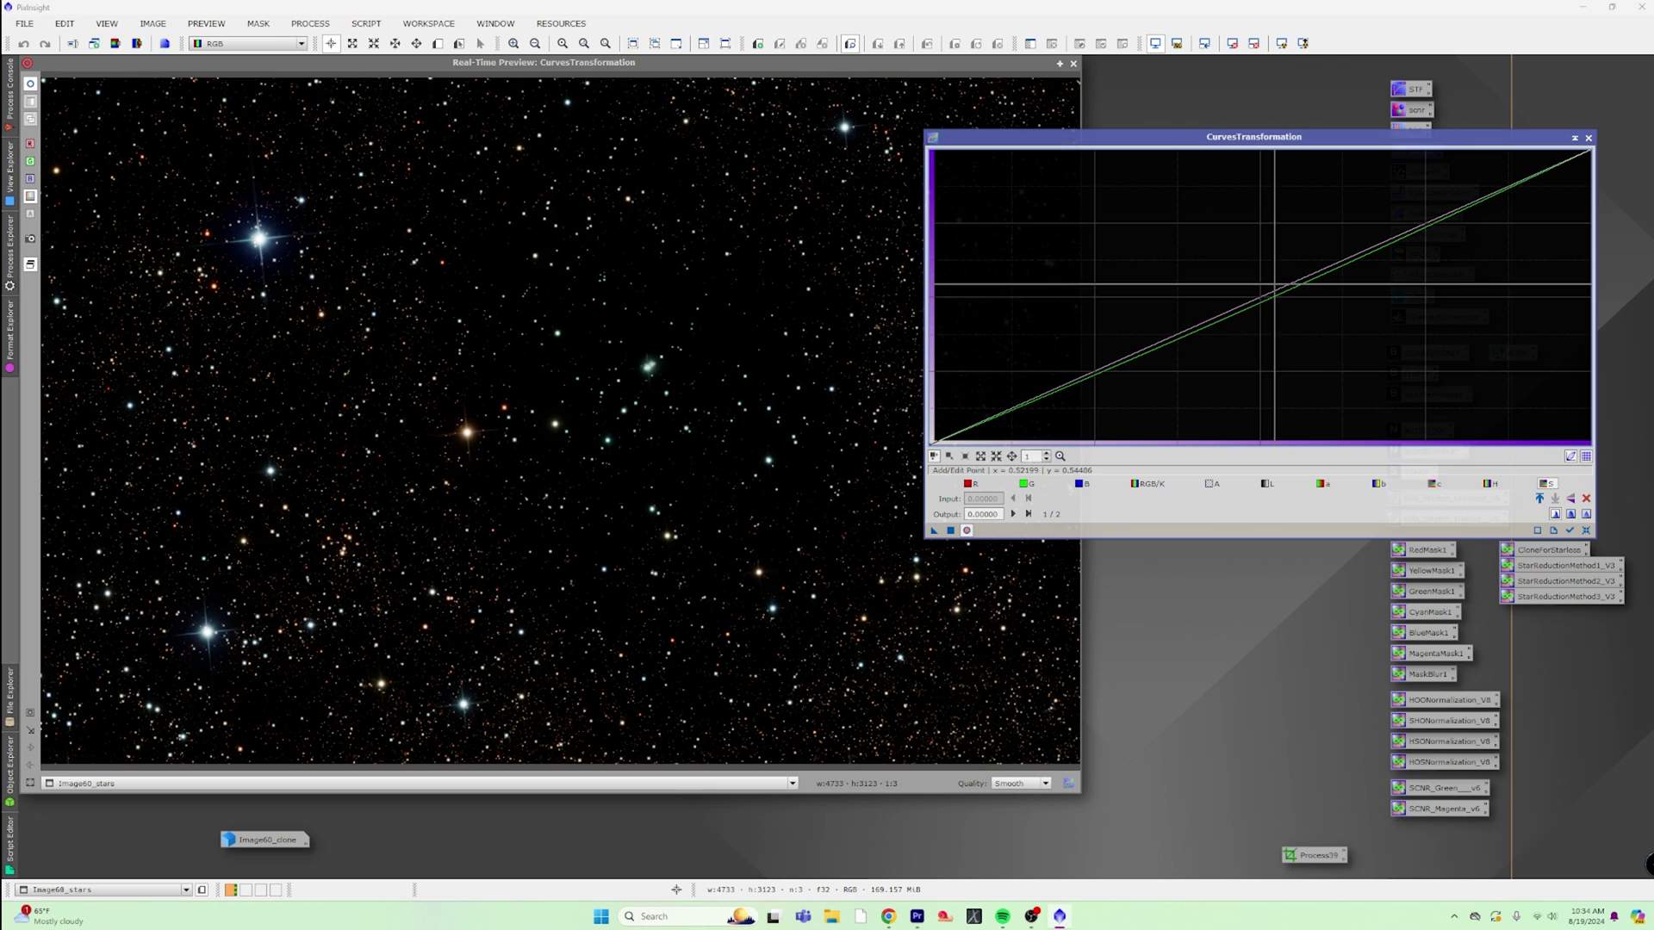
left_click_drag(1257, 291, 1243, 283)
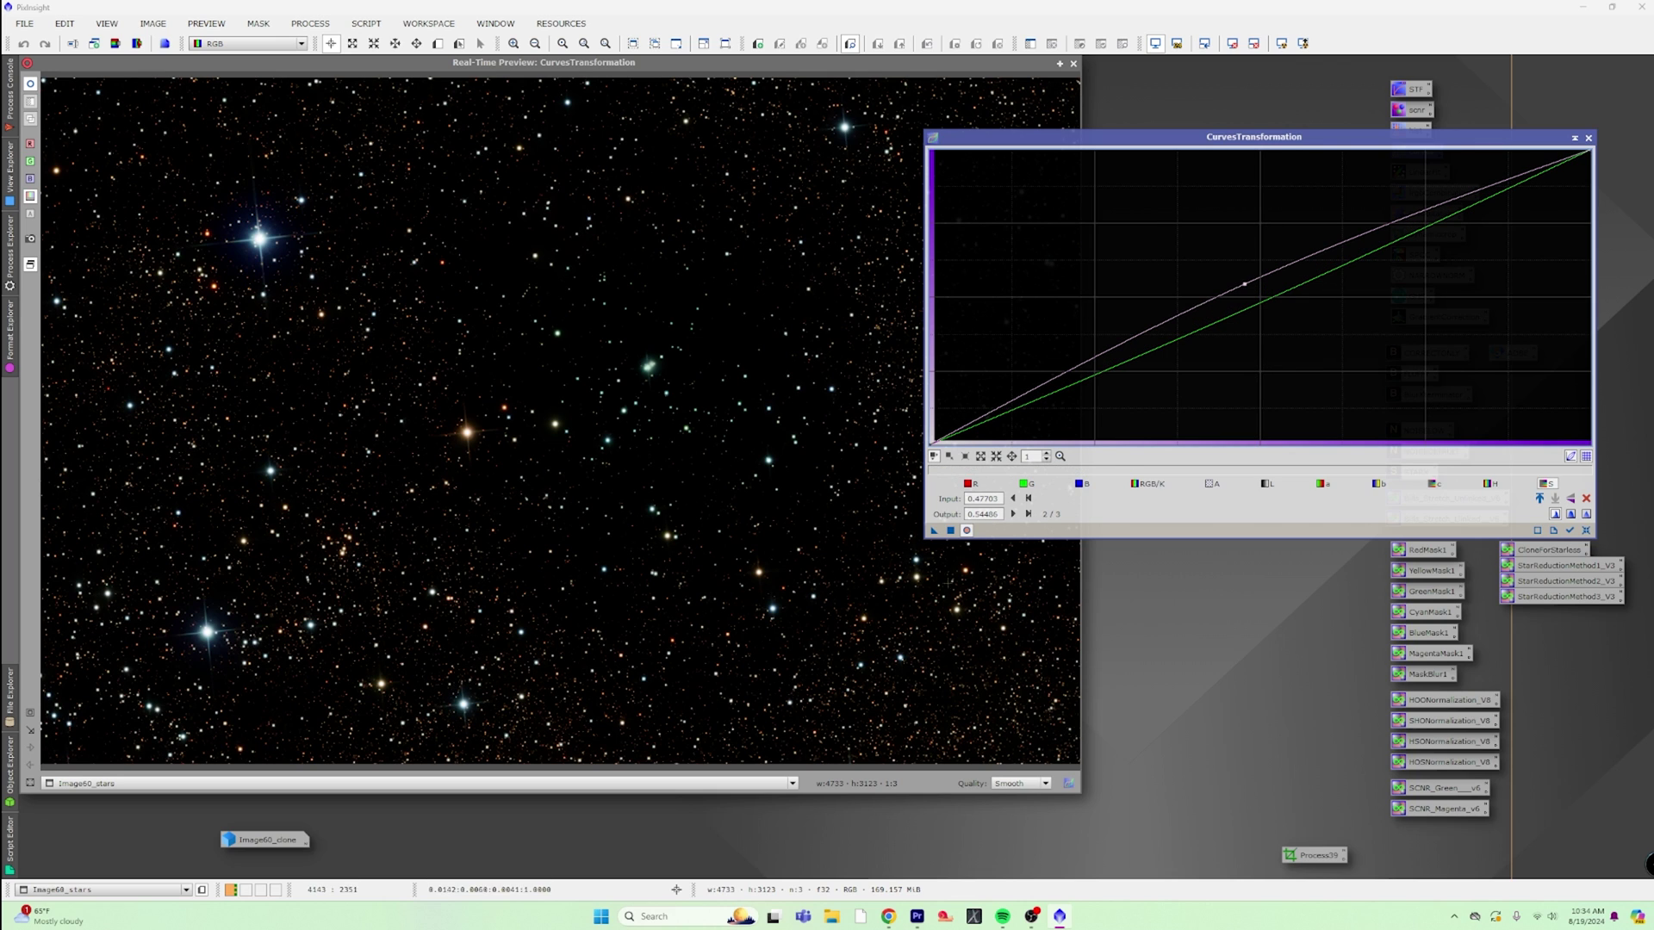
left_click(952, 532)
left_click(1589, 139)
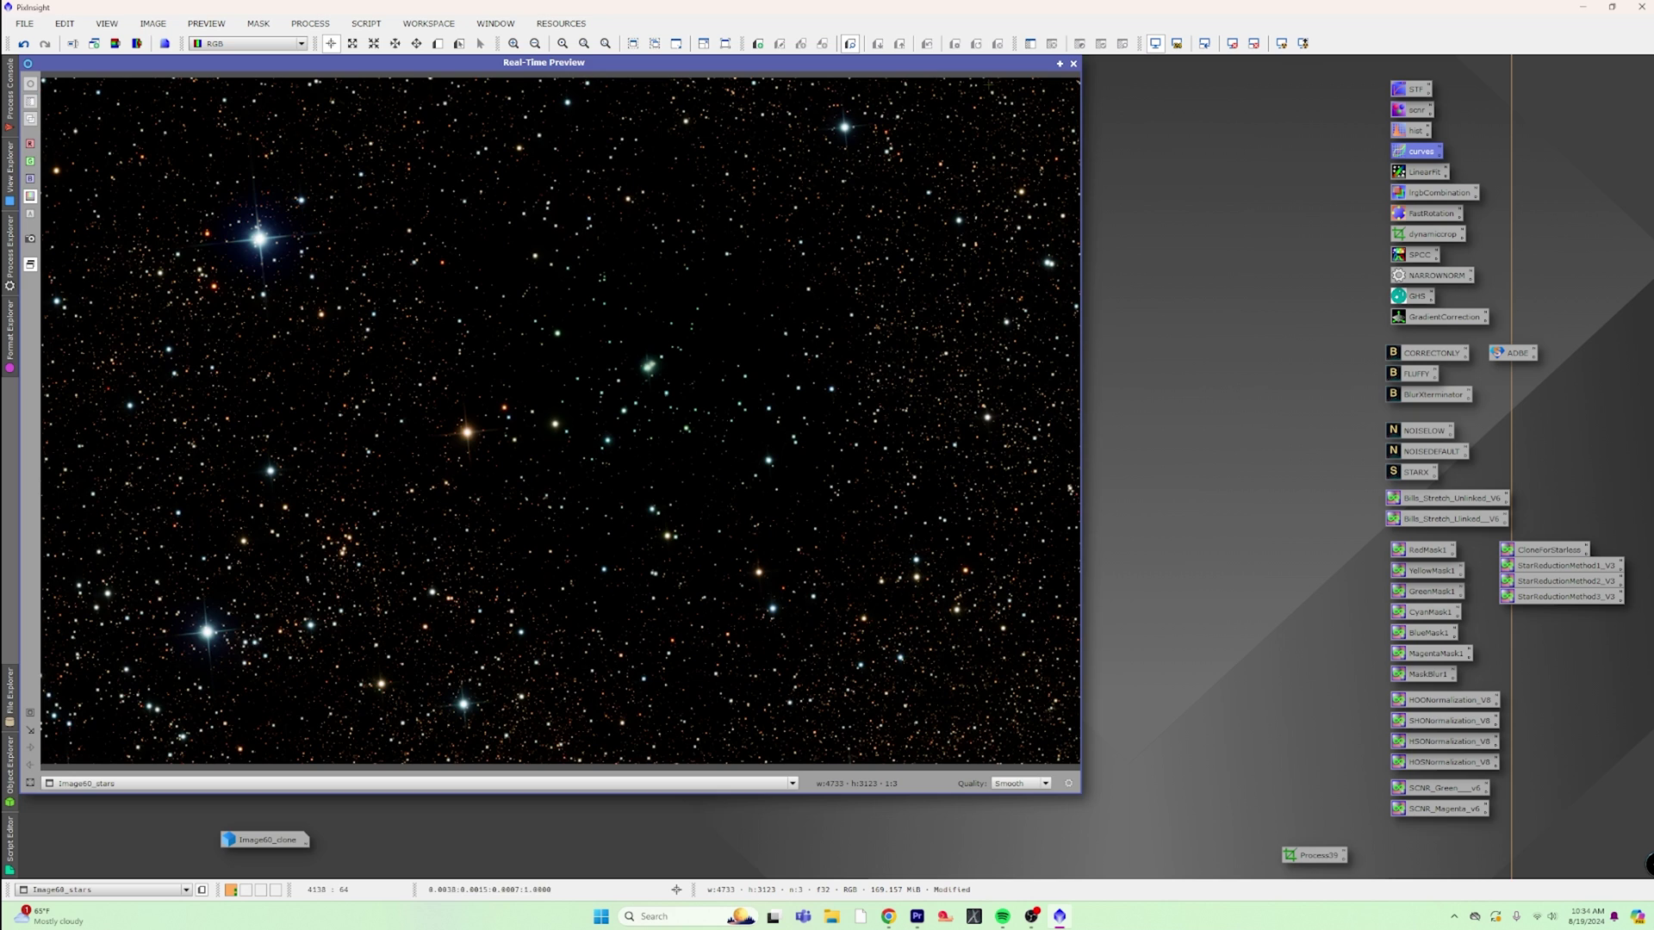
left_click(1073, 64)
Step: Iconify Image60_stars at the workspace bottom, then restore and enlarge the Image60_clone window
left_click_drag(743, 142, 786, 141)
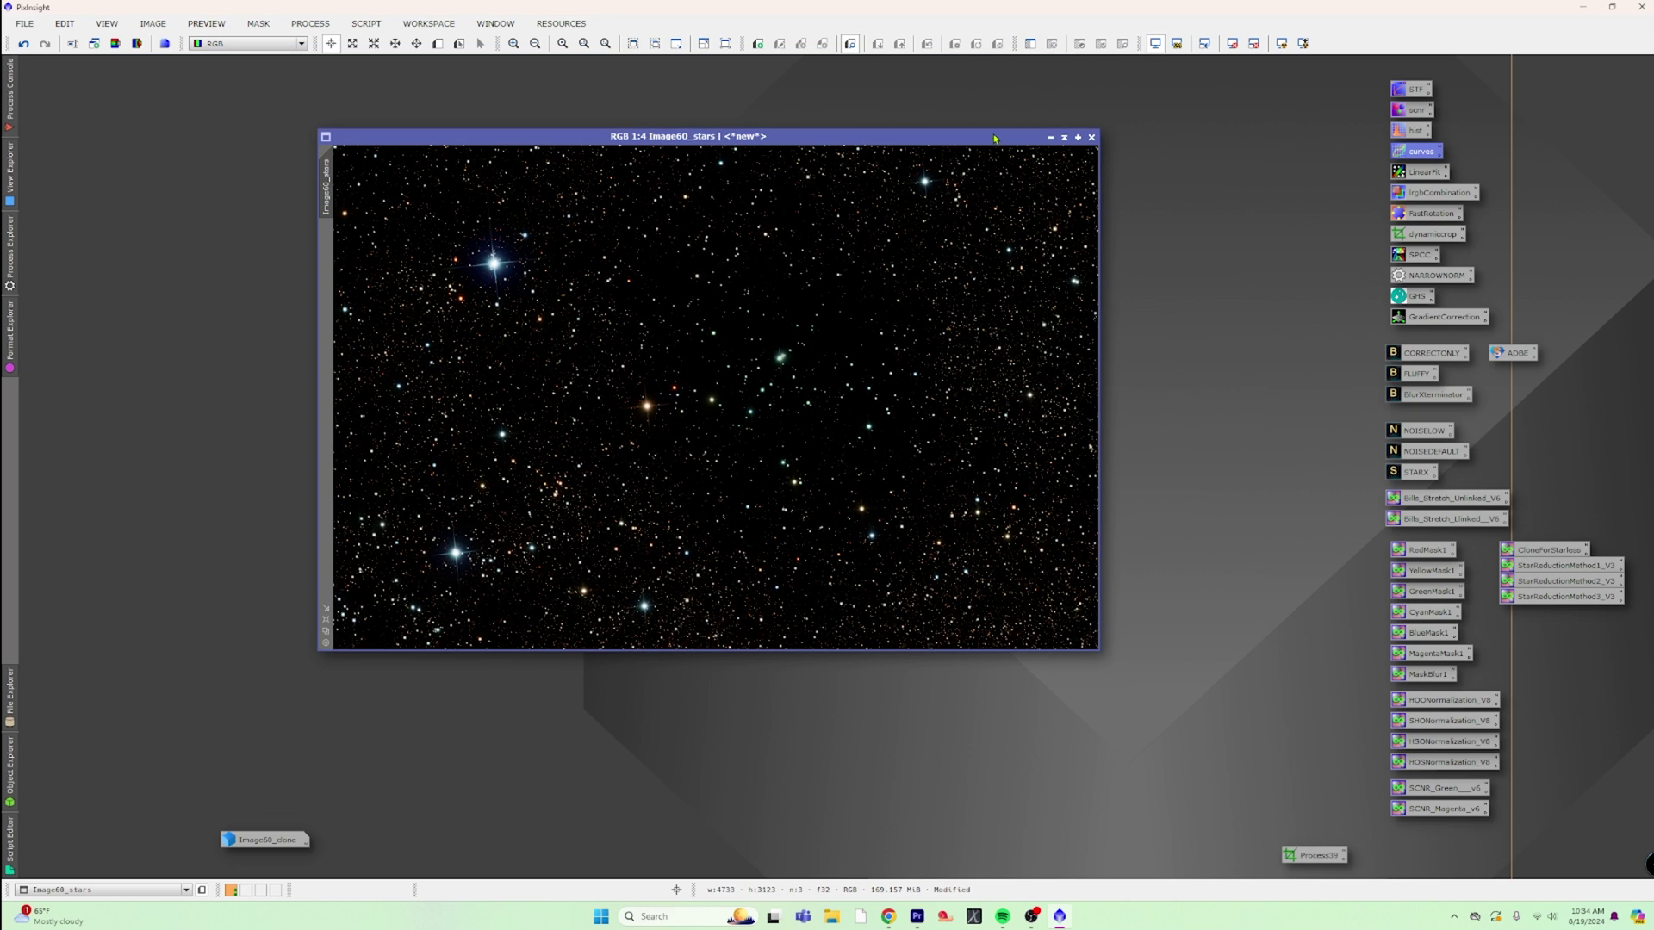
left_click(1050, 137)
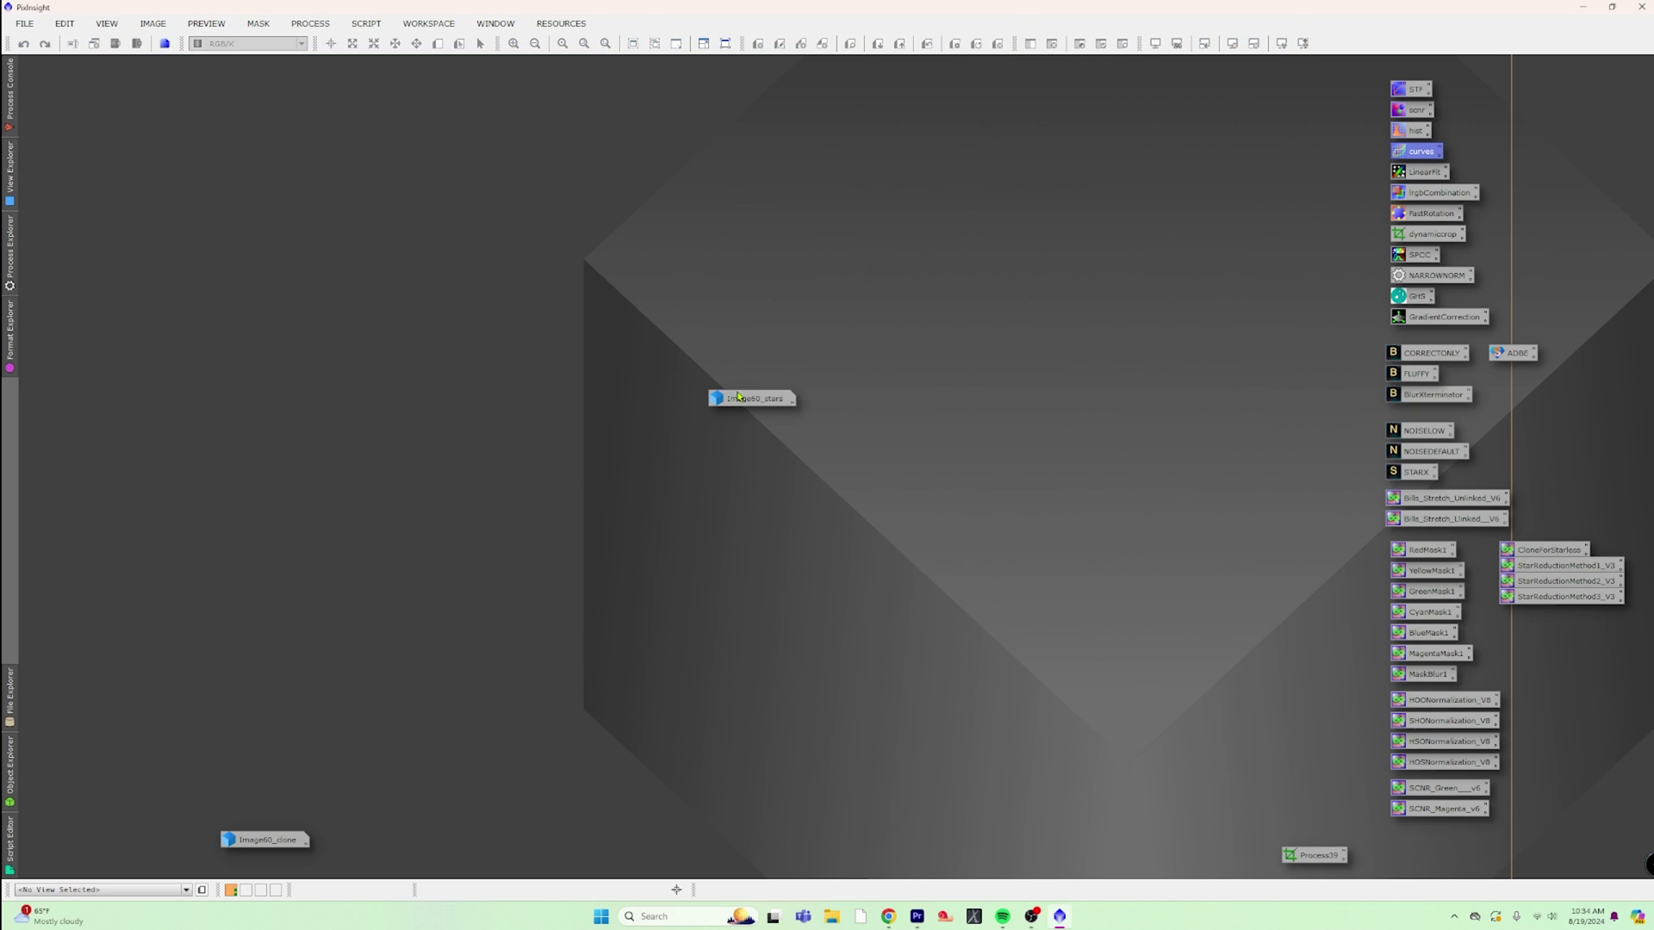
left_click_drag(738, 397, 1162, 860)
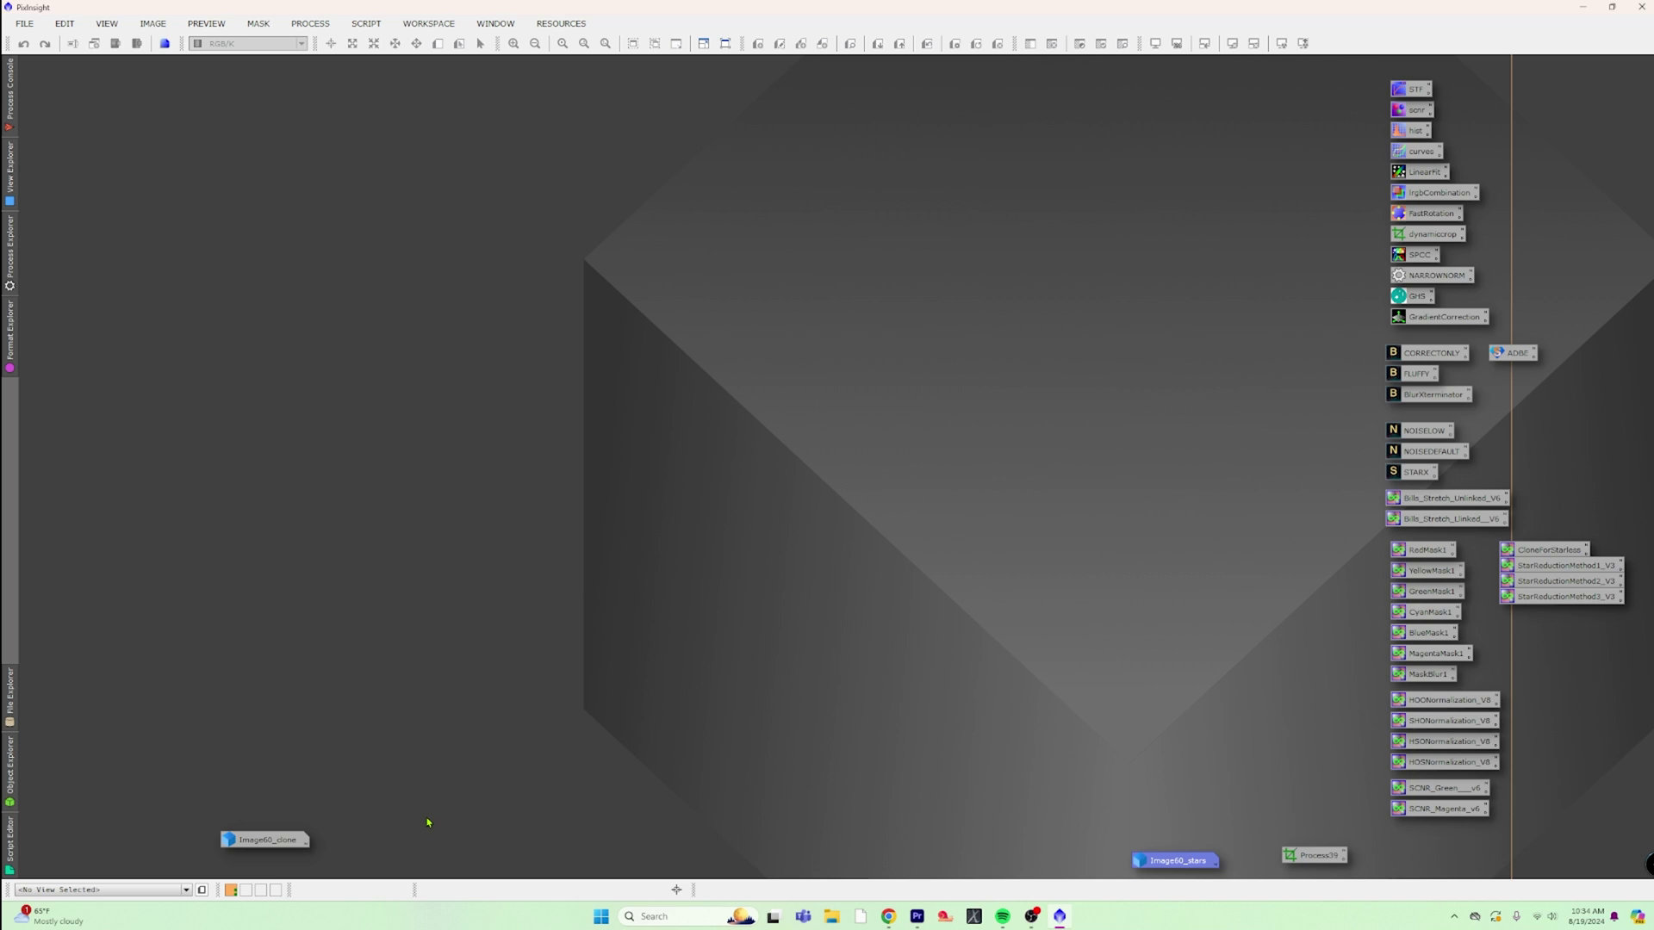
double_click(277, 850)
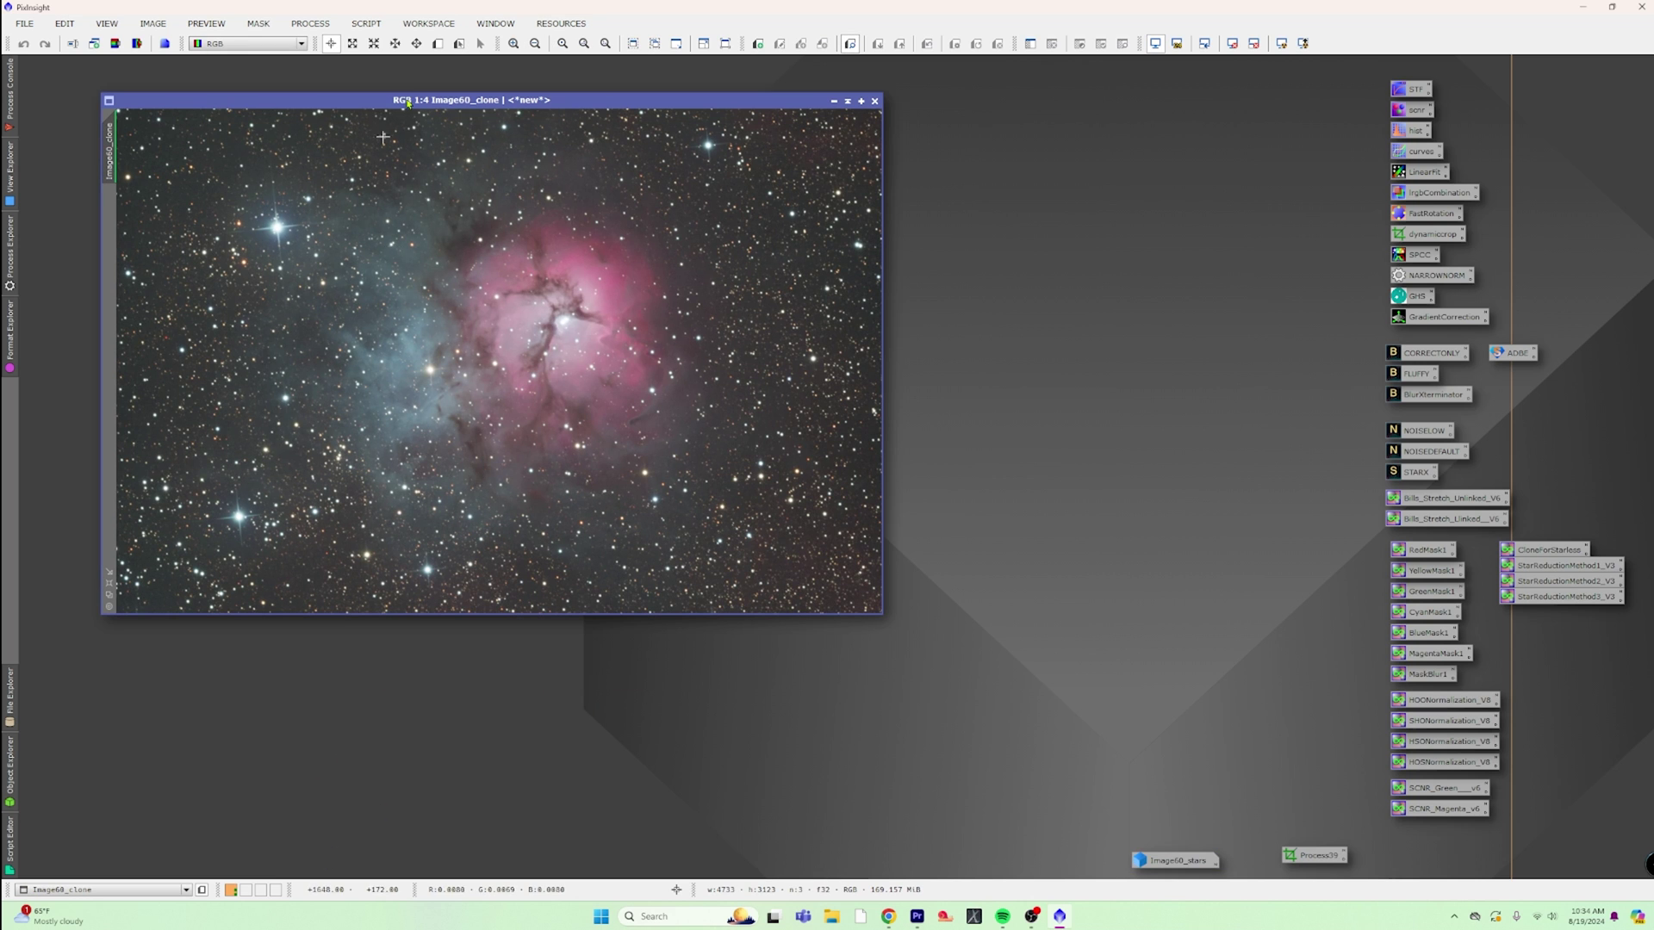
left_click_drag(484, 102, 640, 103)
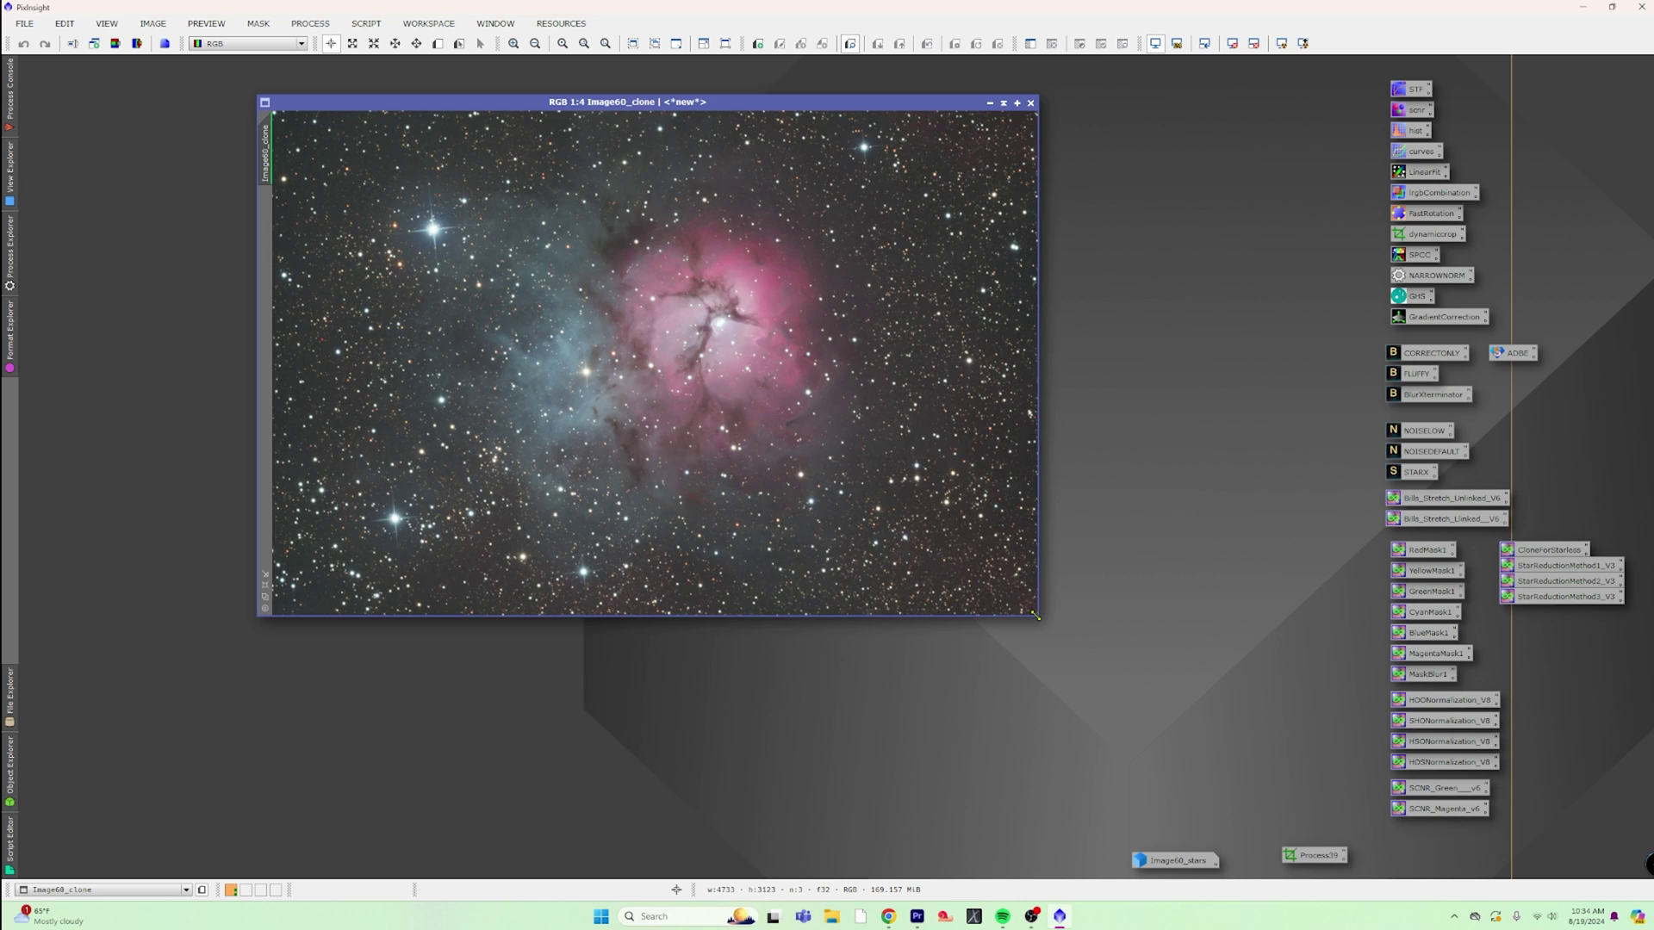
left_click_drag(1036, 615, 1127, 766)
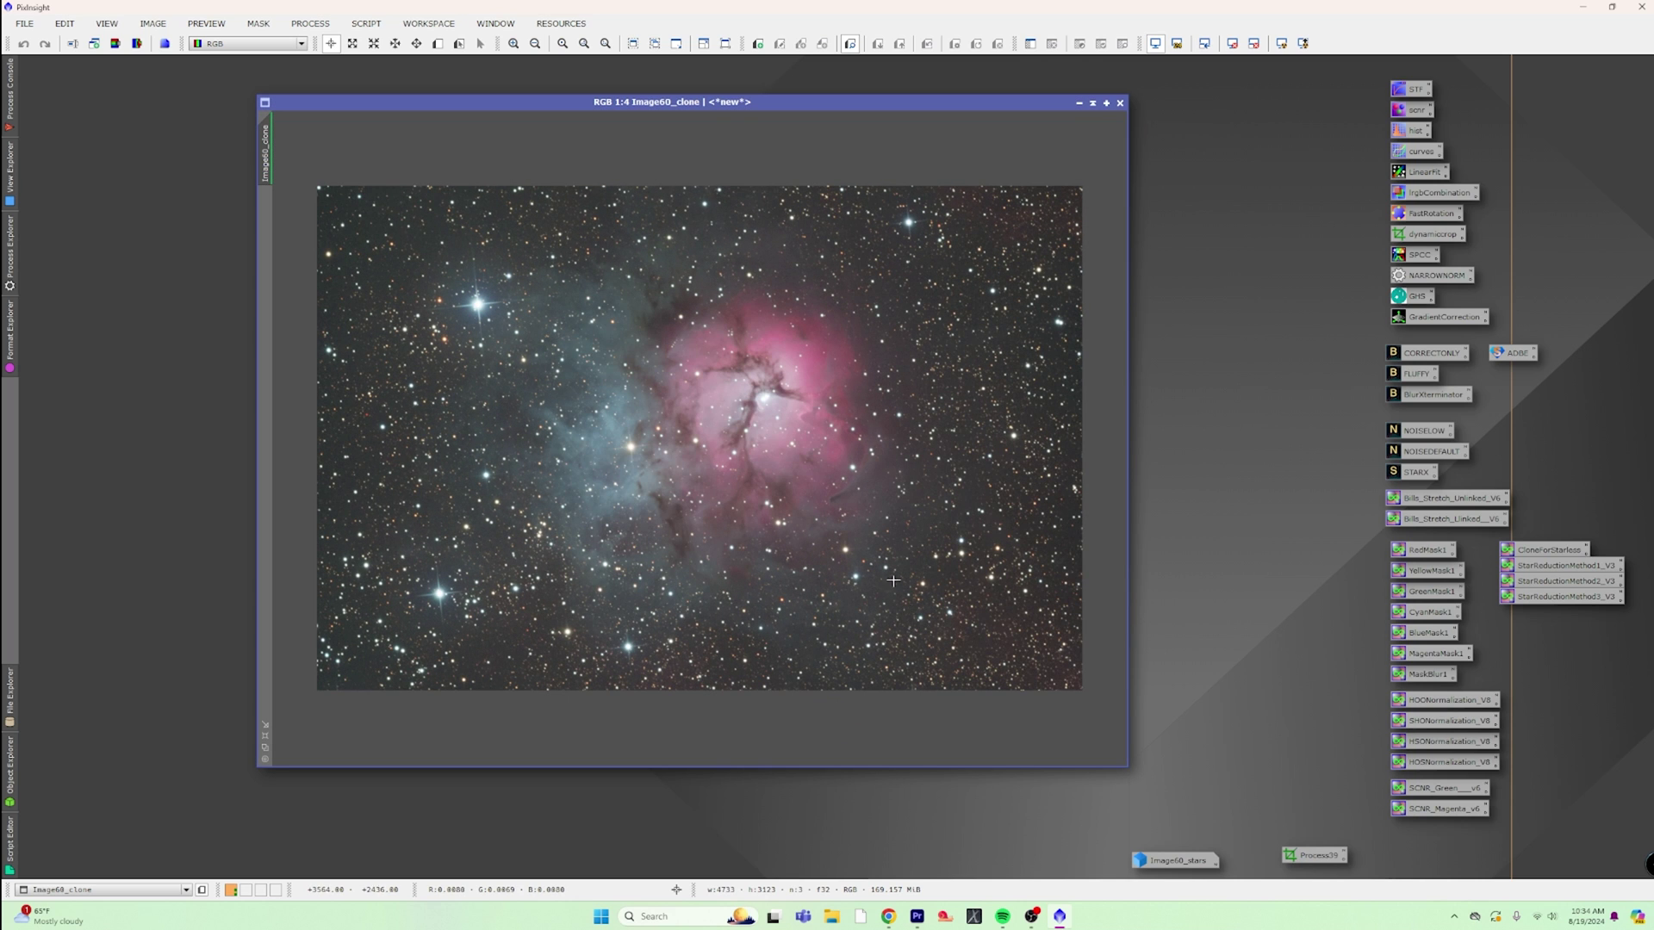
Step: Sharpen Image60_clone with BlurXTerminator at 0.50
double_click(1429, 400)
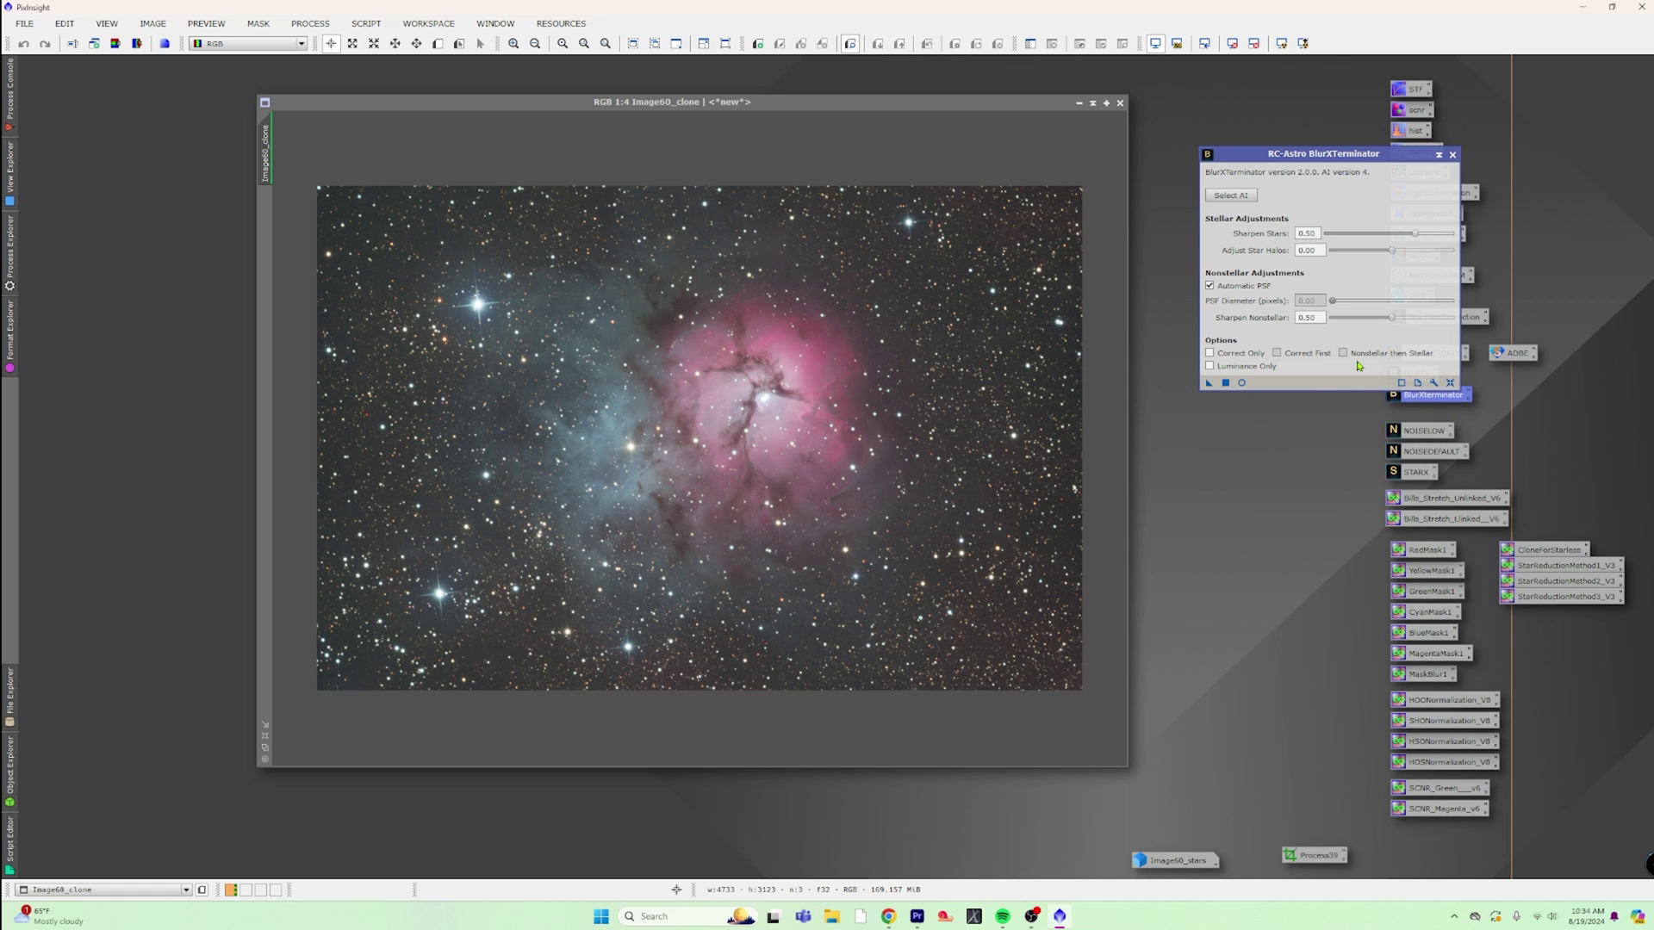
scroll(962, 539, "up", 6)
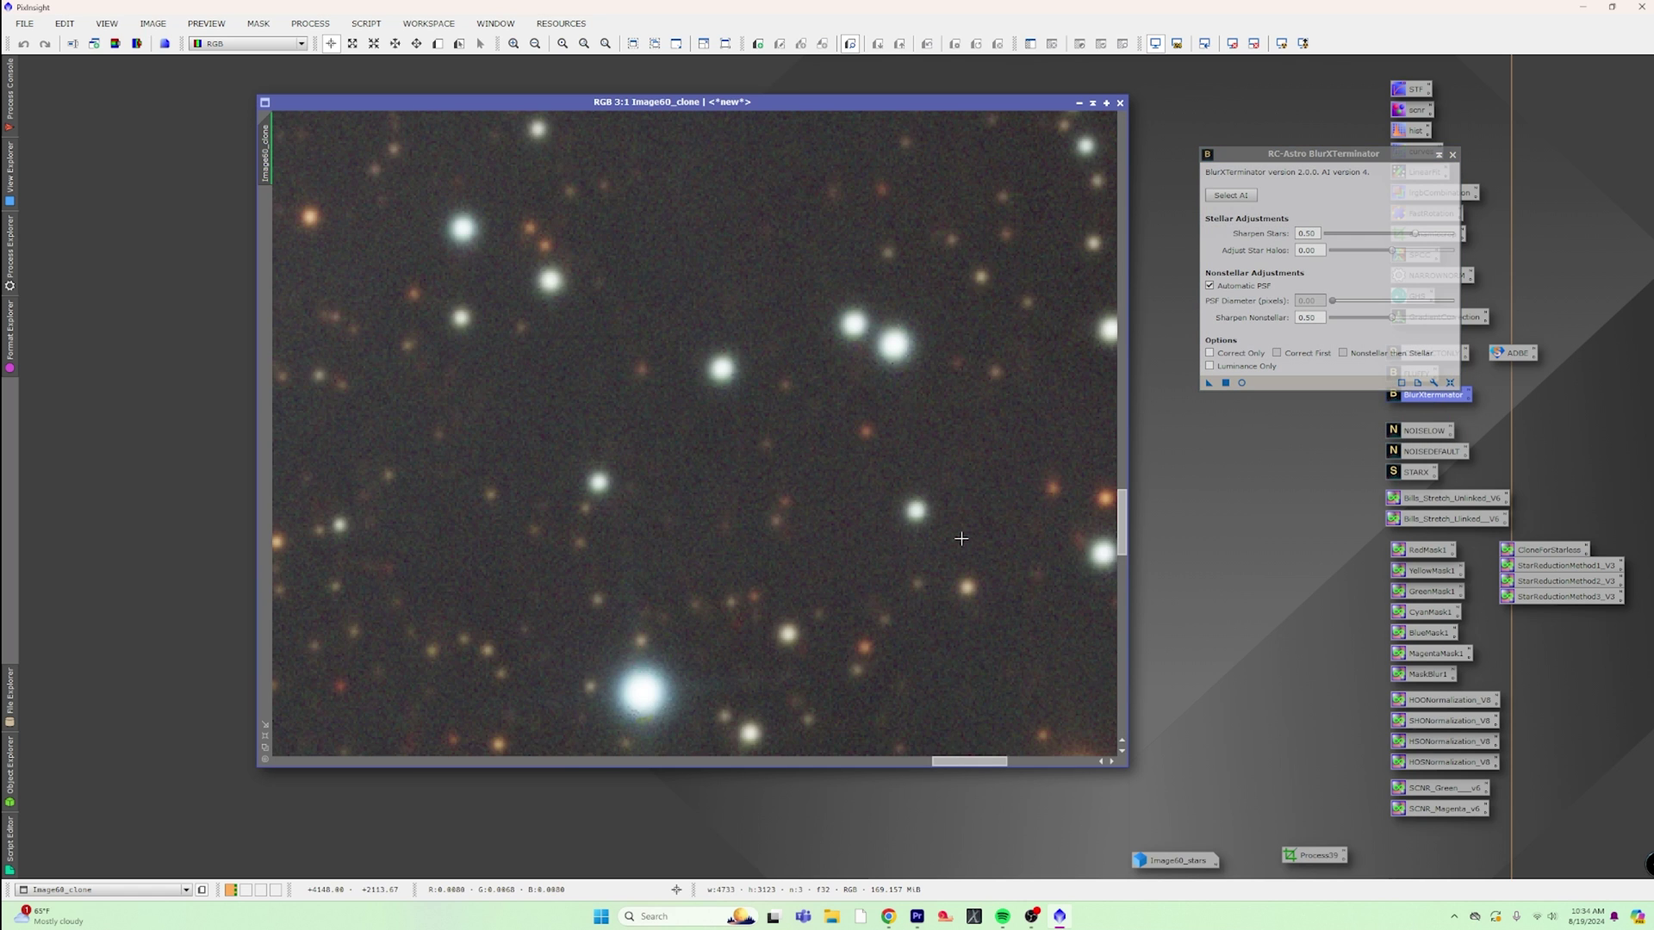
scroll(961, 538, "down", 6)
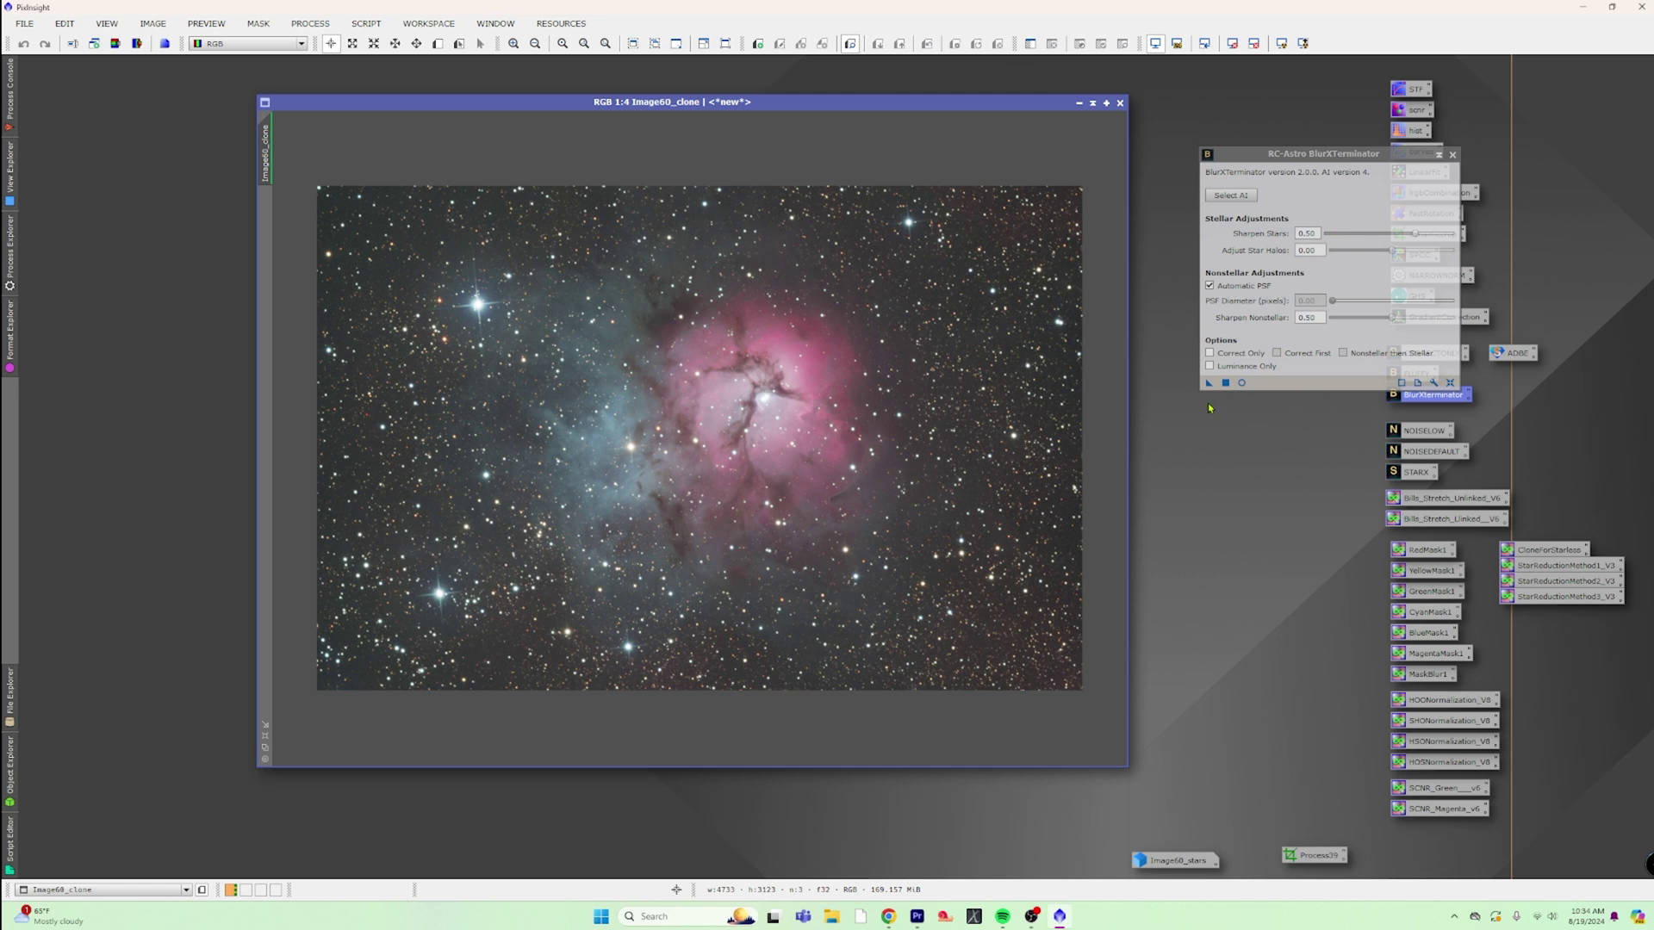
left_click_drag(1210, 384, 866, 449)
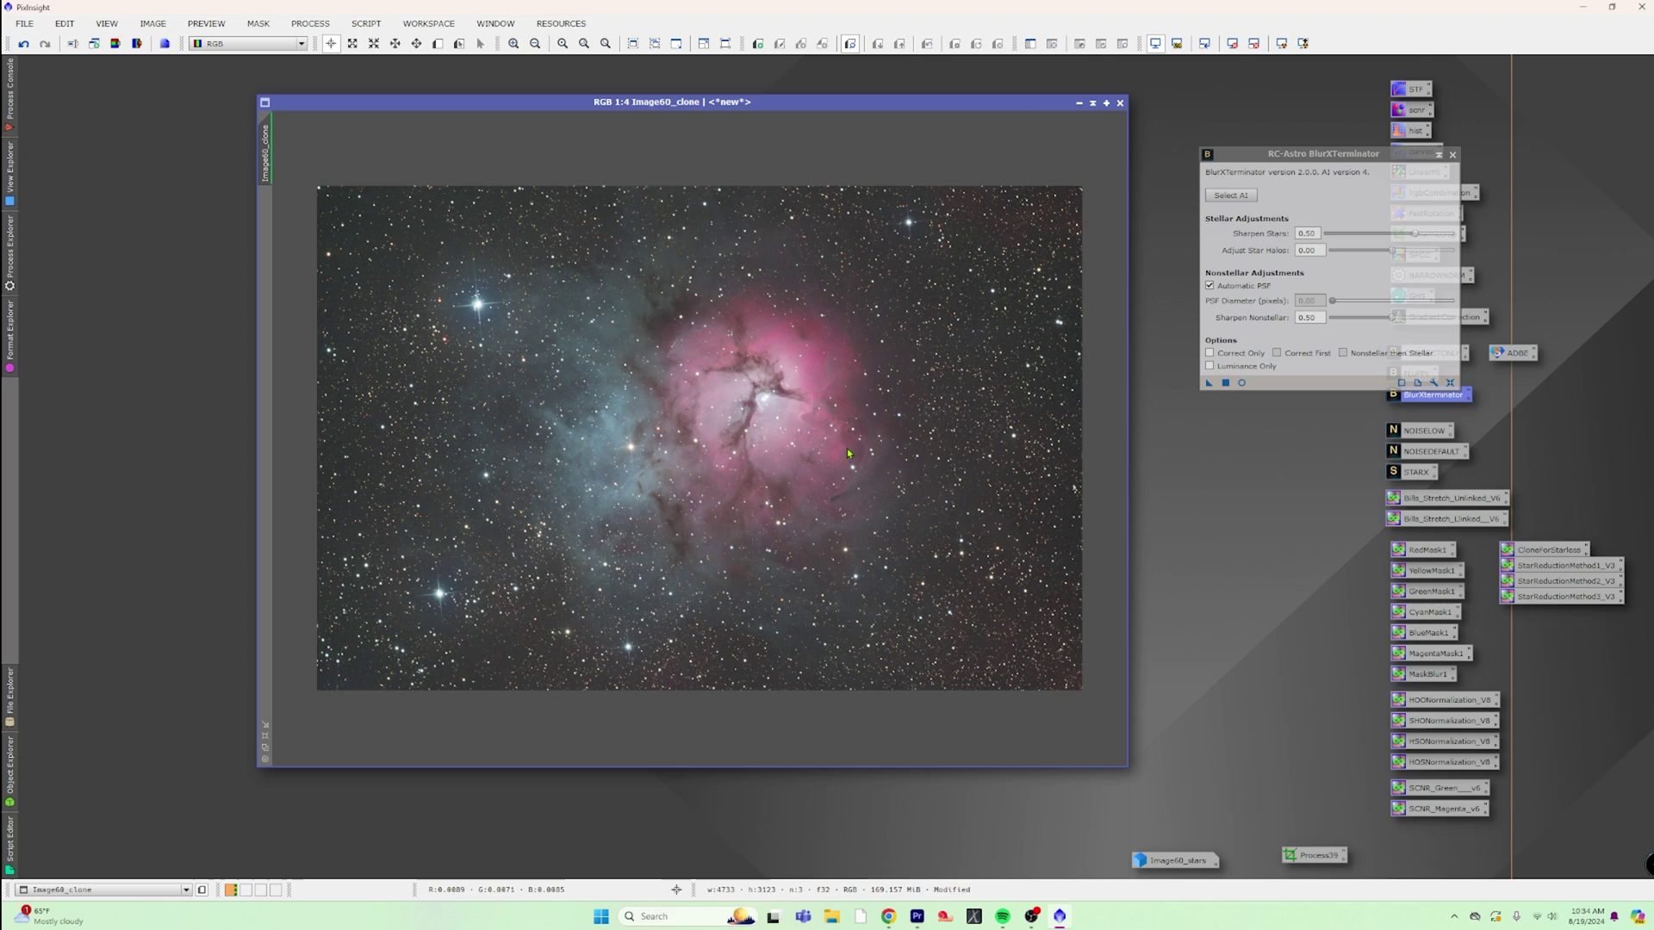
scroll(869, 427, "up", 5)
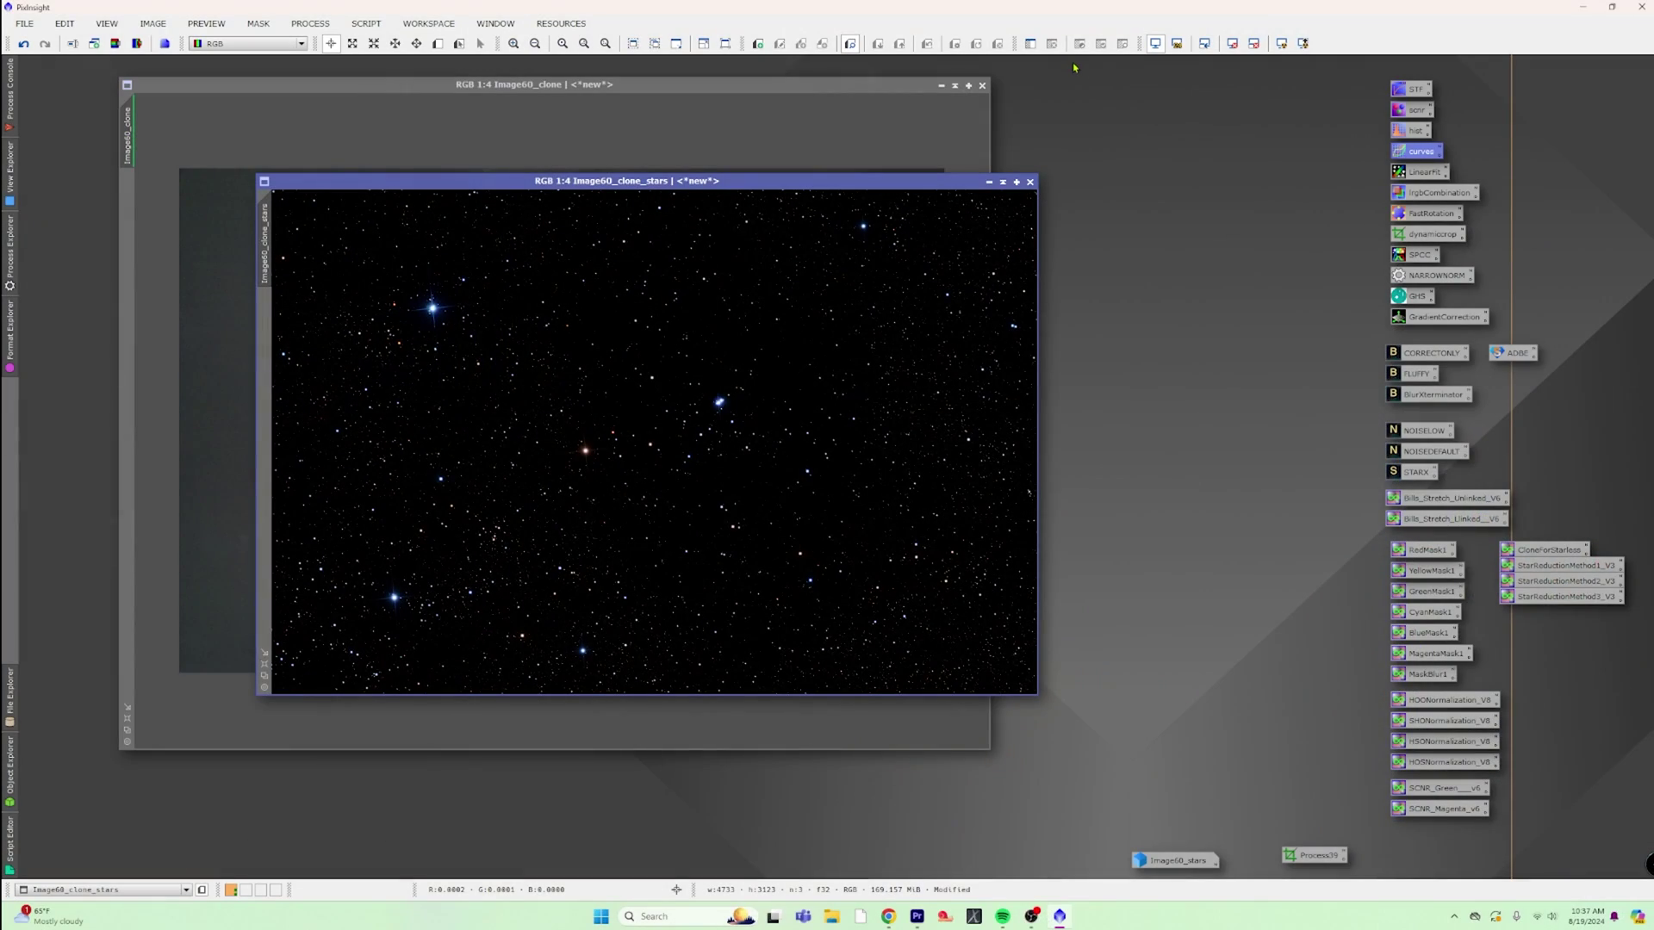
Step: Iconify Image60_clone_stars and line its icon up beside Image60_stars at the bottom
left_click(988, 182)
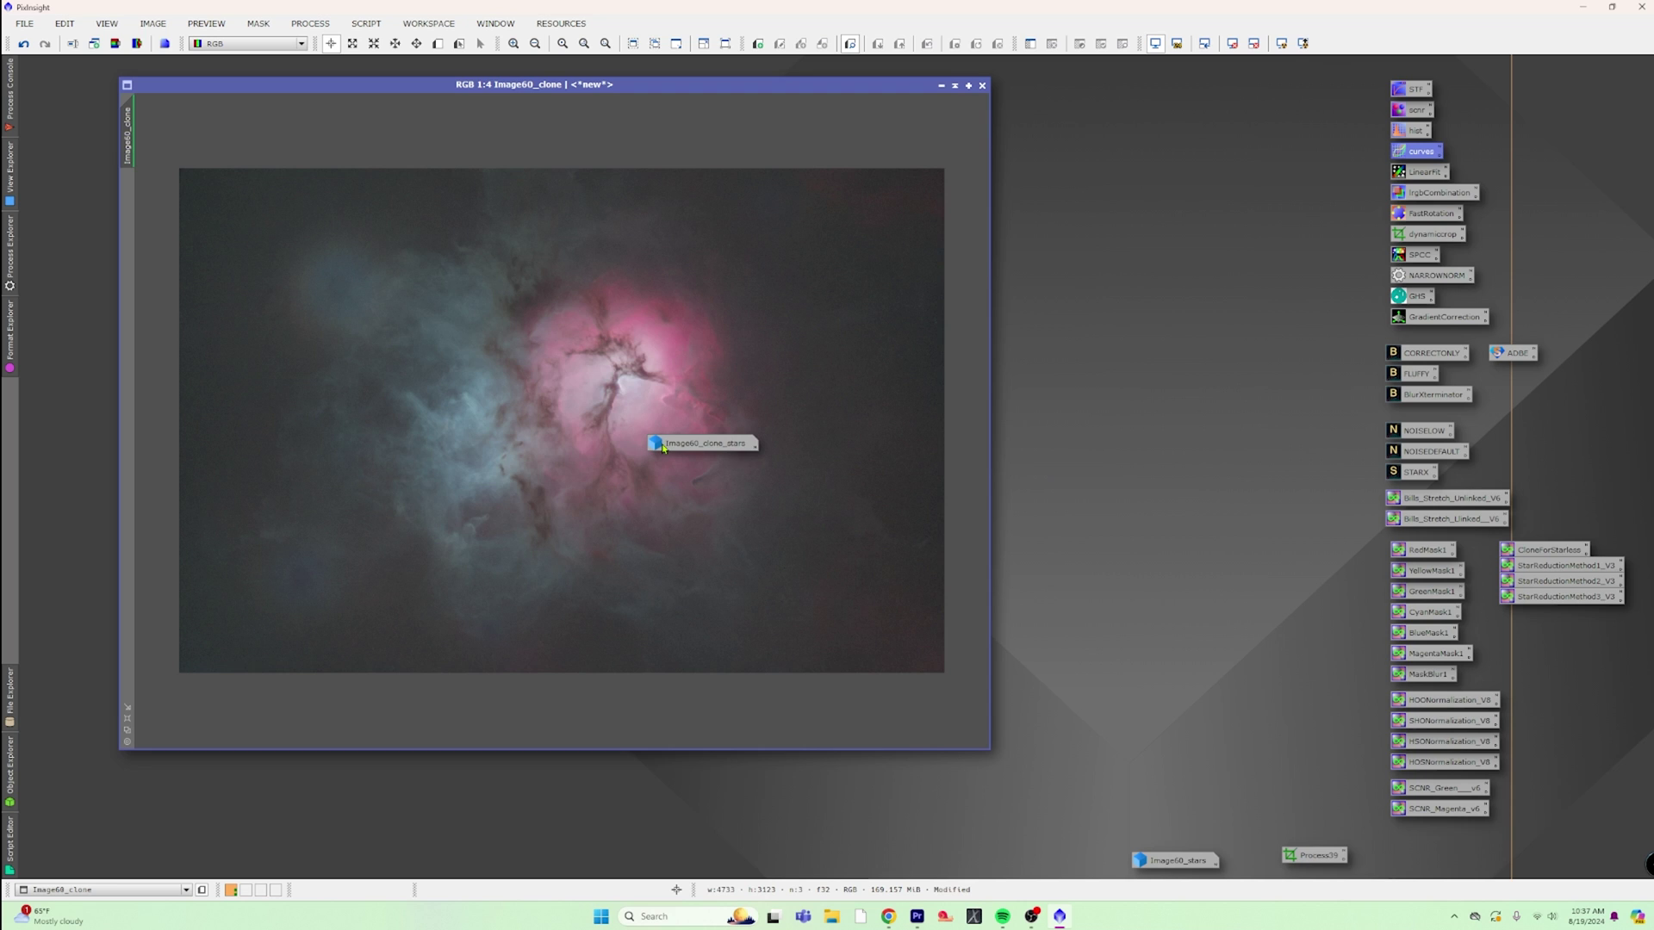
left_click_drag(724, 445, 950, 713)
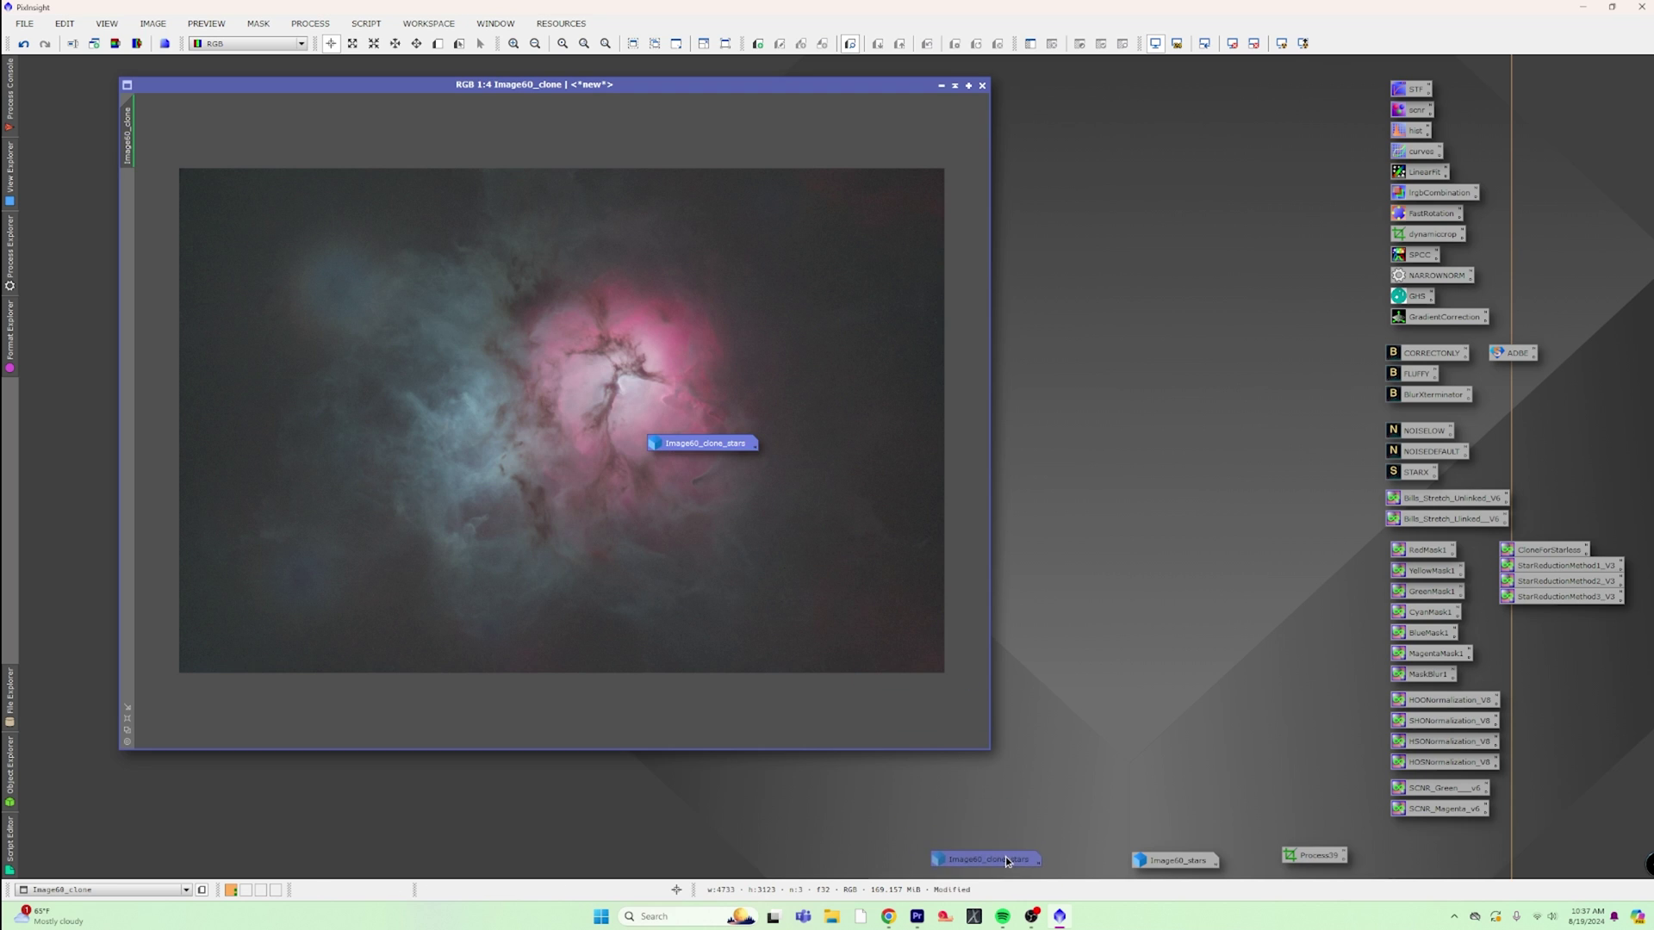
left_click_drag(1172, 861, 1162, 862)
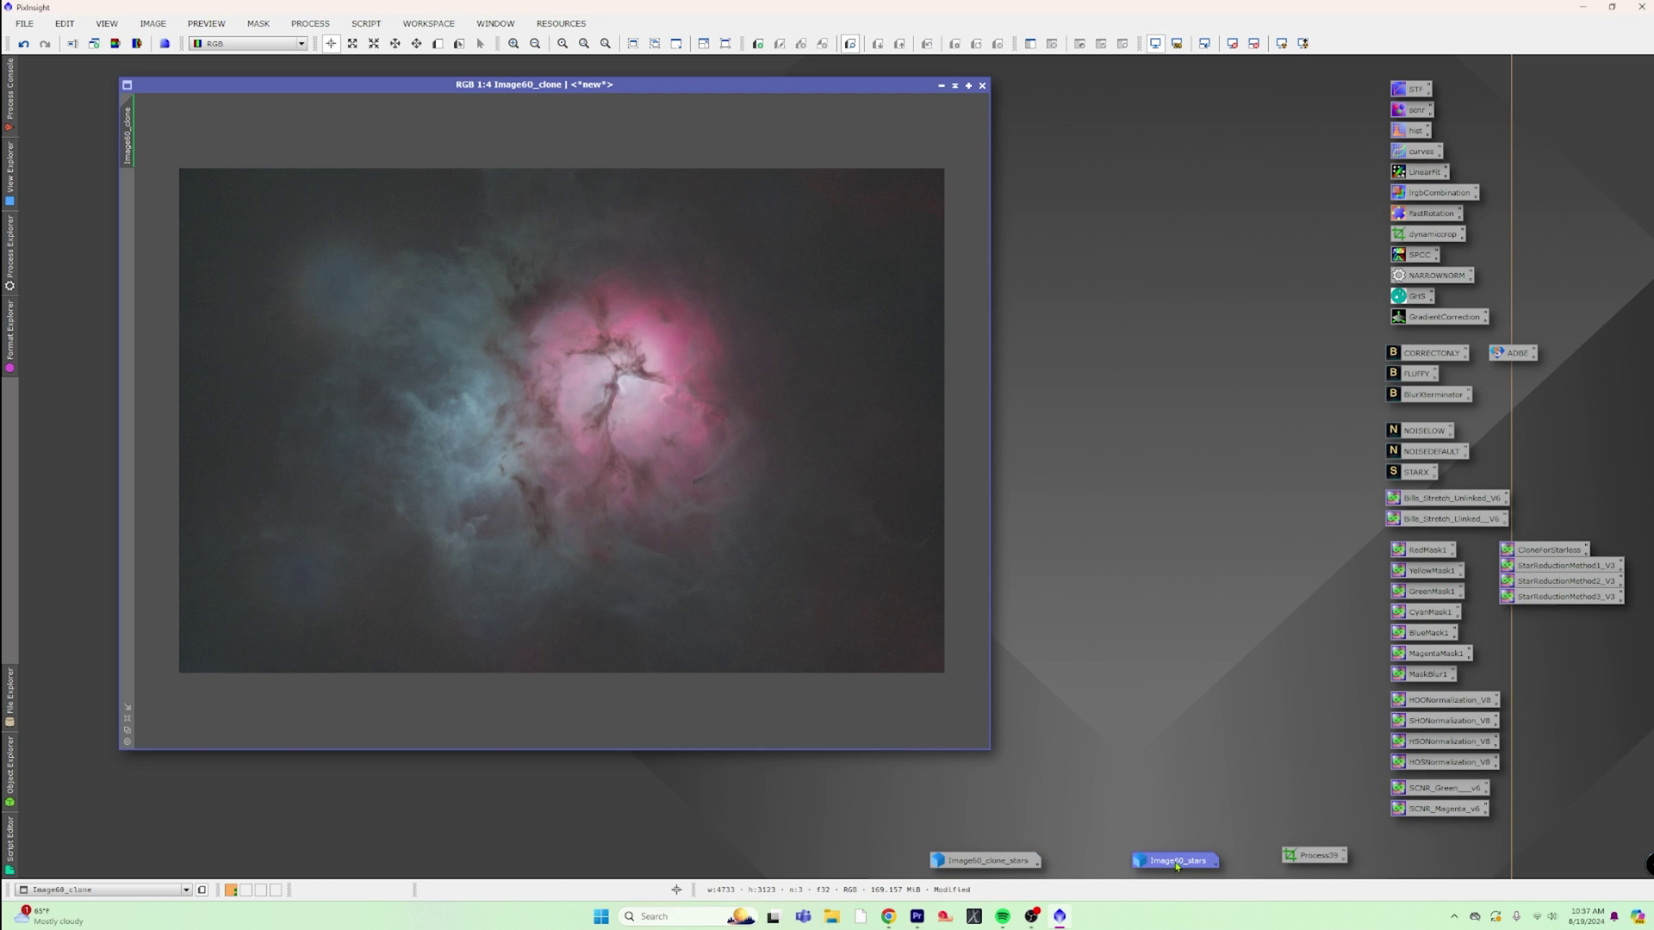
Step: Zoom in to check the noise, then apply NOISEDEFAULT to the starless Image60_clone
mouse_move(1170, 864)
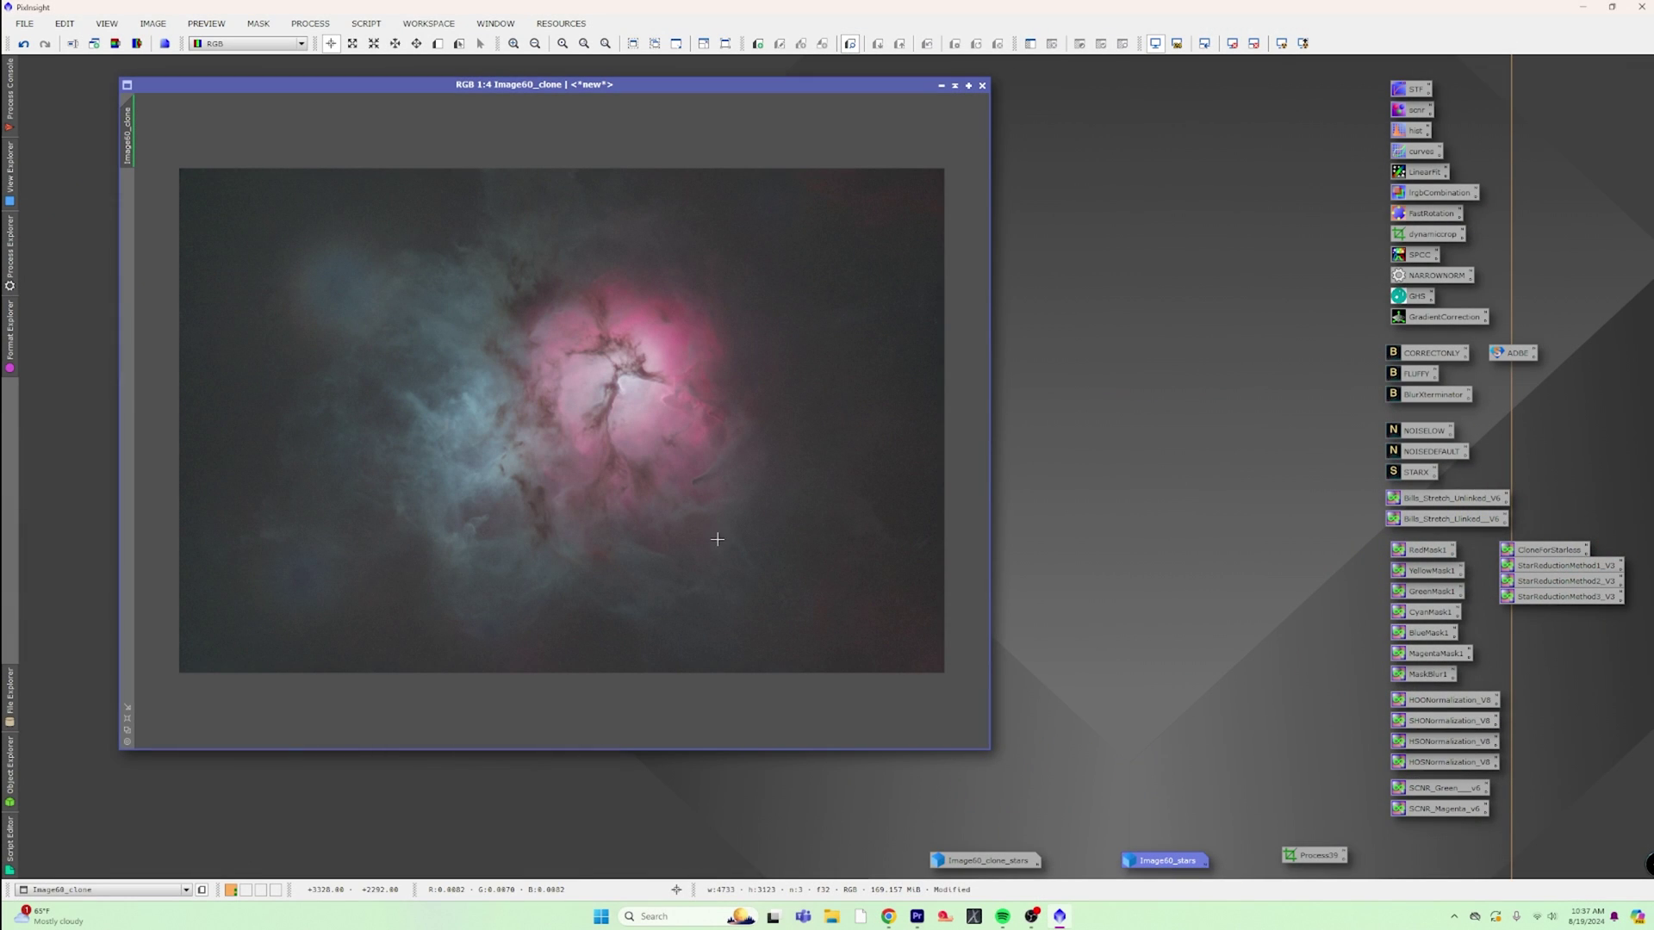
scroll(729, 369, "up", 4)
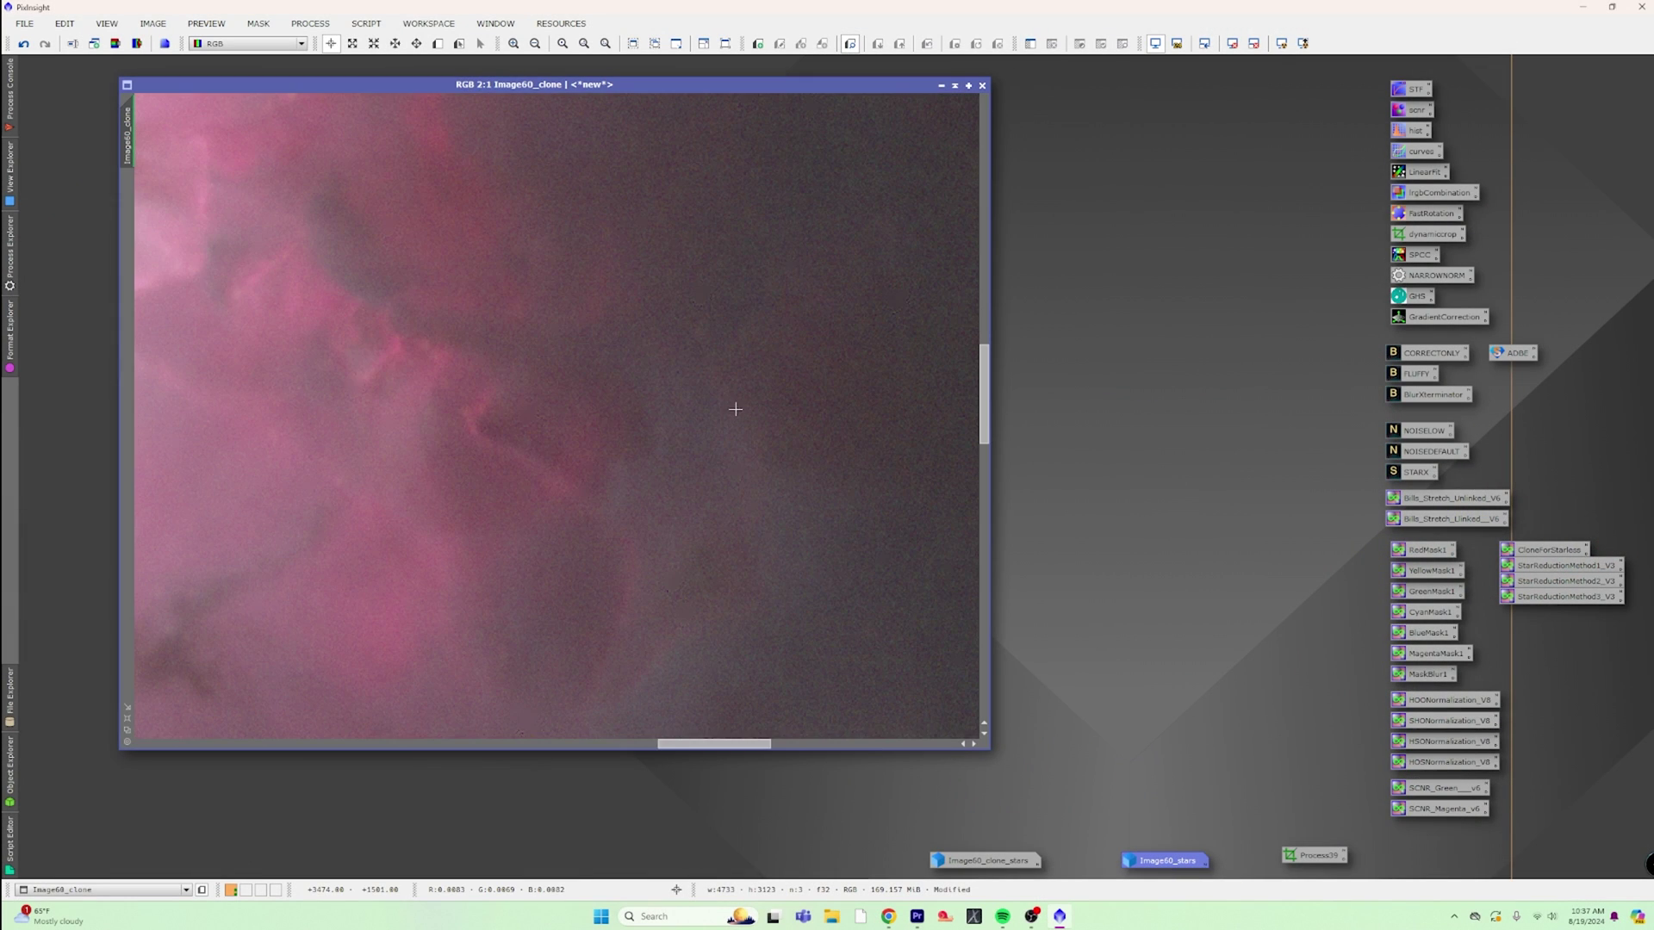
scroll(734, 410, "down", 3)
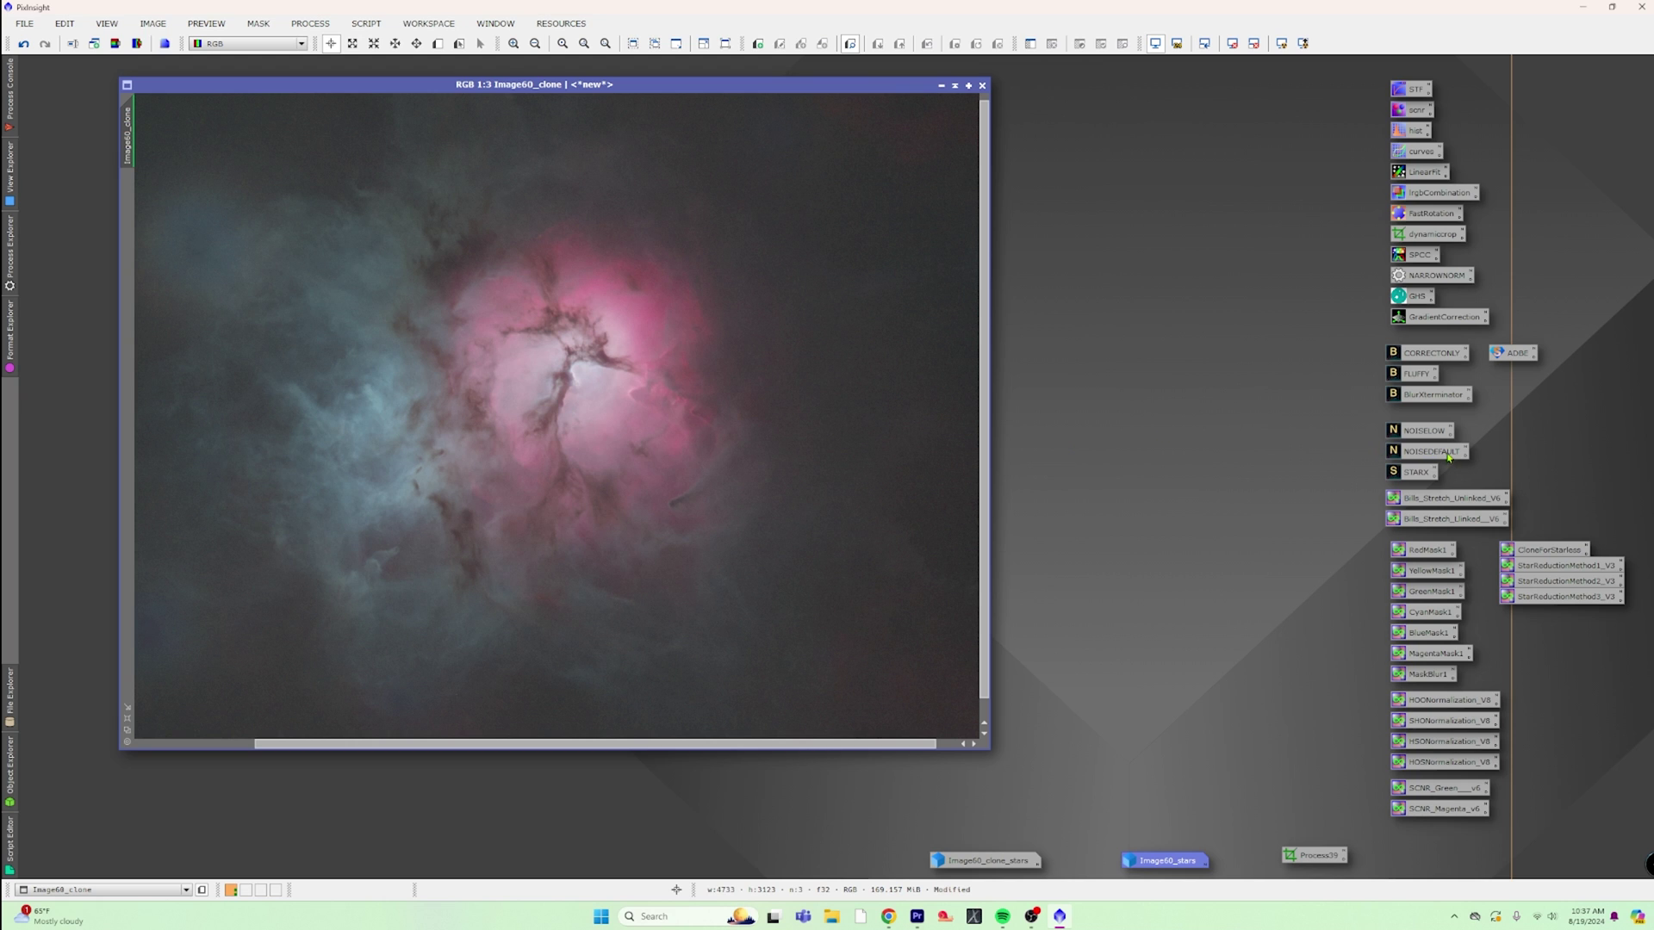
left_click_drag(1449, 454, 810, 389)
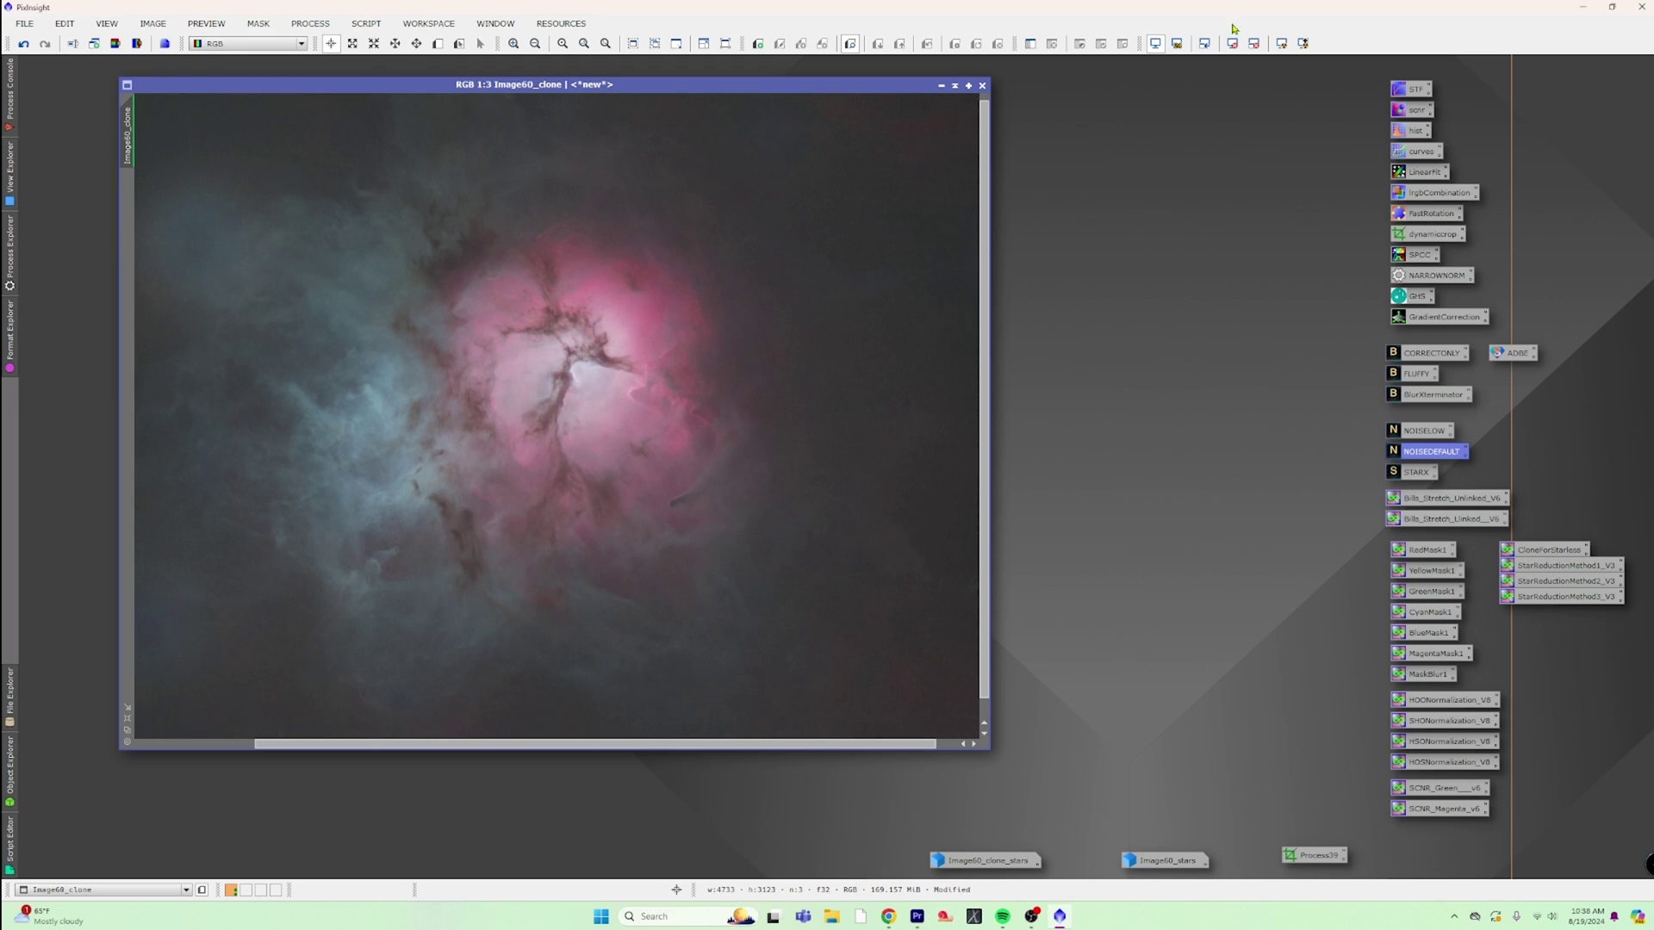
Step: Reset the STF and start SetiAstro Statistical Stretch with Target Median lowered to about 0.22
left_click(1232, 45)
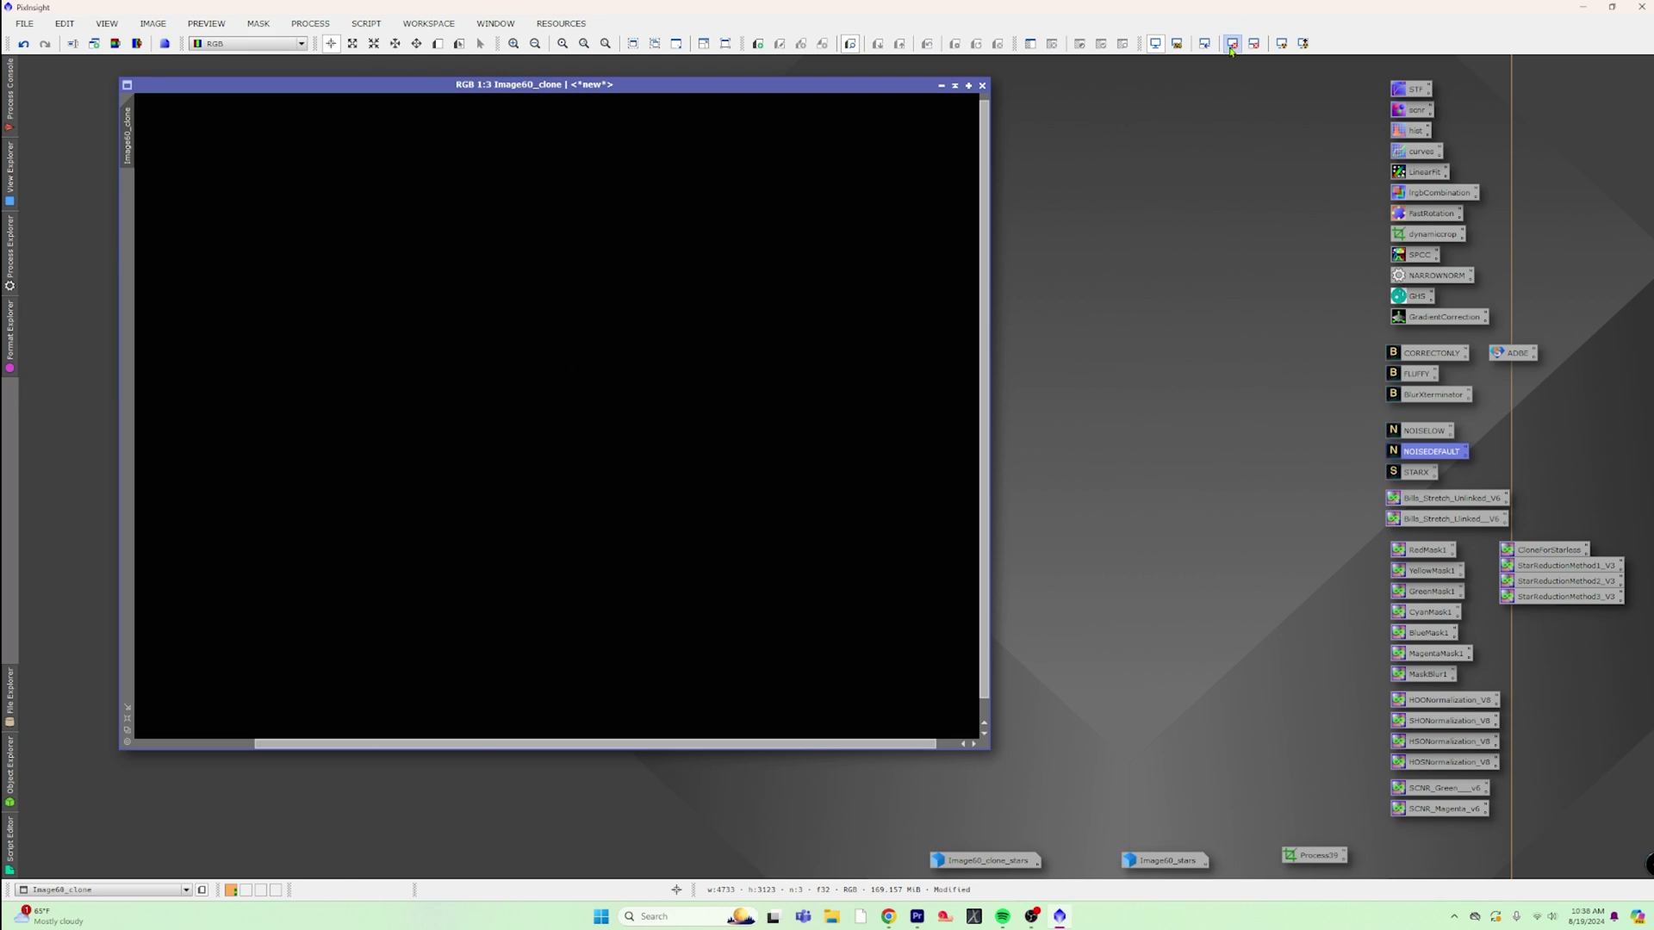
left_click(369, 25)
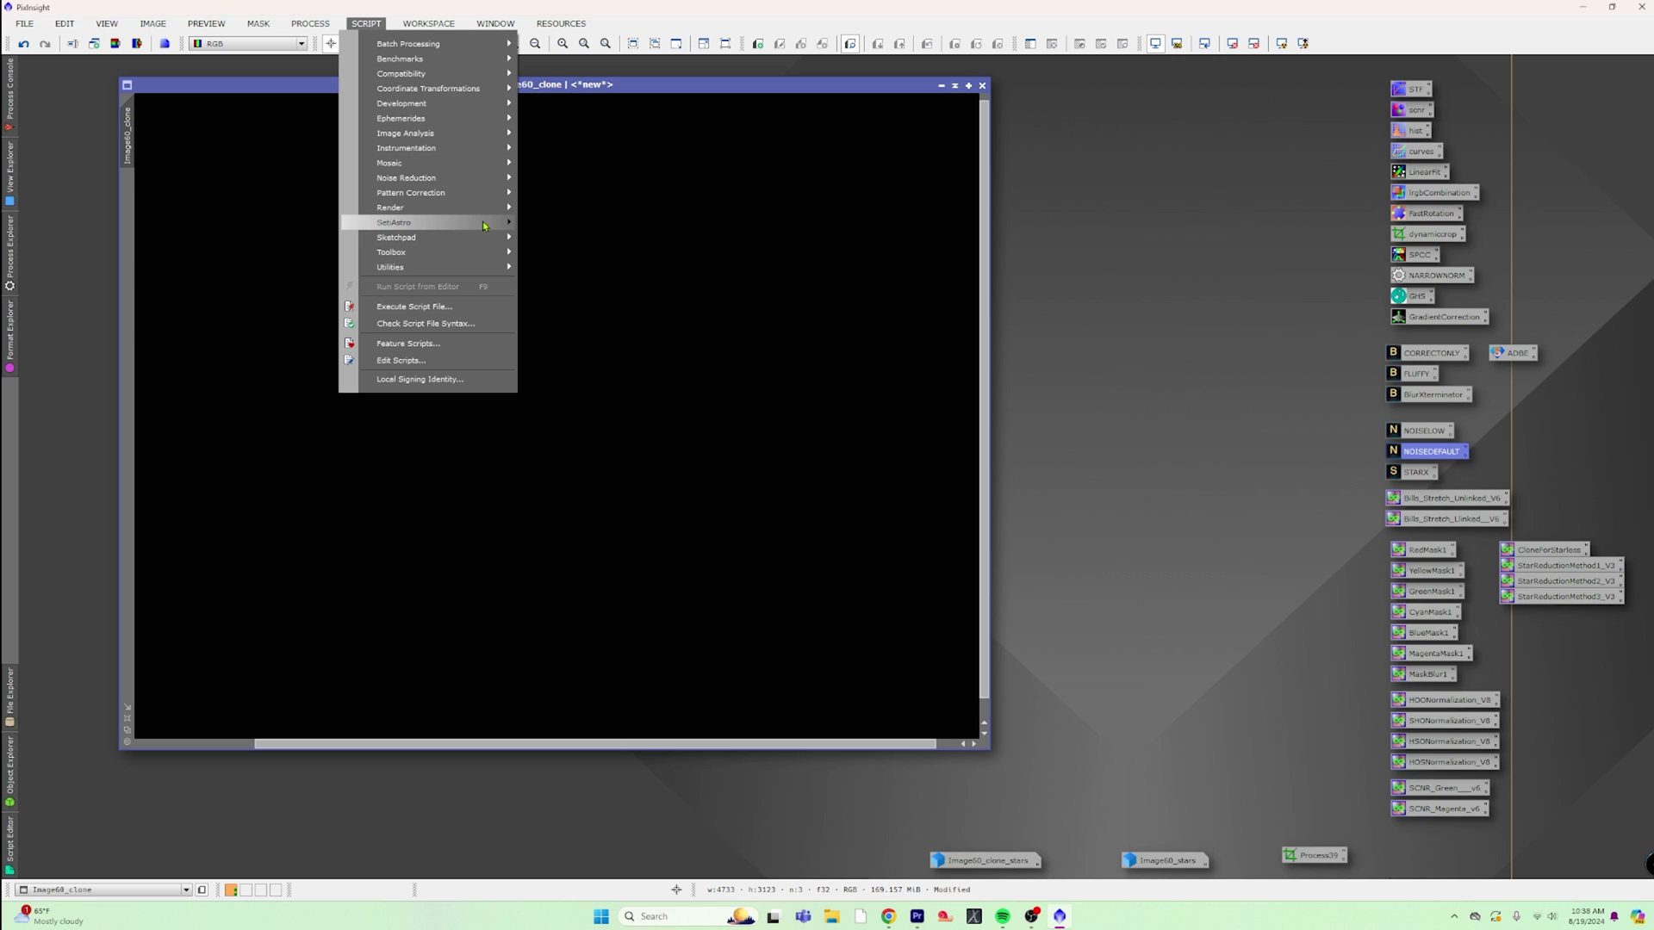
mouse_move(509, 221)
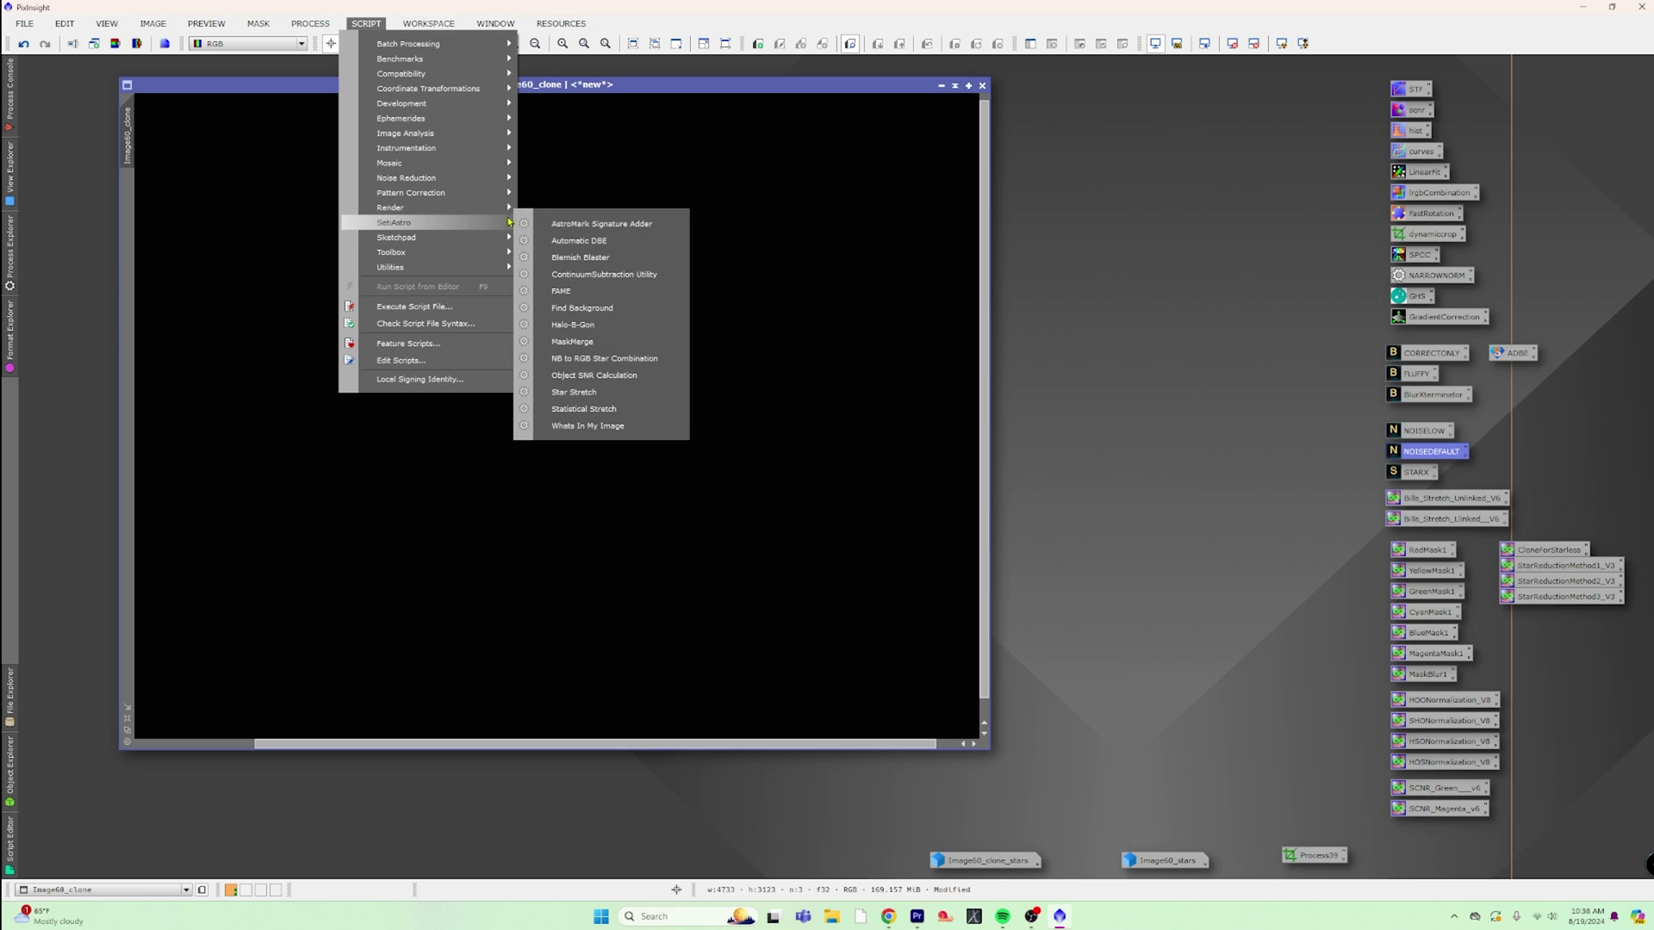
left_click(637, 409)
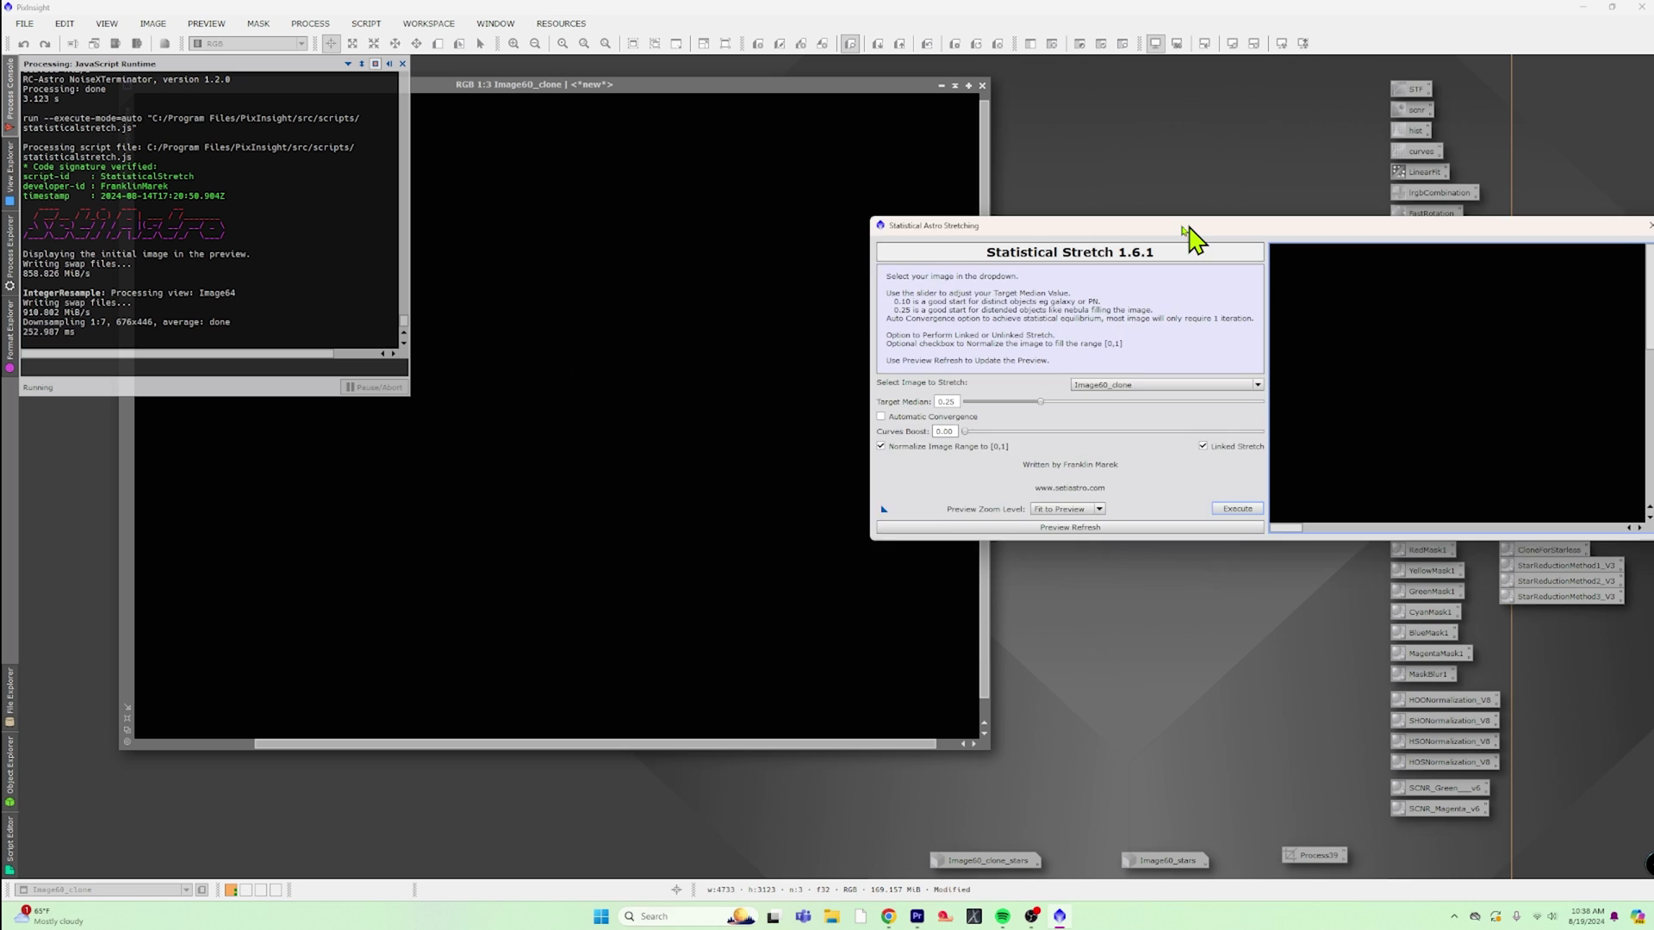
left_click_drag(1193, 231, 1144, 204)
left_click_drag(992, 375, 987, 377)
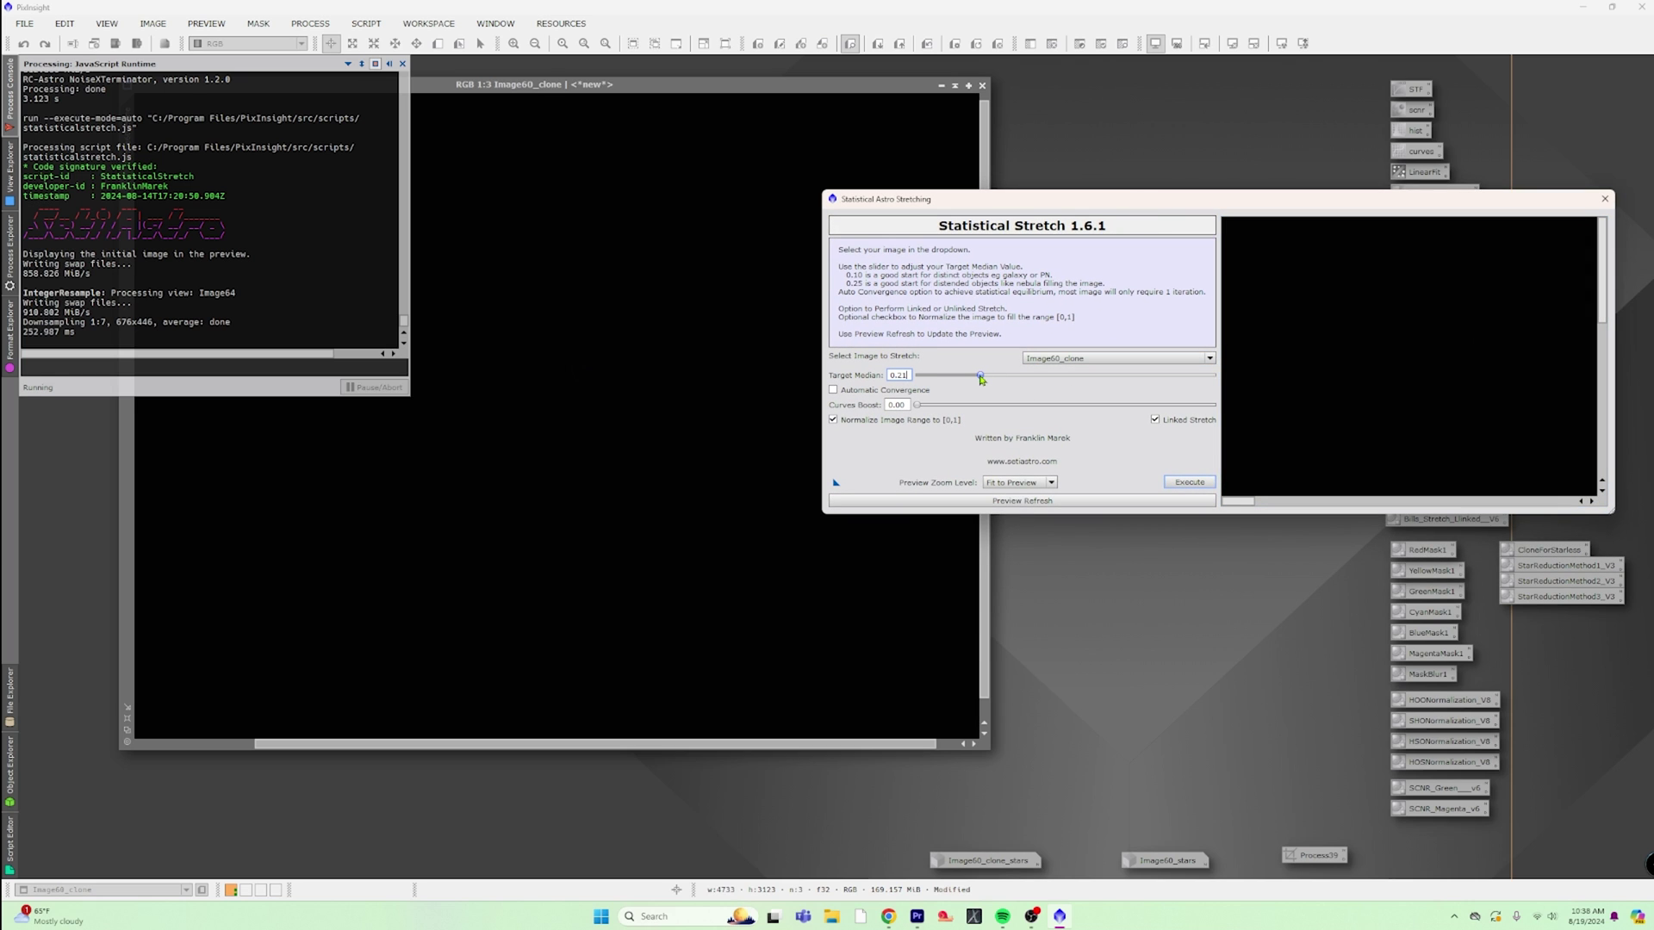
left_click_drag(924, 407, 985, 380)
Step: Run the stretch on Image60_clone, then set histogram shadows ~0.079 and midtones ~0.477
left_click(1189, 483)
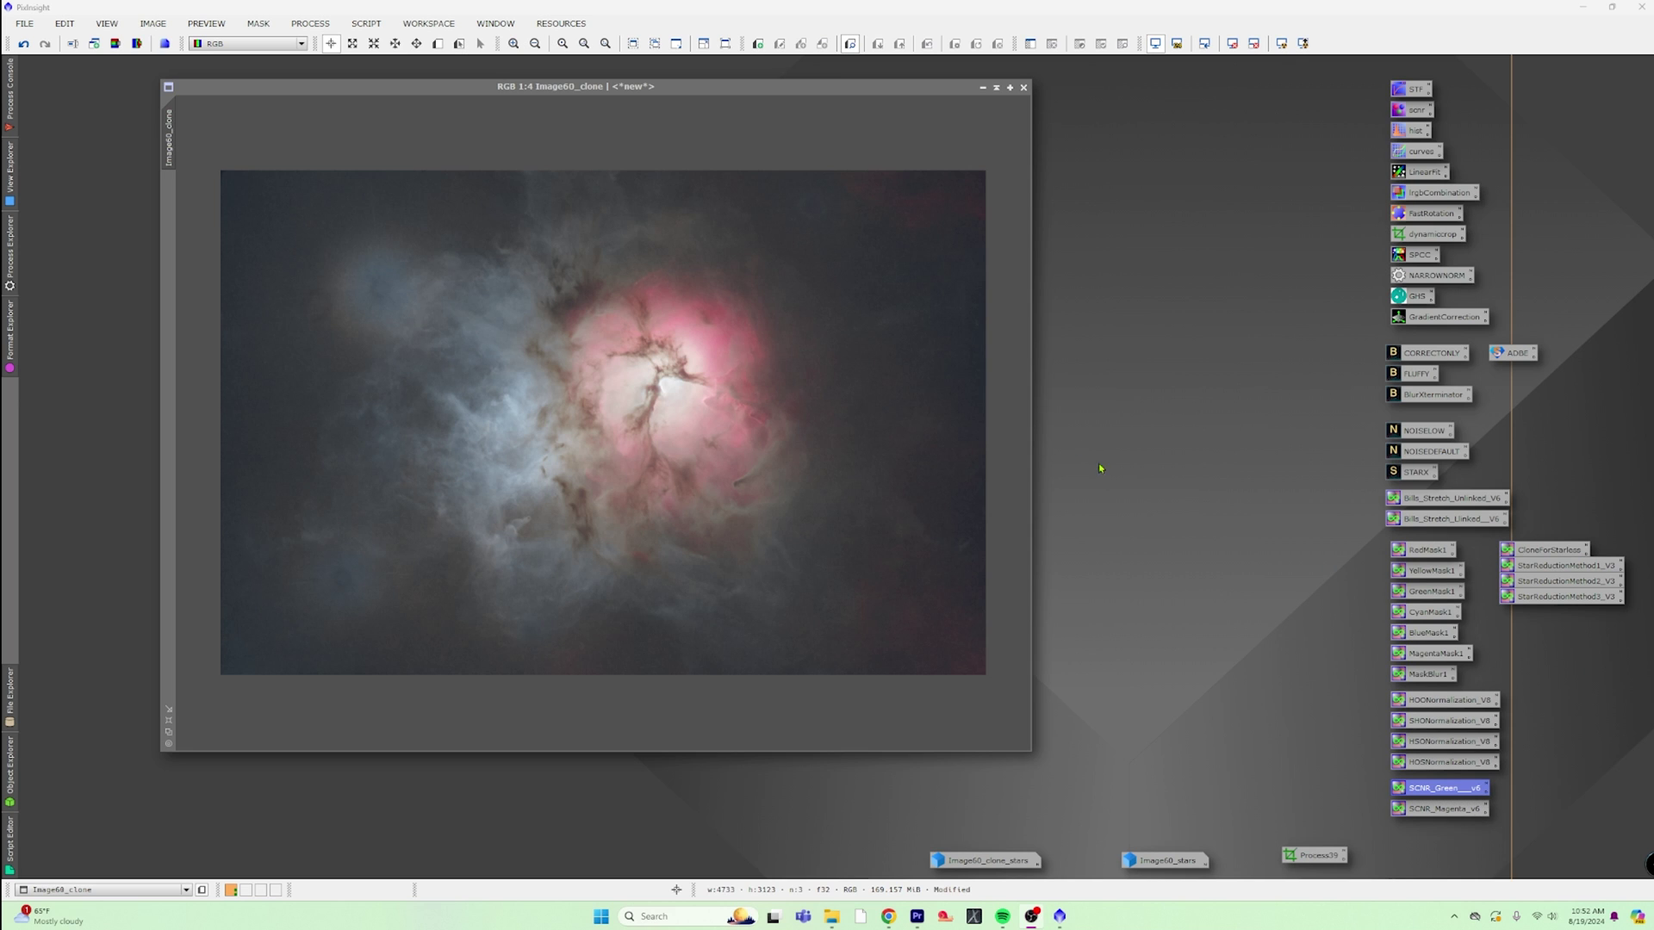
double_click(1416, 131)
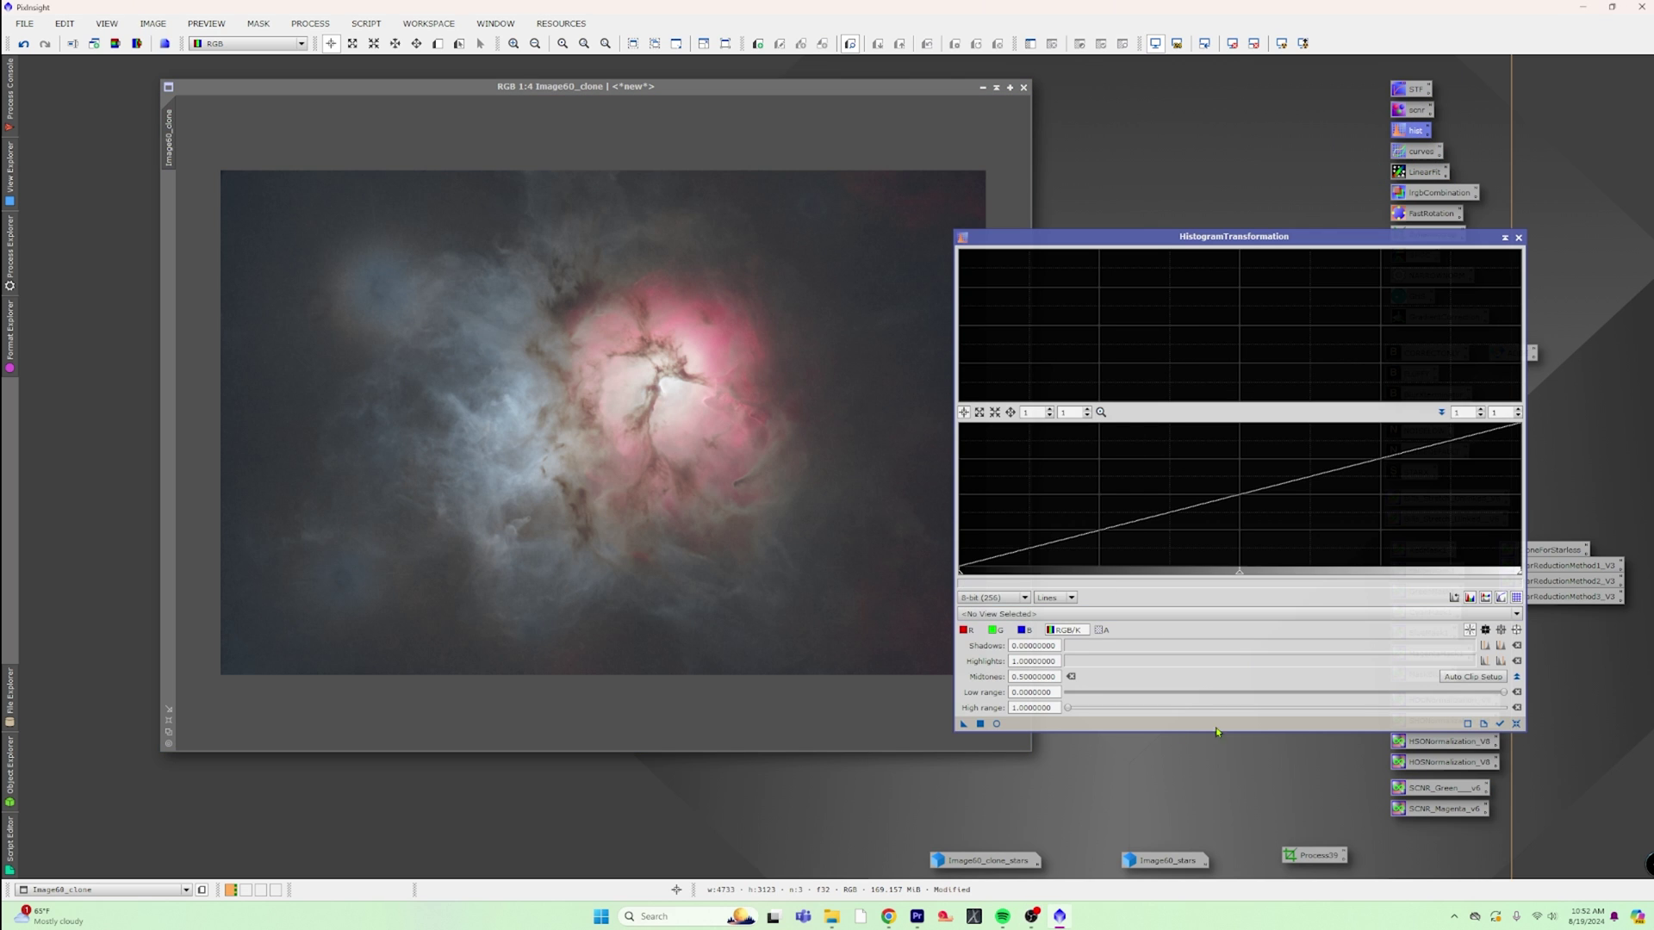
left_click(997, 724)
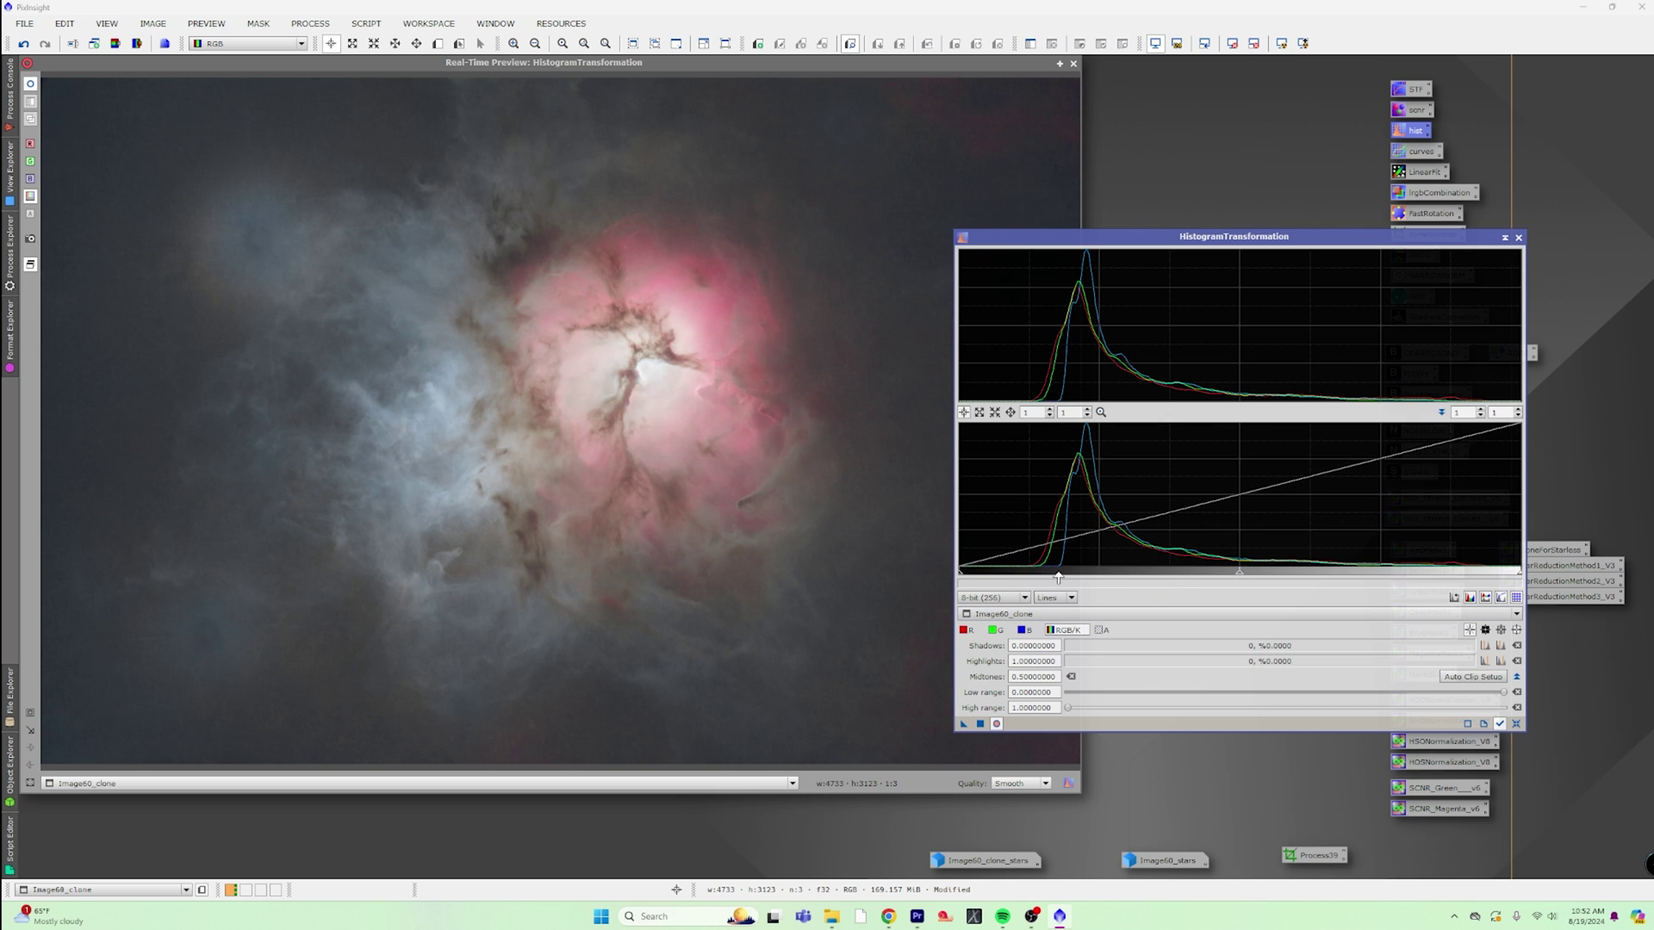
left_click_drag(964, 578, 1004, 579)
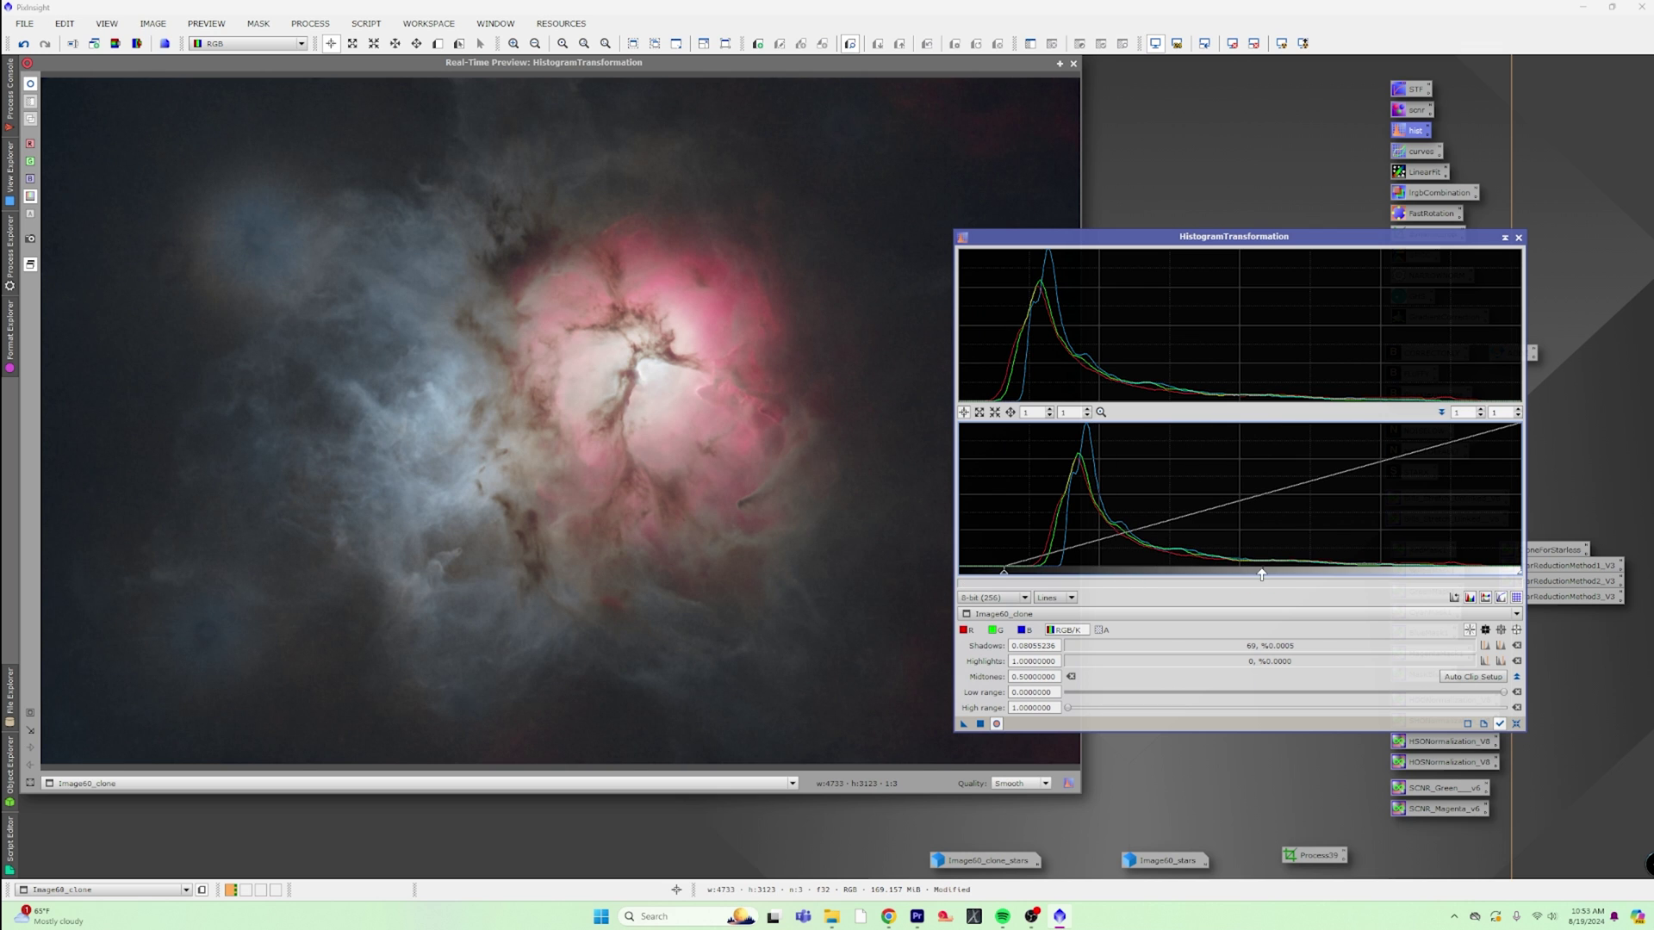
left_click_drag(1260, 574, 1245, 577)
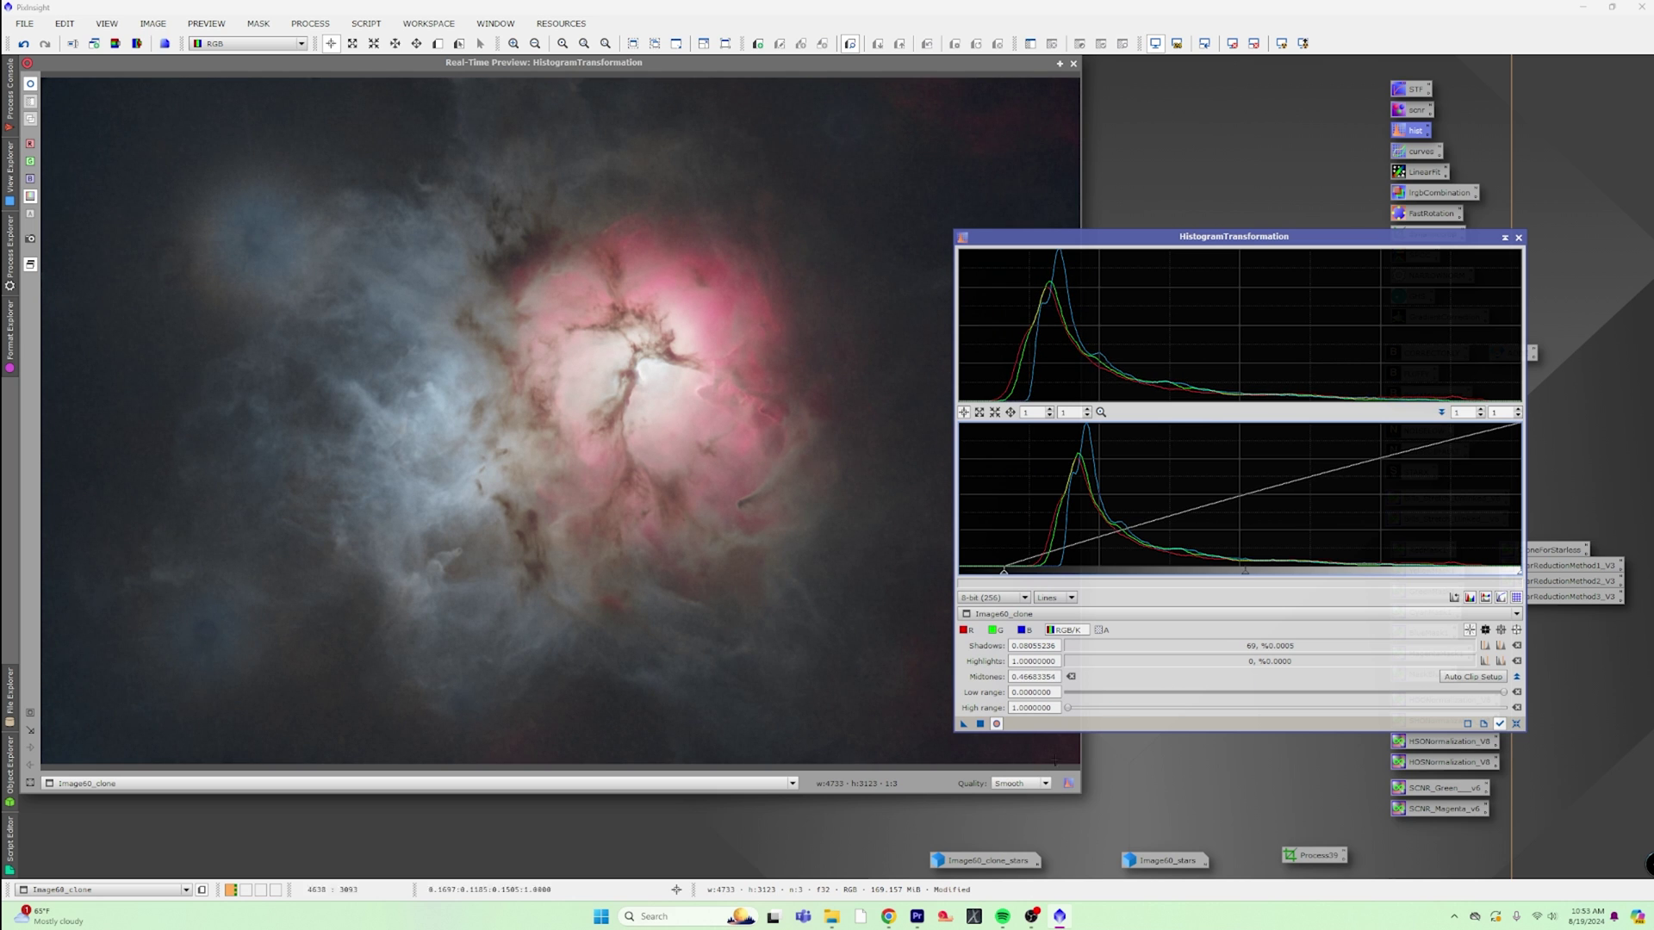
left_click(981, 723)
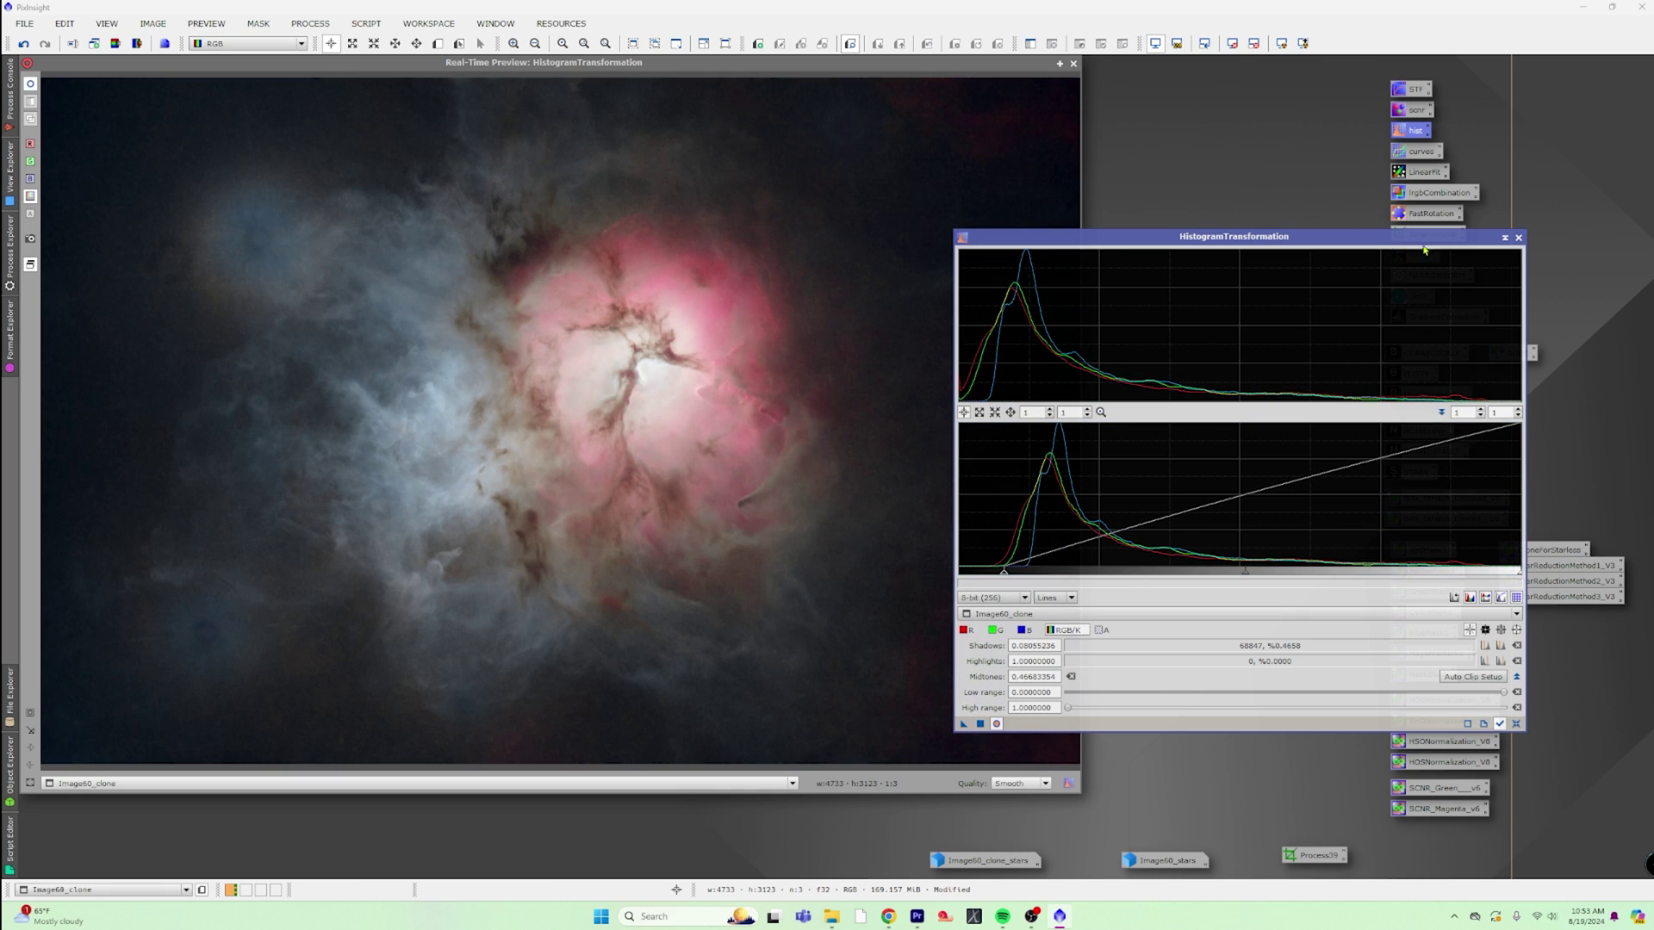
left_click(1518, 237)
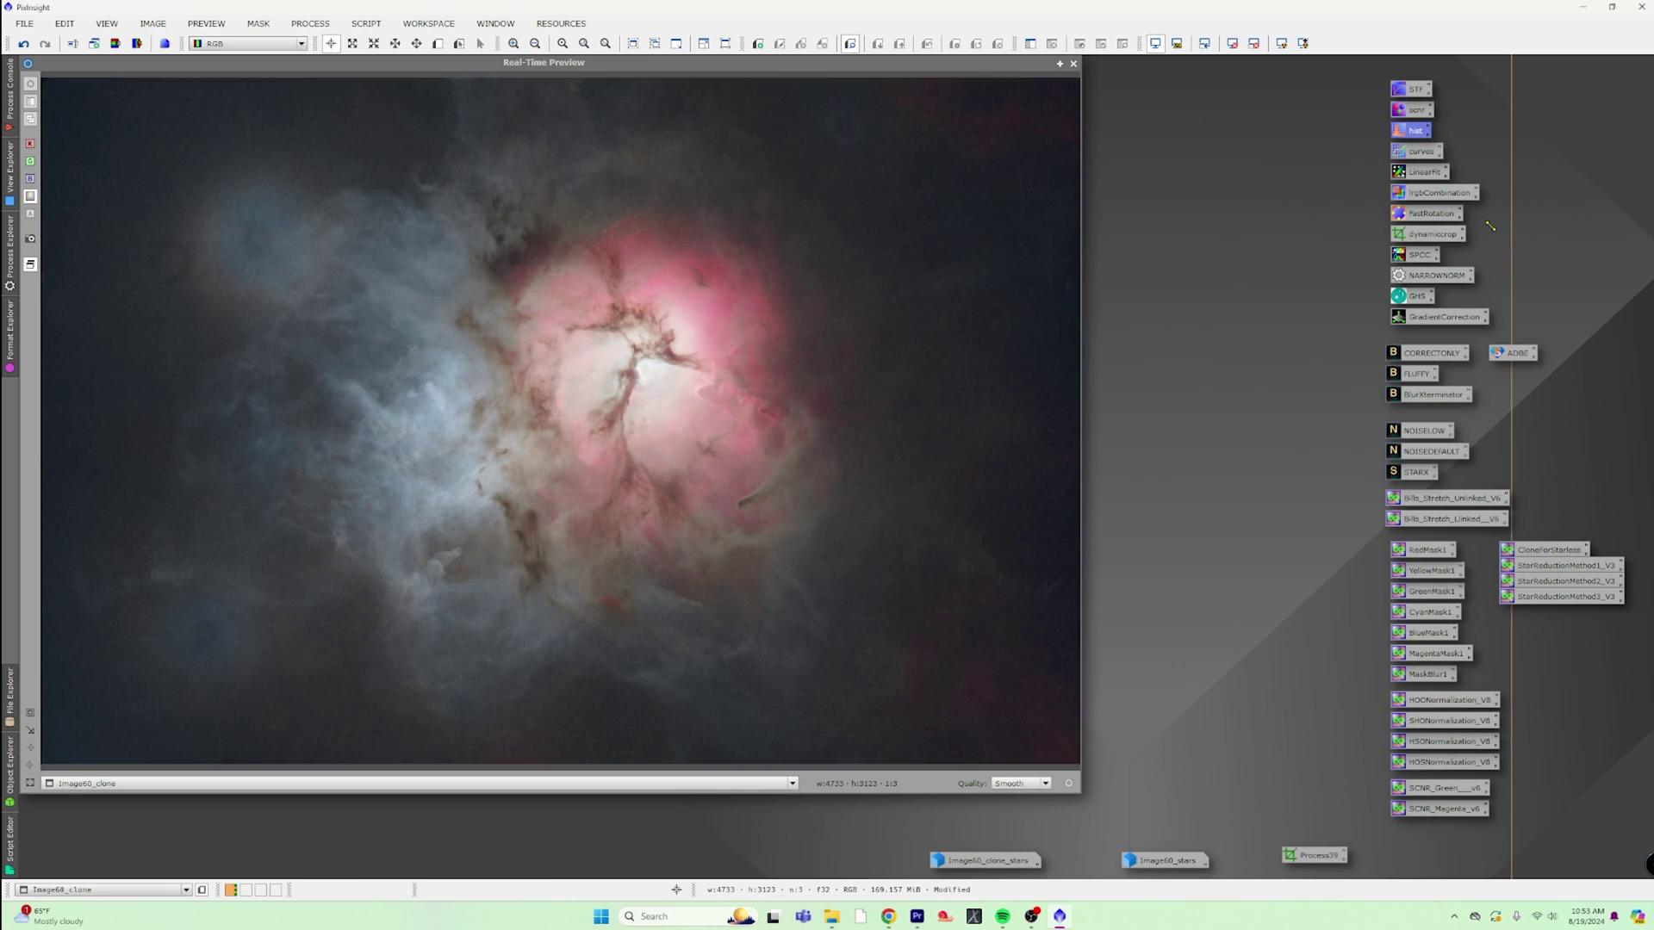
left_click(1073, 65)
Step: Lift the RGB/K curve's lower and upper midtones in CurvesTransformation to brighten the nebula
double_click(1420, 152)
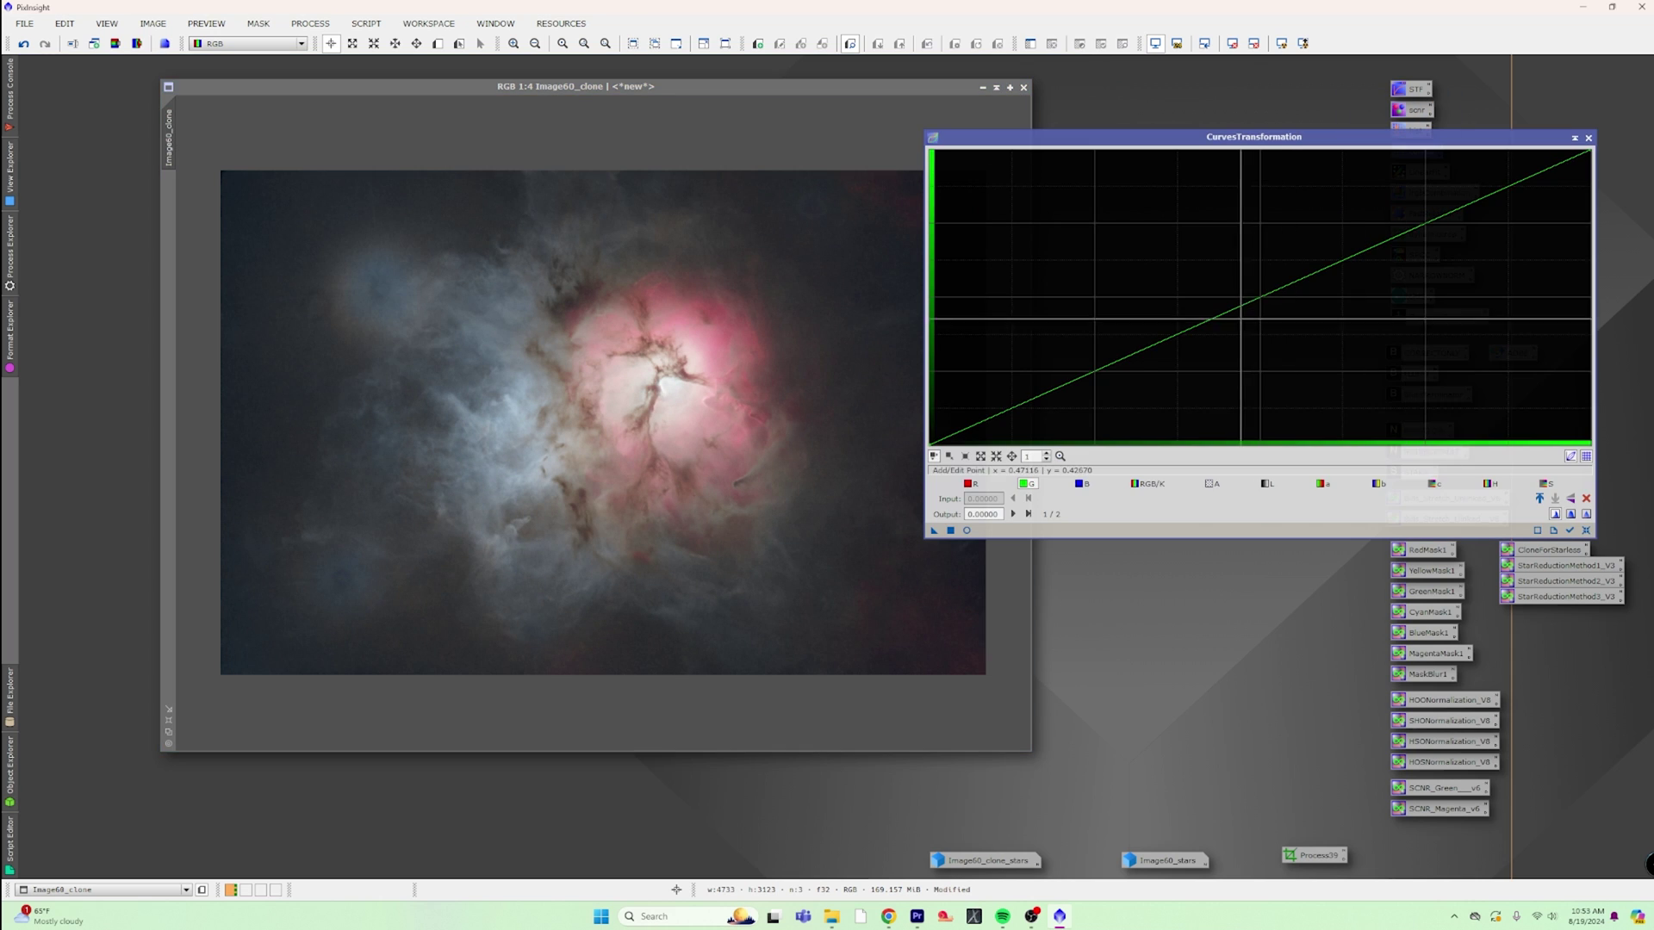
left_click(1133, 483)
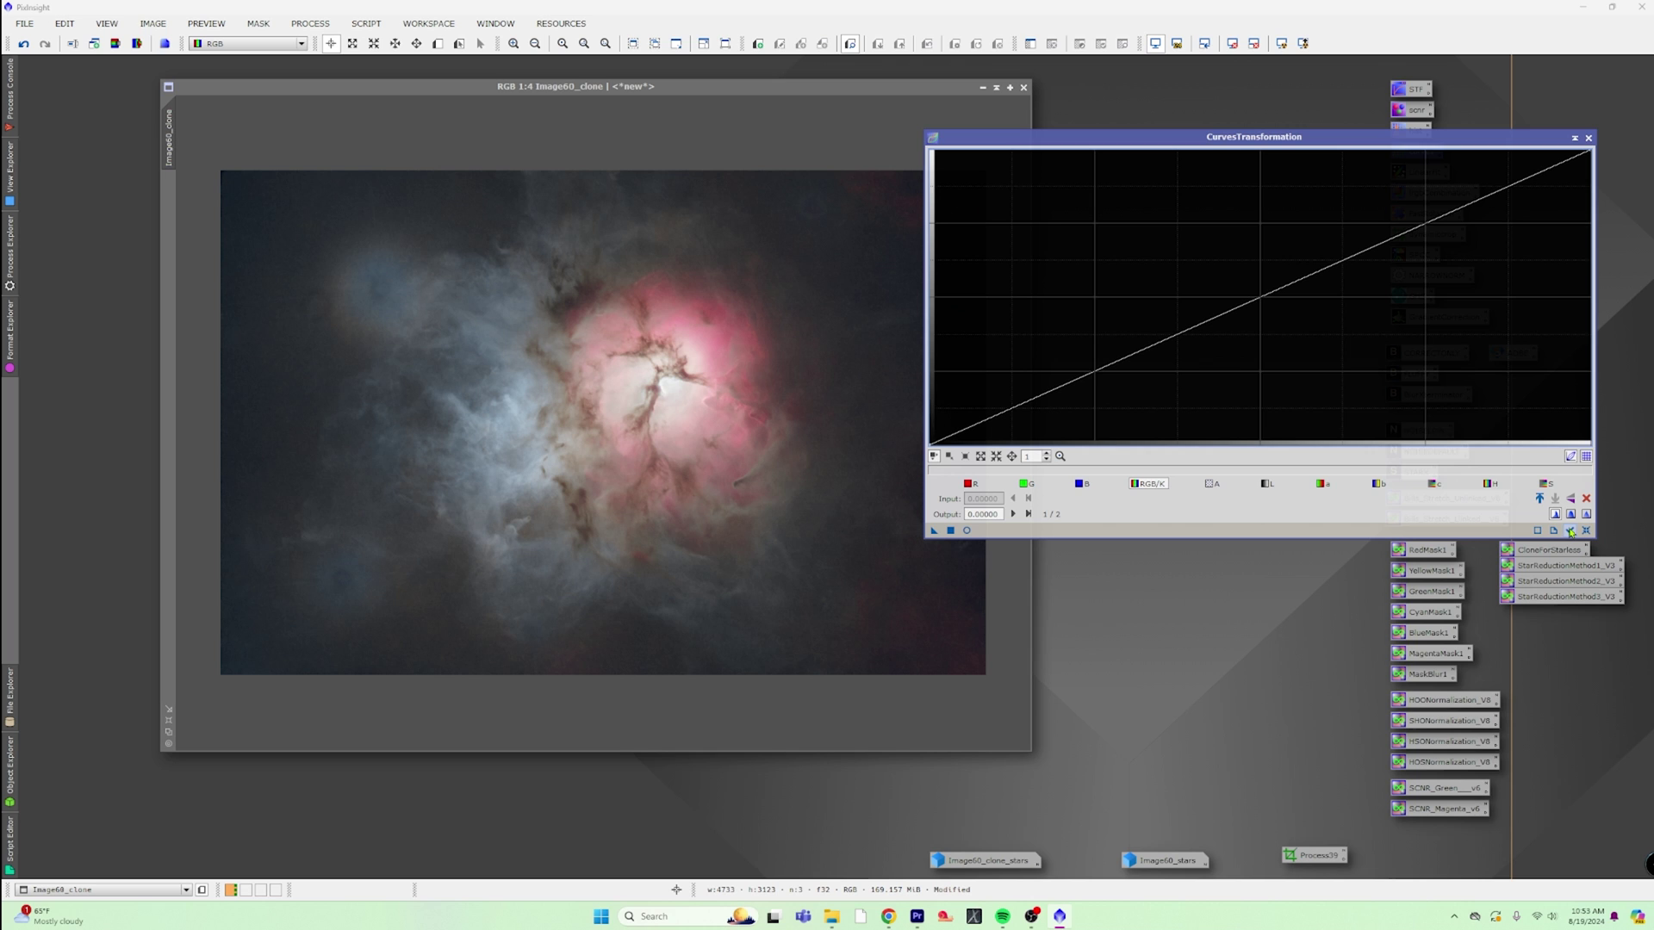
left_click(1570, 531)
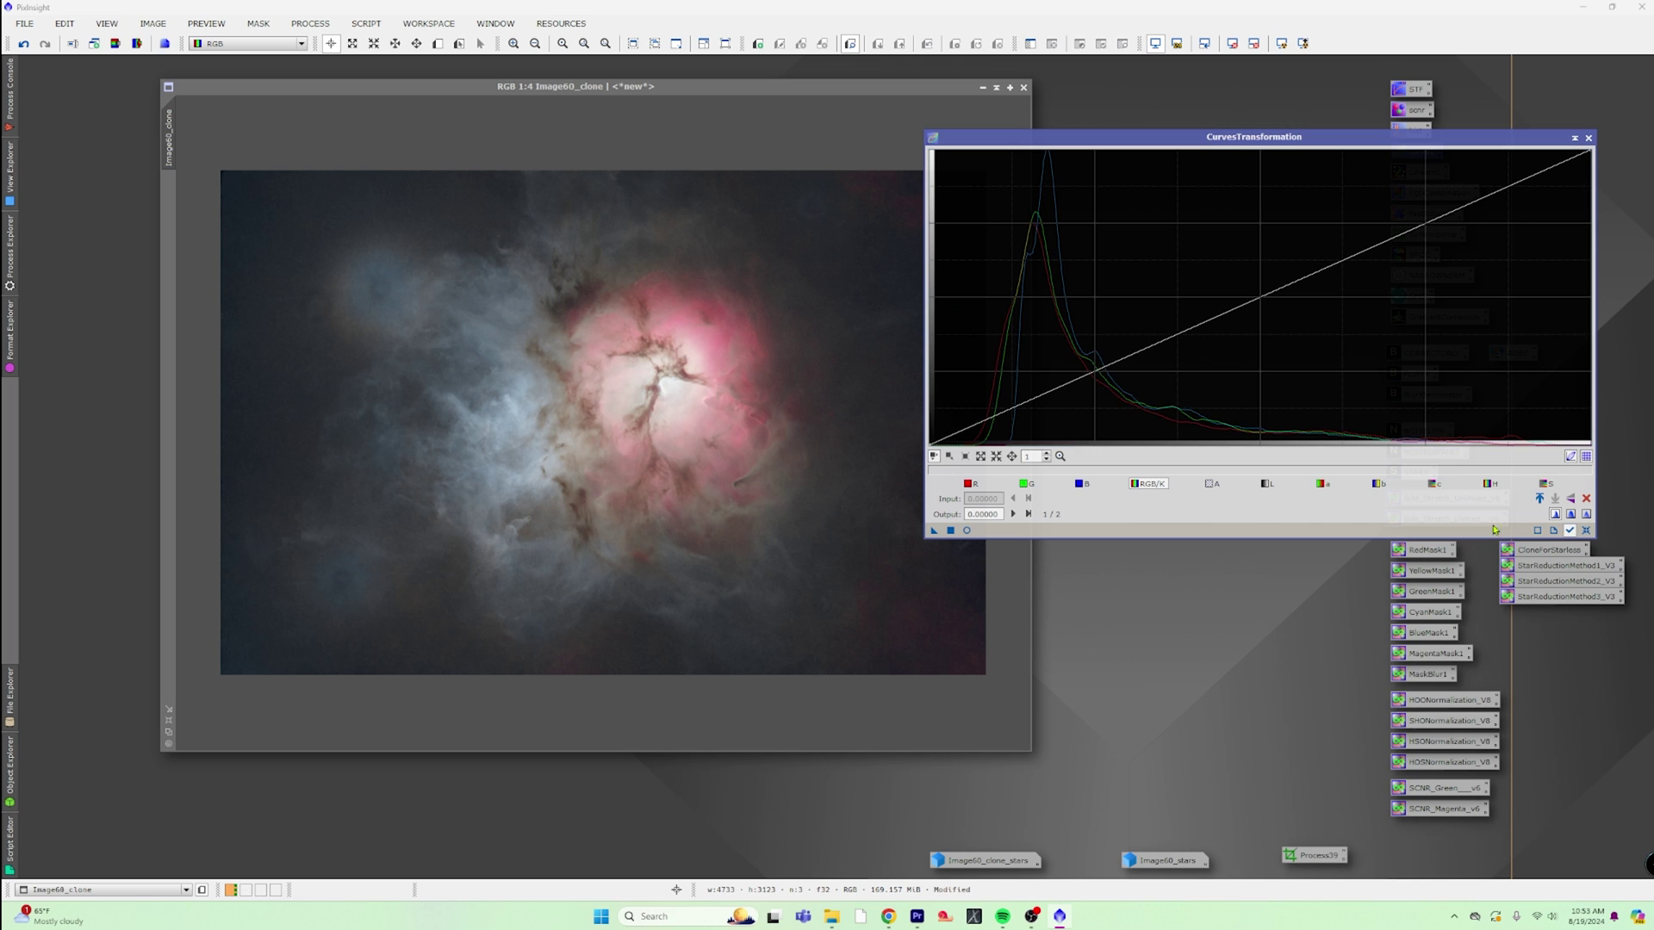
left_click(967, 531)
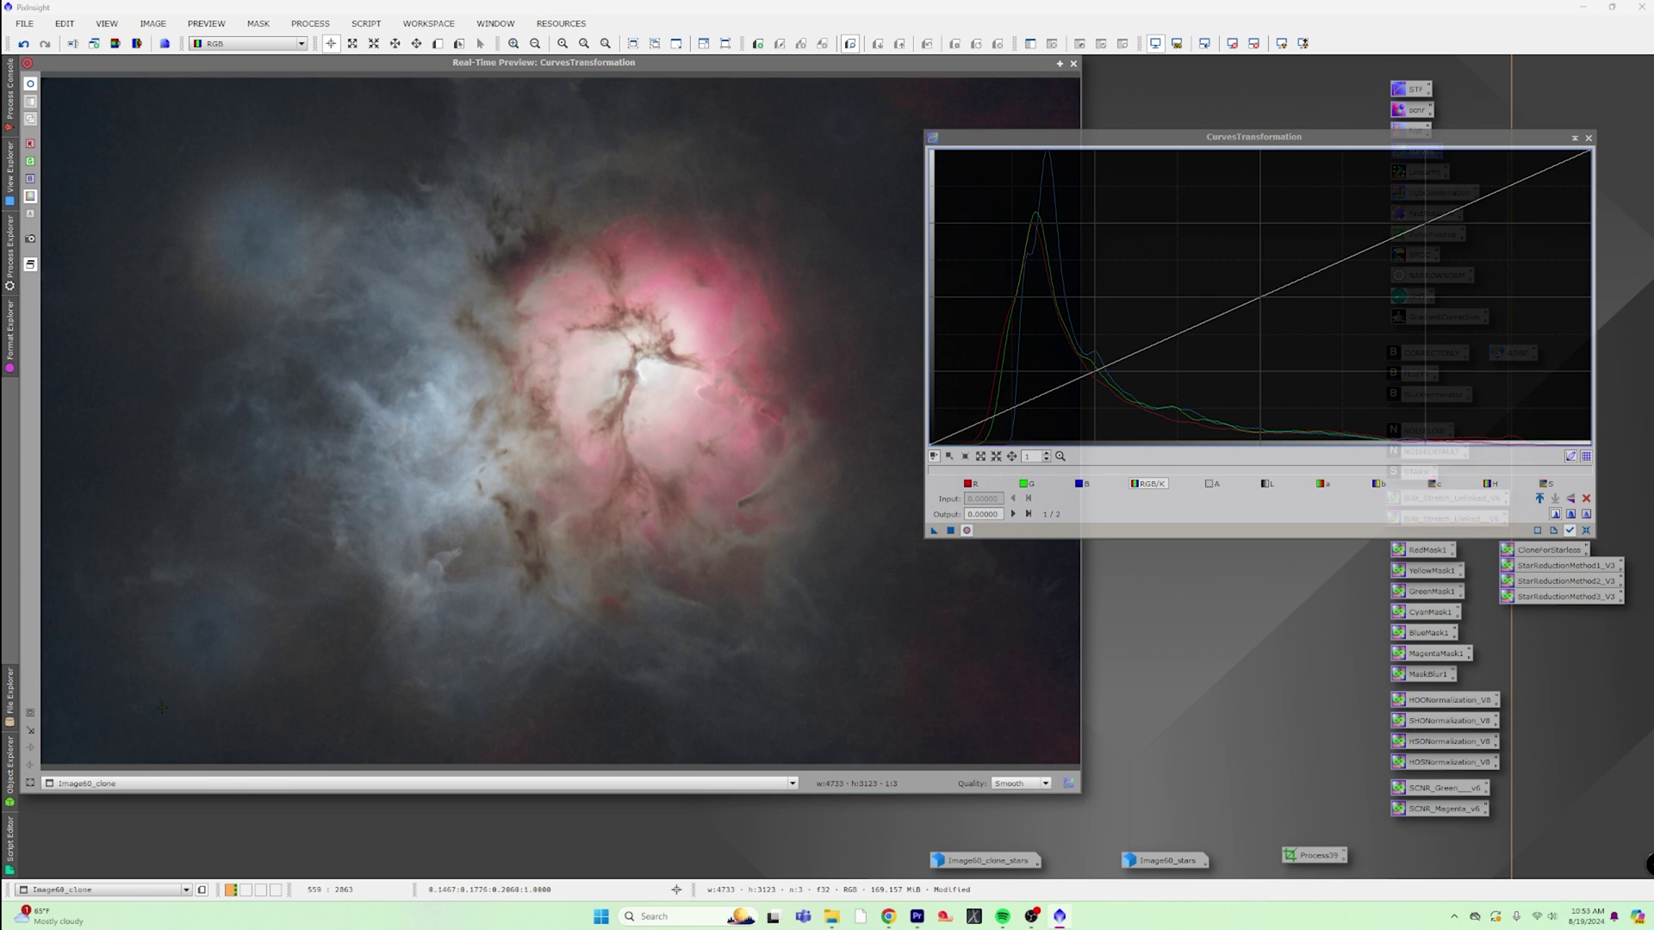
left_click_drag(162, 708, 157, 706)
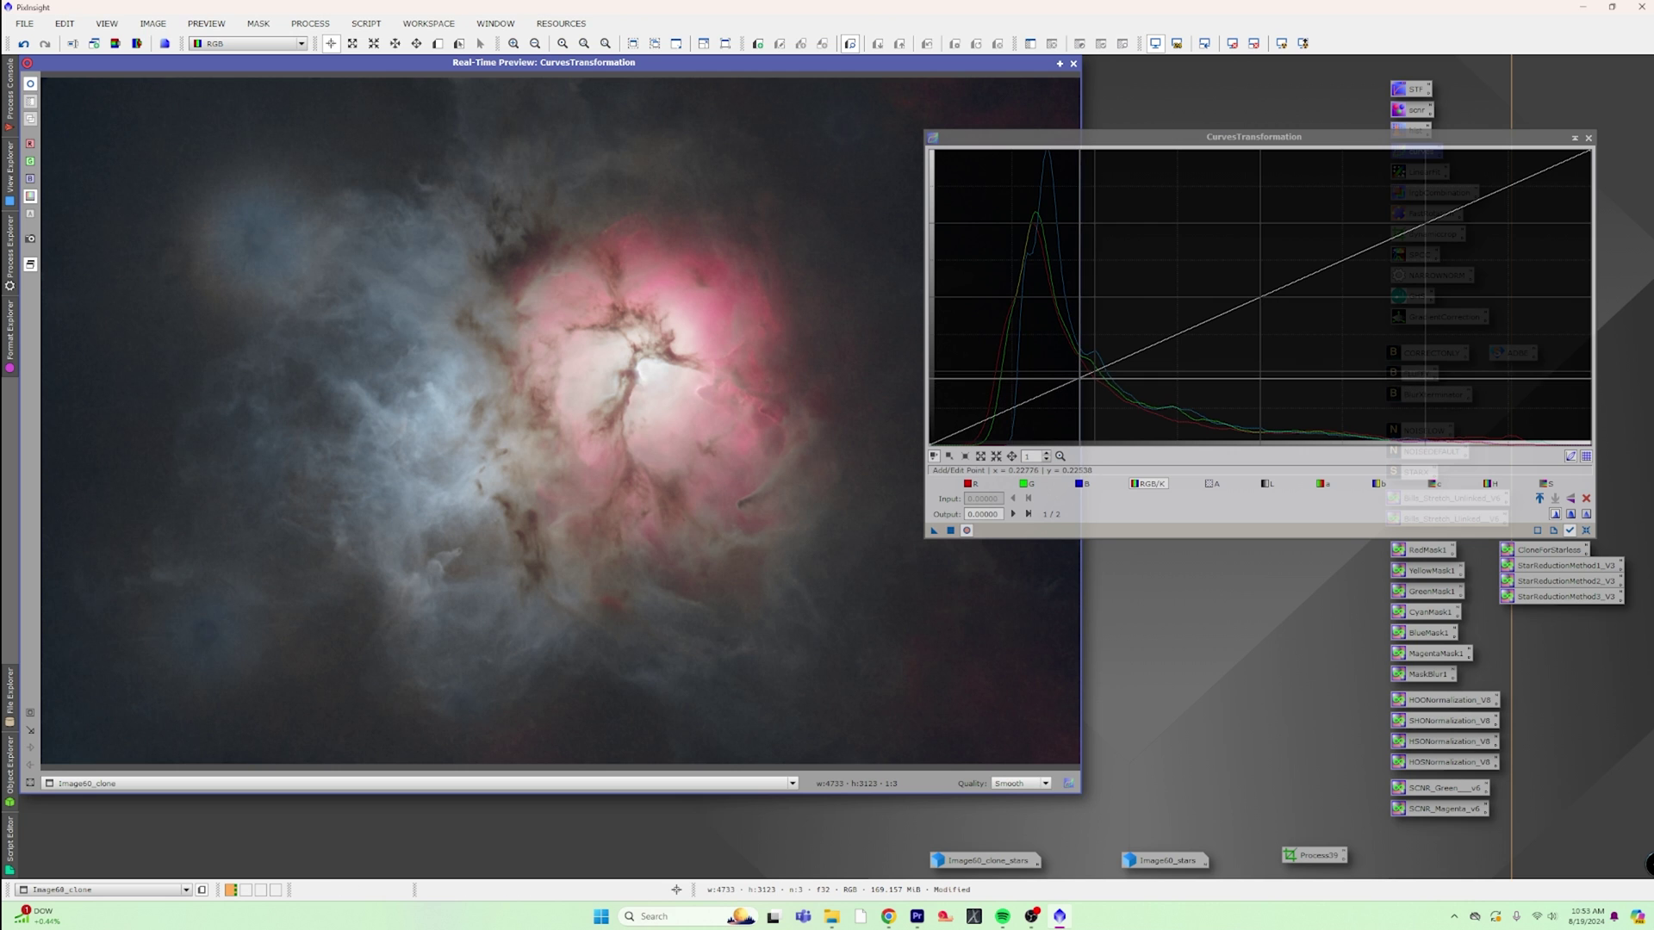
left_click(1079, 378)
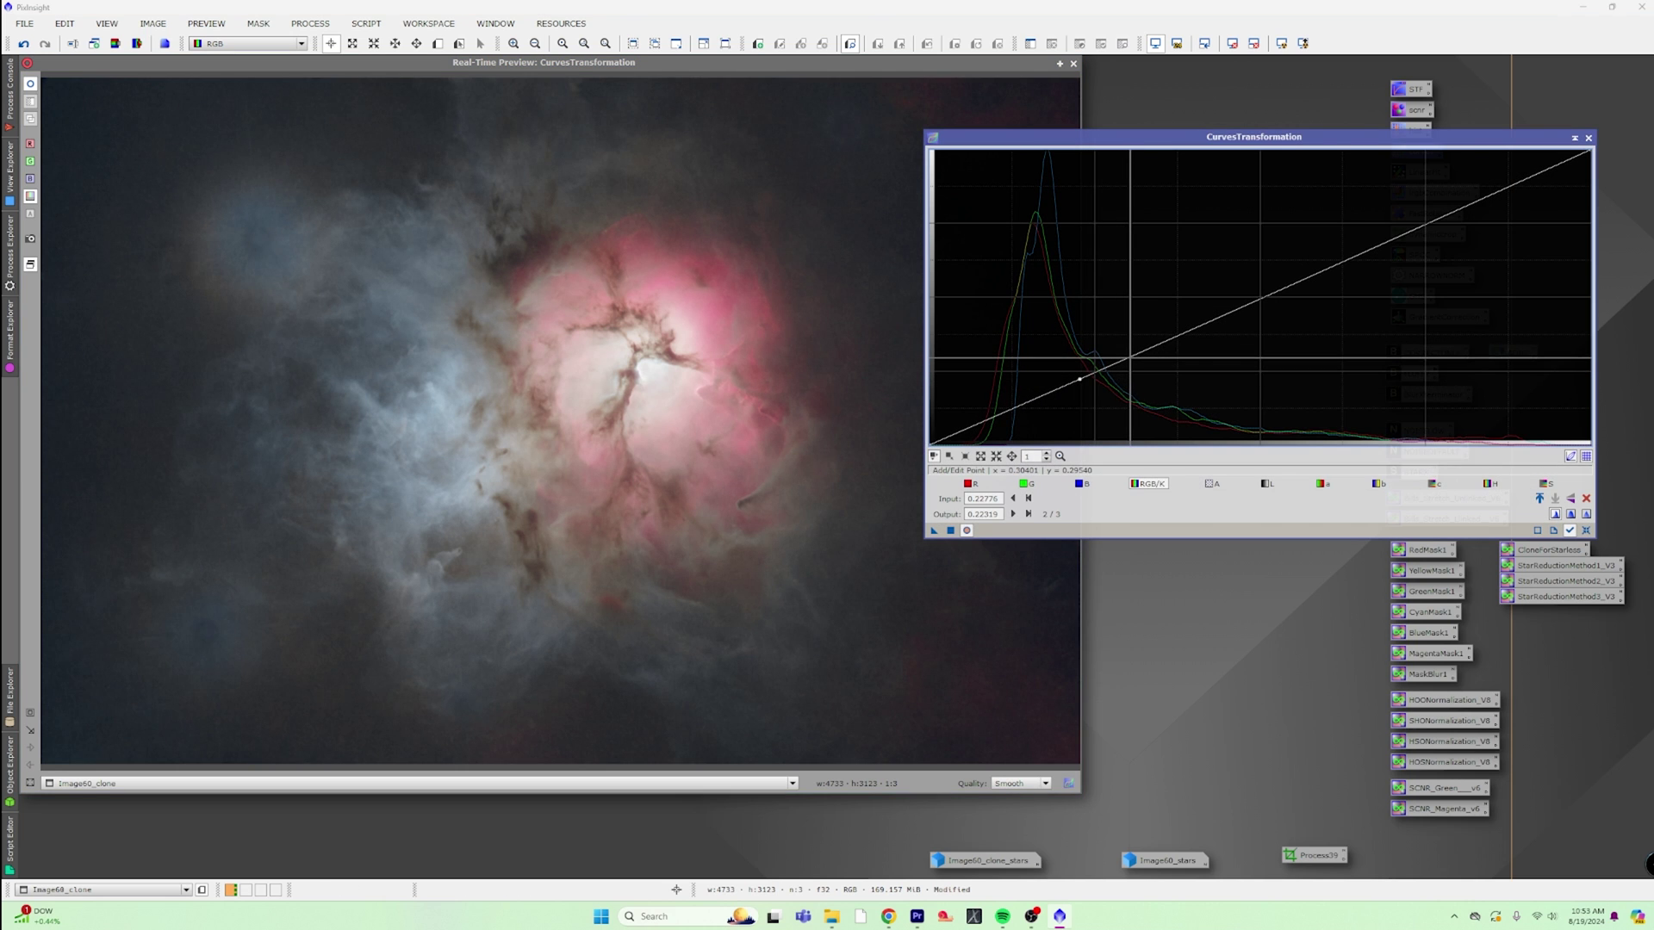
left_click_drag(1126, 356, 1132, 352)
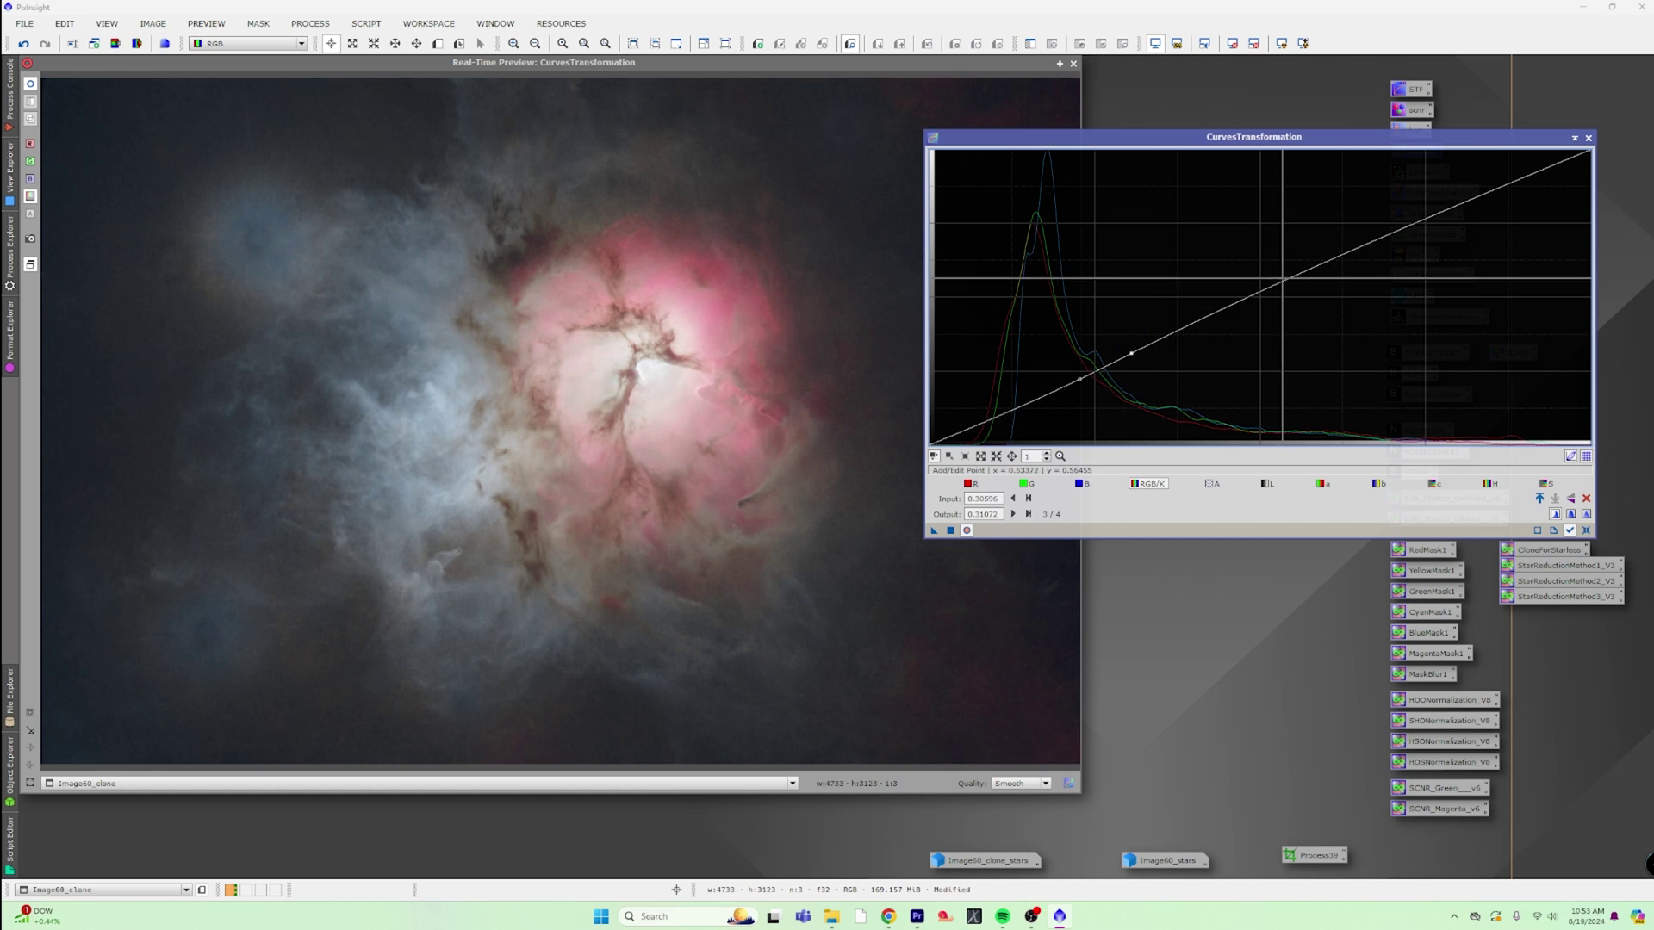
left_click_drag(1290, 275, 1291, 267)
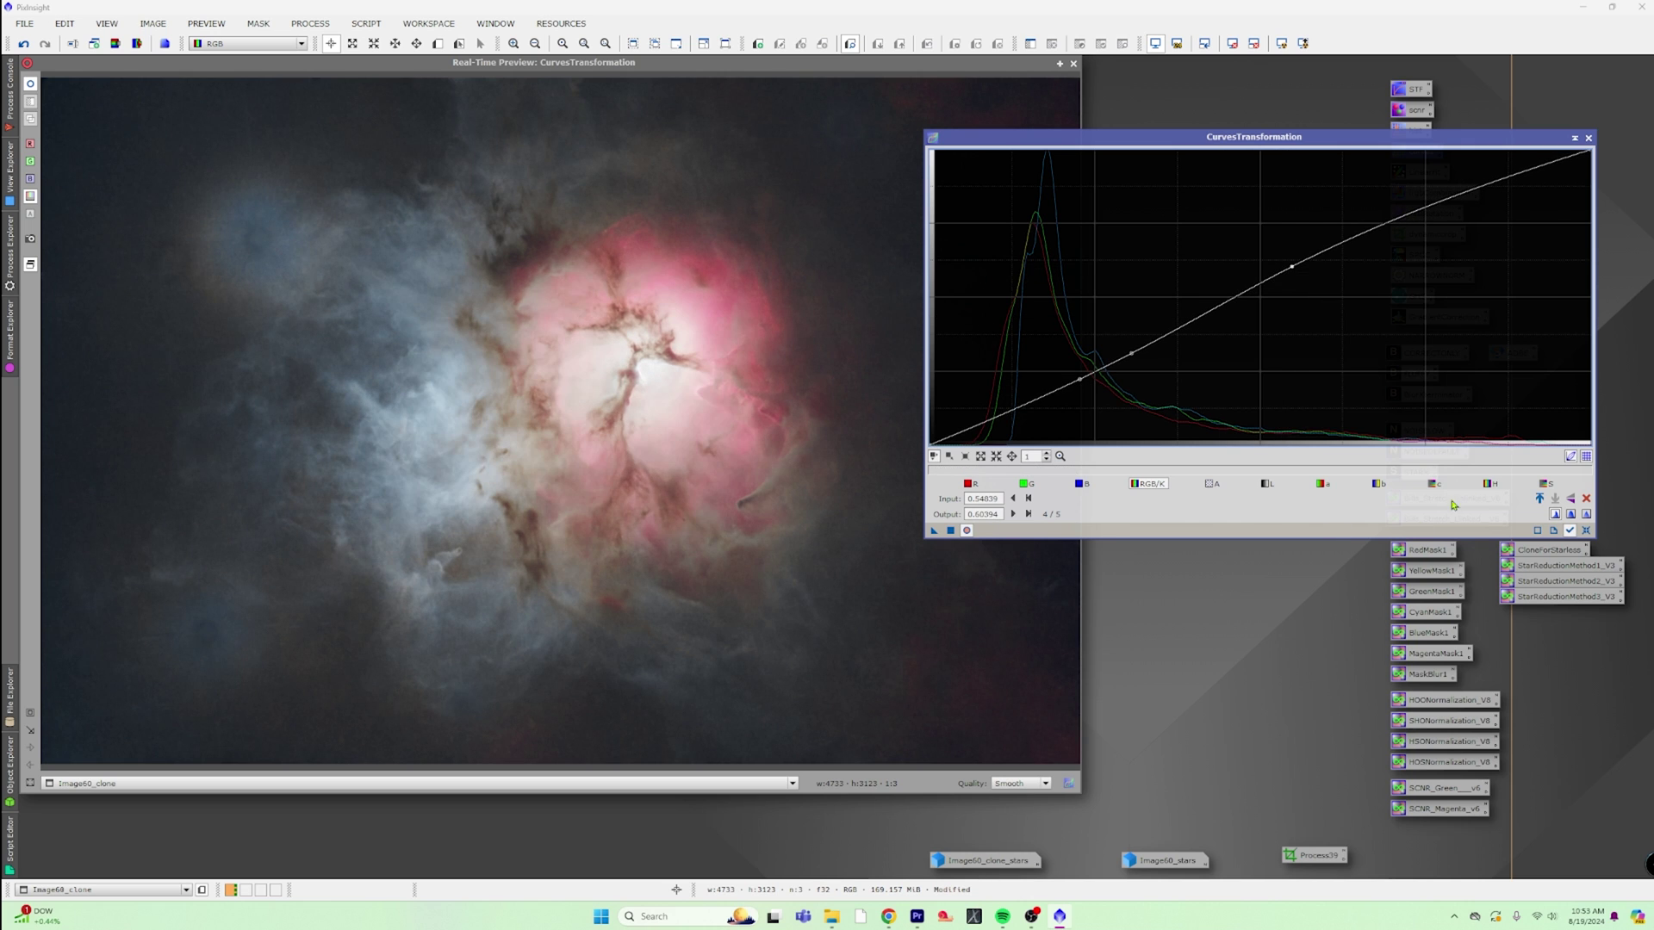
Step: Raise the saturation (S) curve and apply both curves to Image60_clone
left_click(1546, 484)
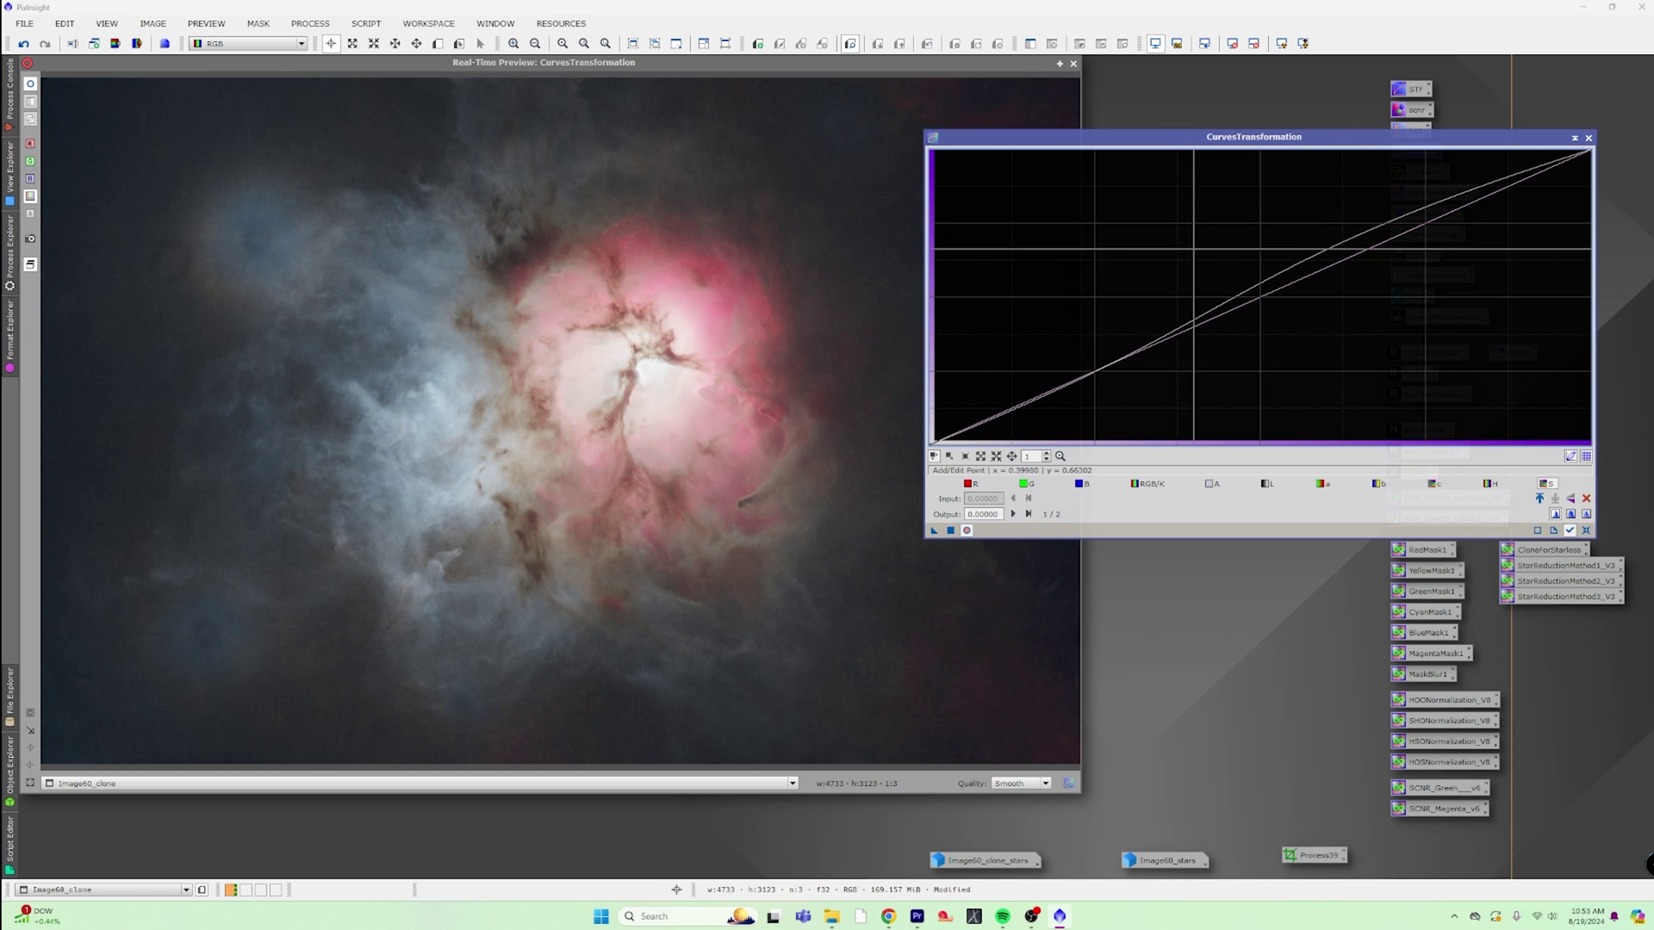
left_click(1259, 297)
left_click_drag(1259, 297, 1236, 272)
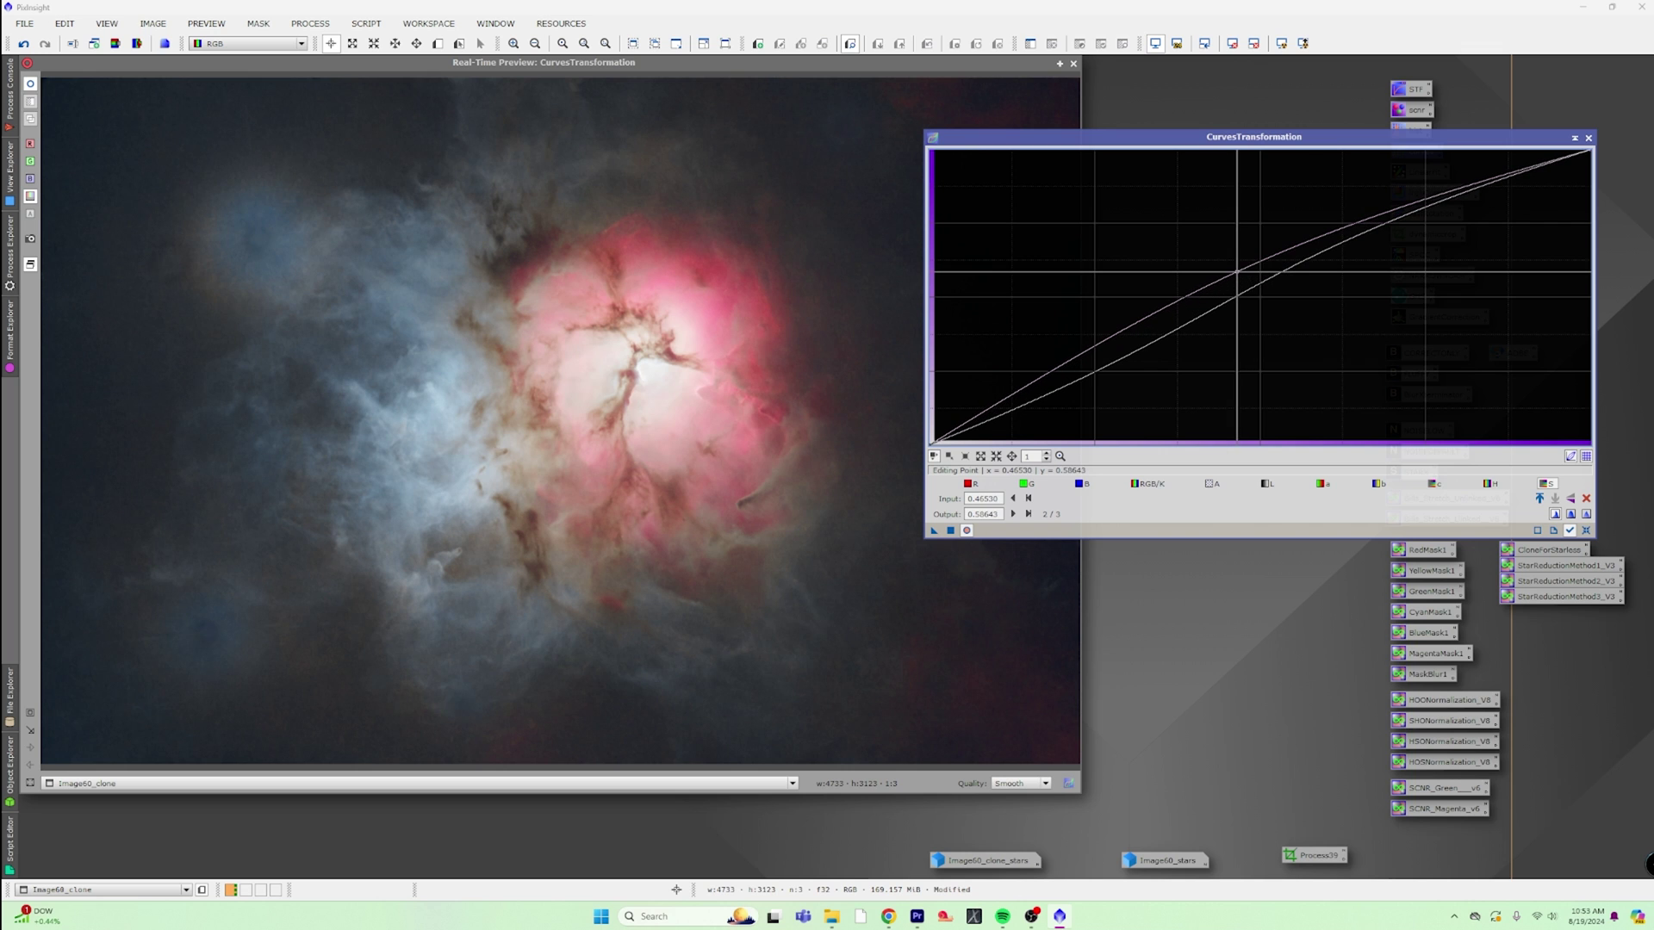
left_click(951, 530)
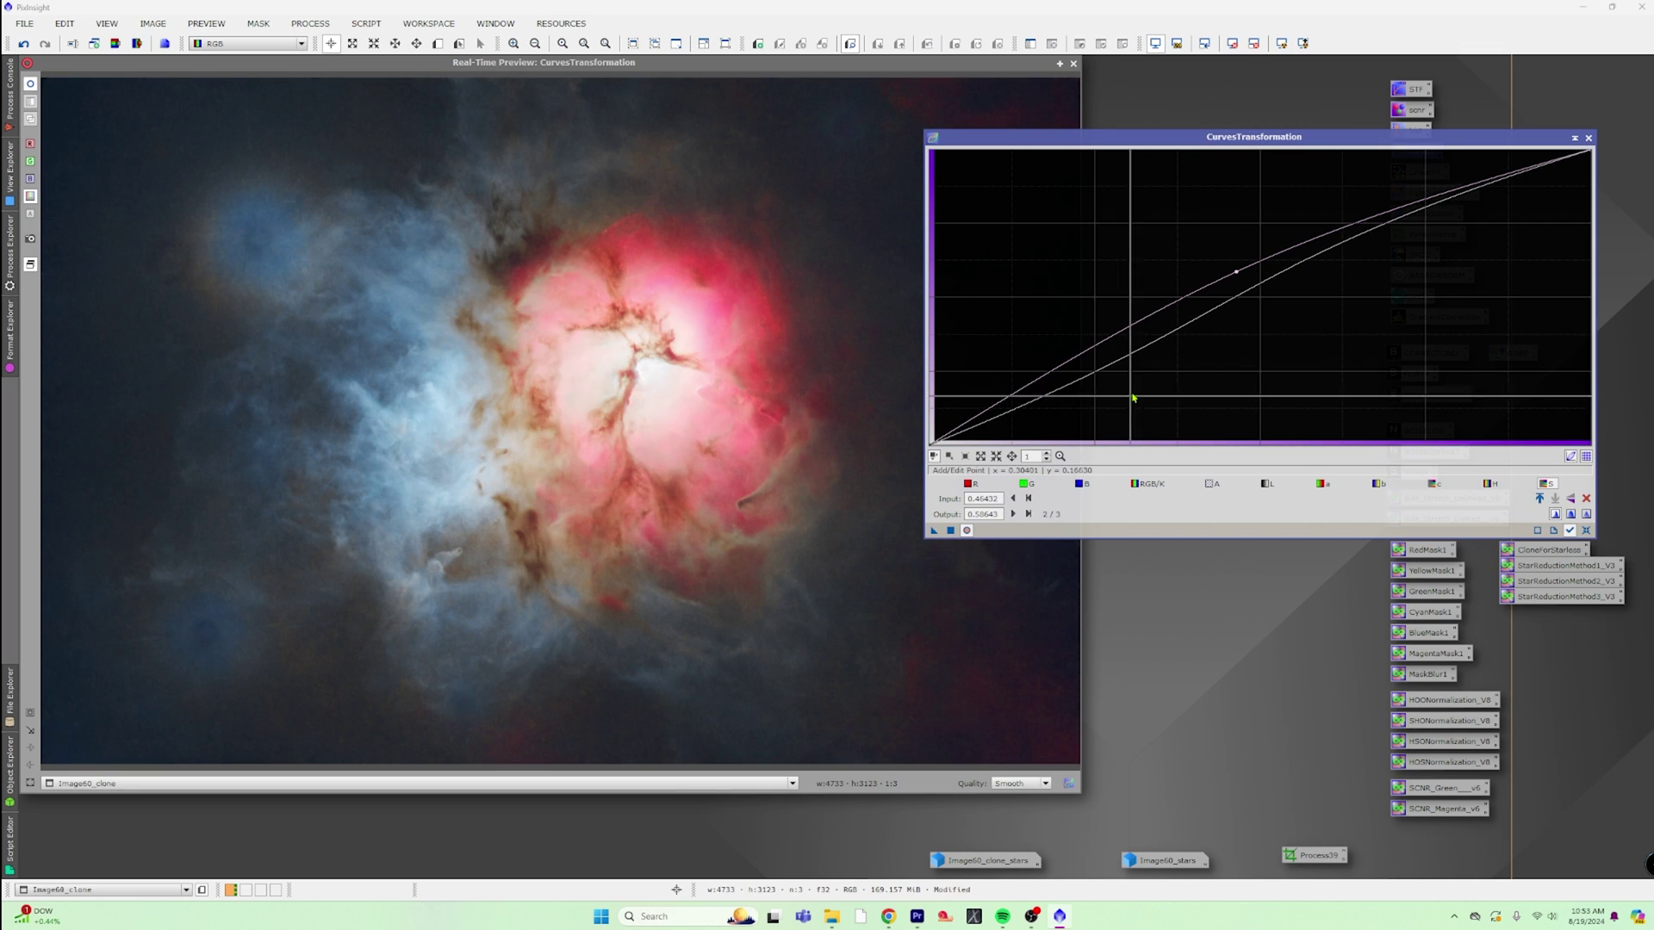
left_click(1588, 138)
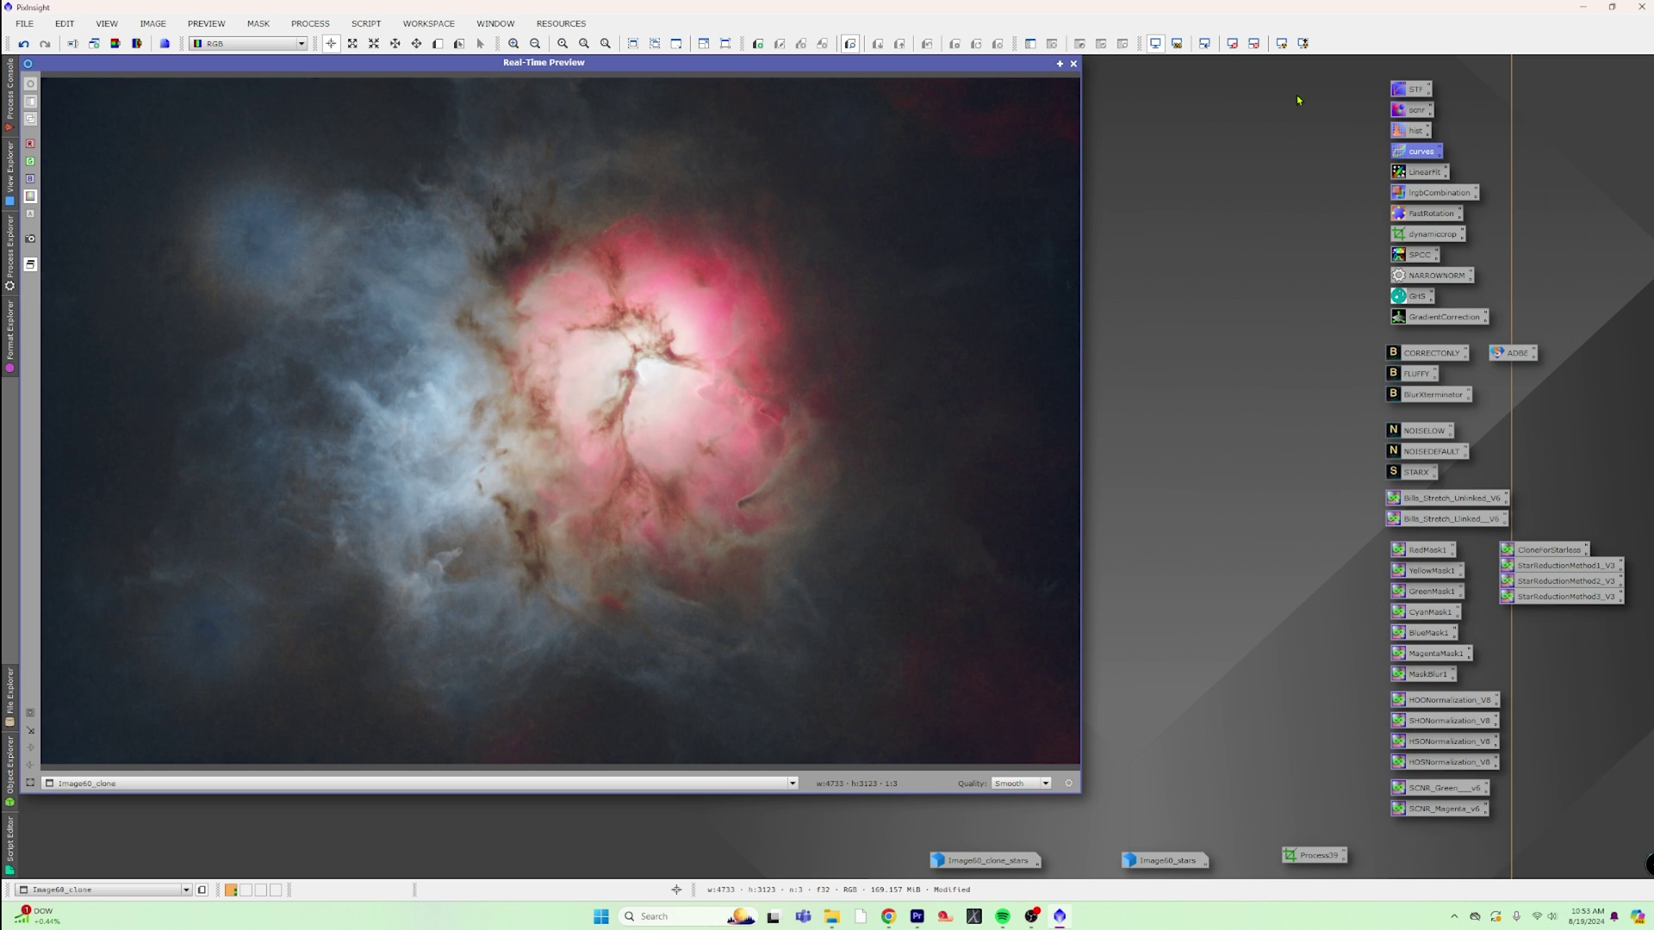
Step: Close the Real-Time Preview and move the Image60_clone window to the left
left_click(1074, 64)
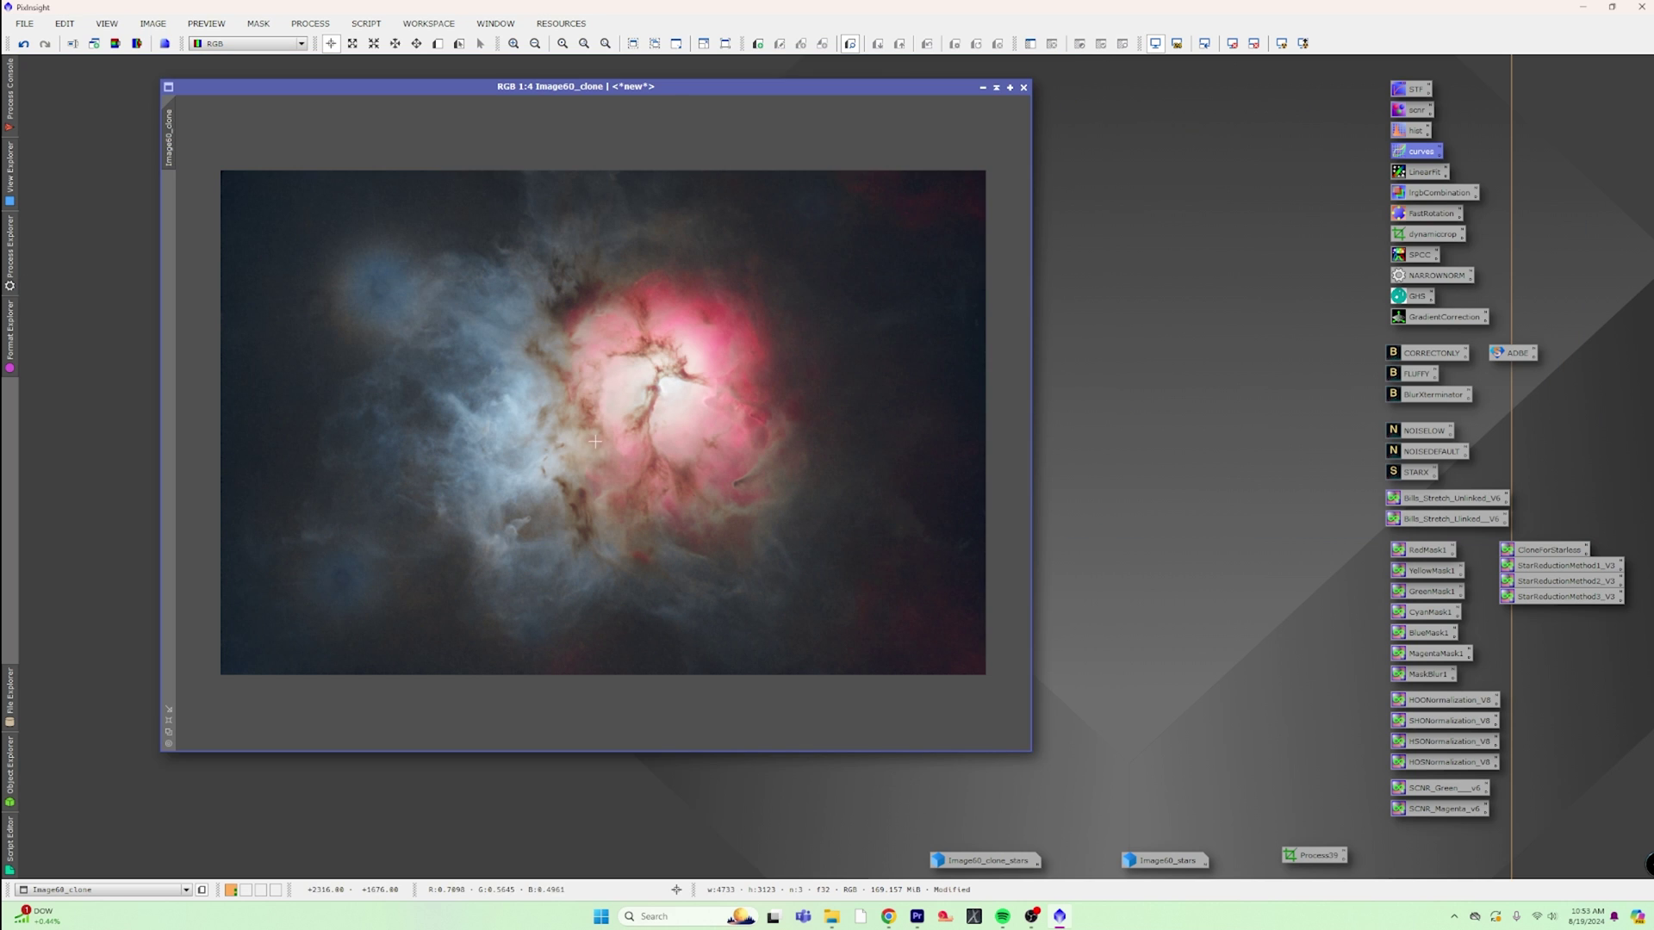
scroll(623, 438, "up", 2)
scroll(622, 438, "down", 1)
scroll(623, 438, "down", 1)
scroll(336, 319, "up", 2)
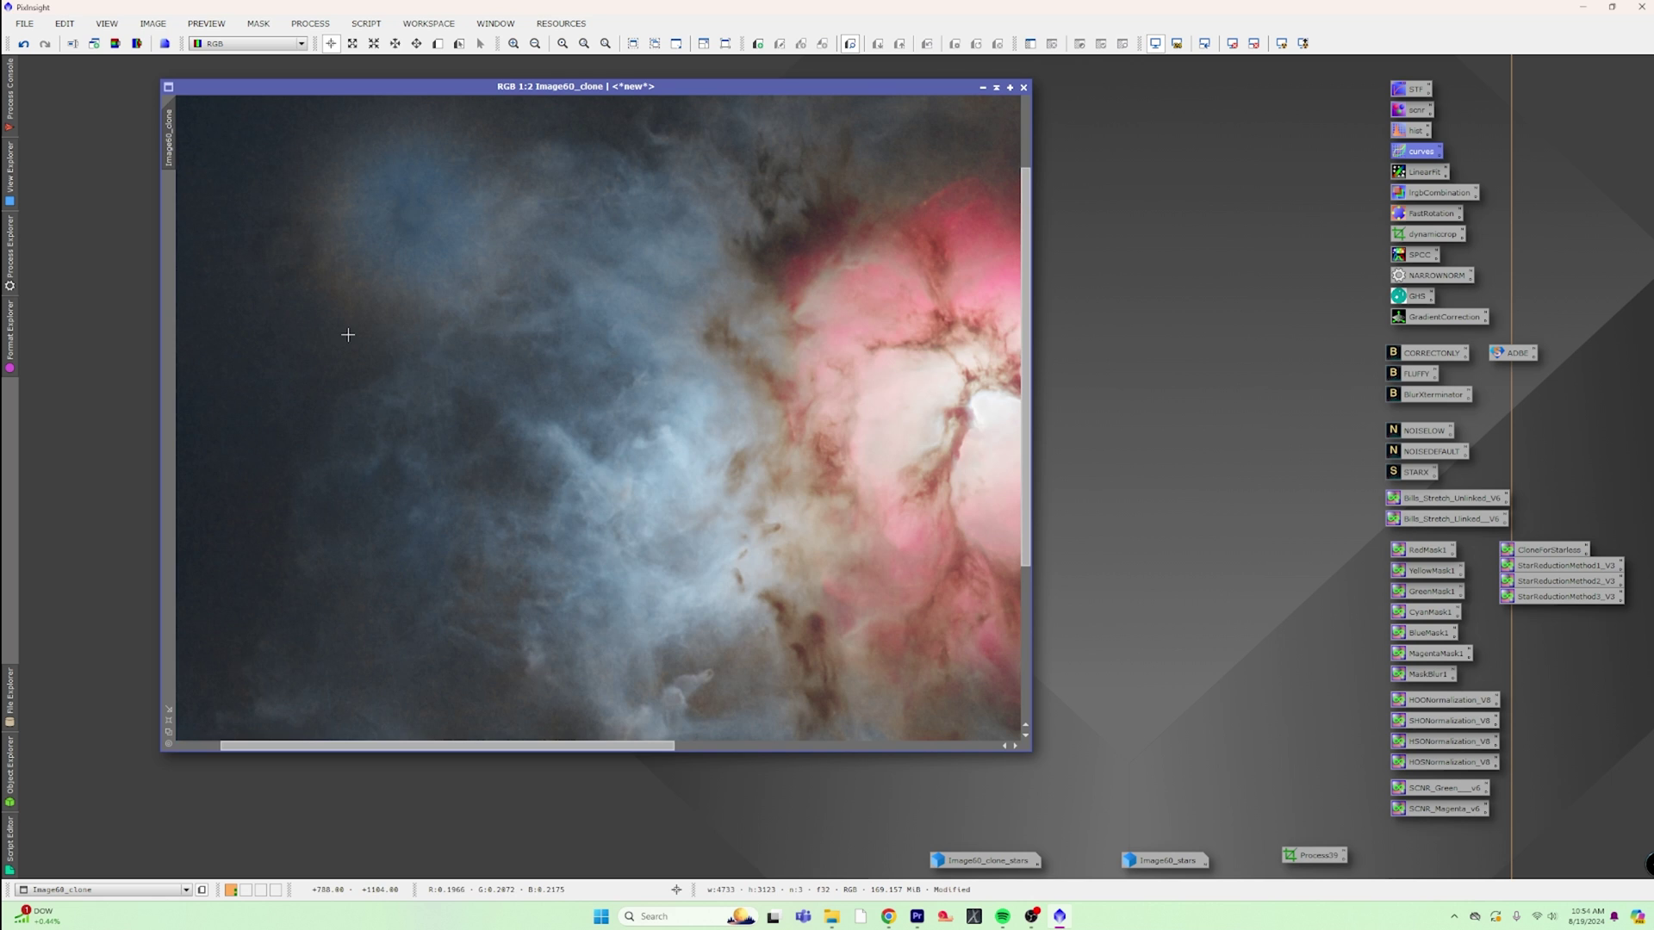
scroll(517, 387, "down", 3)
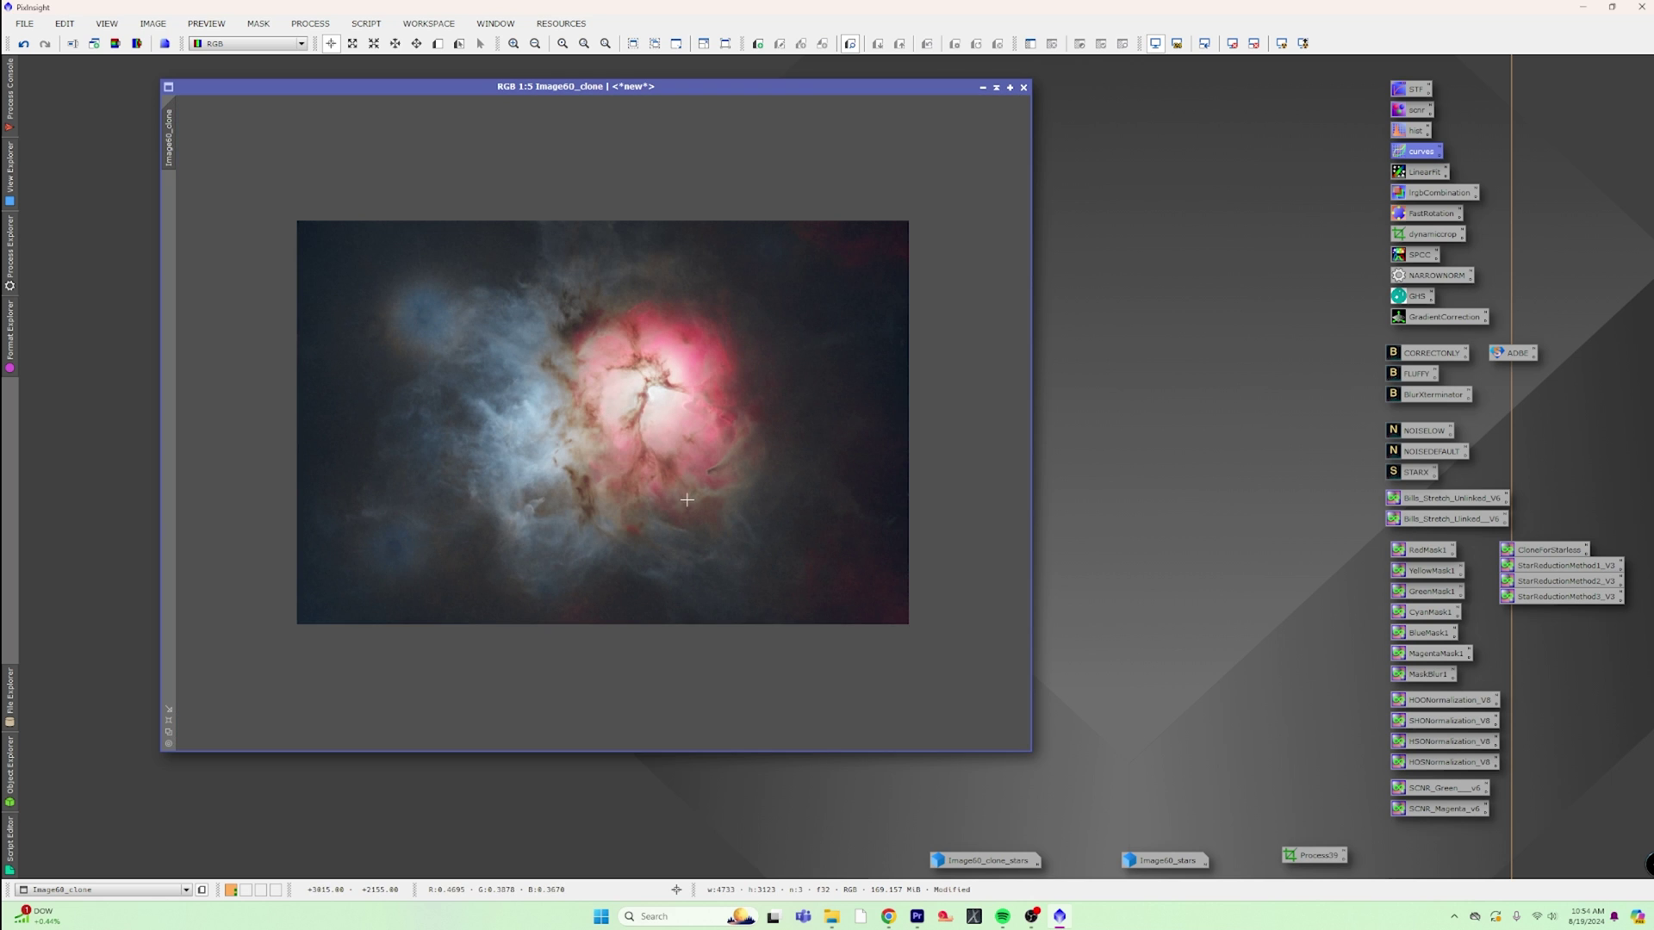
scroll(688, 472, "up", 1)
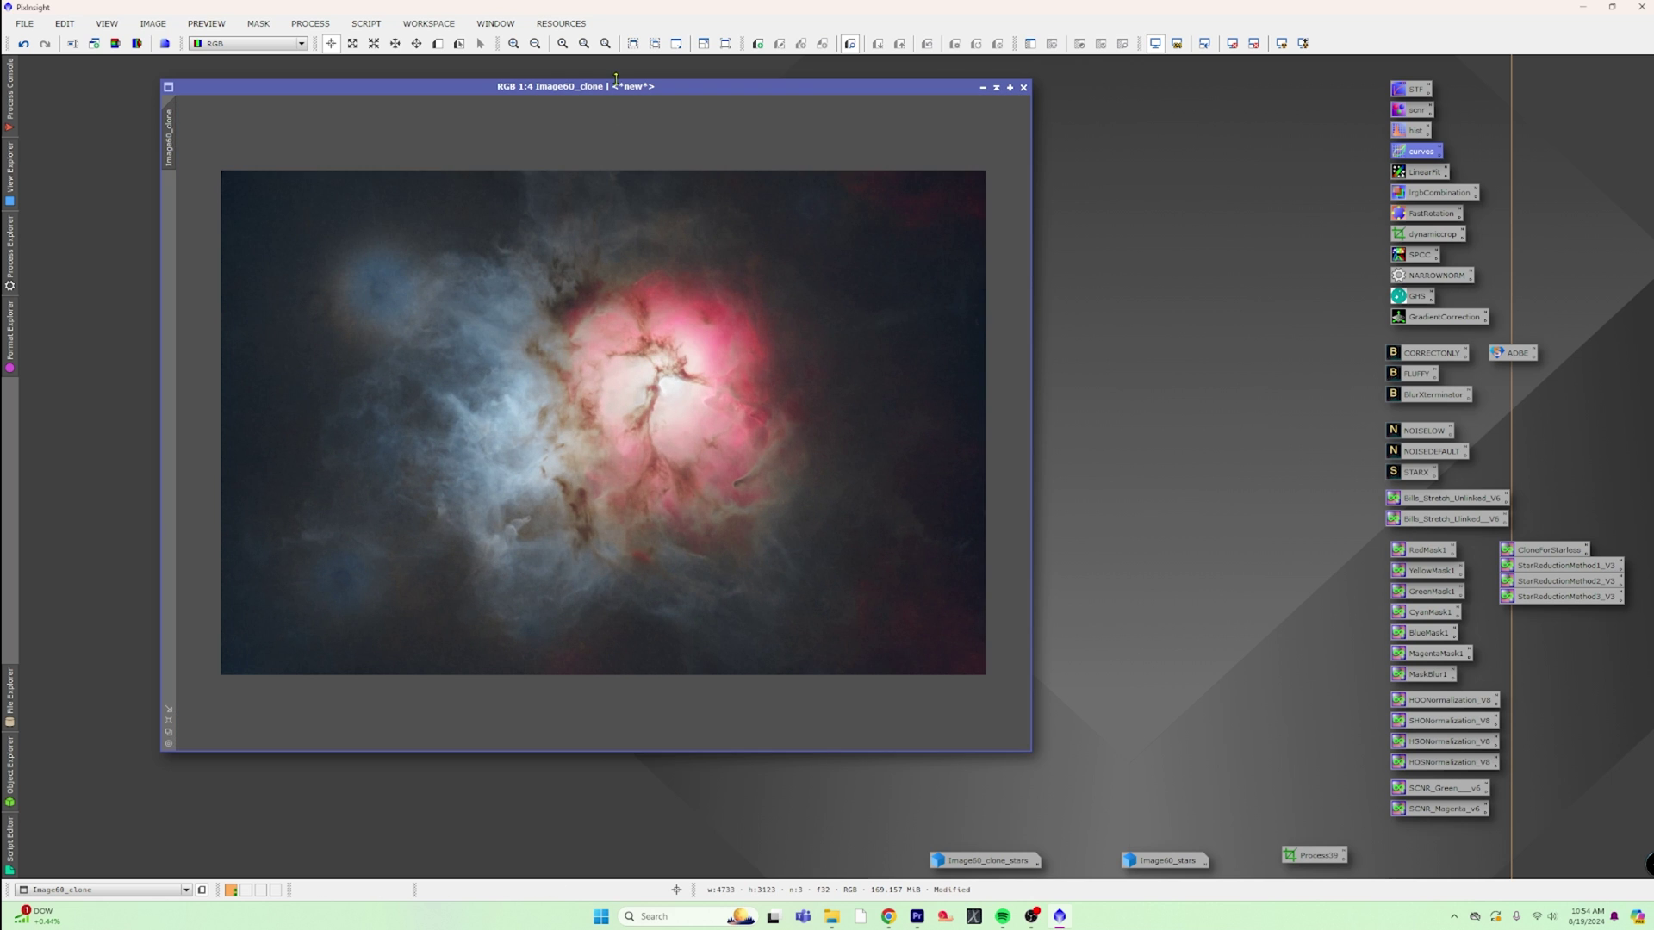
left_click_drag(602, 95, 483, 100)
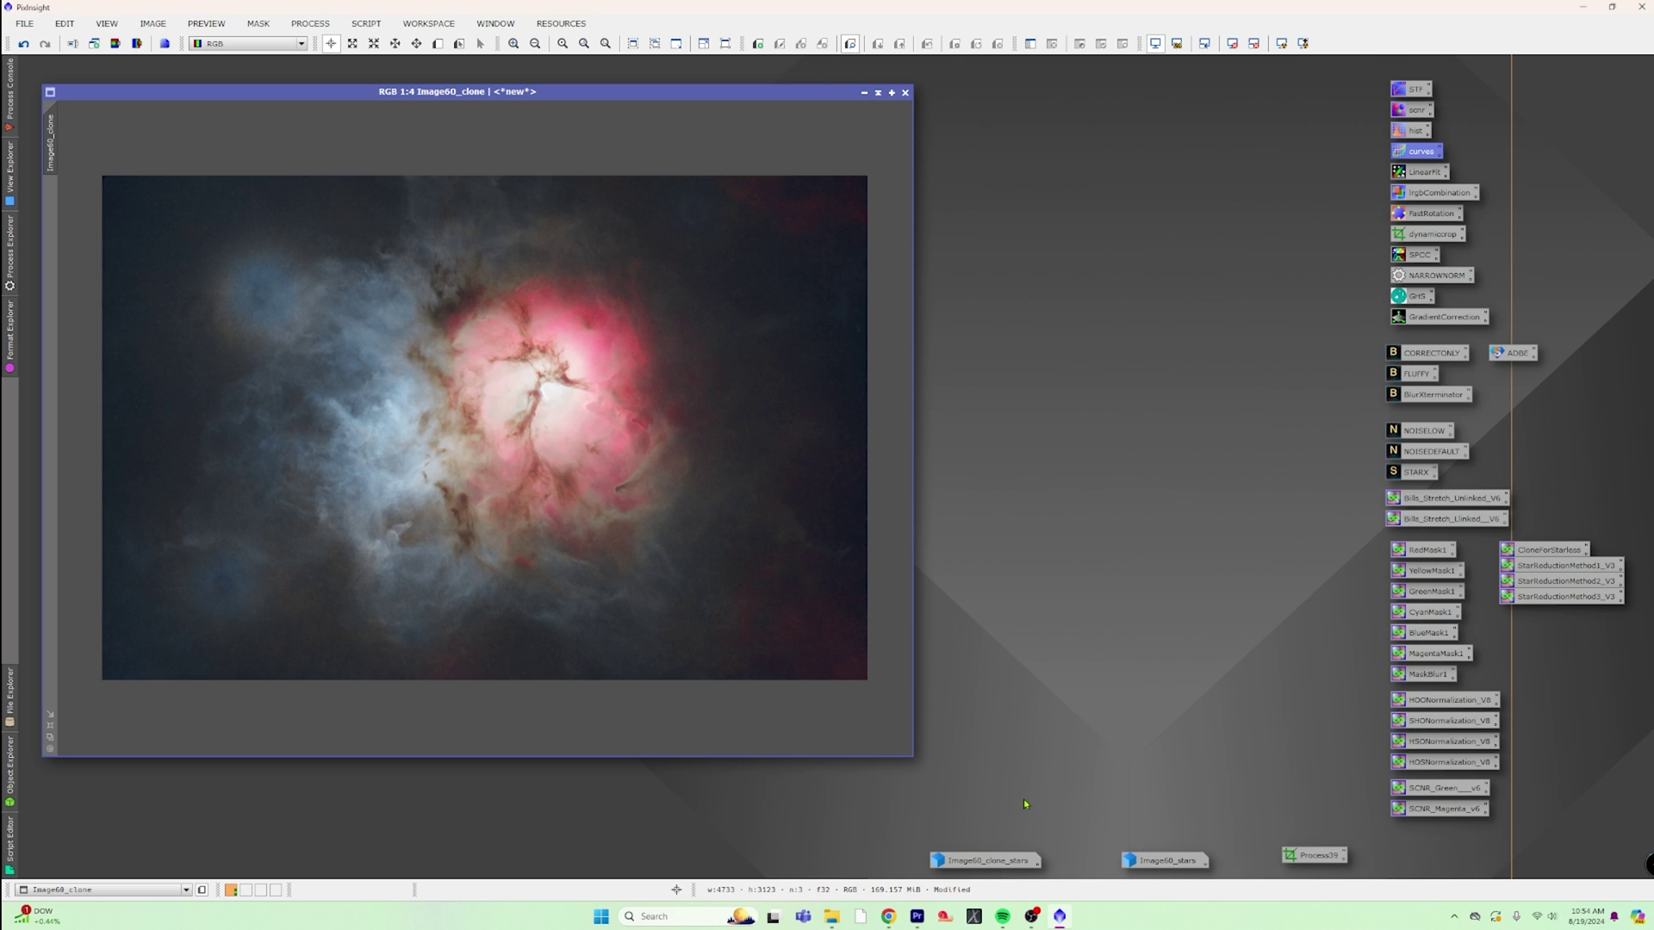
mouse_move(1171, 859)
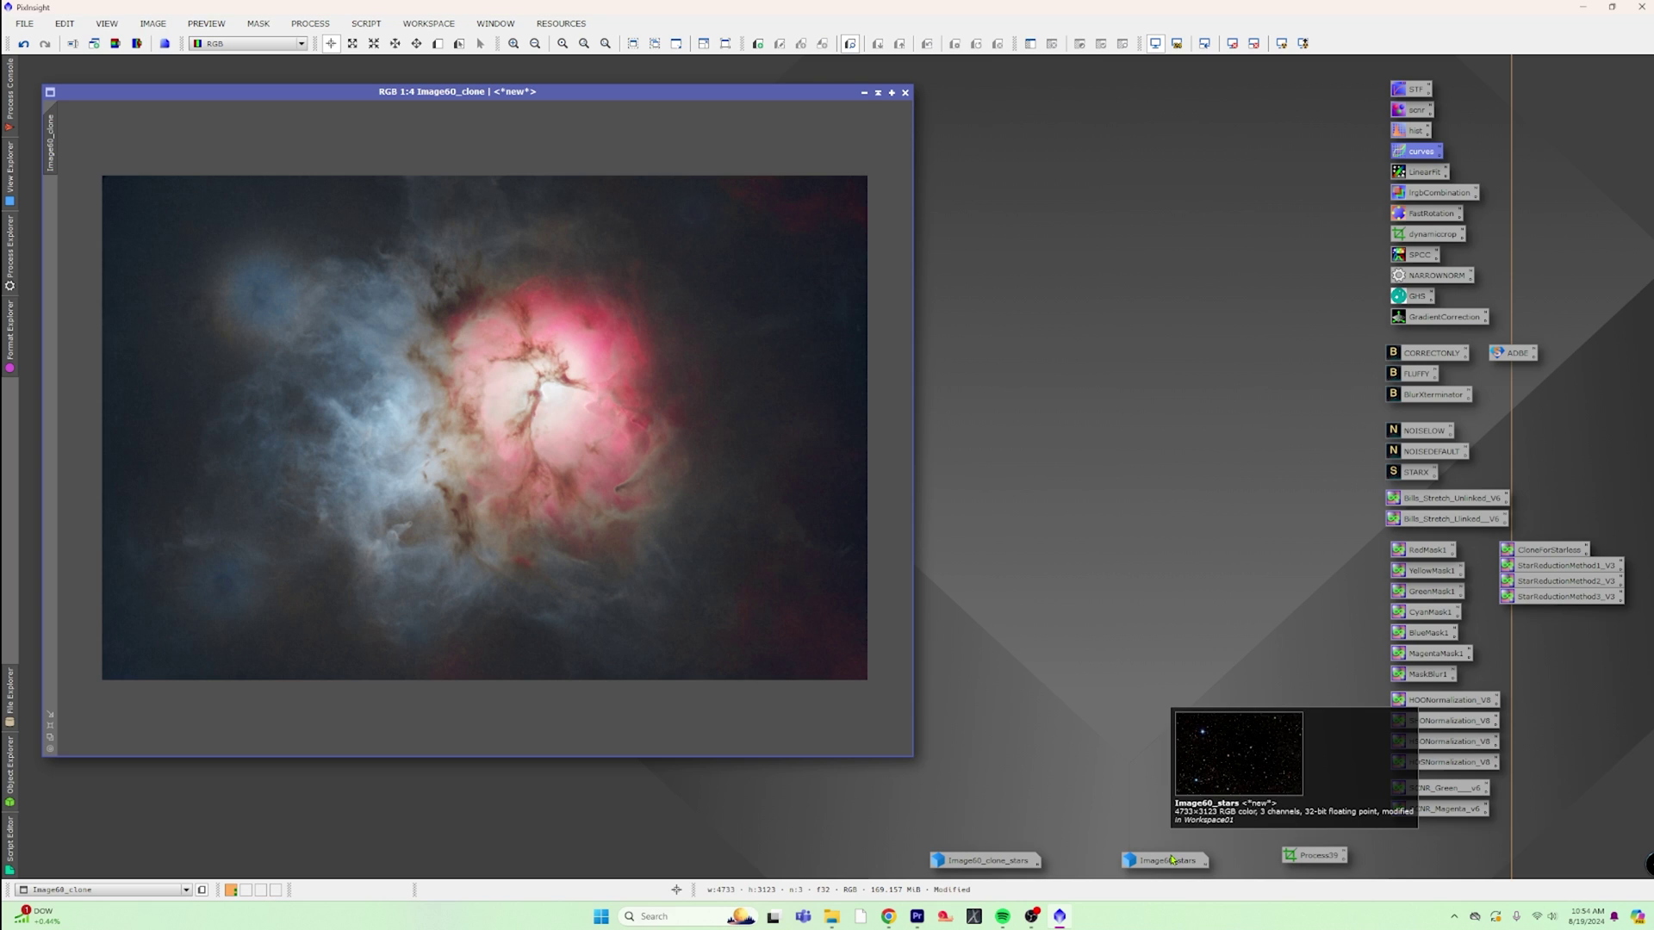
mouse_move(996, 858)
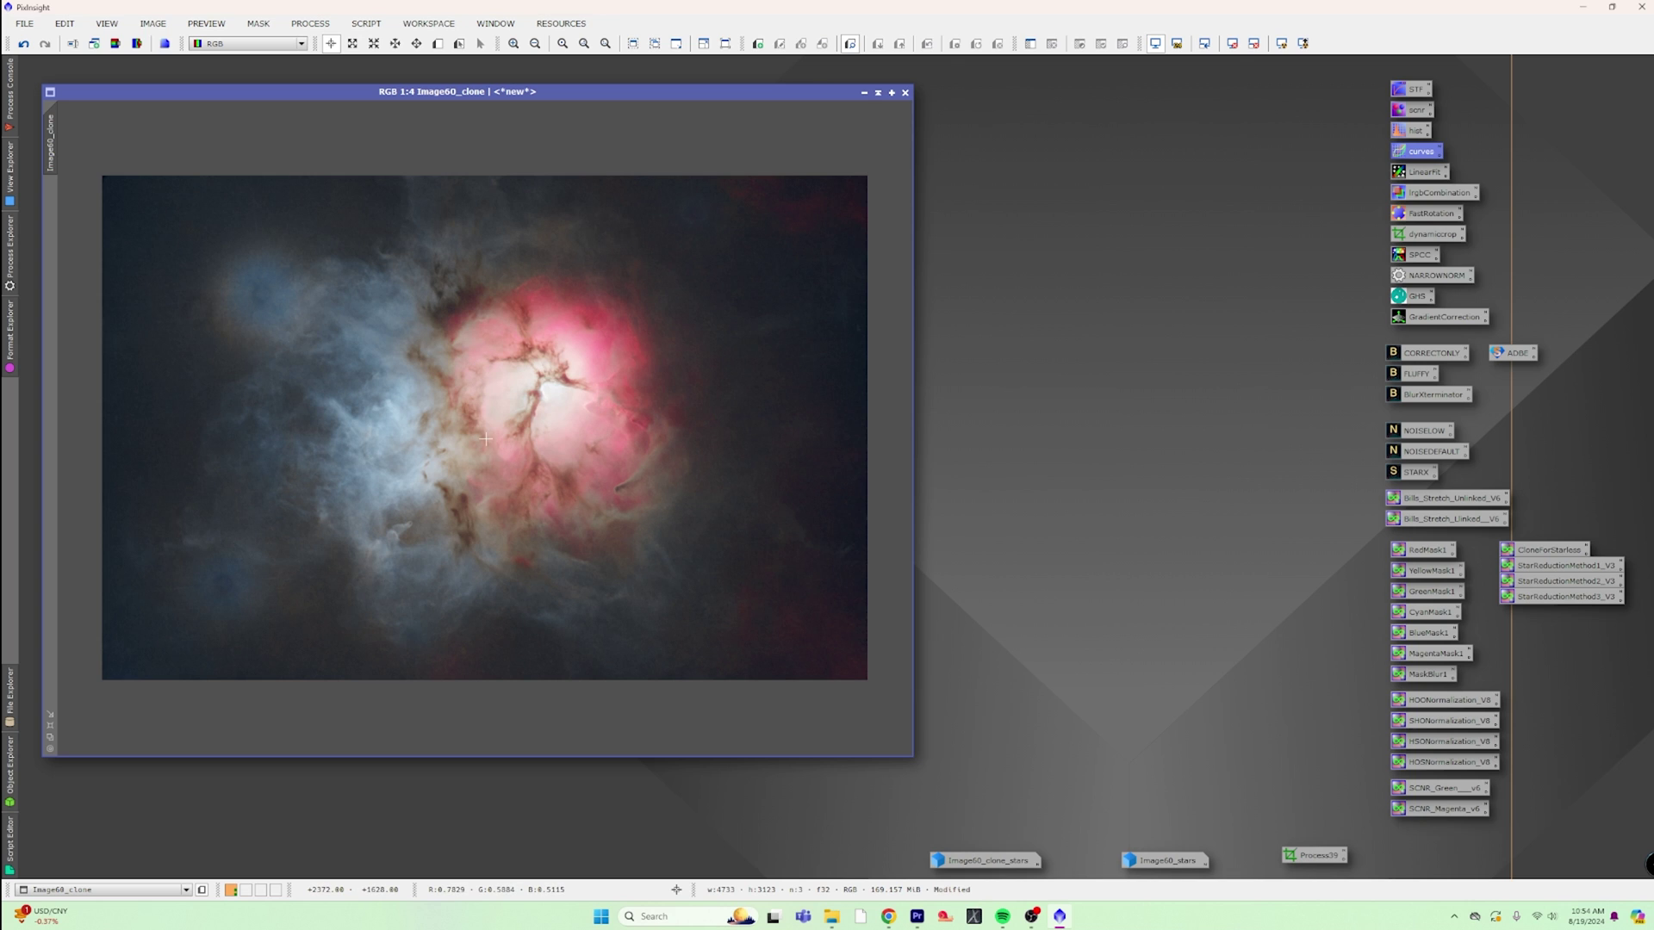
Step: Duplicate the starless nebula image into a new window
left_click(311, 23)
mouse_move(337, 44)
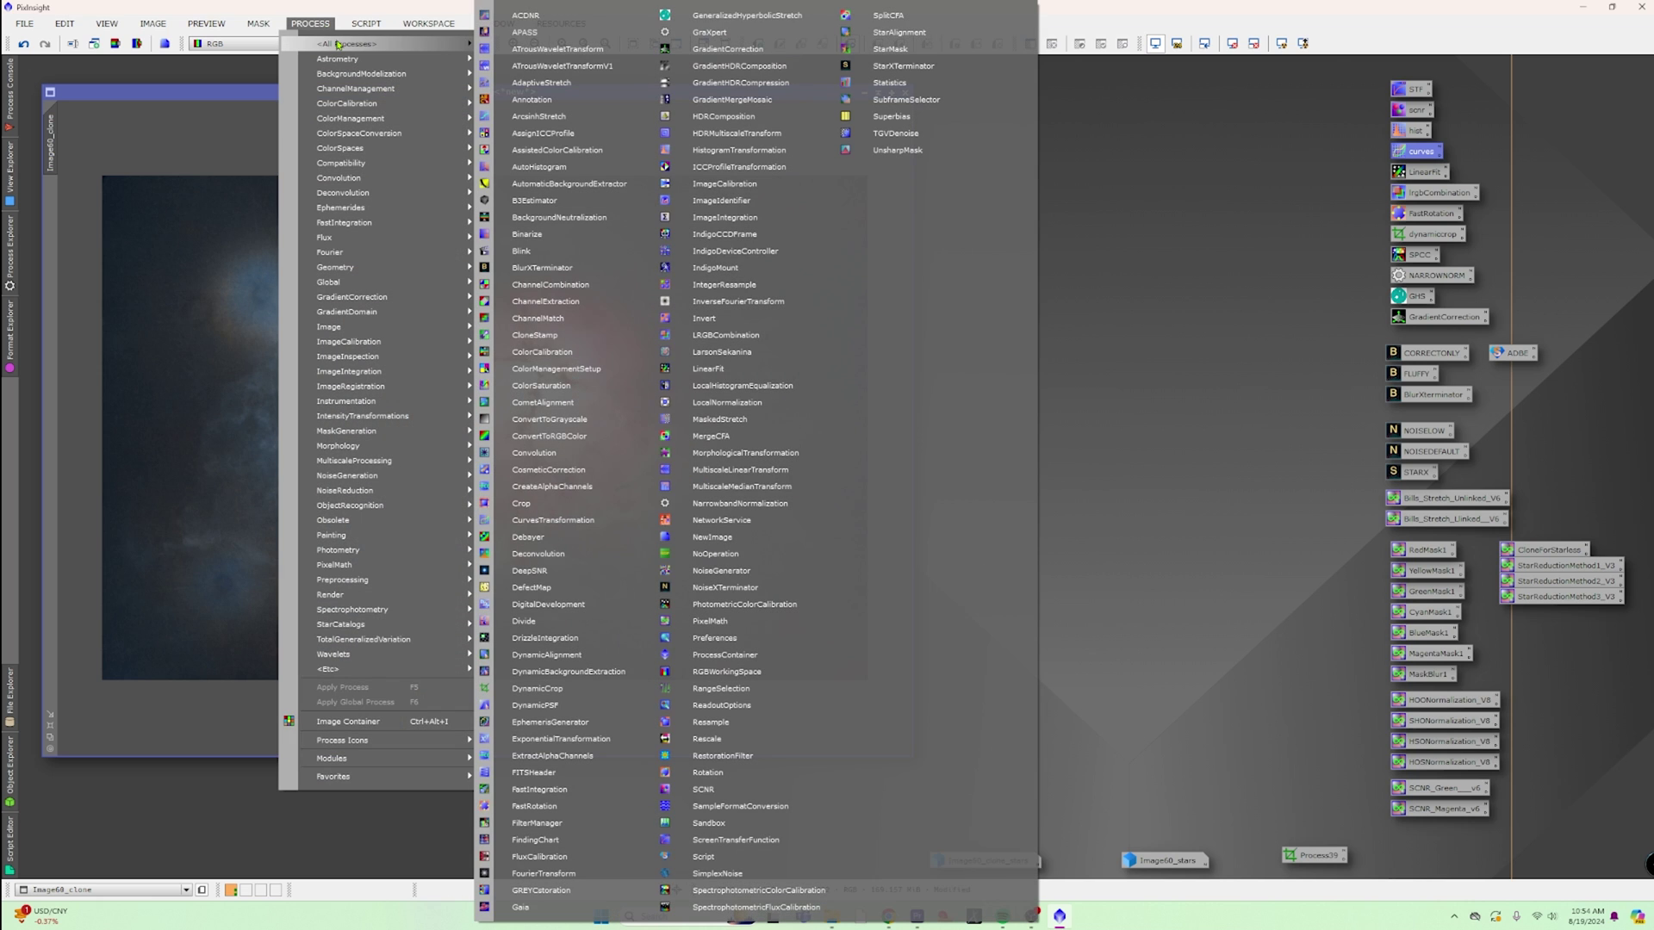
left_click(548, 18)
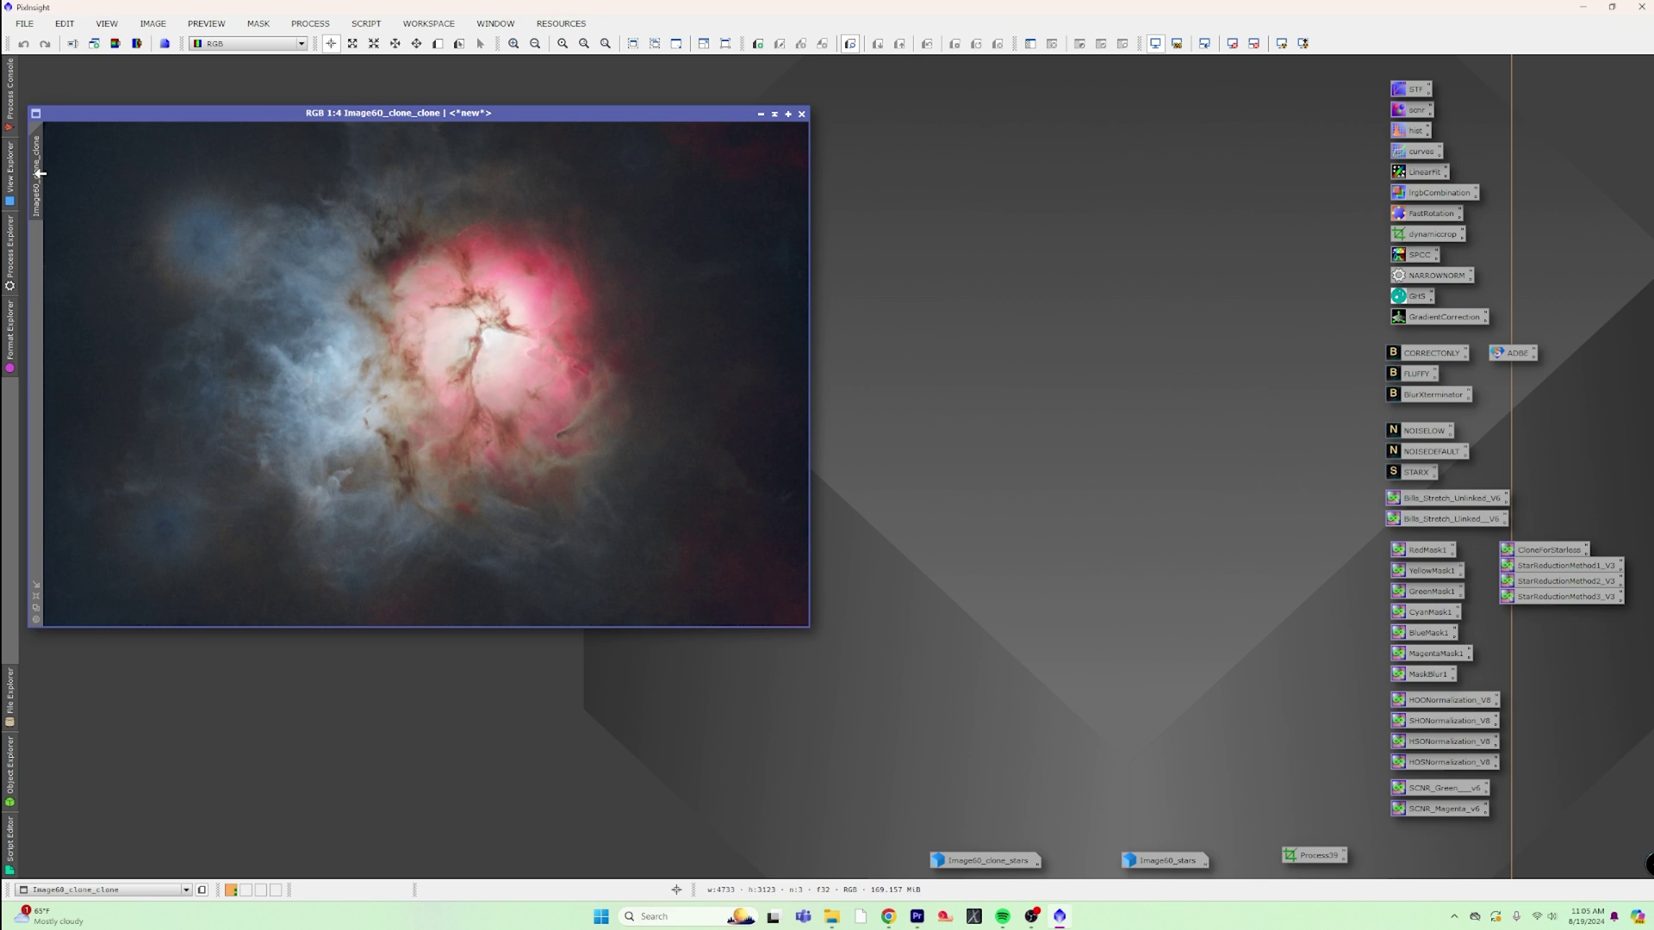
mouse_move(41, 175)
left_click_drag(41, 176, 204, 193)
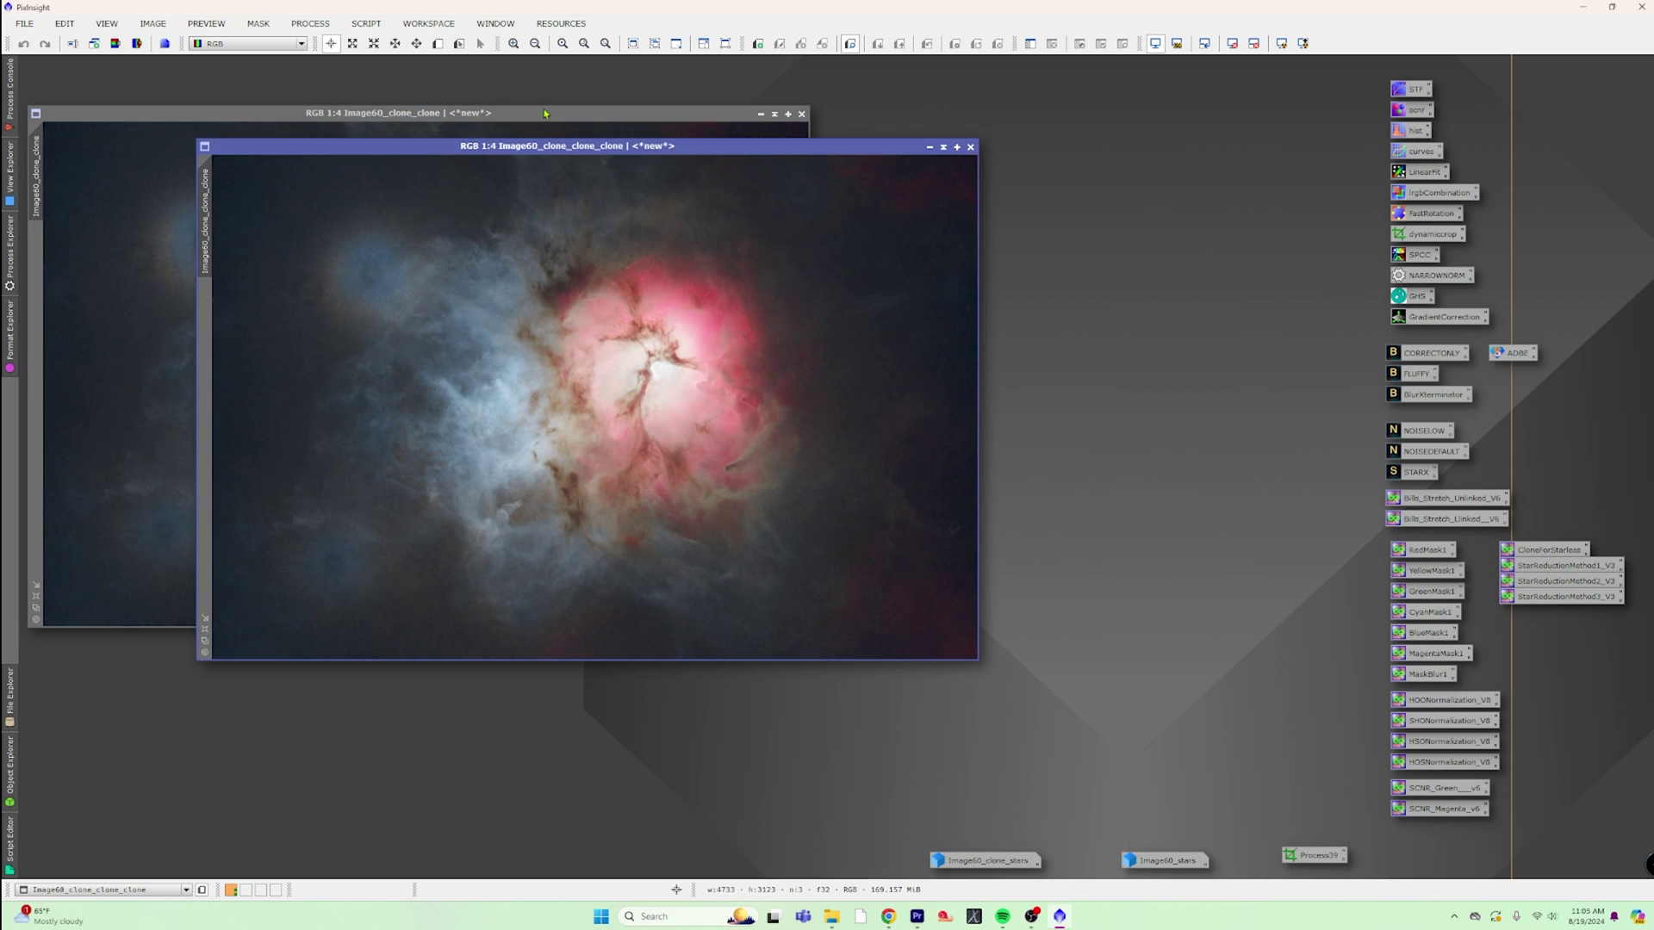
Step: Iconize the original and rename it og, then rename the duplicate to mask
left_click(543, 116)
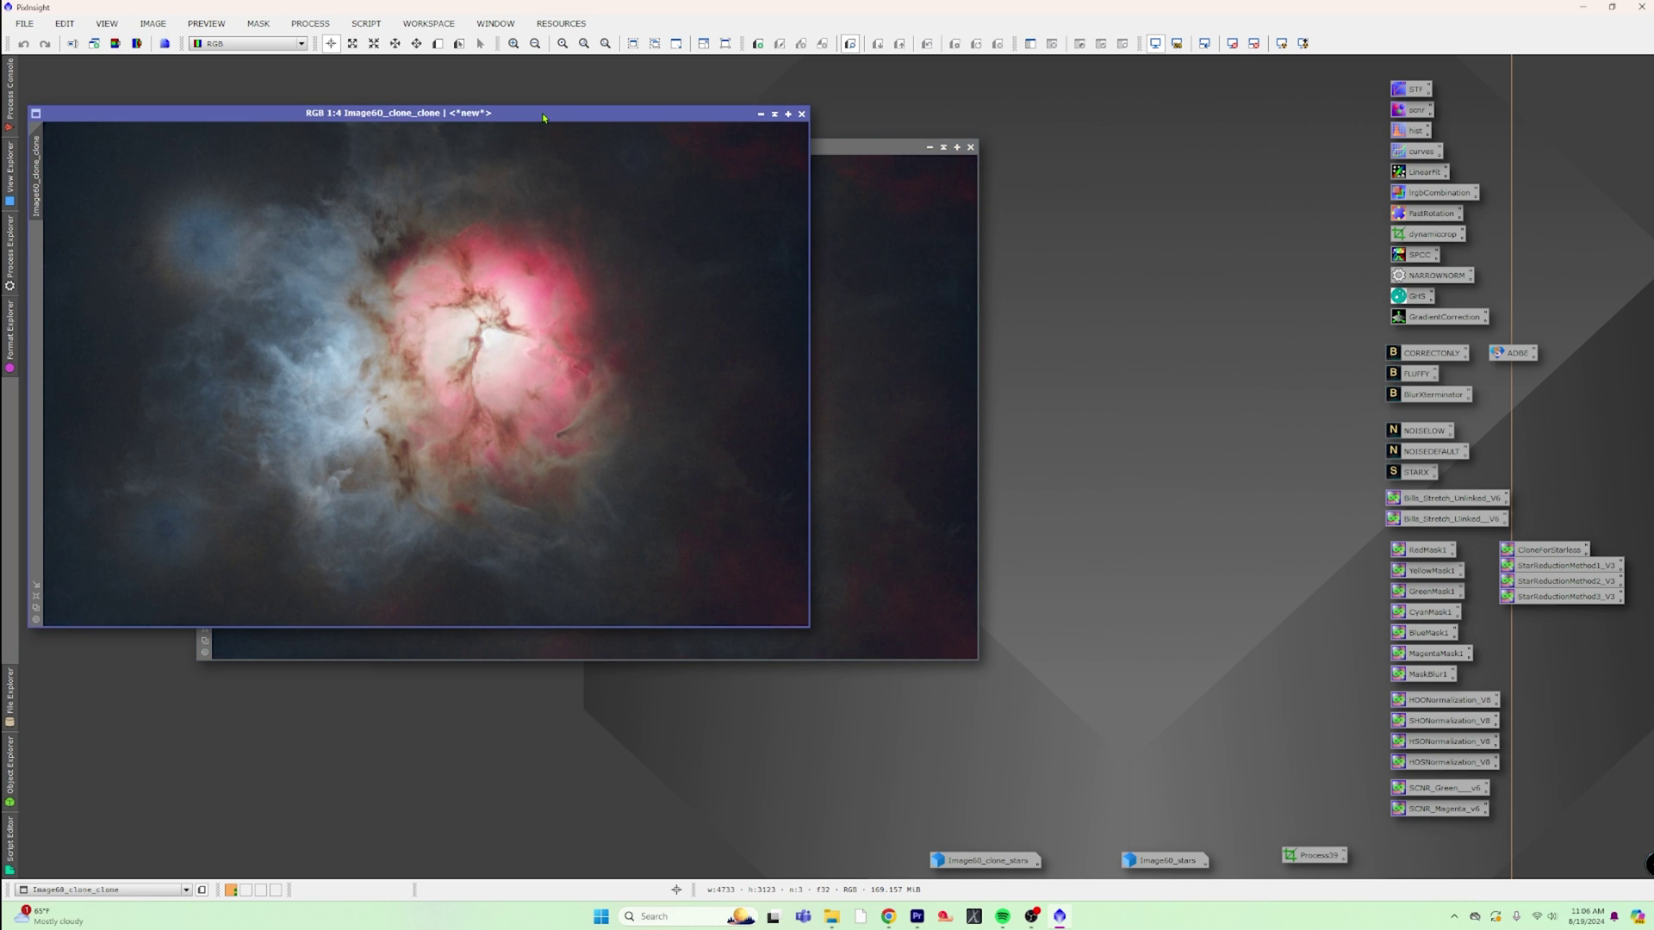
left_click(761, 114)
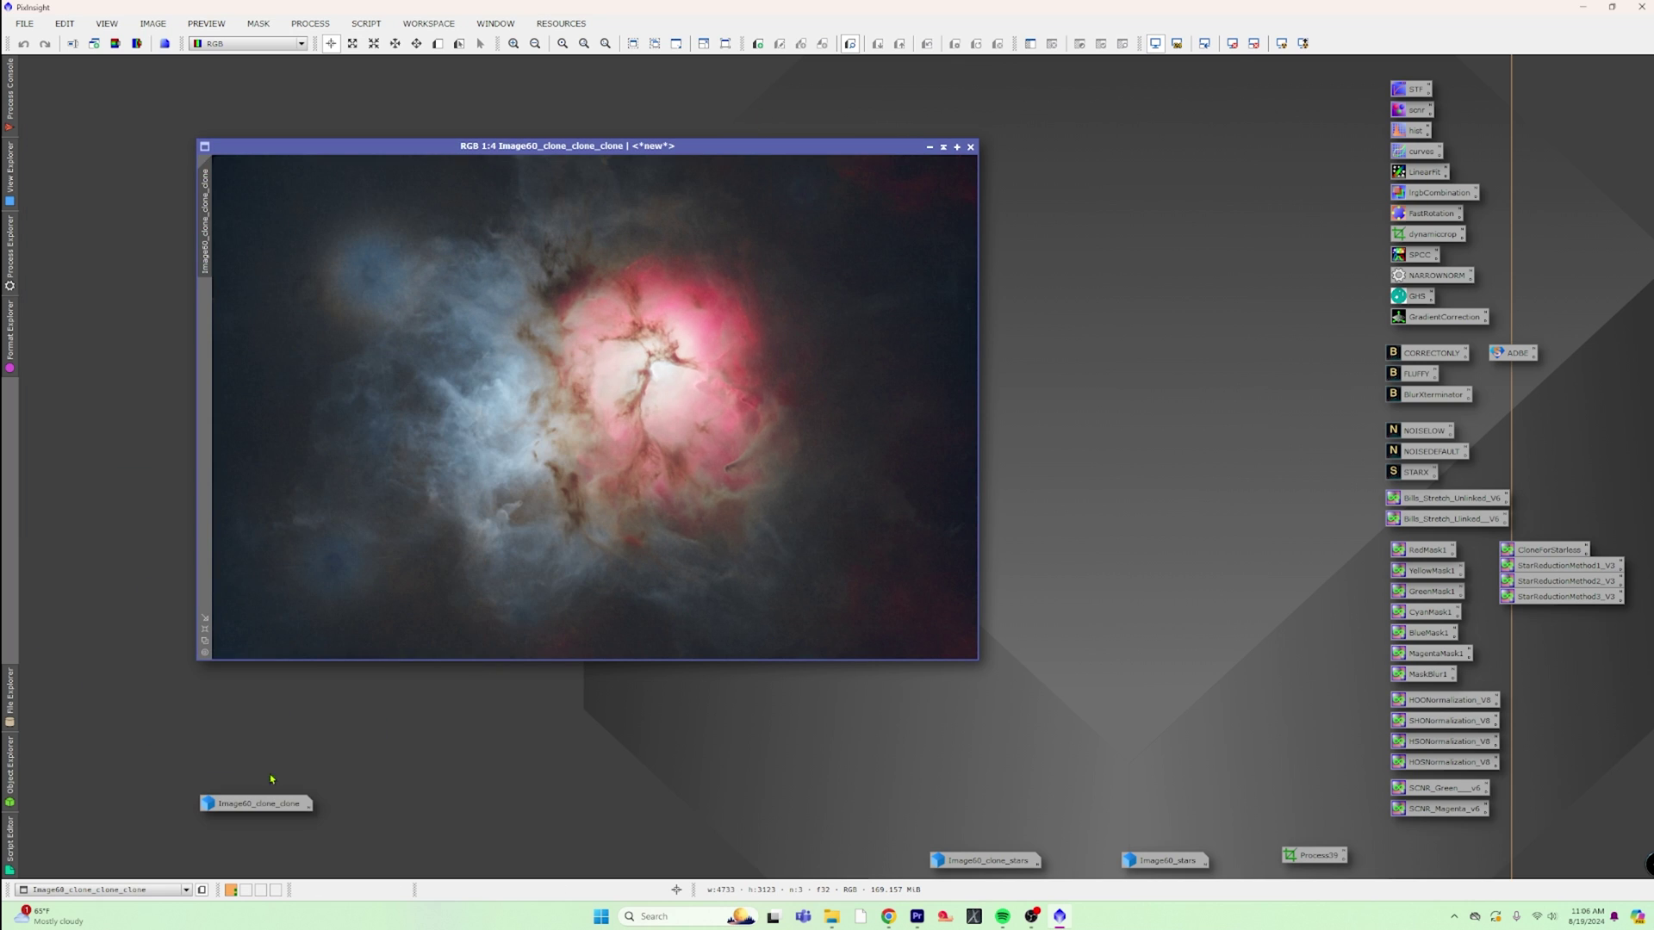
left_click_drag(271, 802, 269, 829)
right_click(269, 830)
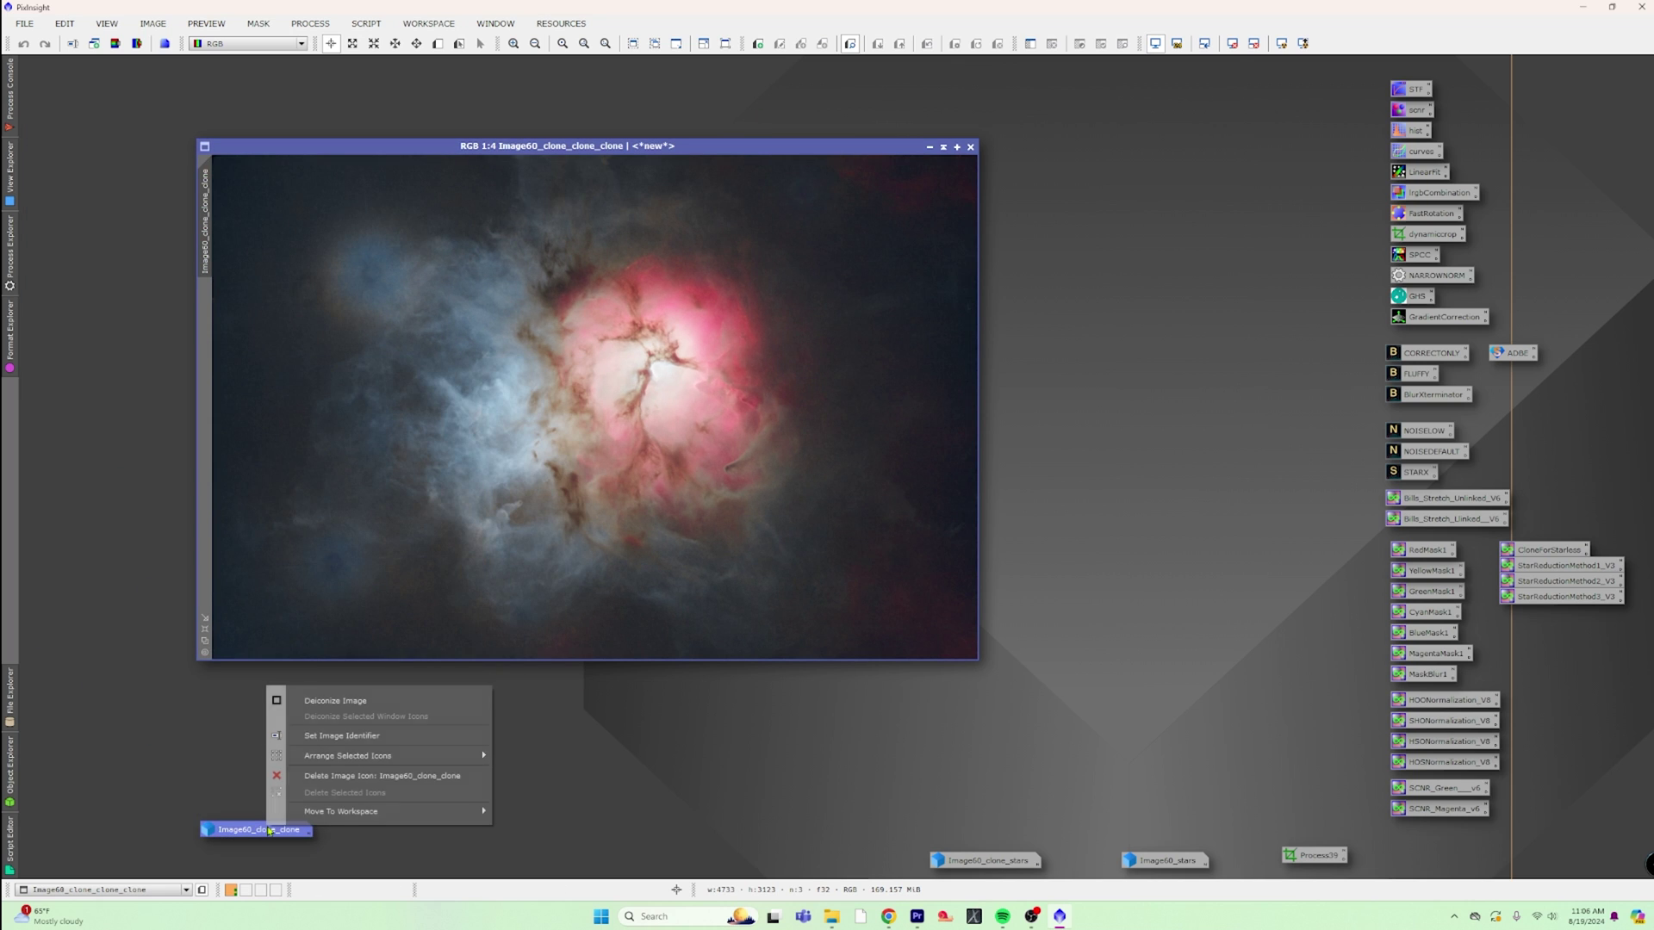
left_click(395, 737)
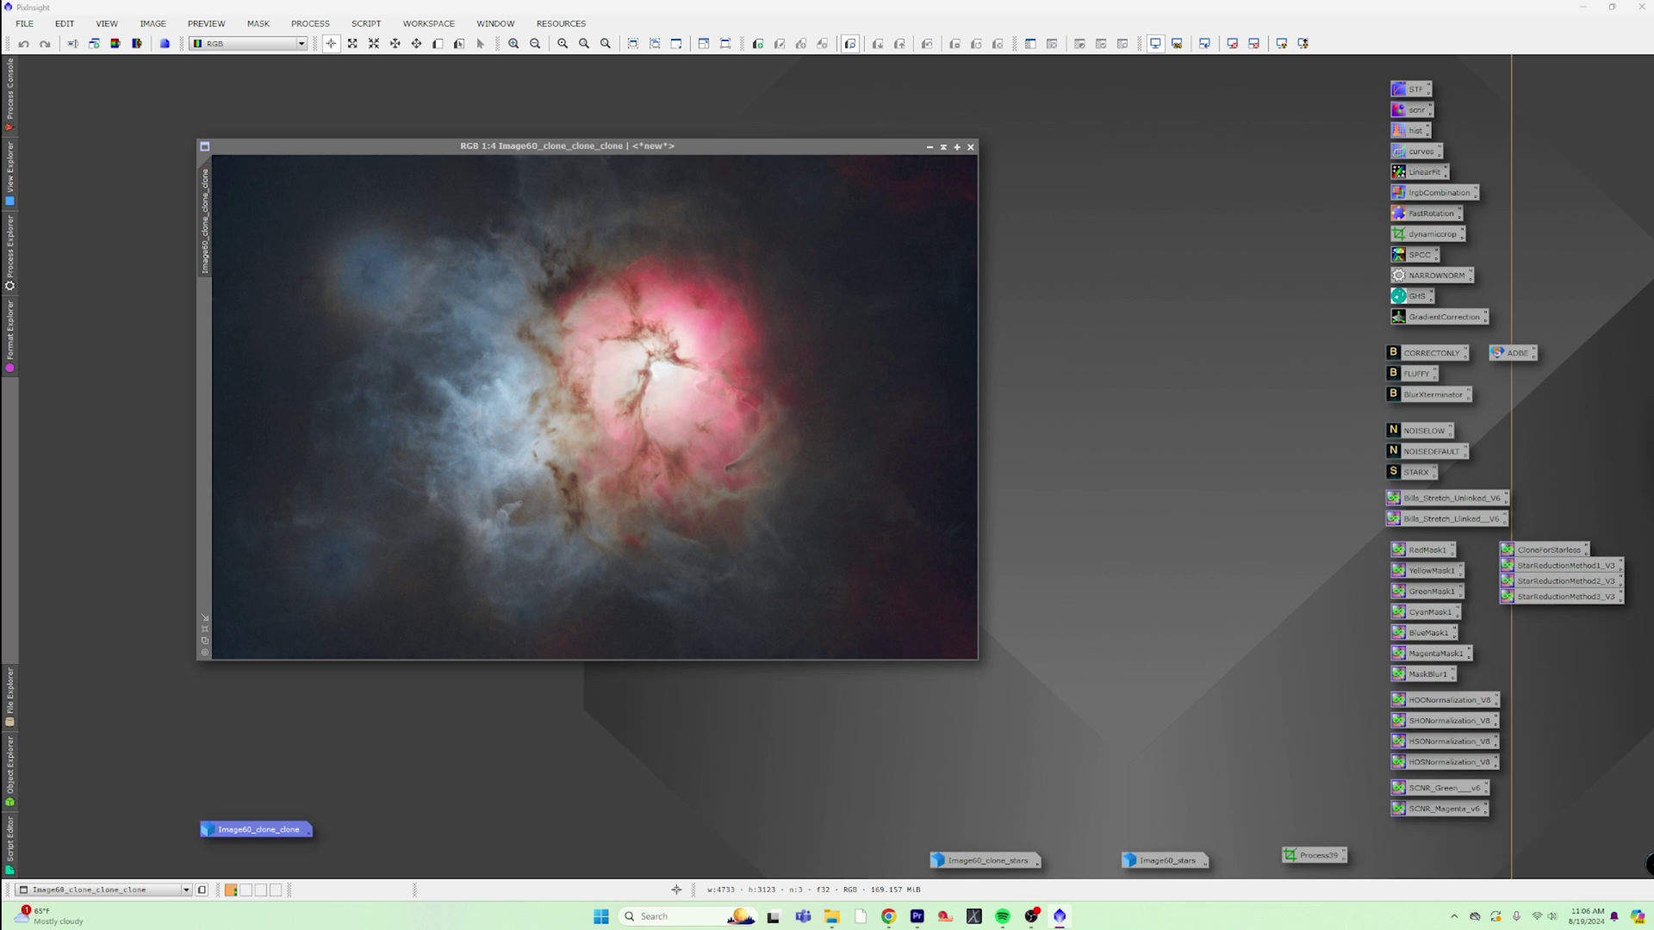
key("Return")
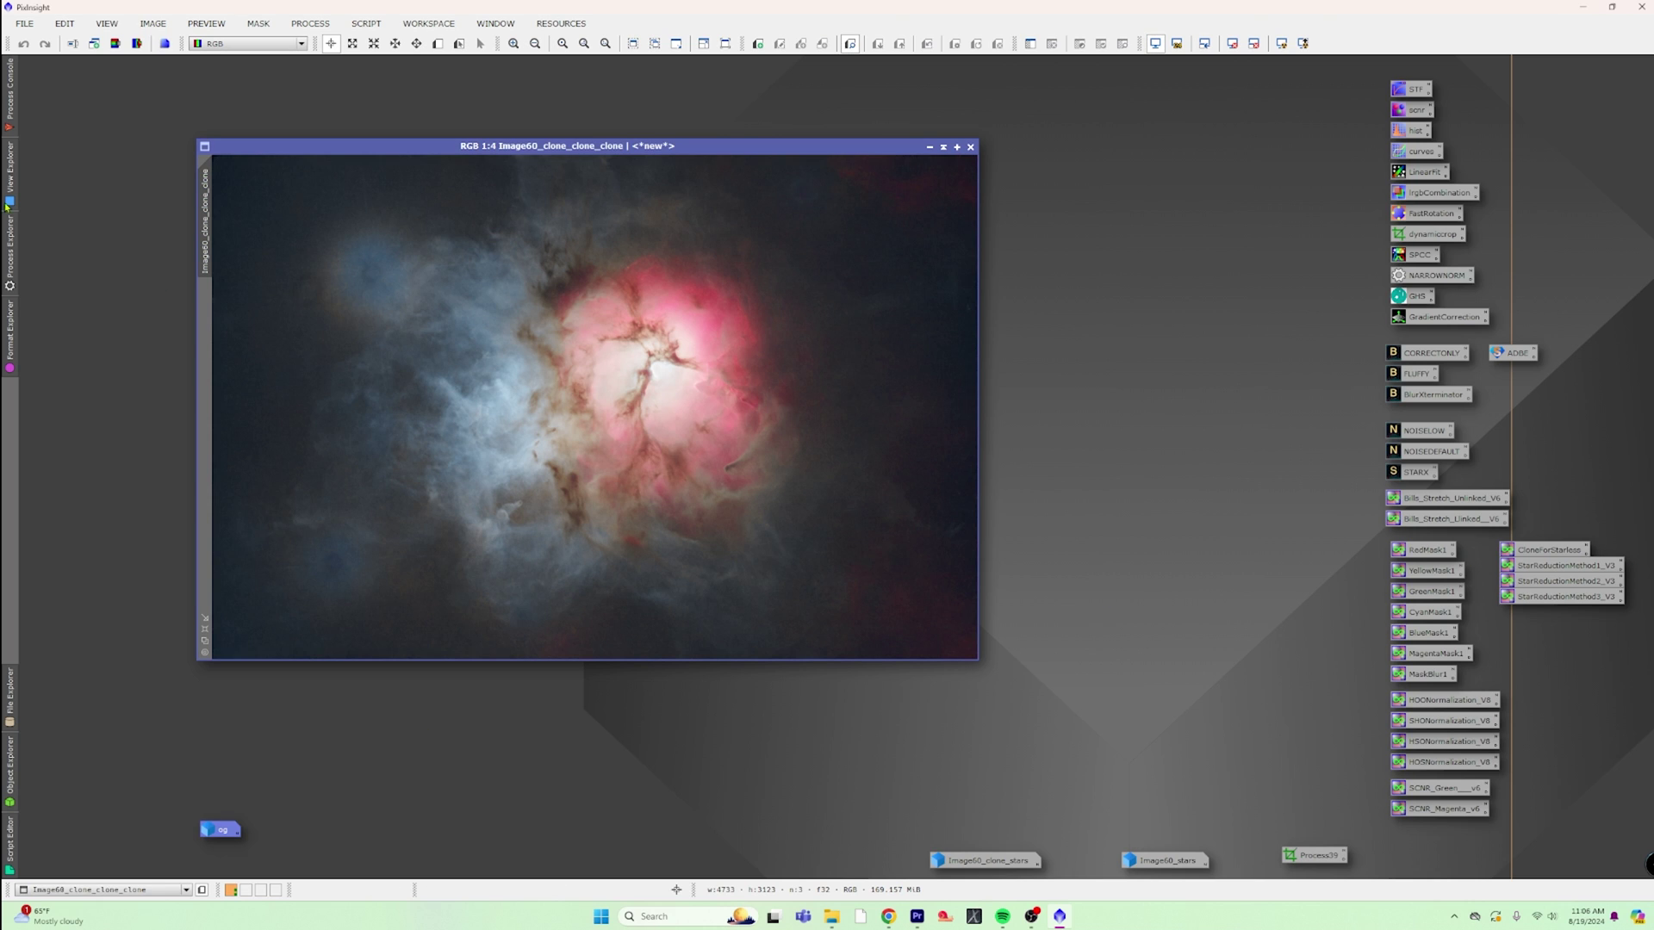
right_click(208, 224)
left_click(259, 277)
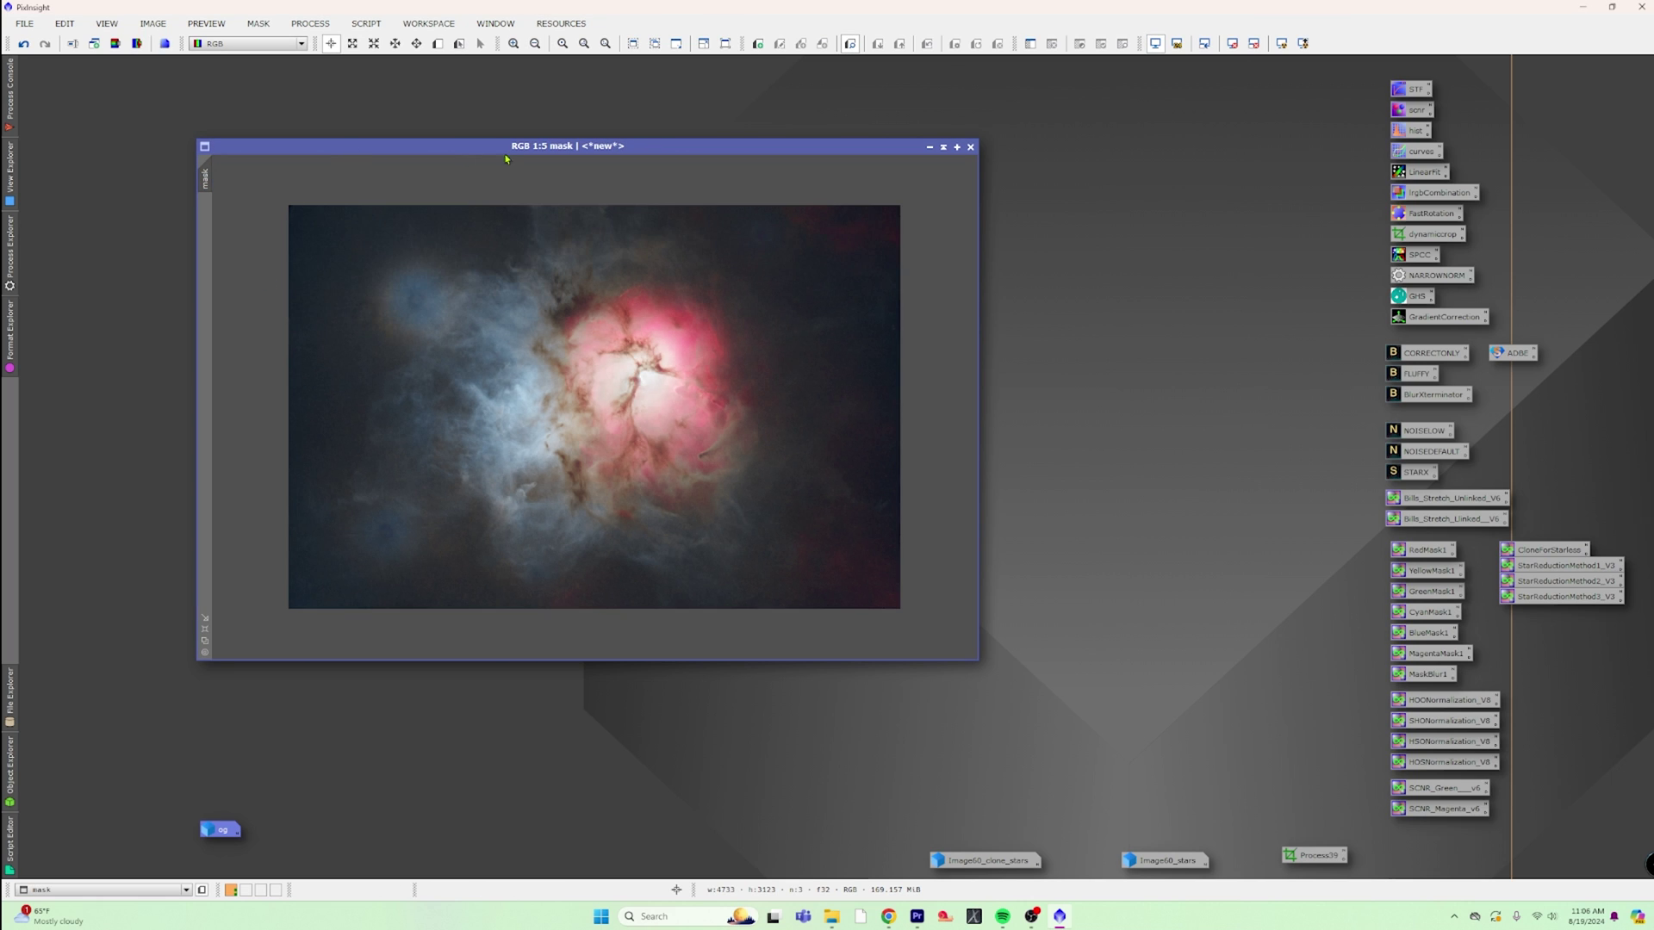
Step: Generate an ACDNR lightness mask with midtones 0.14 on the mask image
left_click_drag(509, 151, 443, 133)
left_click(310, 23)
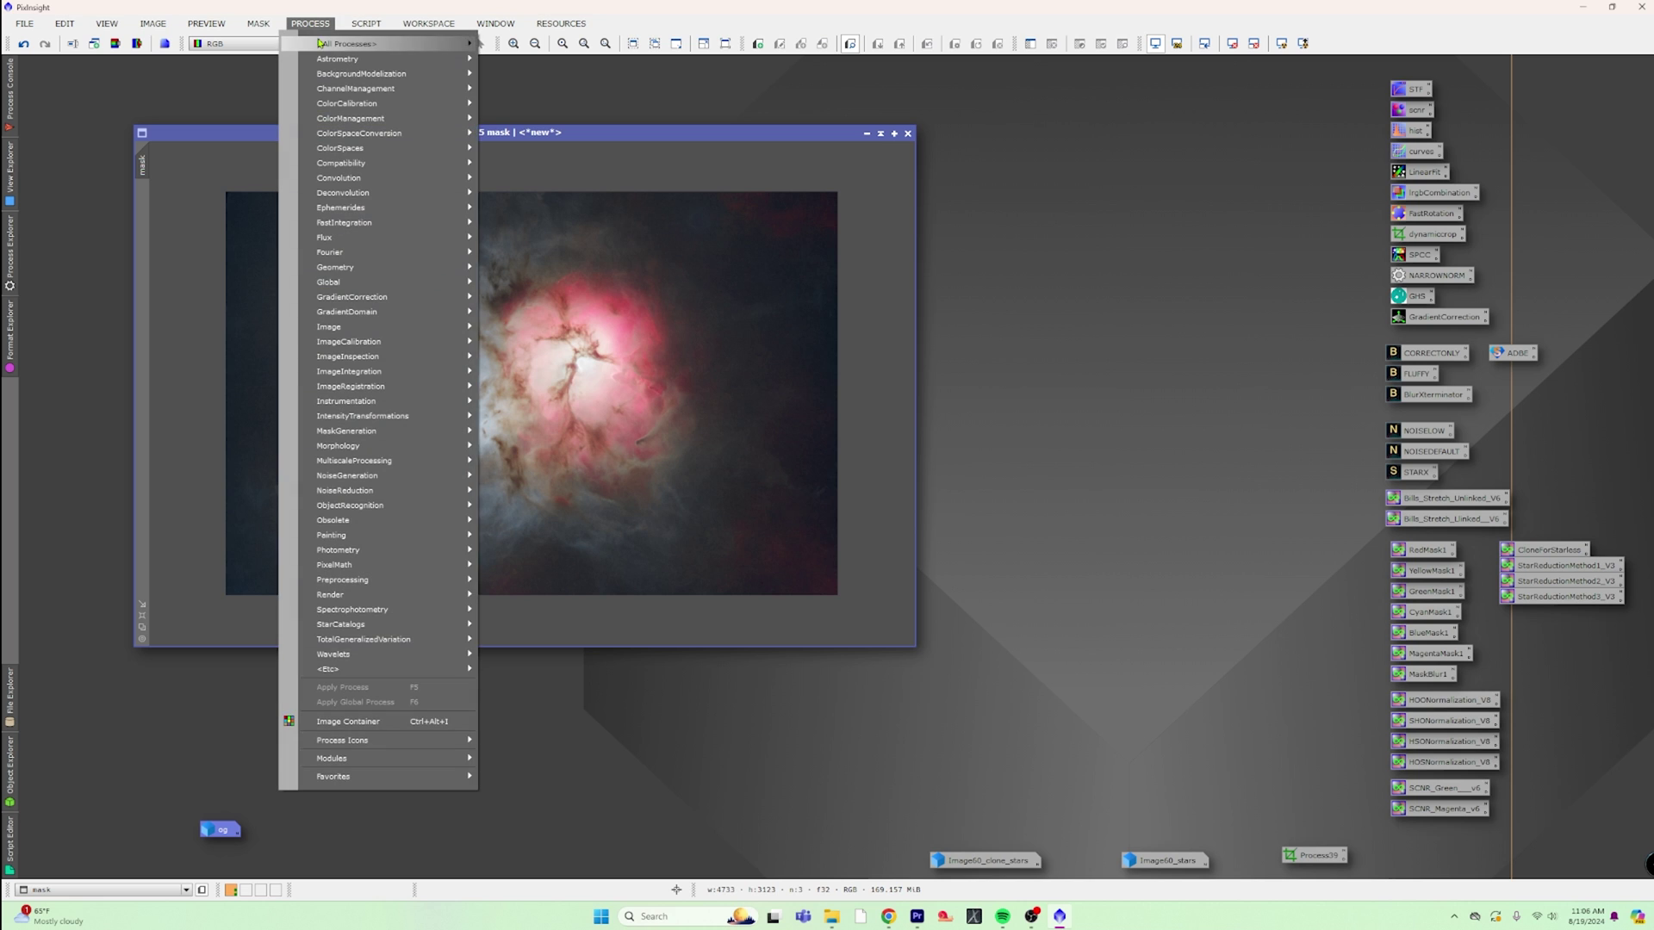
mouse_move(383, 43)
left_click(543, 16)
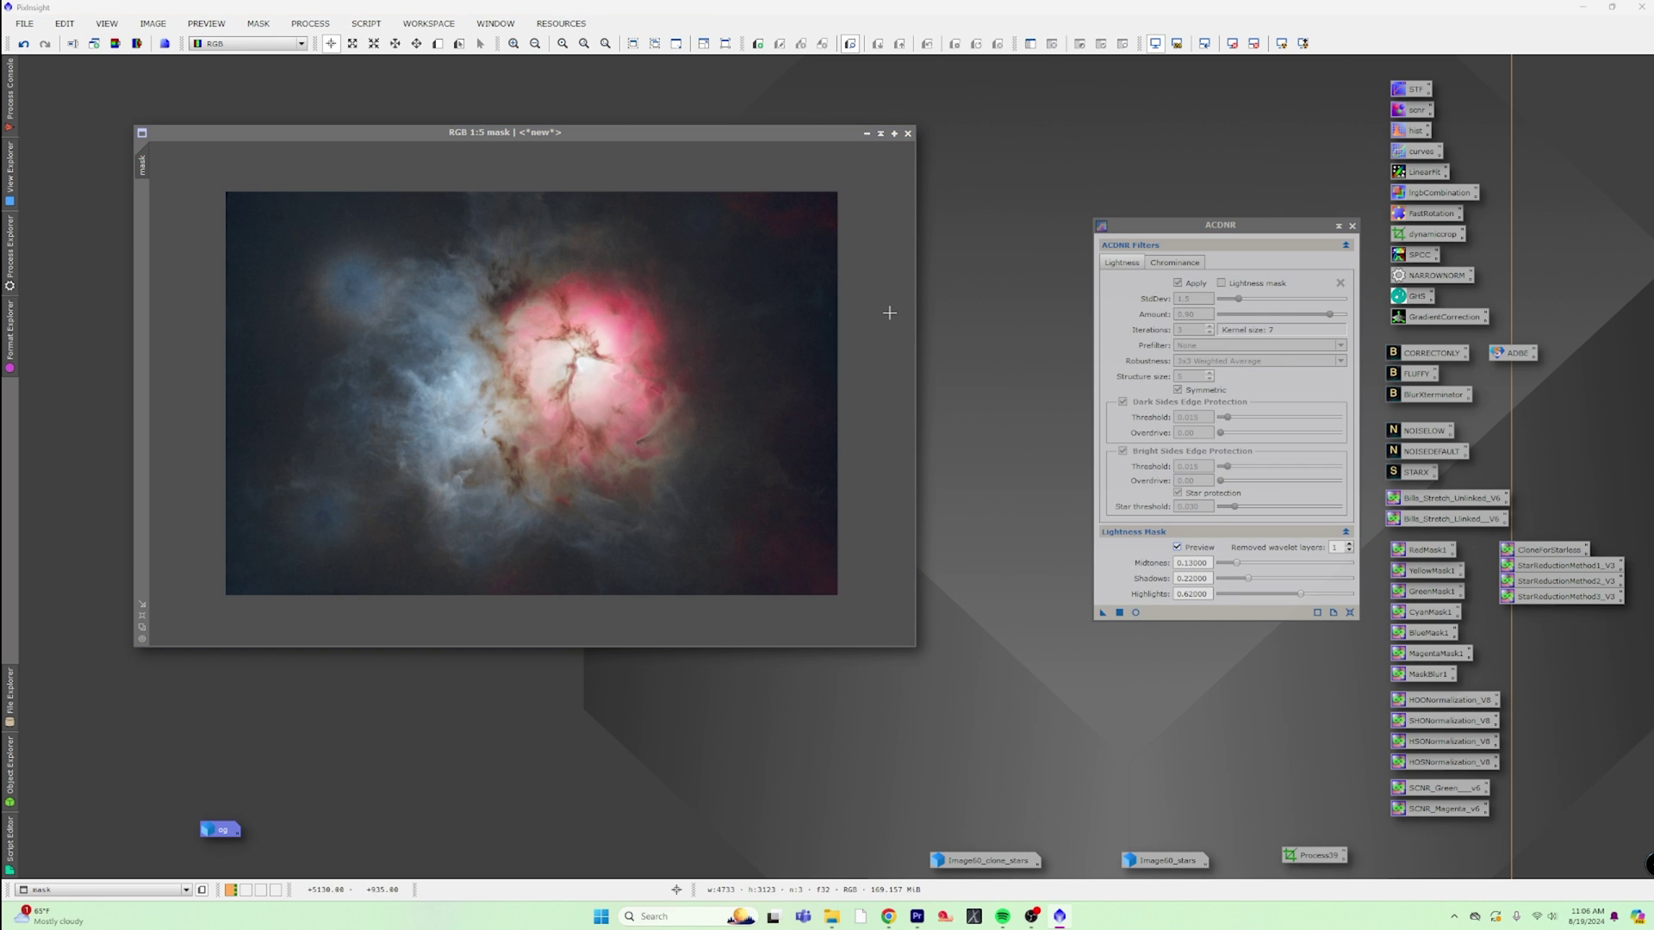
left_click(1121, 267)
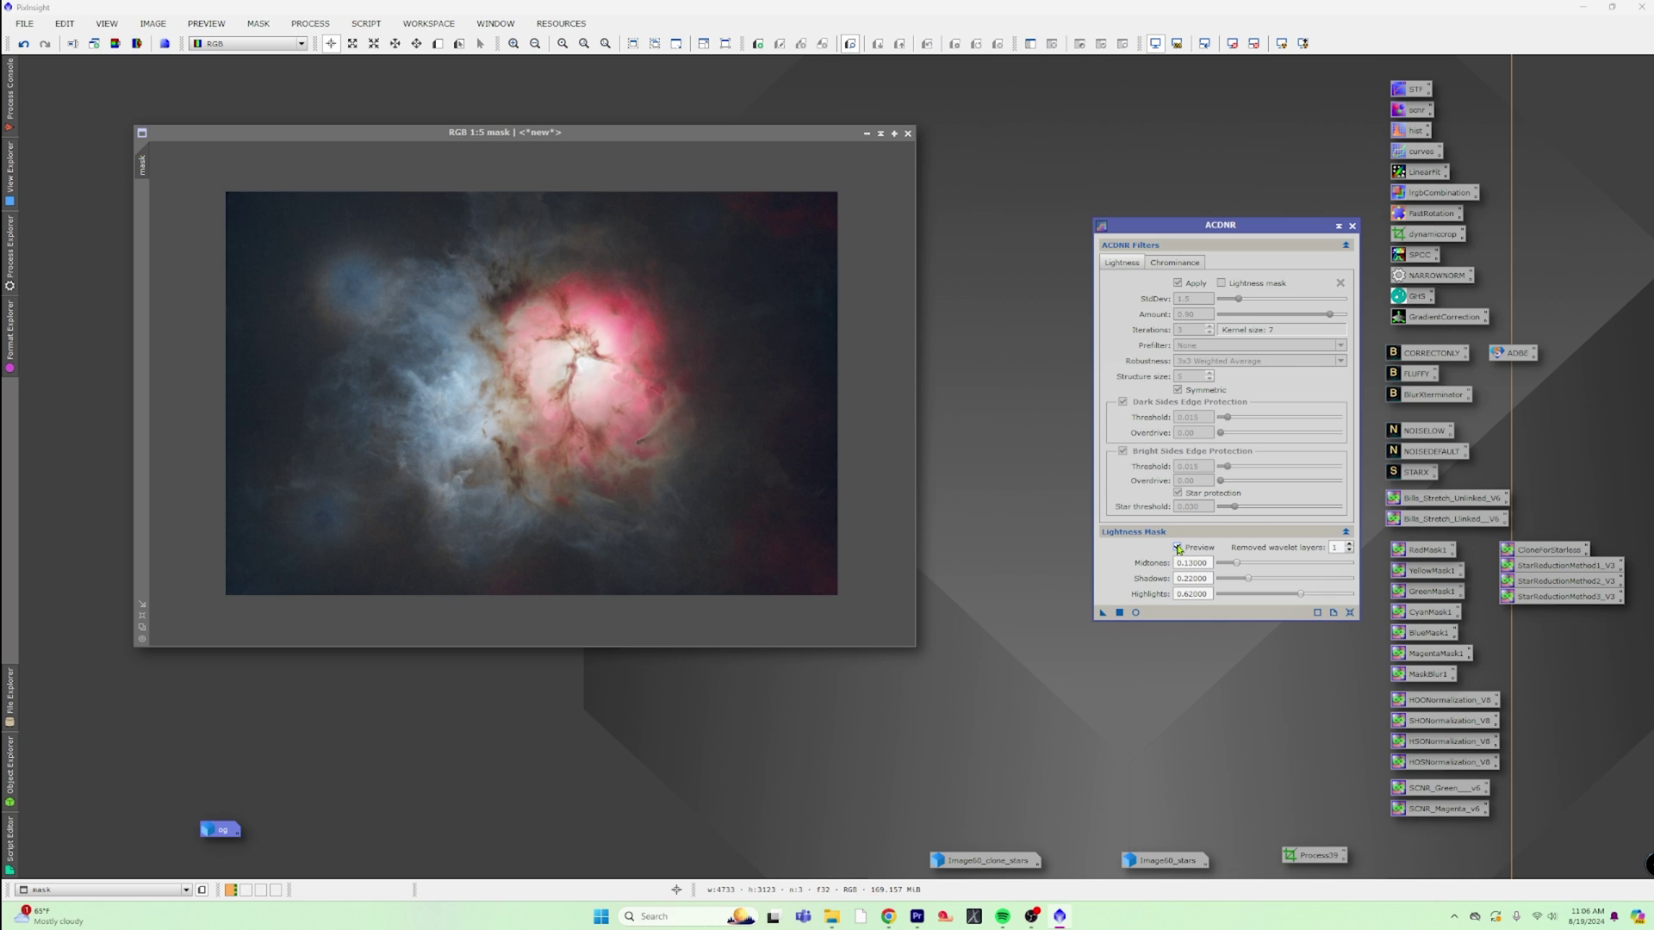
left_click(1136, 613)
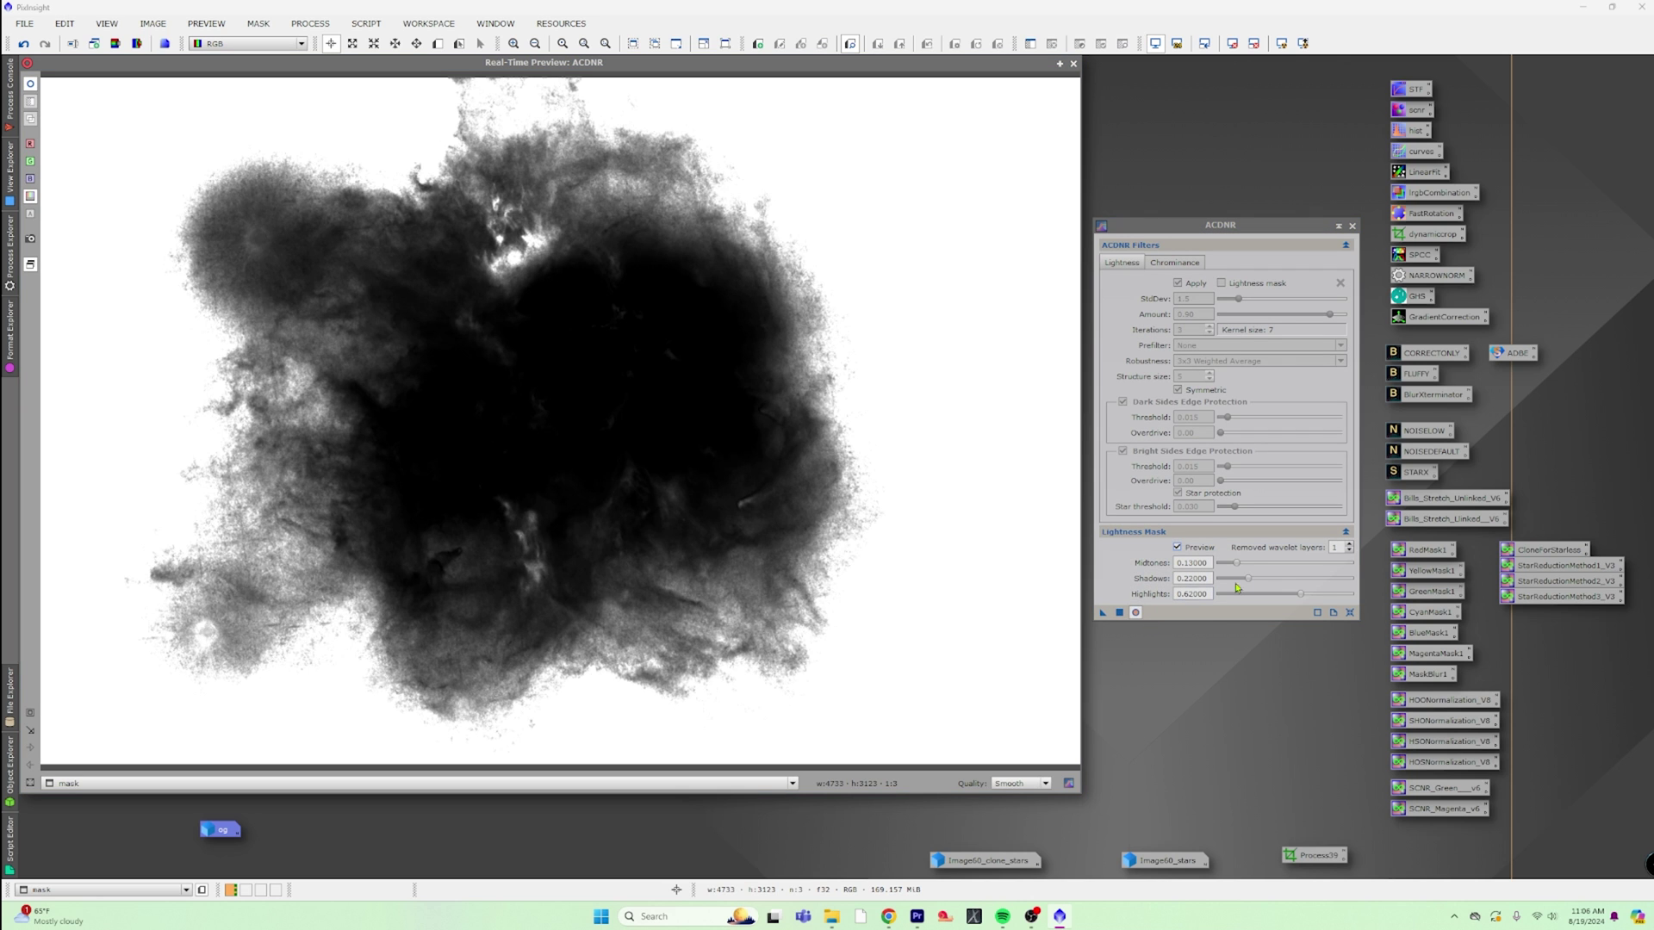
mouse_move(1237, 564)
left_mouse_down()
mouse_move(1271, 569)
mouse_move(1239, 562)
left_mouse_up()
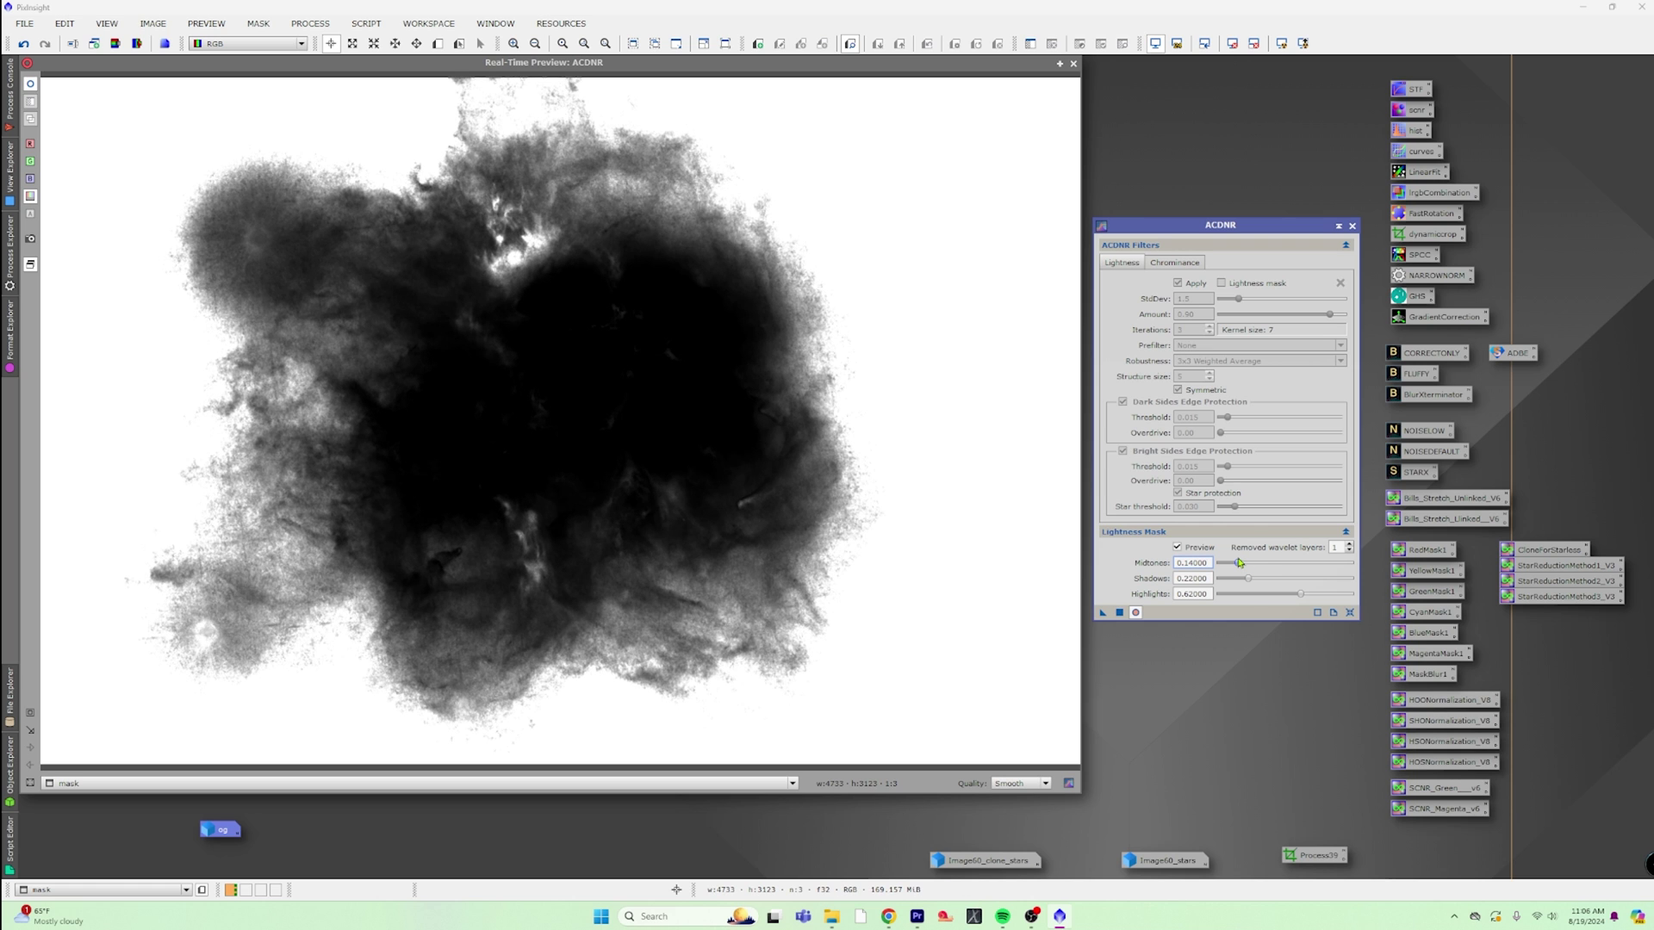
left_click(1120, 613)
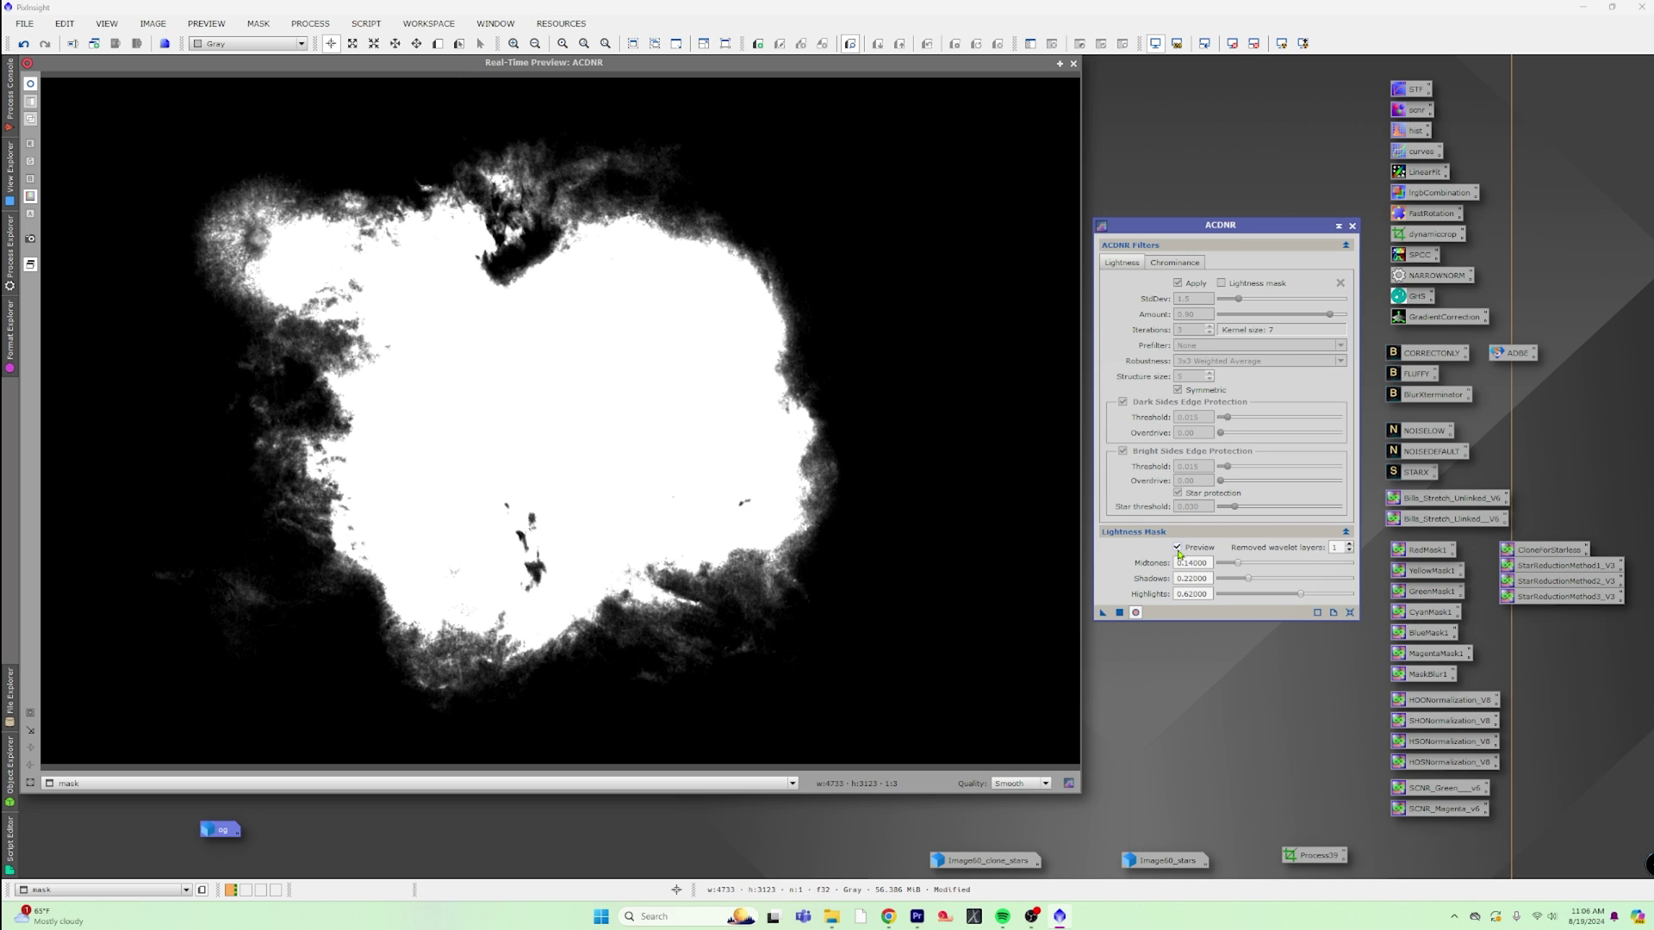
left_click(1349, 227)
Step: Blur the mask image with the saved MaskBlur1 process
left_click(1073, 63)
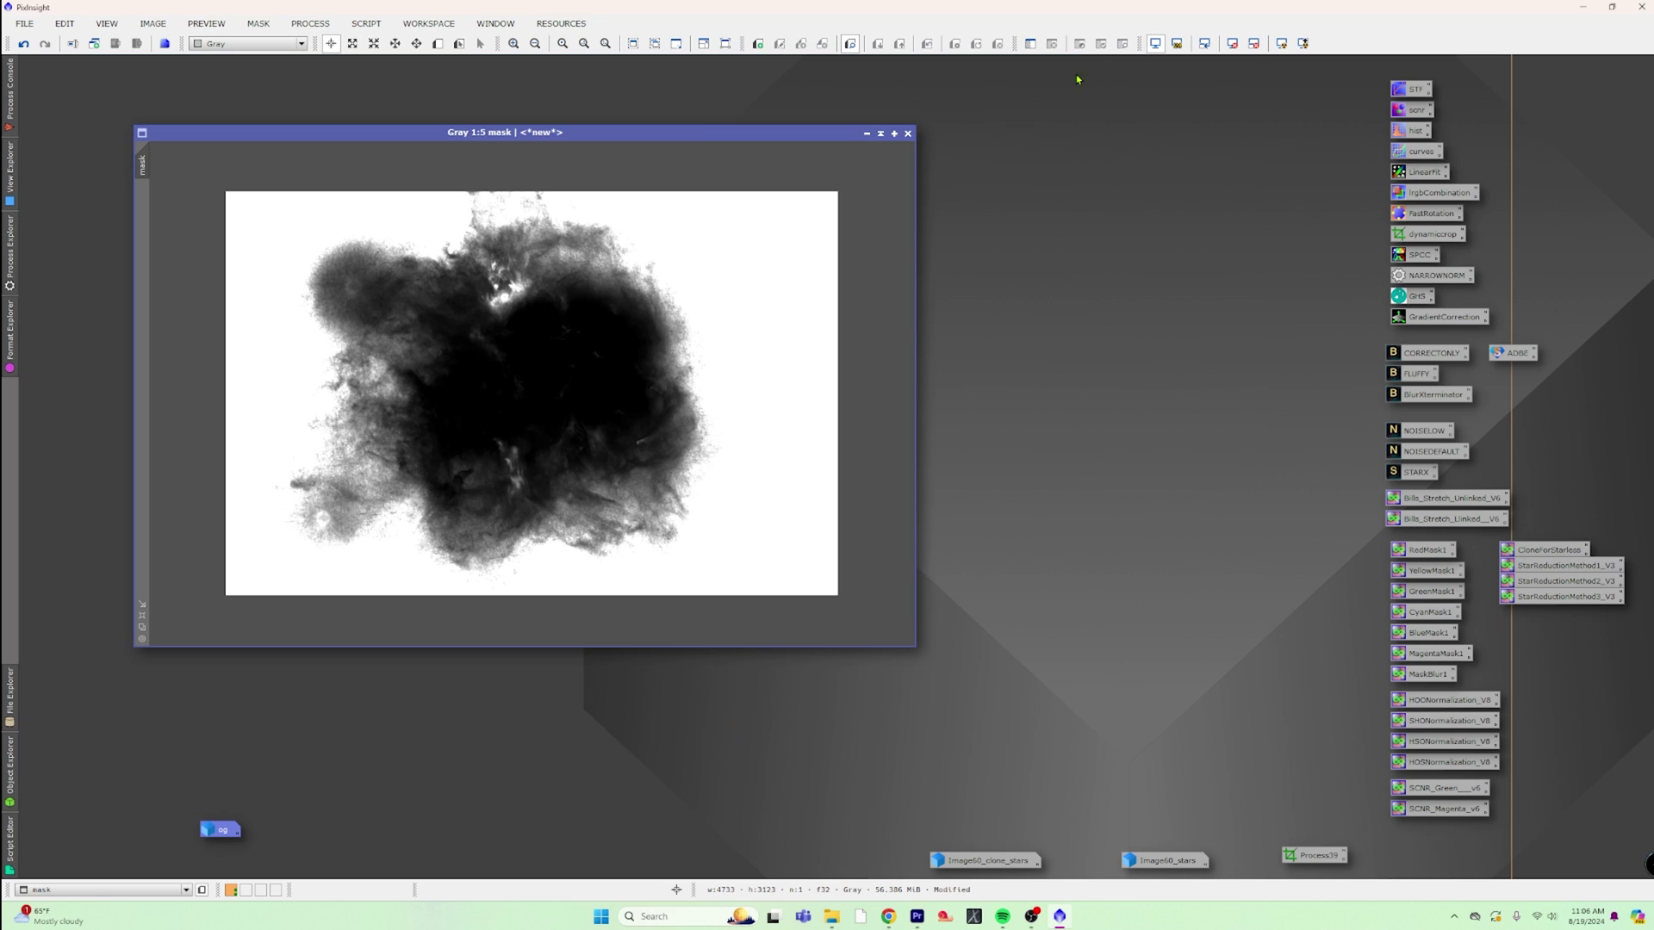
left_click_drag(695, 135, 915, 117)
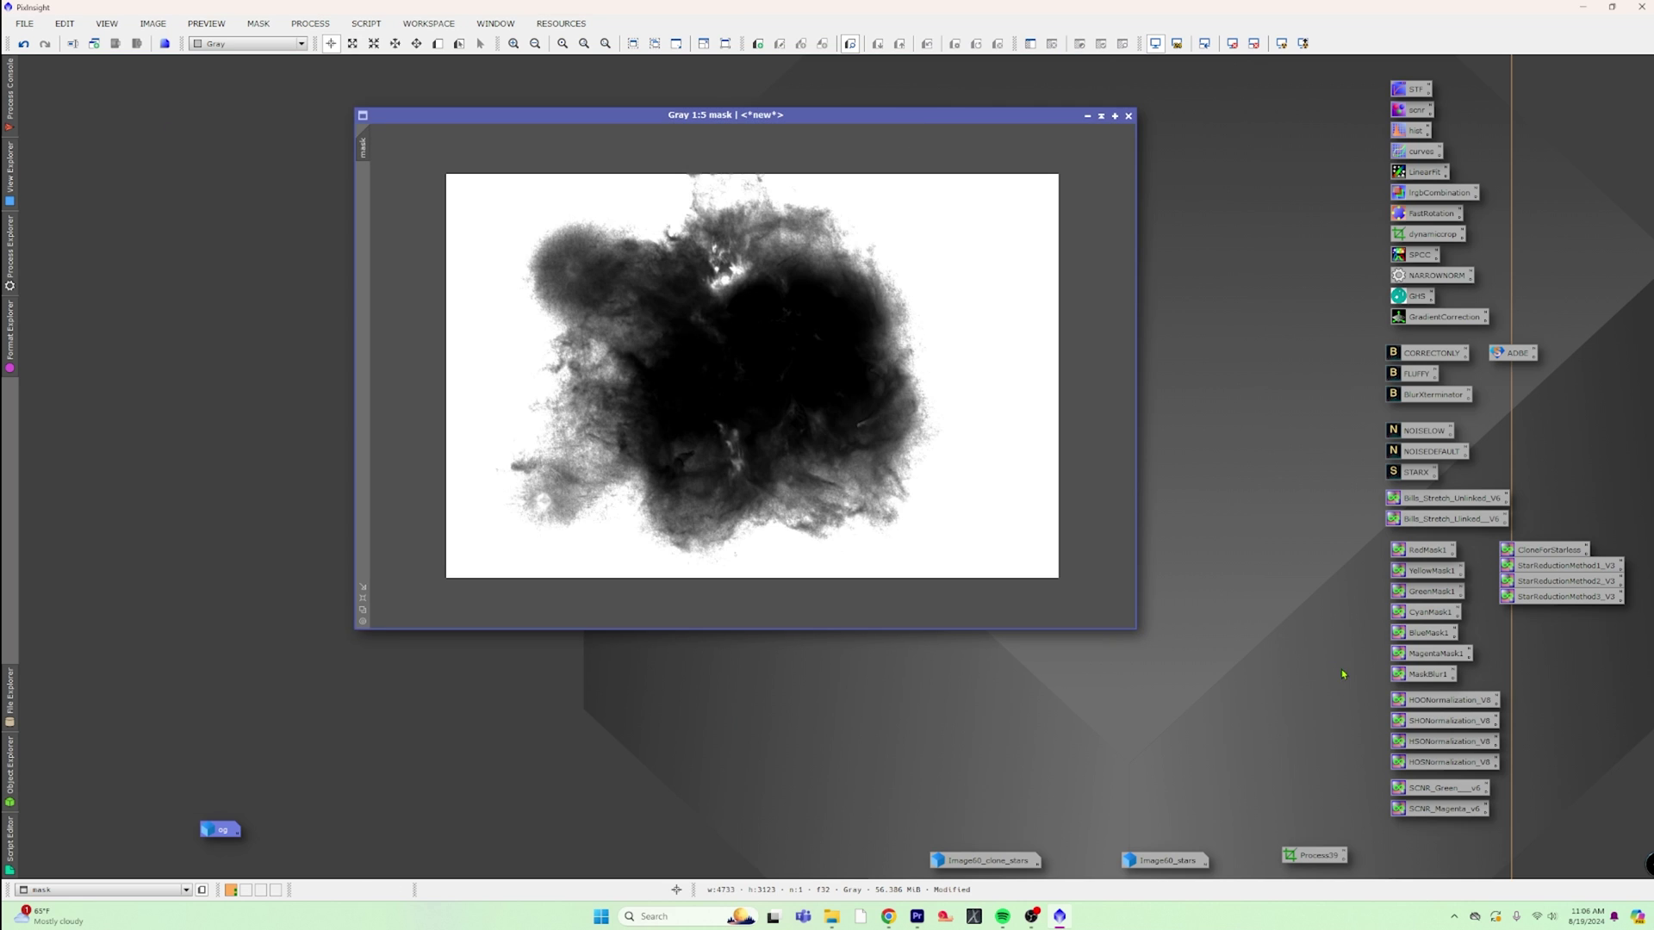
left_click(1427, 675)
left_click_drag(1427, 676, 862, 428)
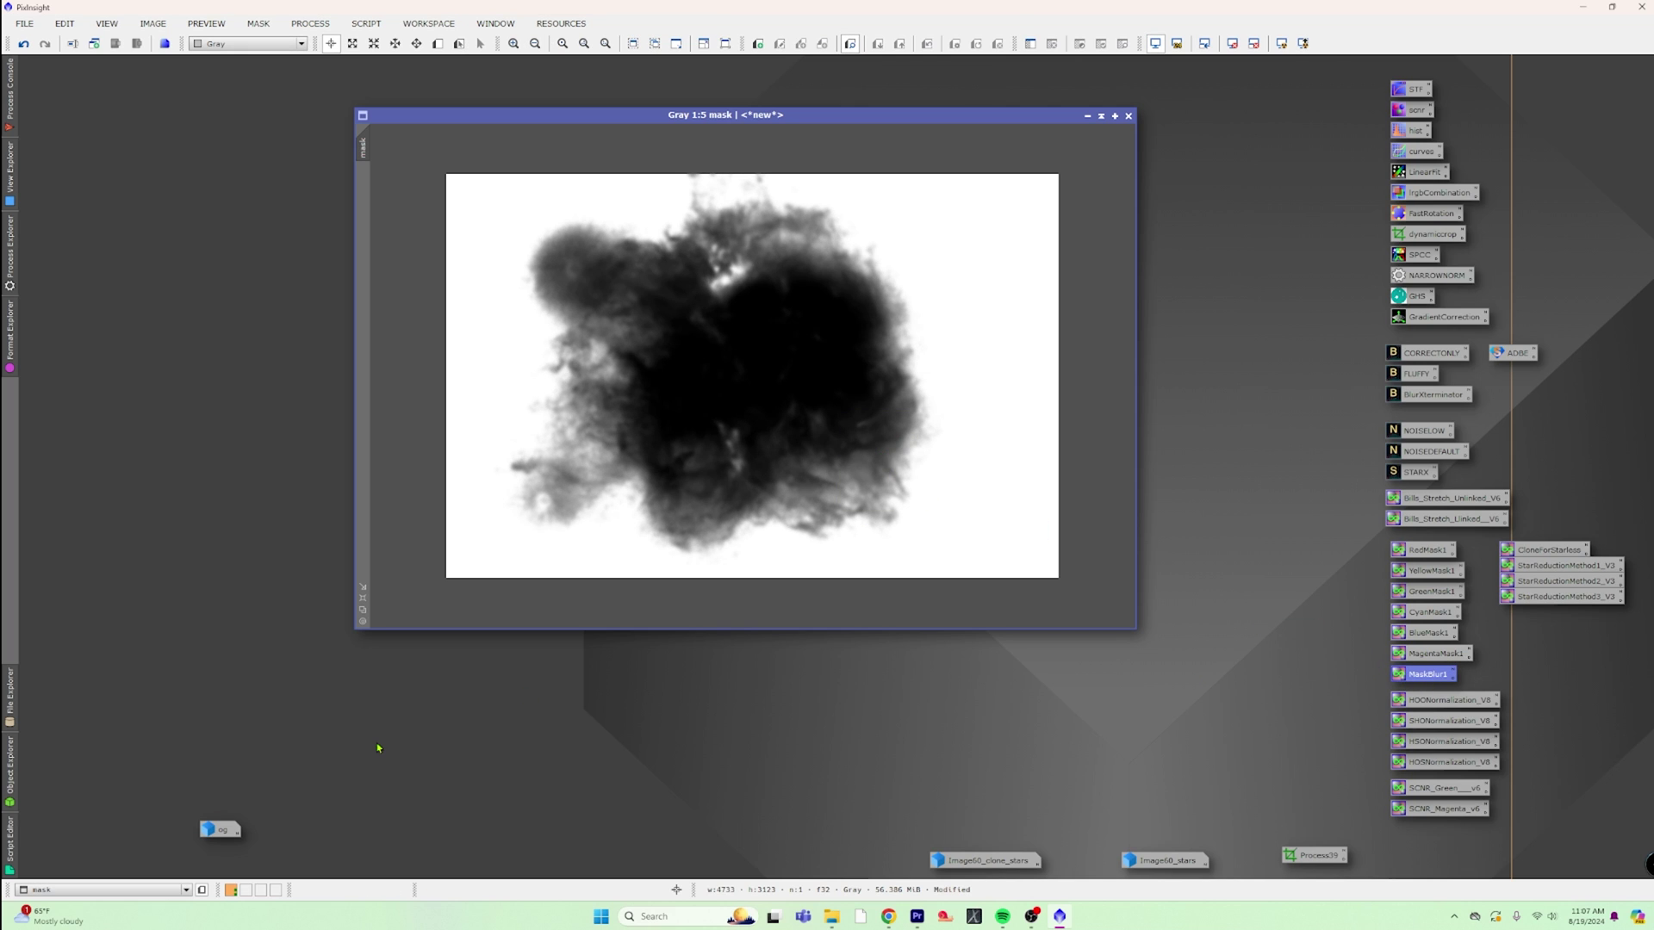
Step: Restore og, apply the mask image to it, and iconize the mask
double_click(221, 830)
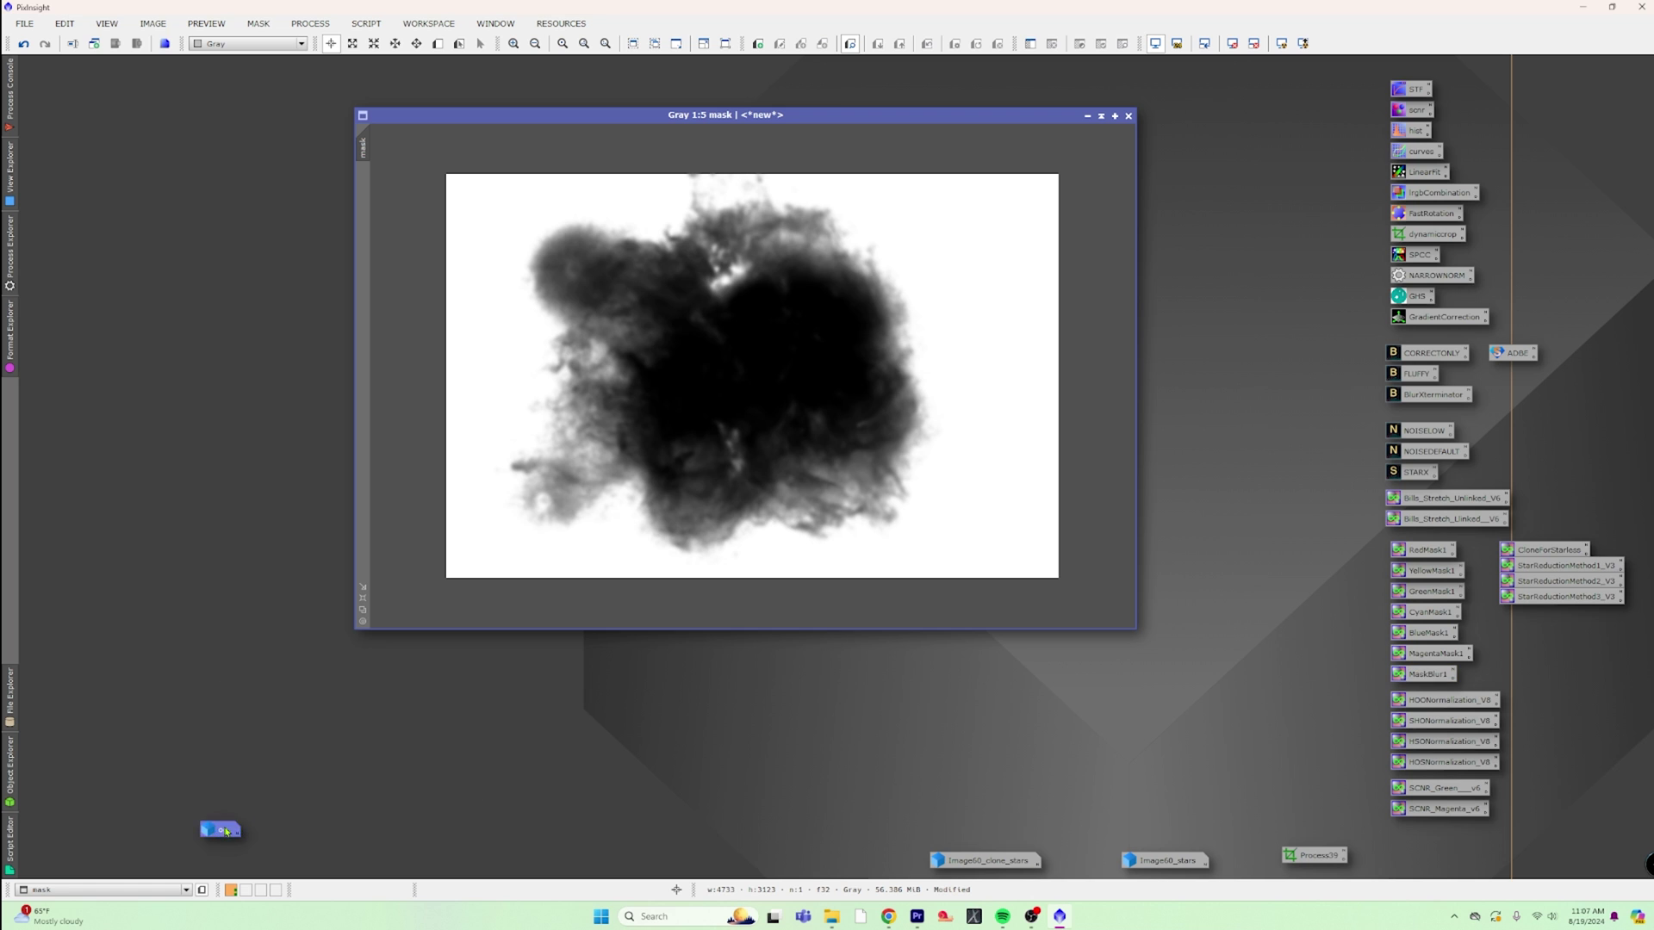
left_click_drag(877, 118, 1149, 130)
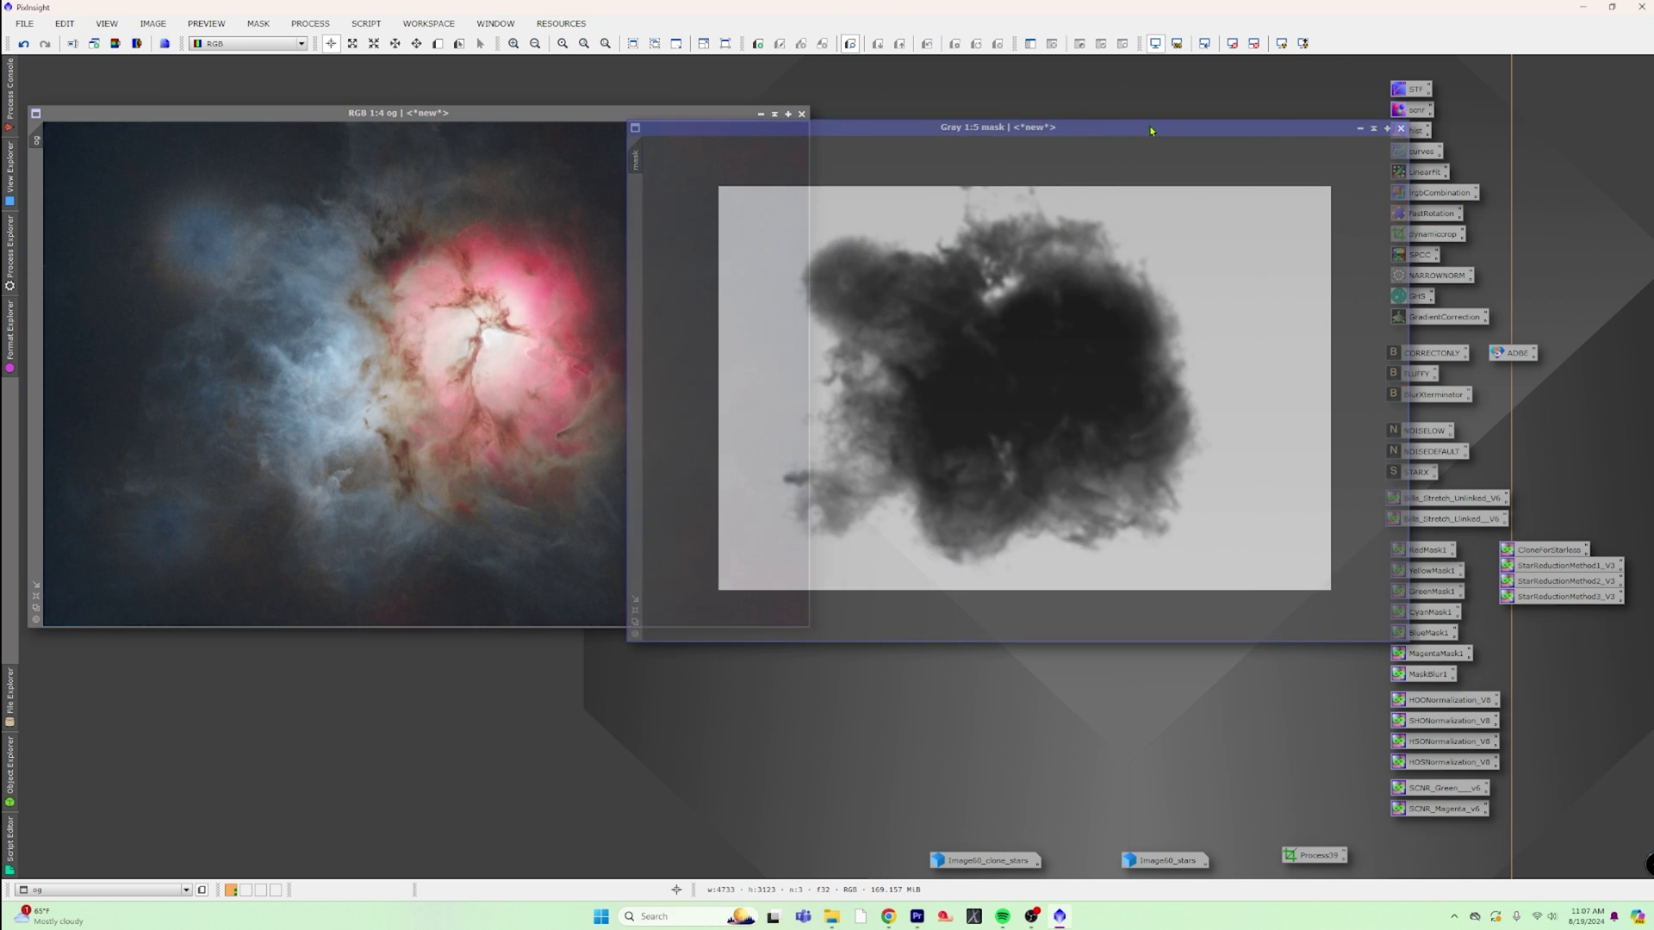
left_click_drag(638, 165, 33, 196)
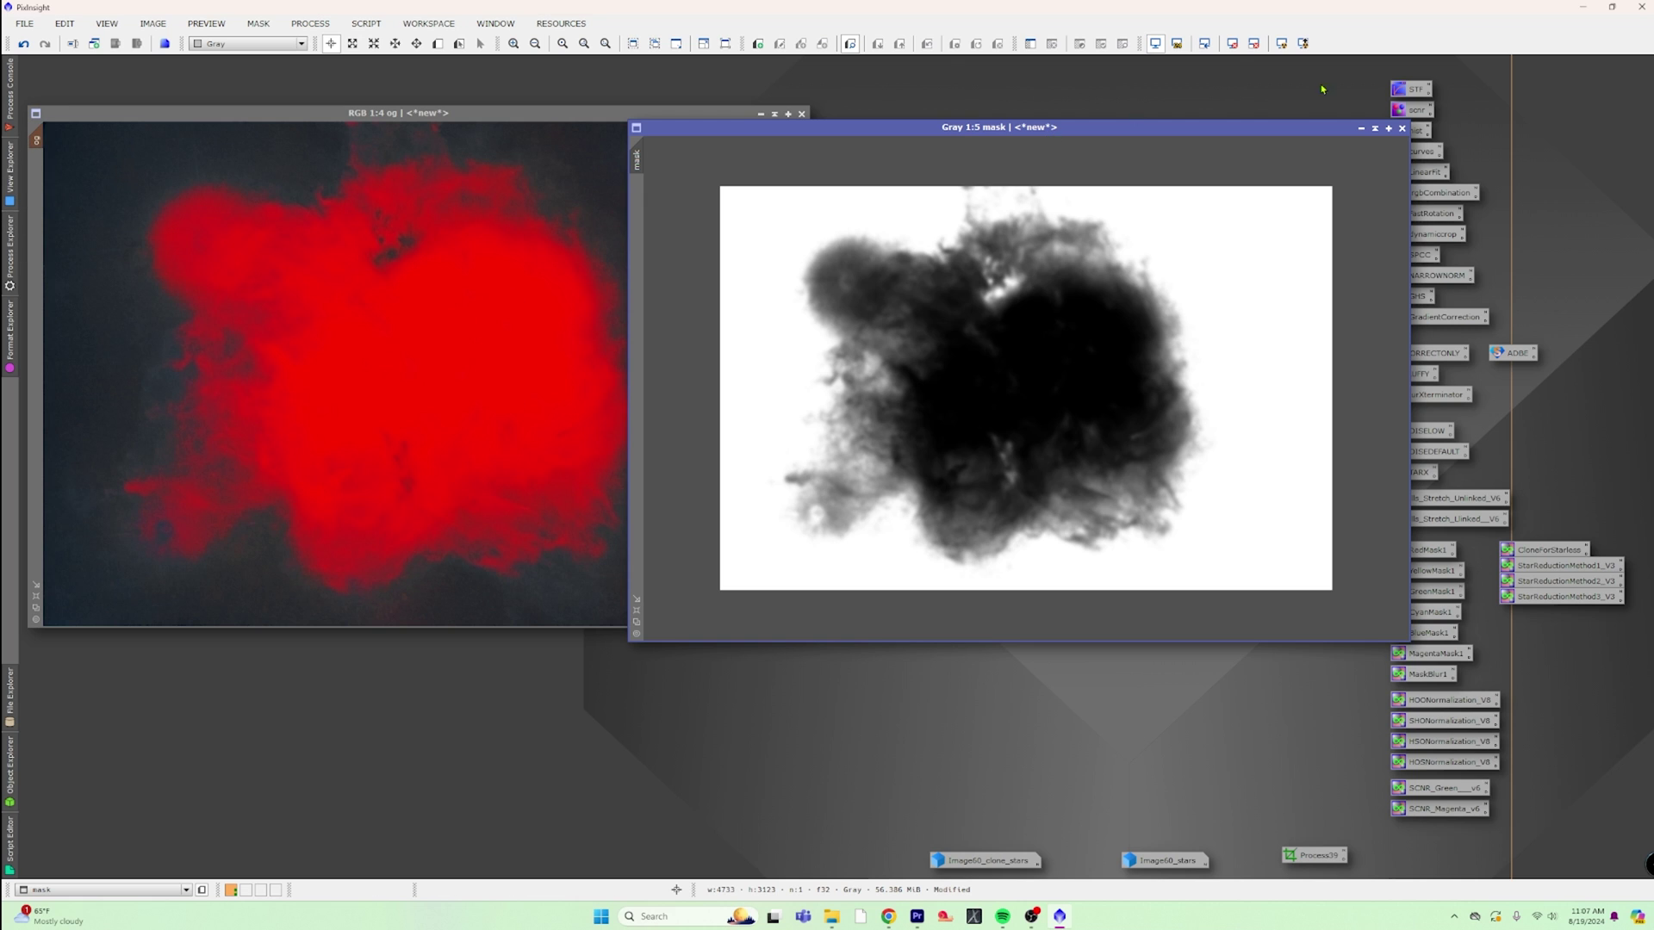
left_click(1361, 127)
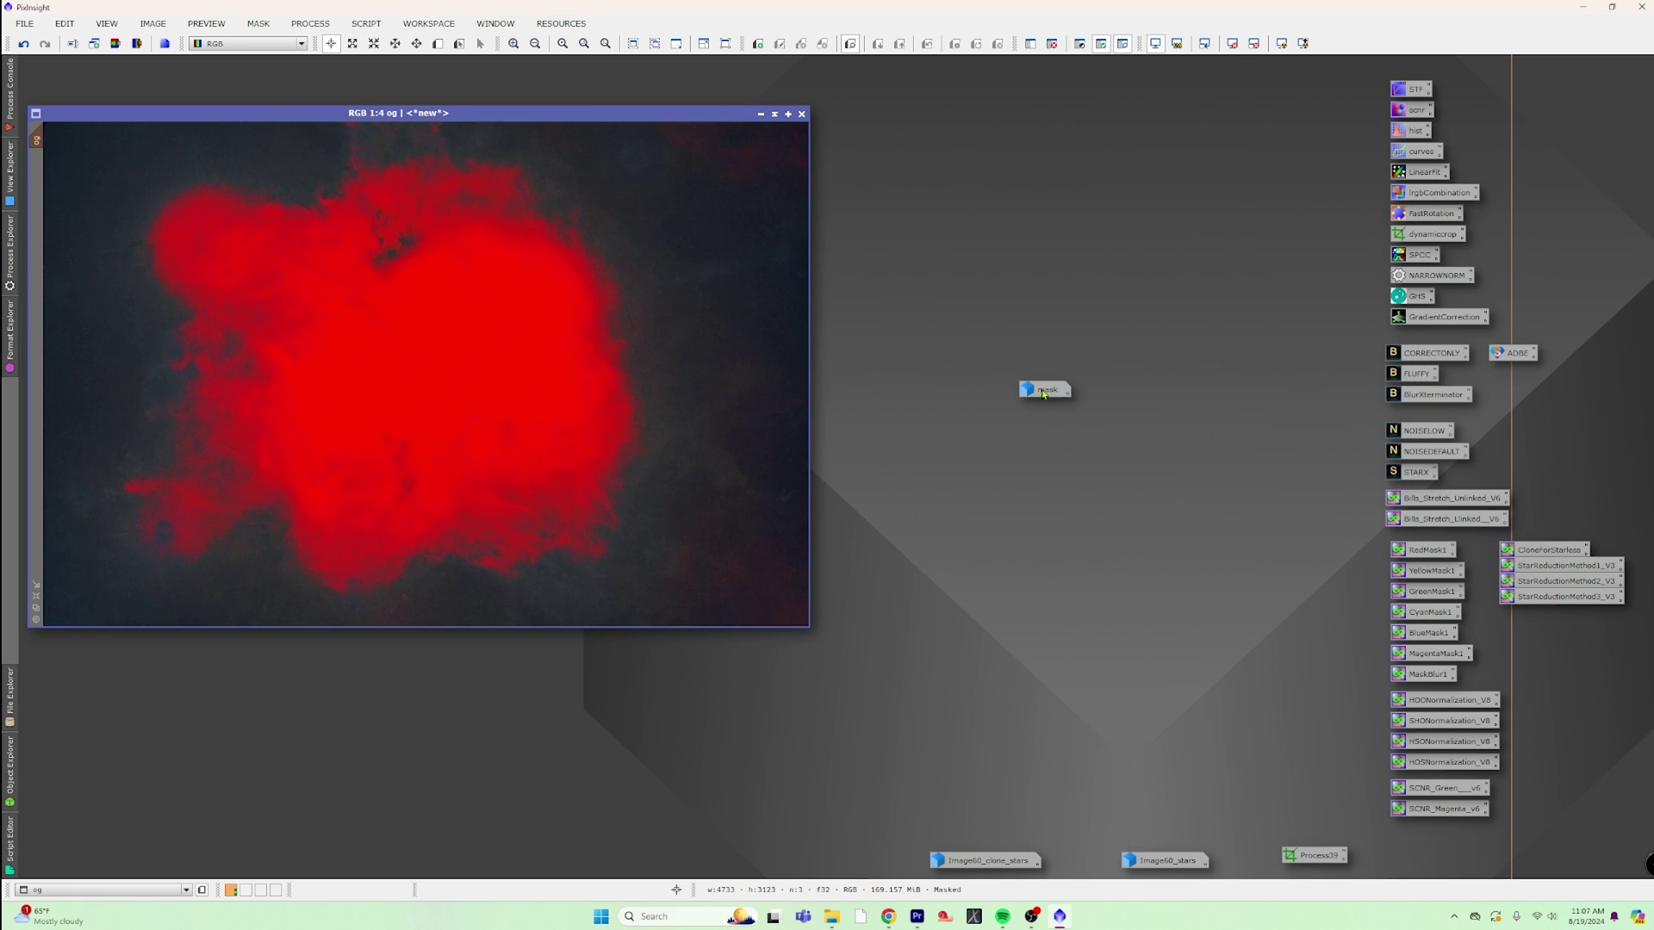
left_click_drag(1043, 392, 229, 781)
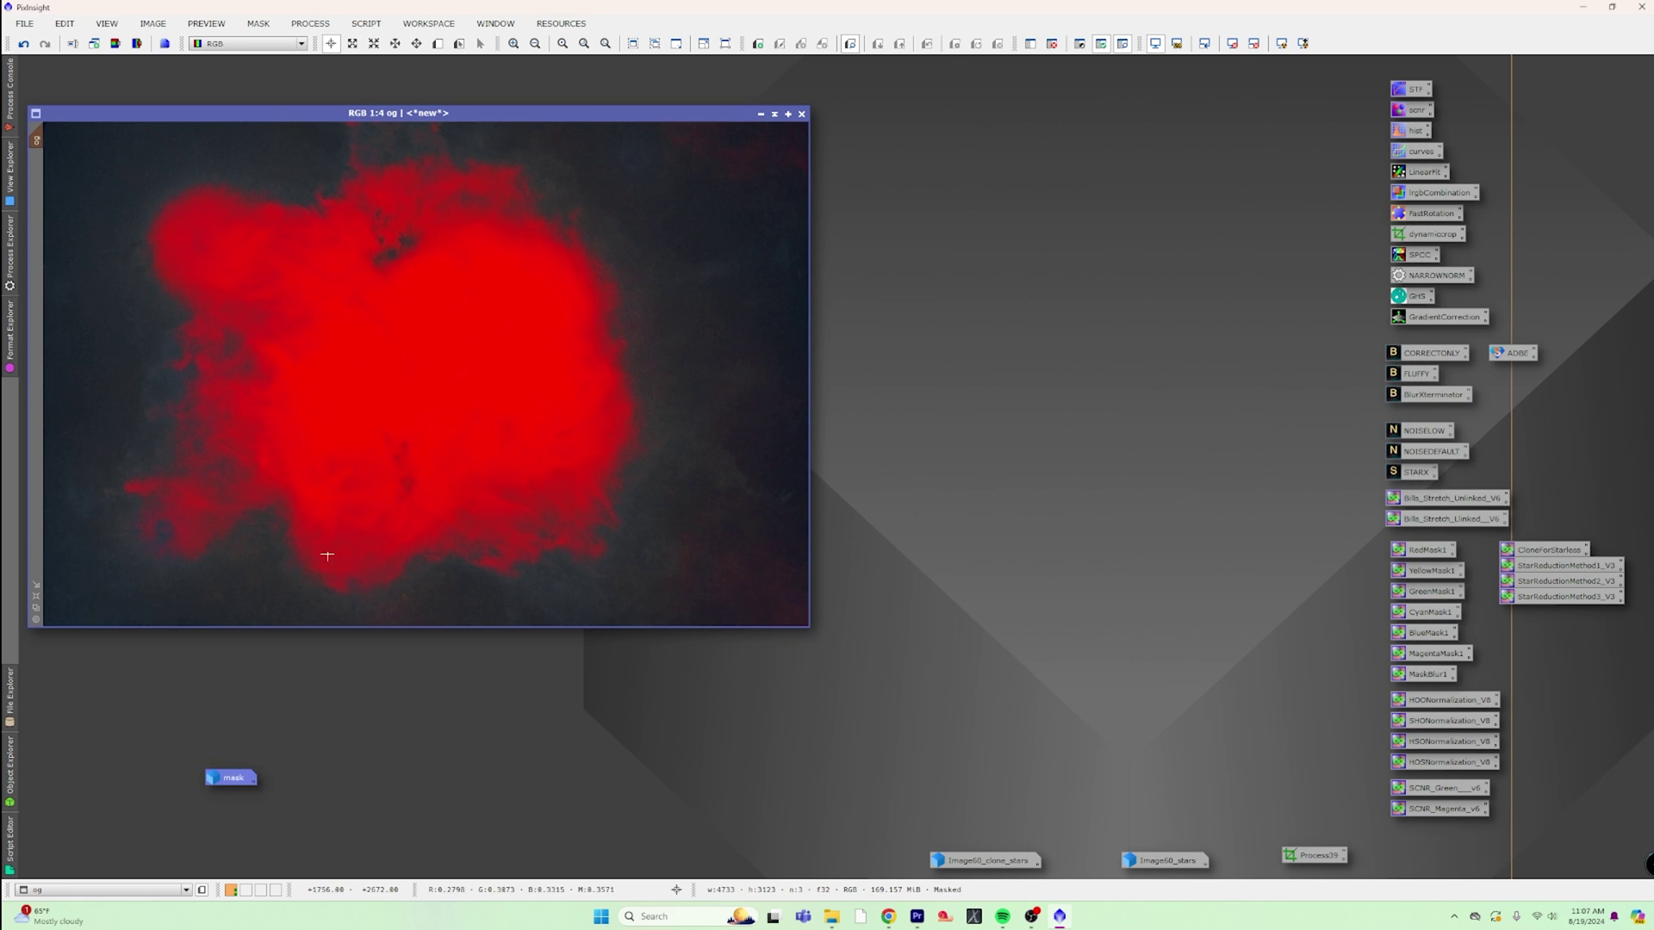
Step: Run ImageBlend with og as base and Image60_stars in Screen mode
left_click(366, 24)
mouse_move(425, 274)
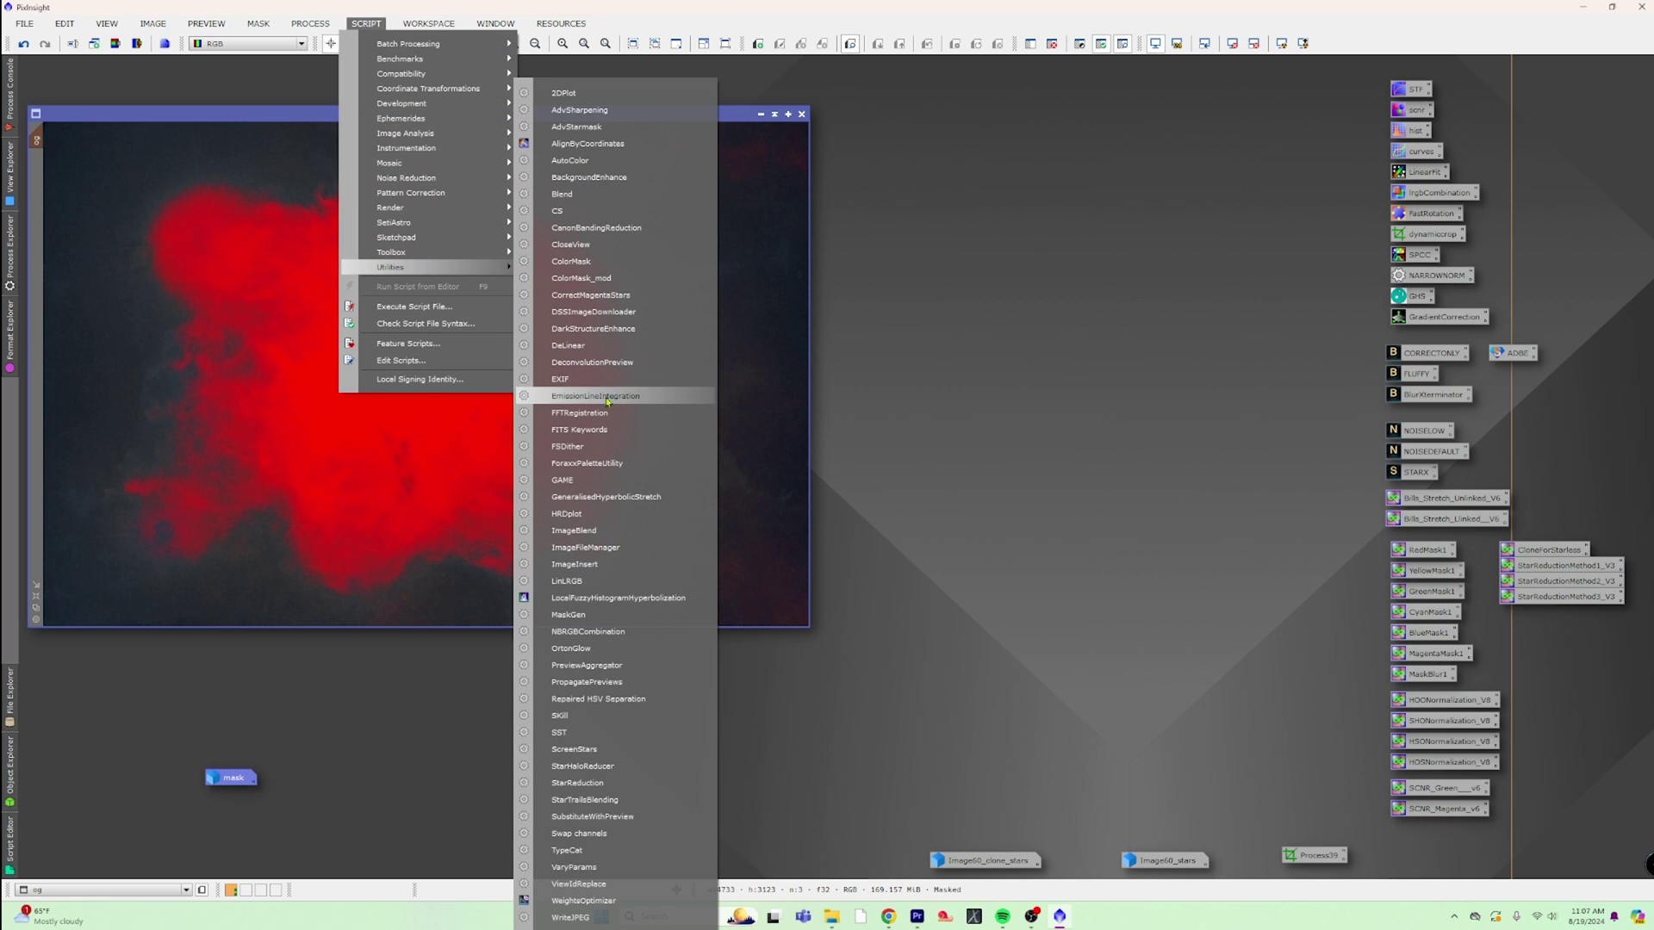
left_click(626, 532)
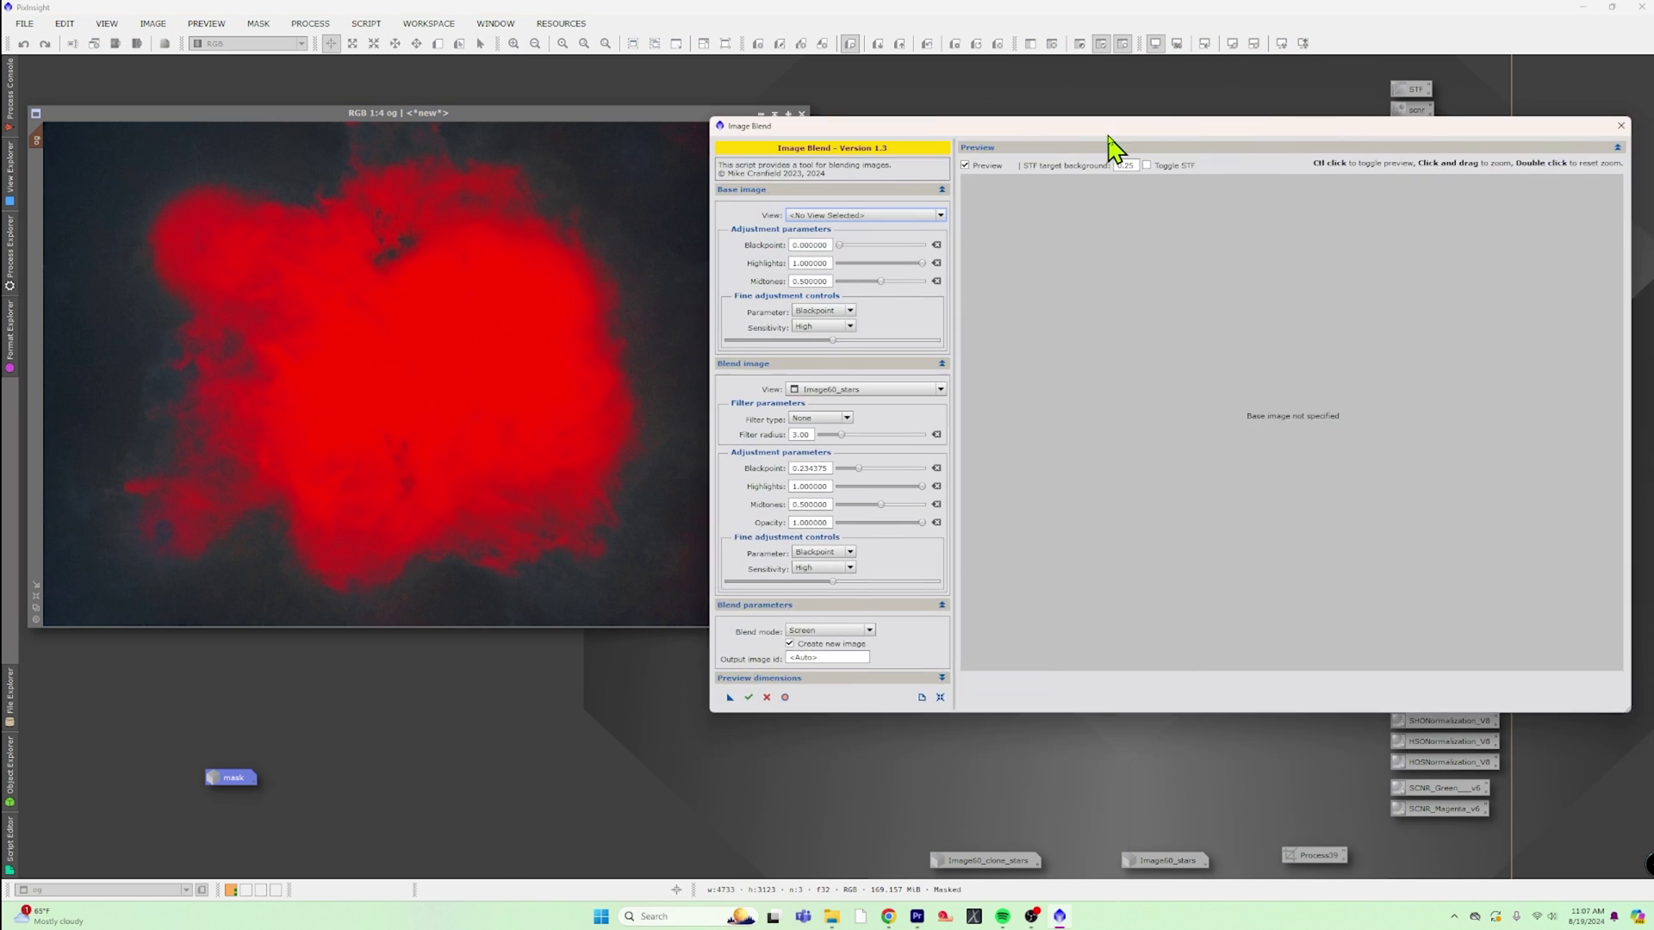
mouse_move(1103, 137)
left_mouse_down()
mouse_move(1062, 121)
mouse_move(1087, 119)
left_mouse_up()
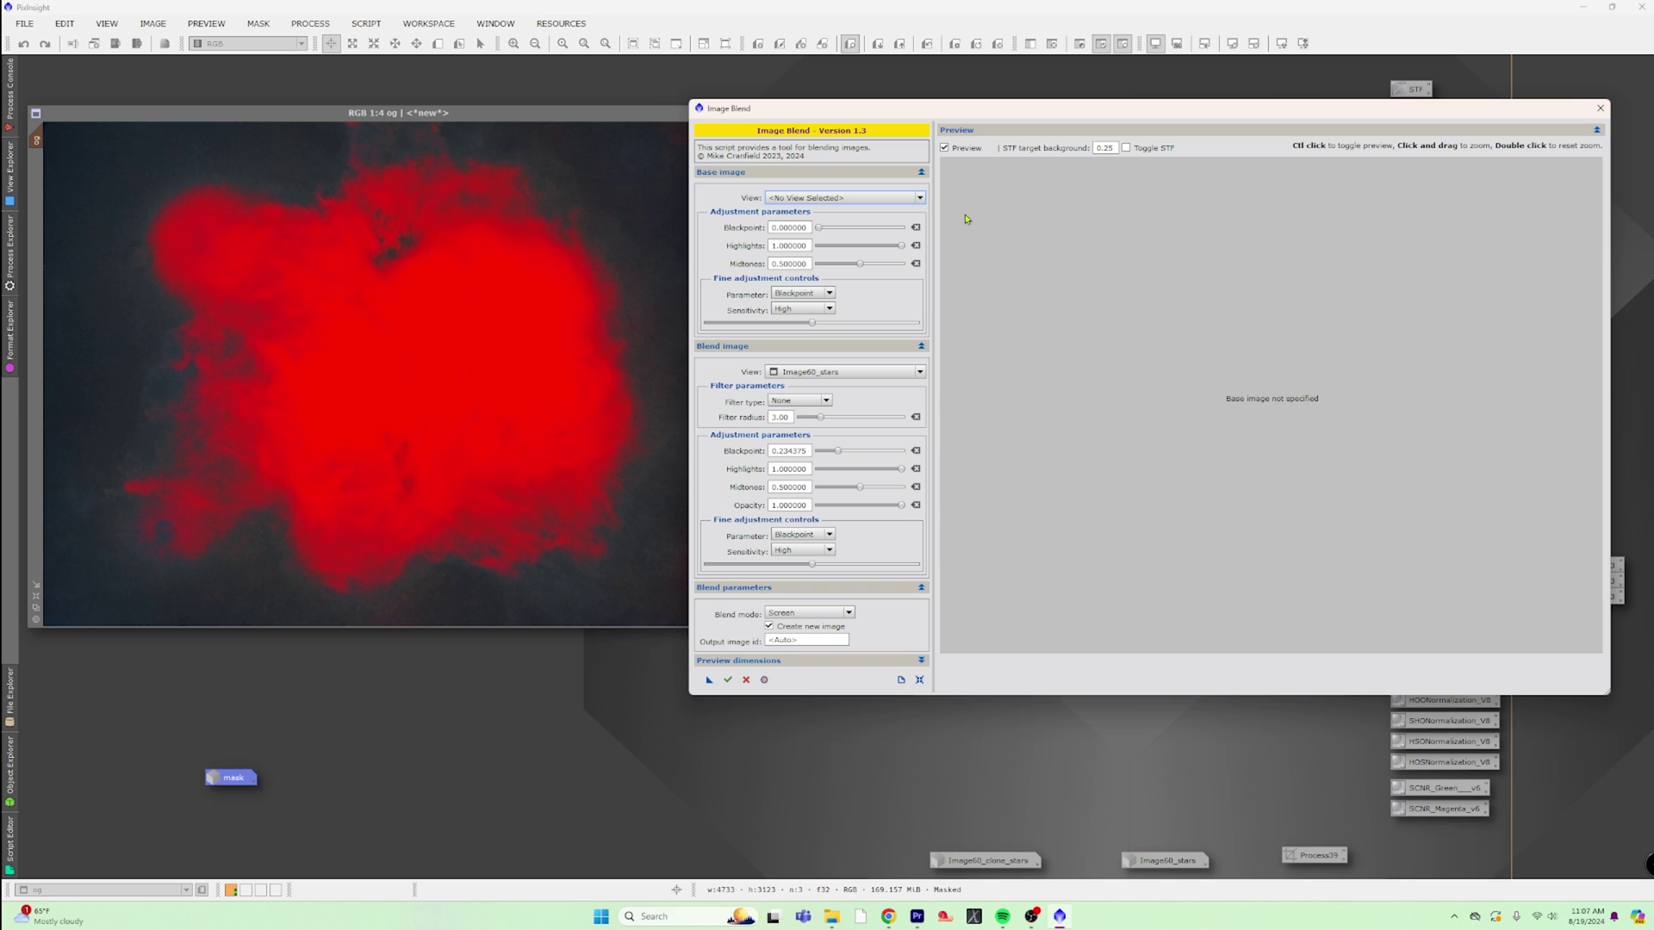
left_click(920, 198)
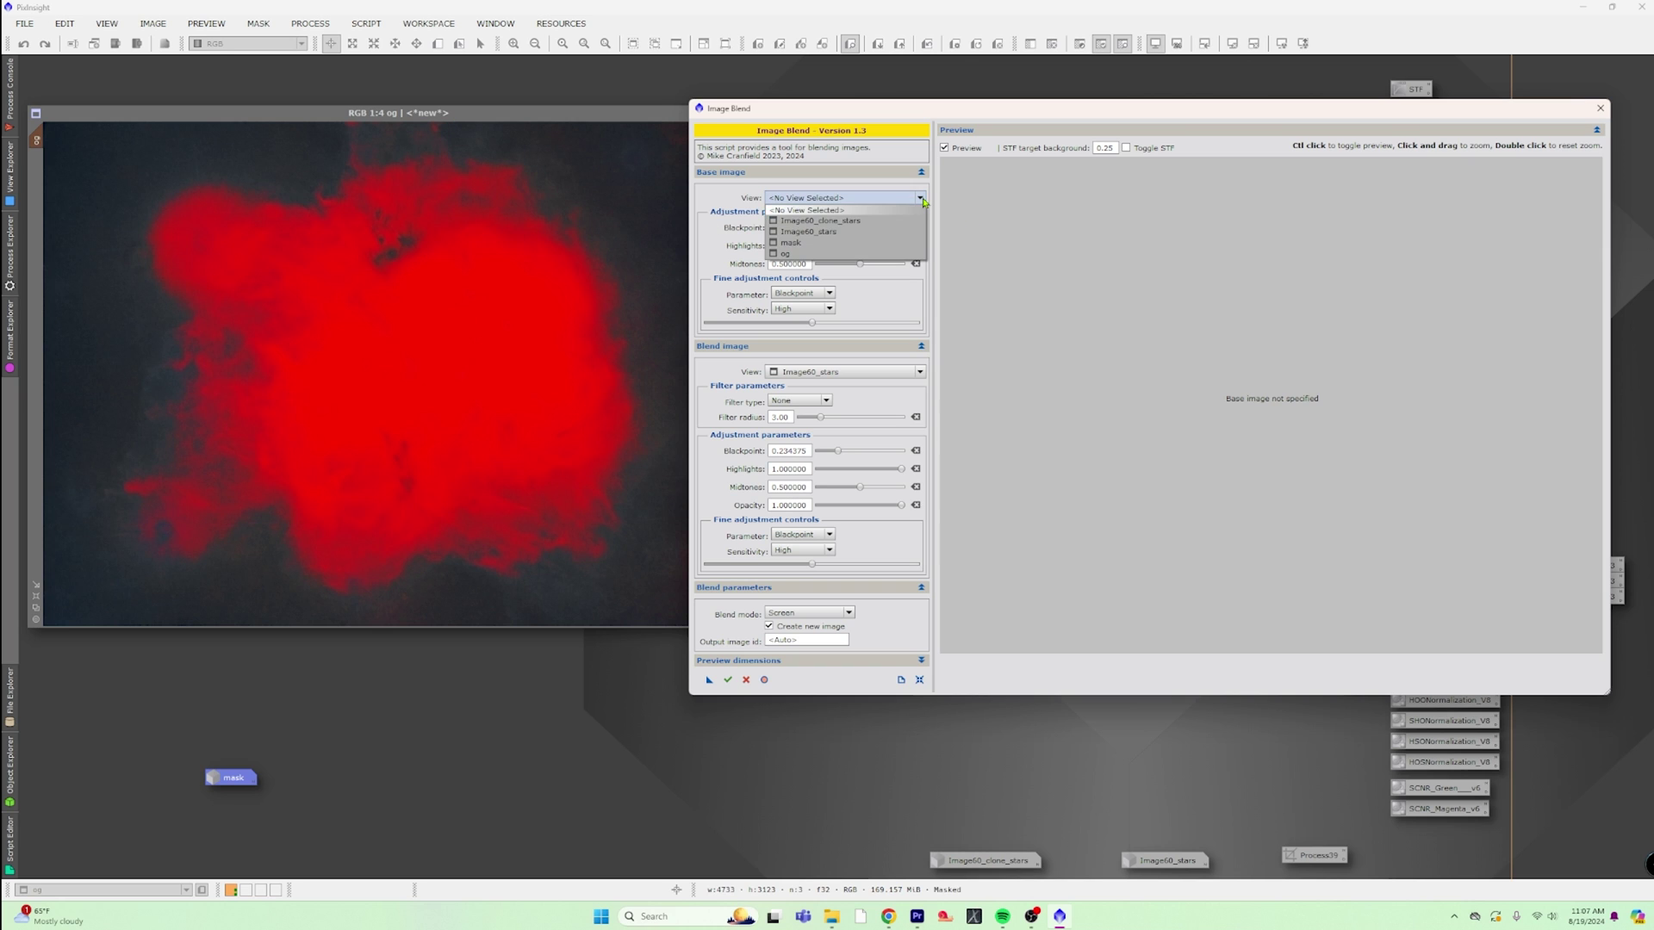
left_click(823, 253)
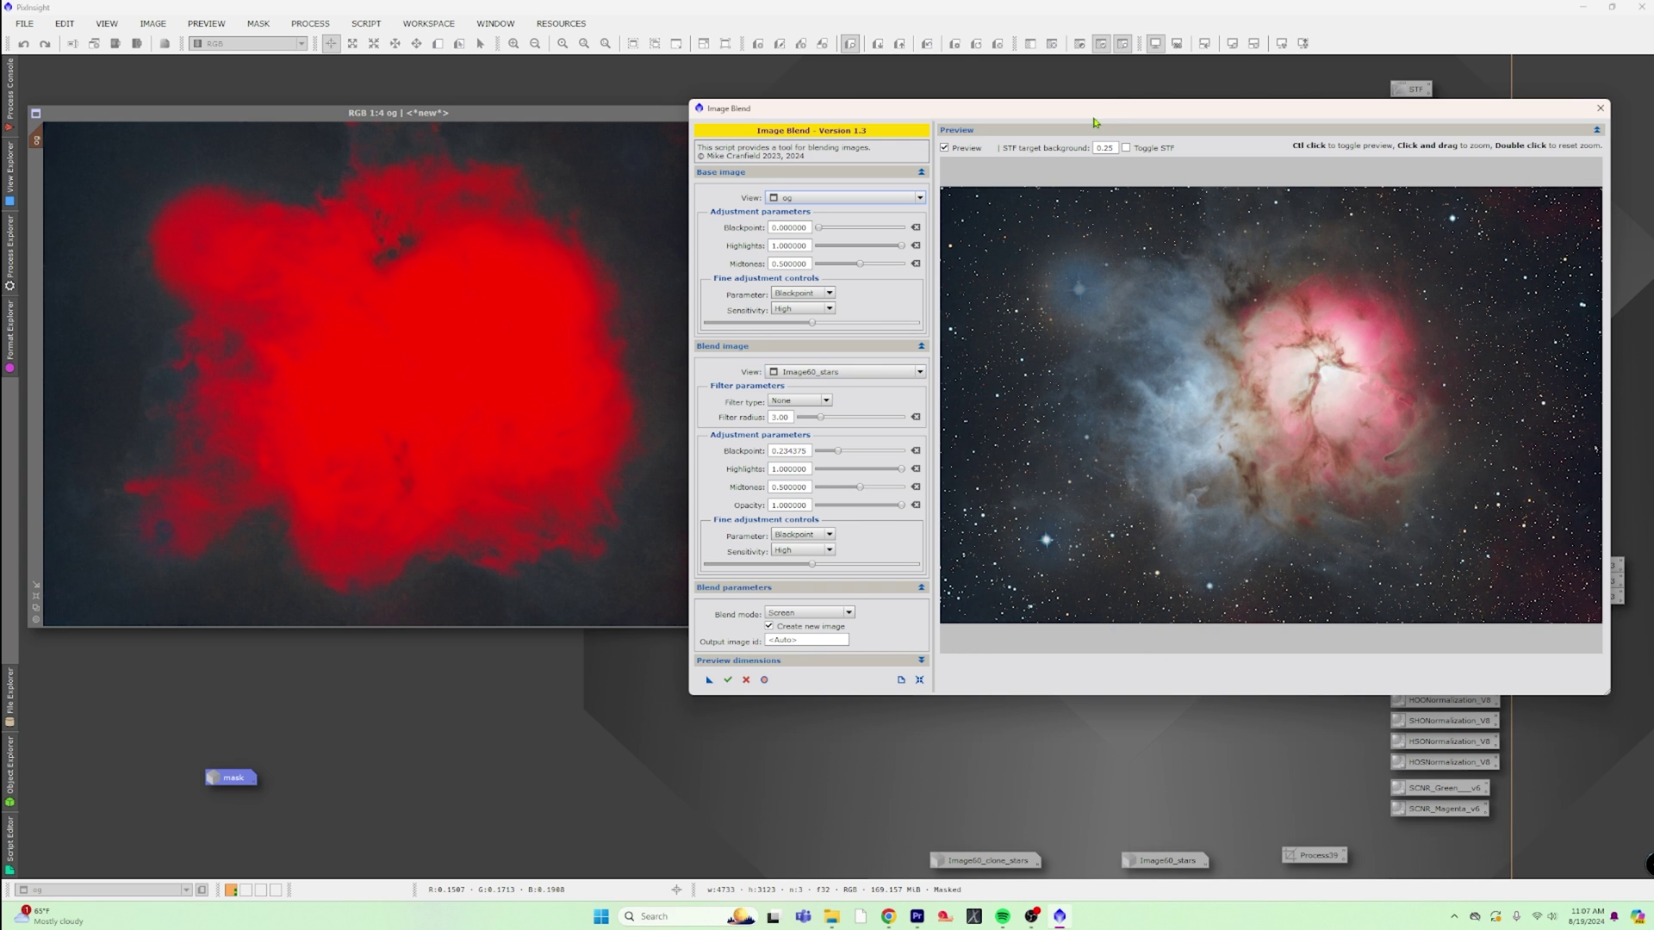
left_click_drag(1095, 111, 716, 93)
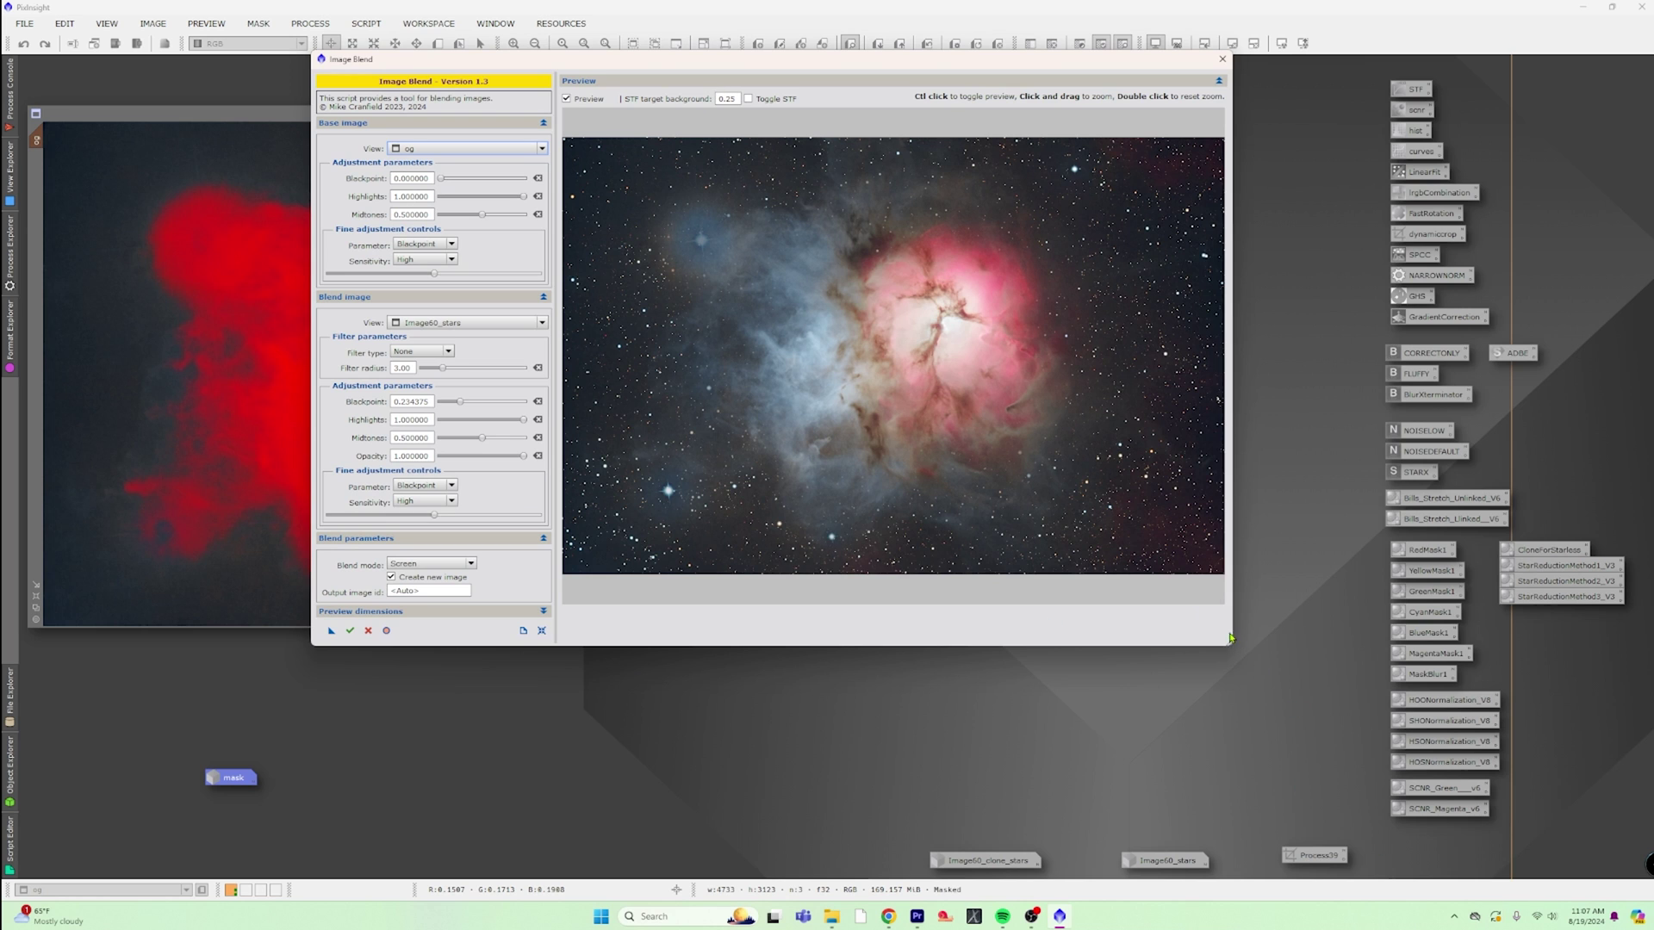
left_click_drag(1229, 638, 1406, 805)
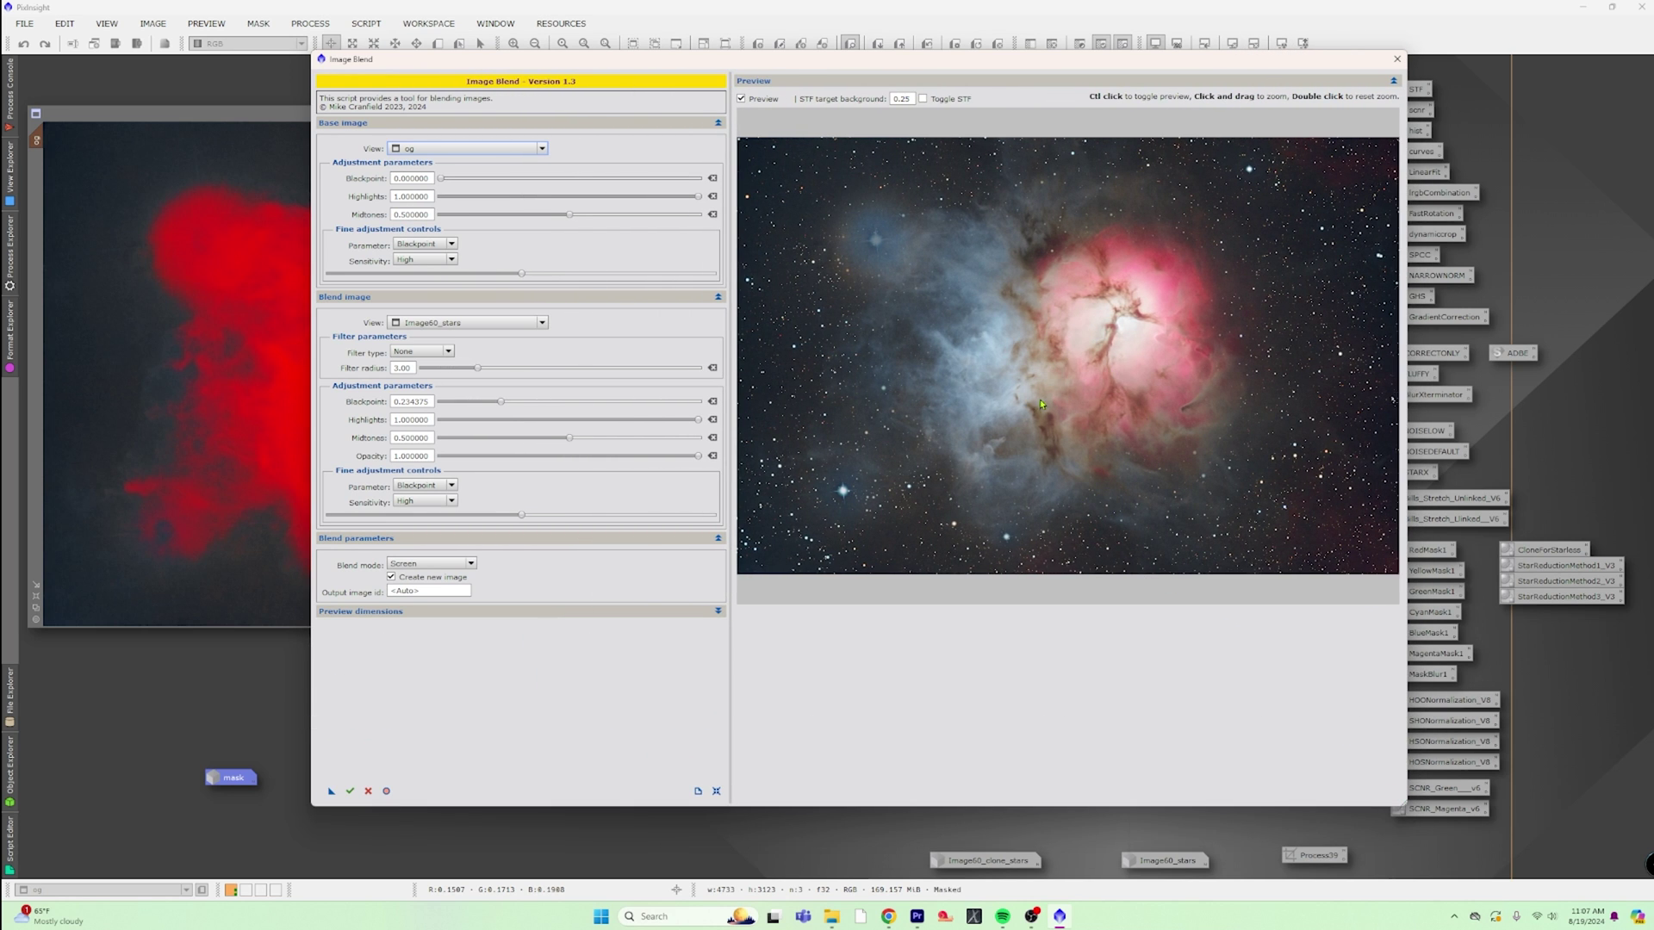
left_click(348, 790)
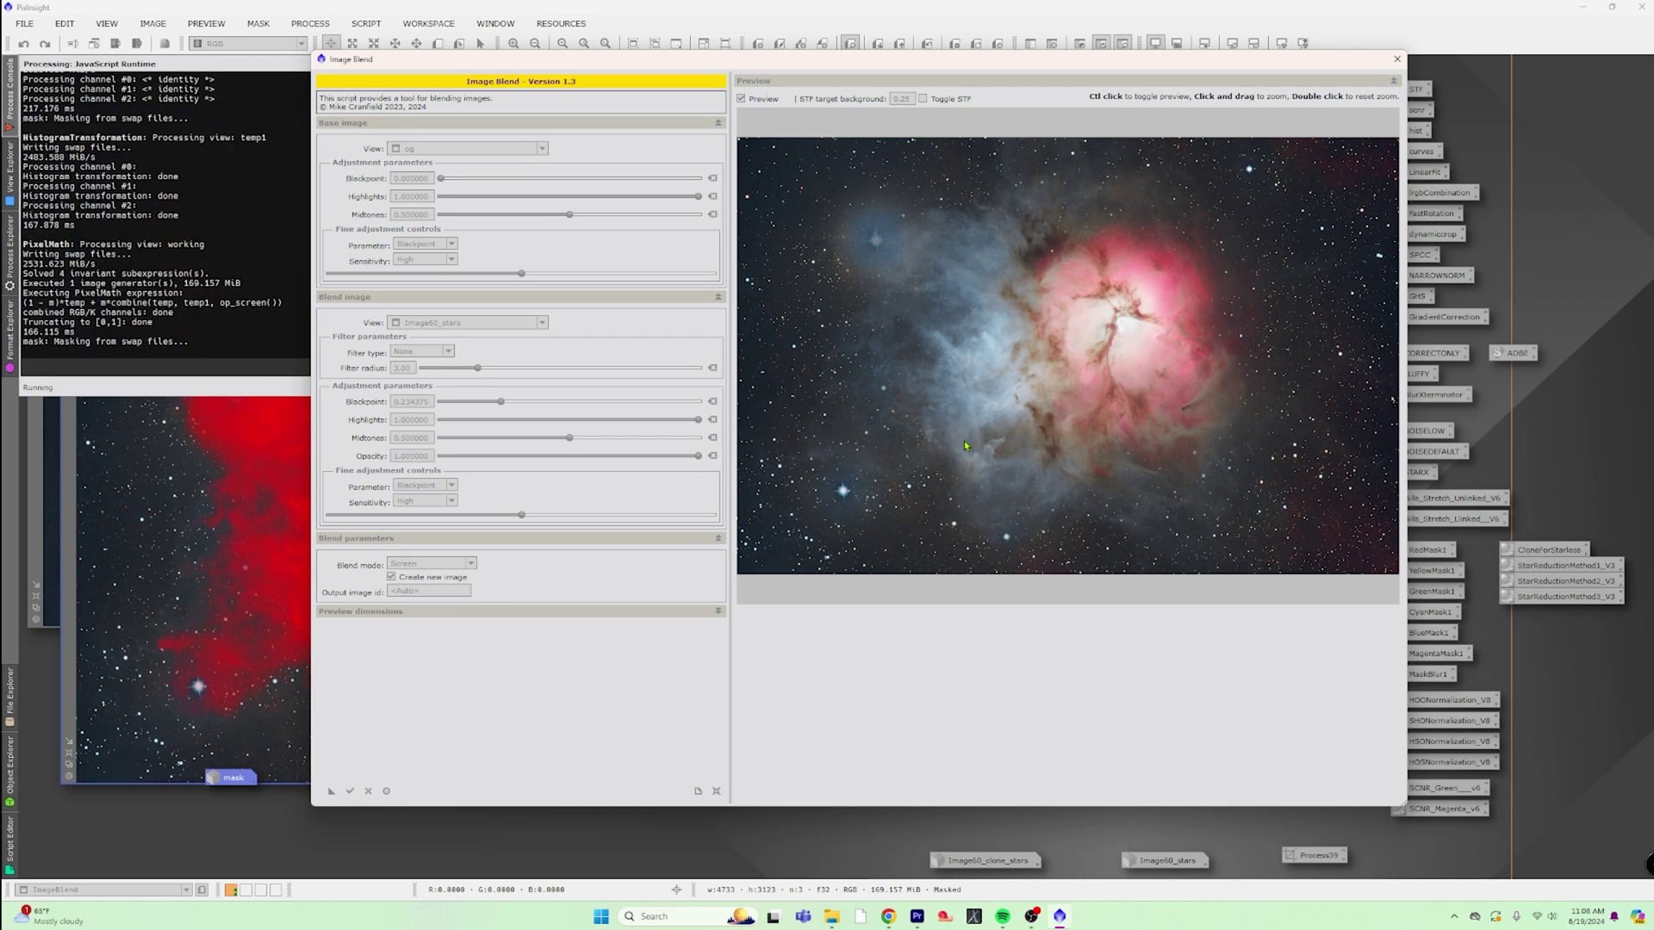
Step: Remove the mask from the new ImageBlend image and zoom in to inspect it
left_click(1396, 59)
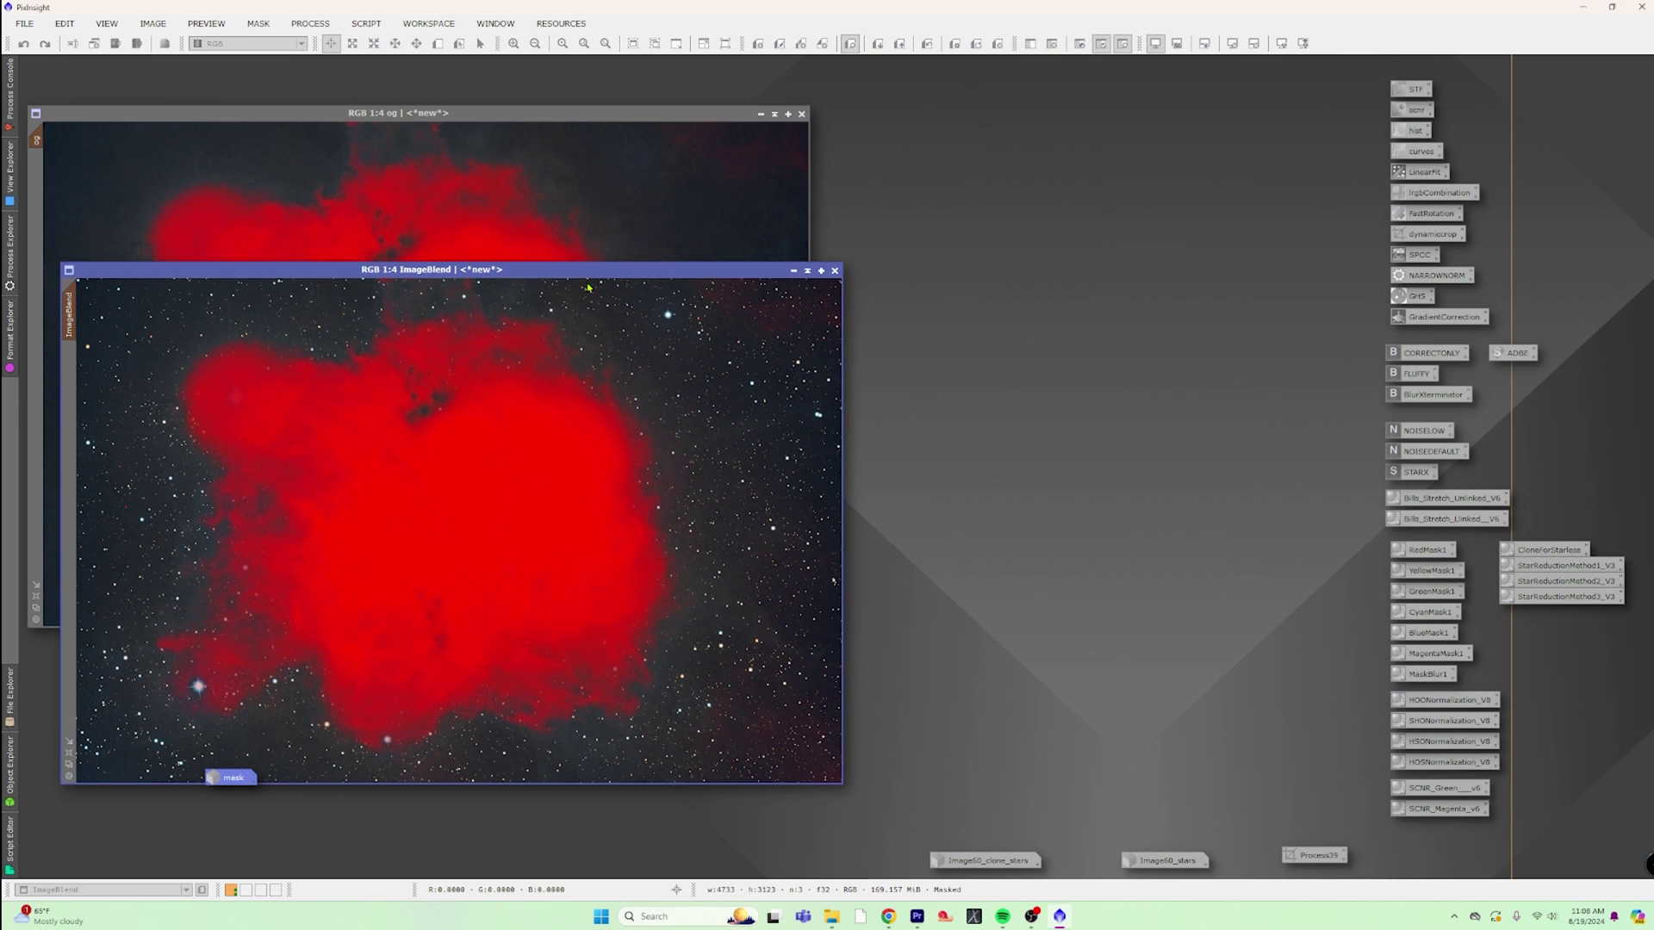
left_click_drag(589, 270, 959, 193)
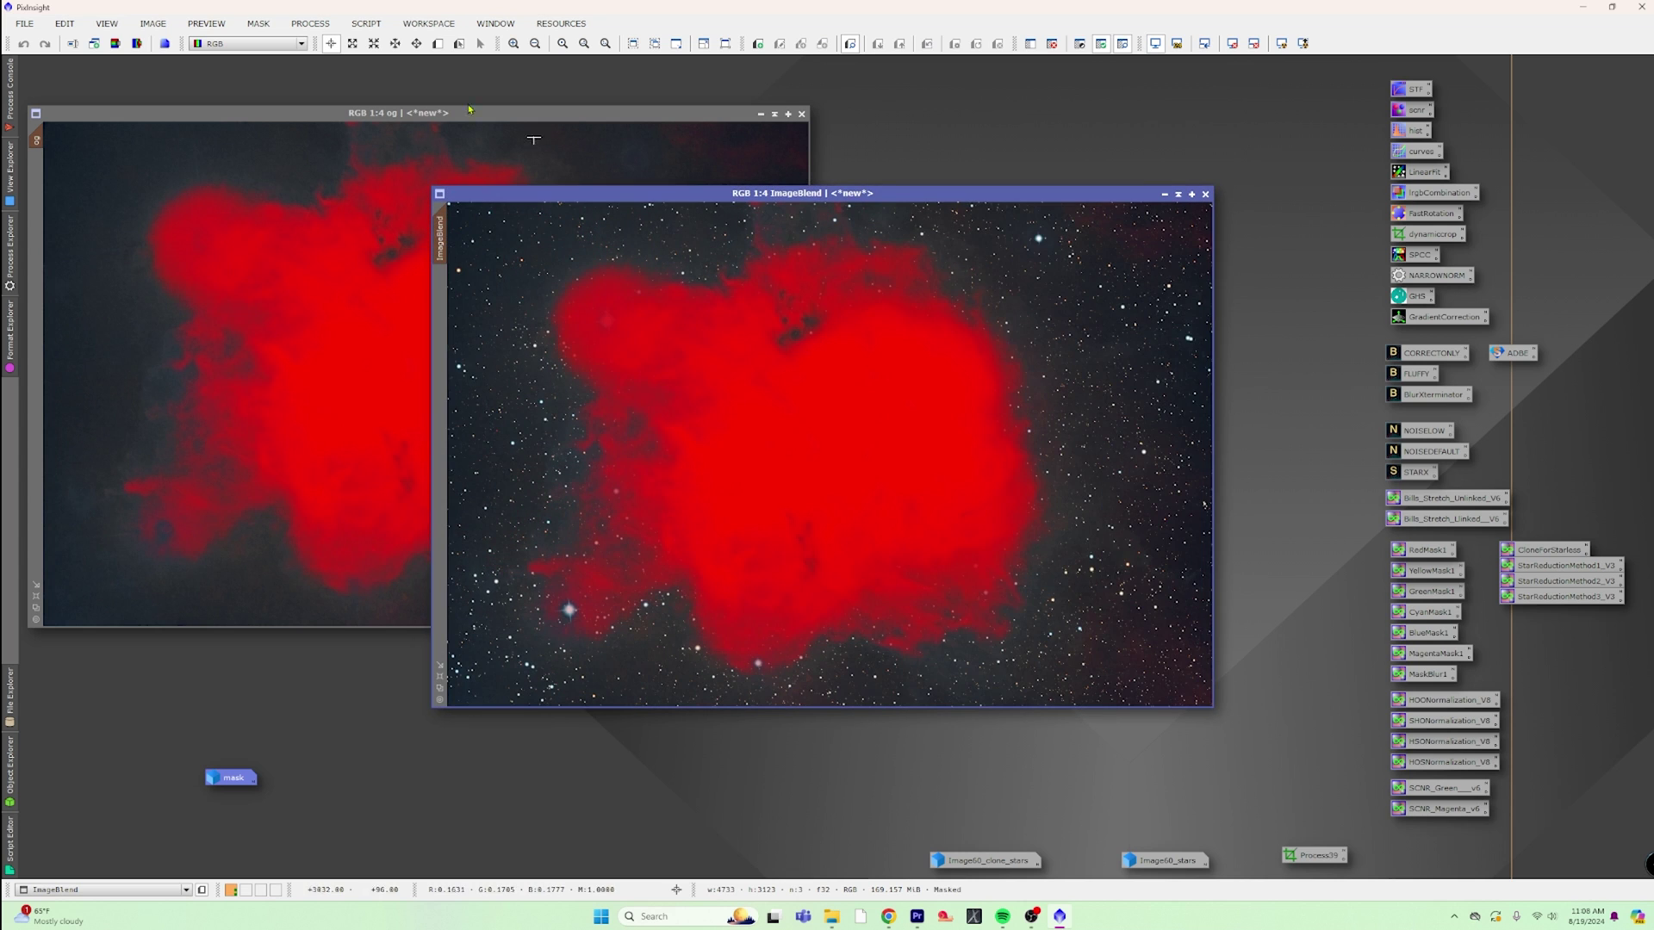
left_click(259, 24)
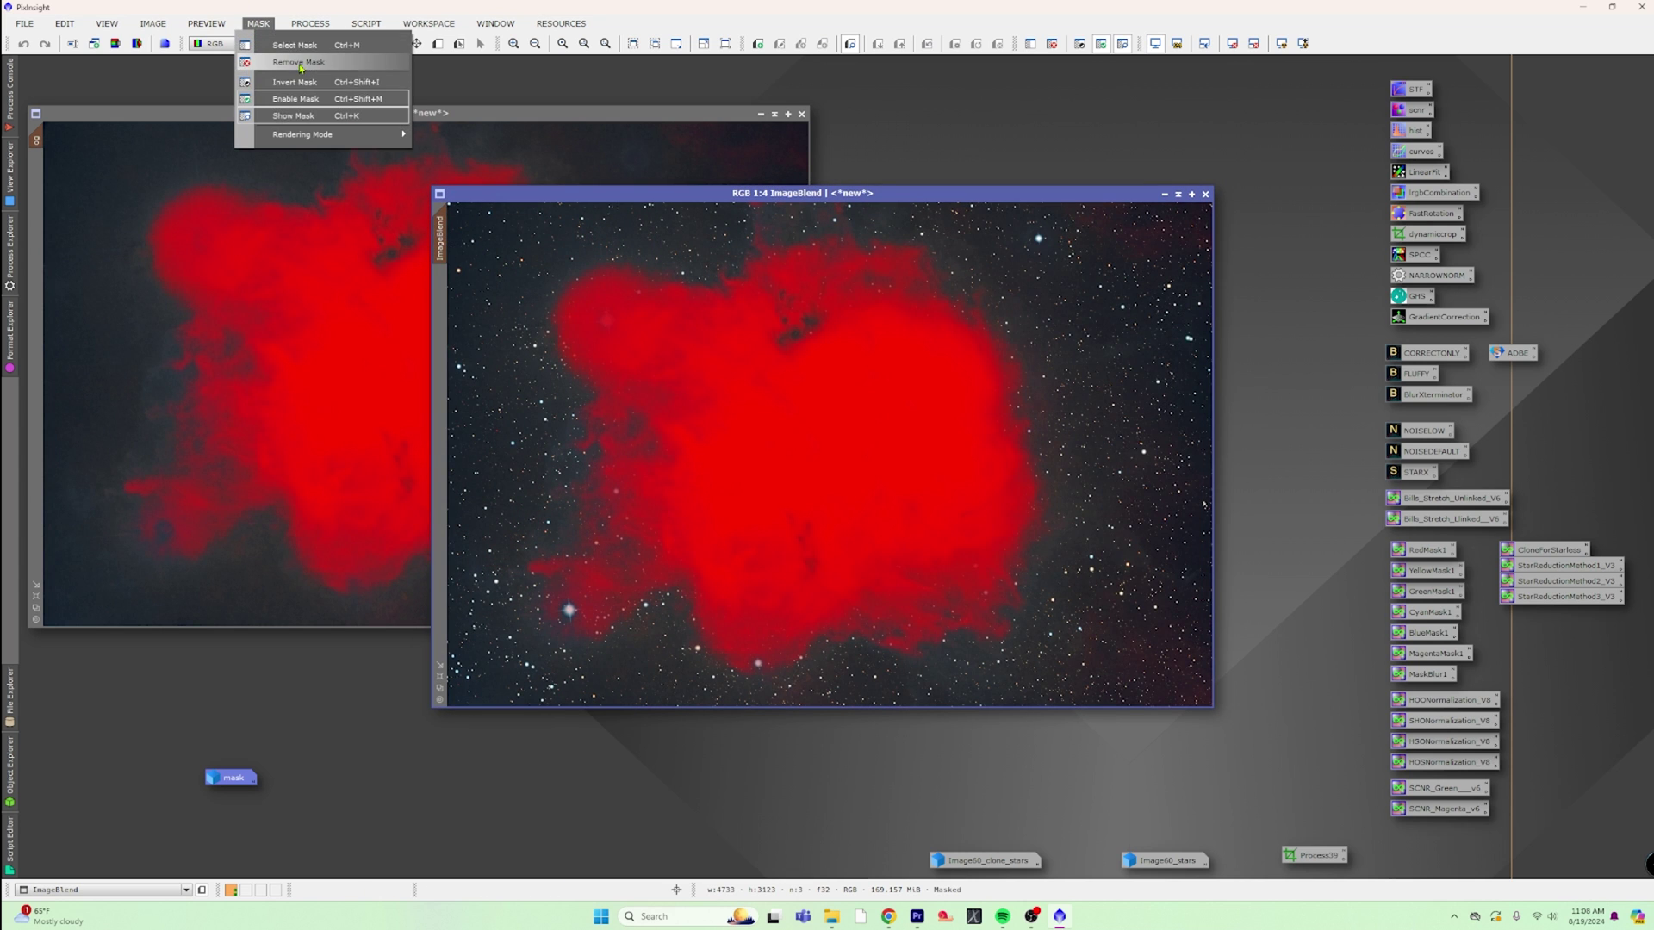
left_click(299, 62)
scroll(891, 511, "up", 2)
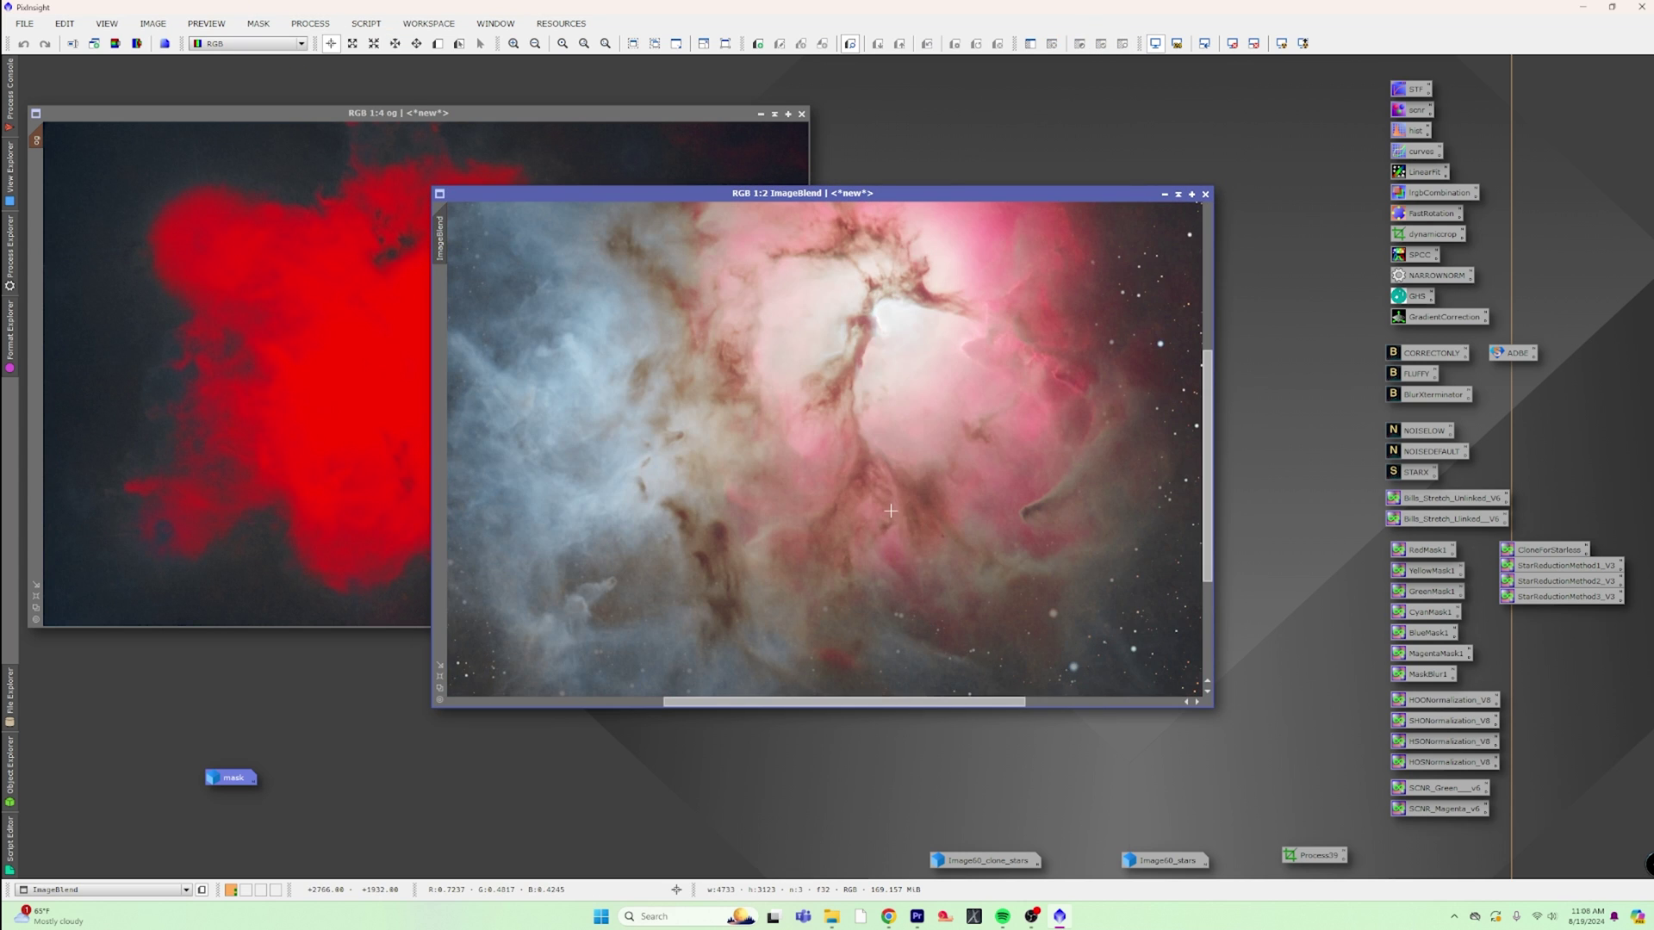
scroll(941, 527, "up", 3)
scroll(944, 529, "down", 3)
scroll(944, 530, "down", 1)
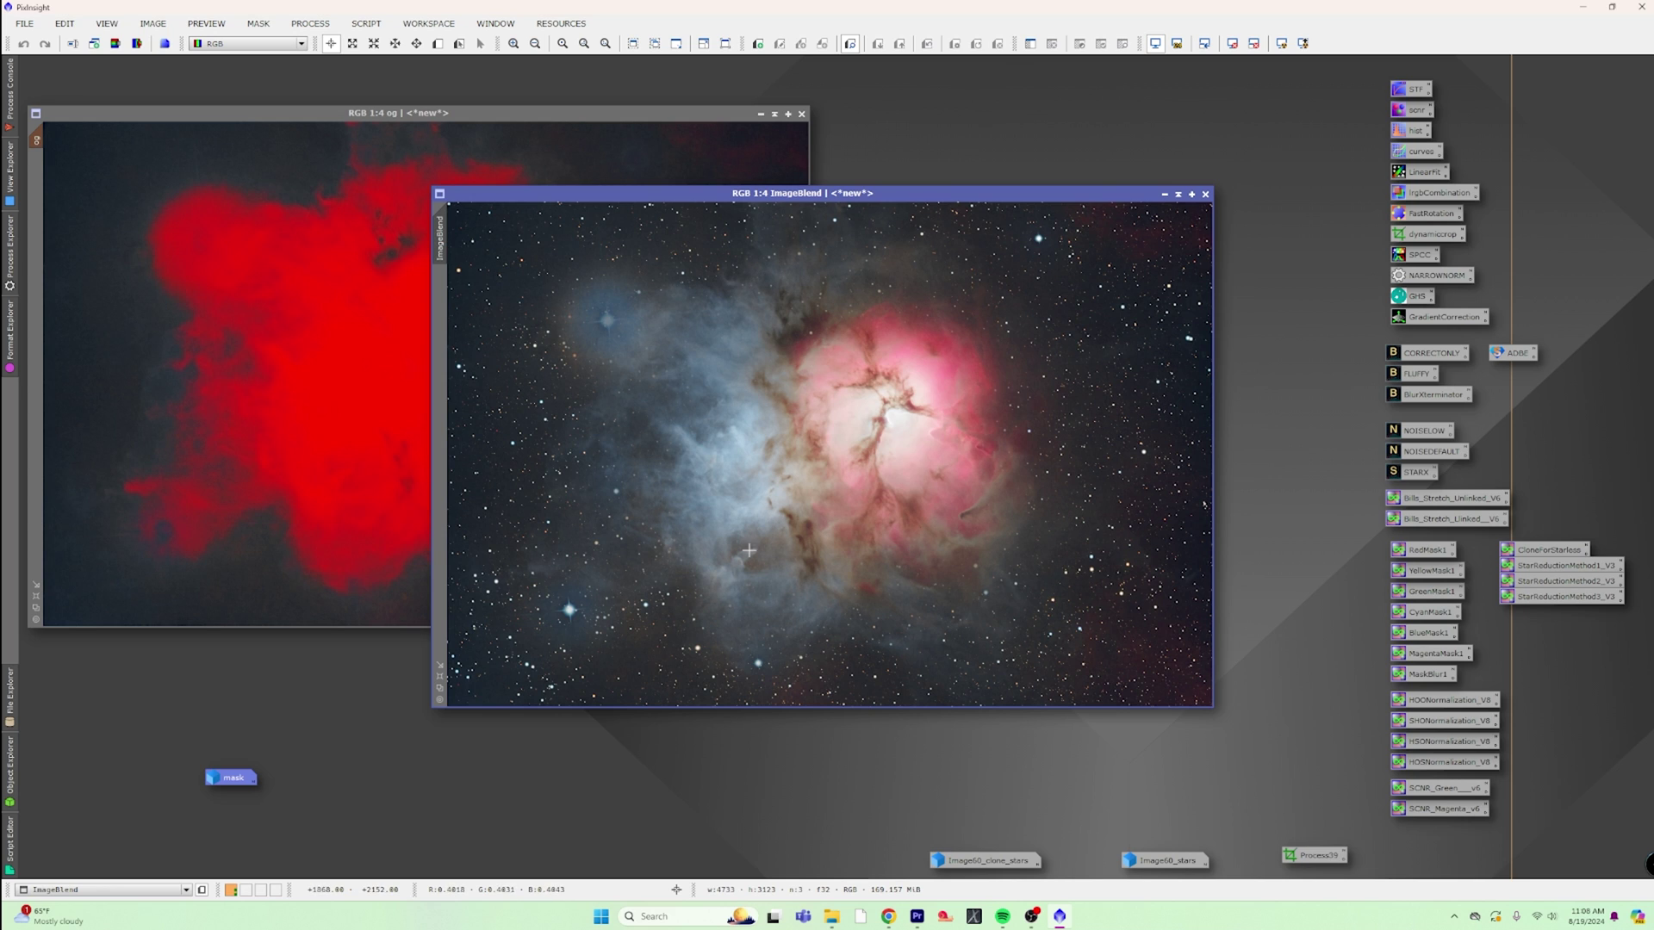
Step: Restore Image60_clone_stars and switch between it and ImageBlend to compare
double_click(991, 861)
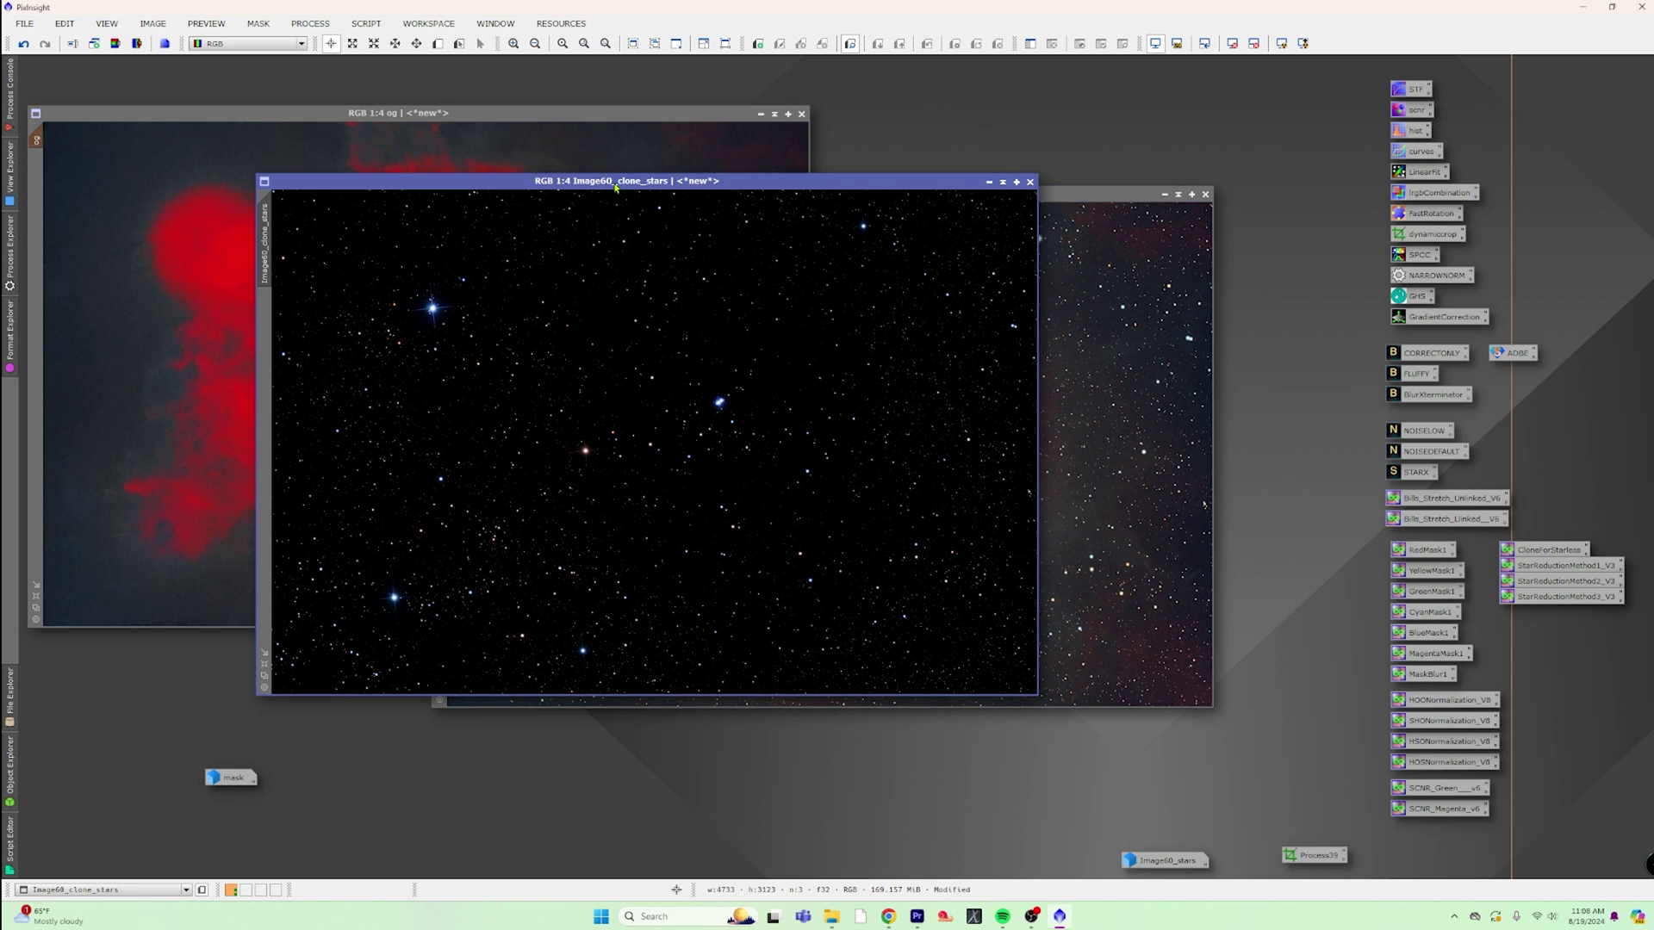
left_click_drag(616, 187, 695, 370)
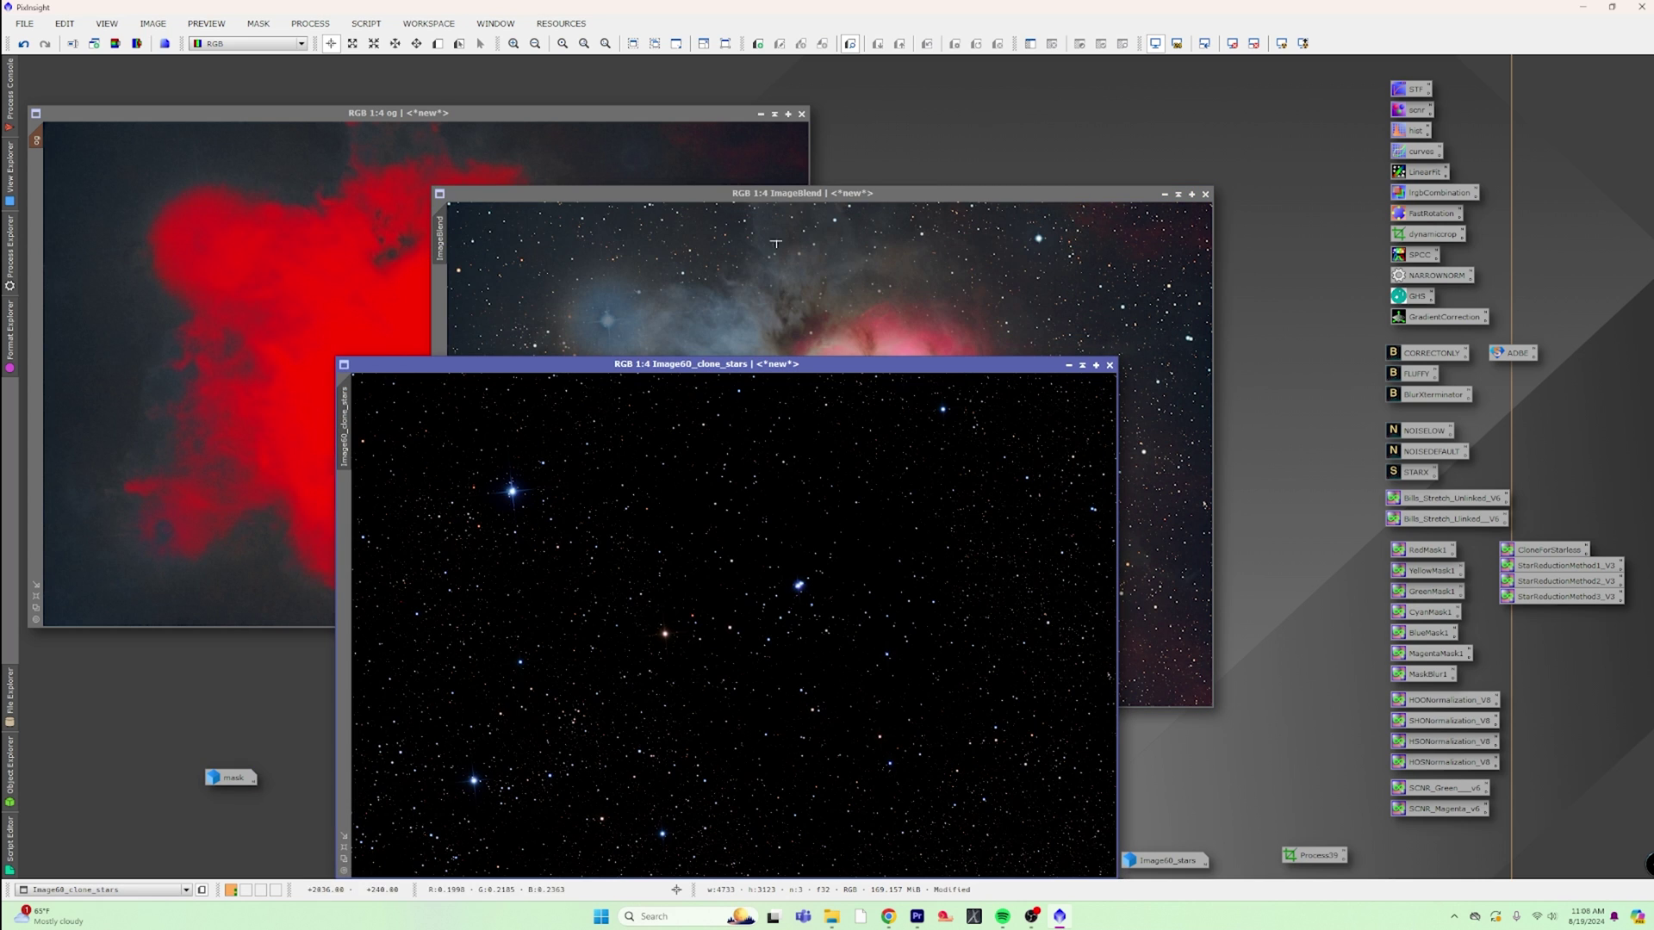
left_click(802, 193)
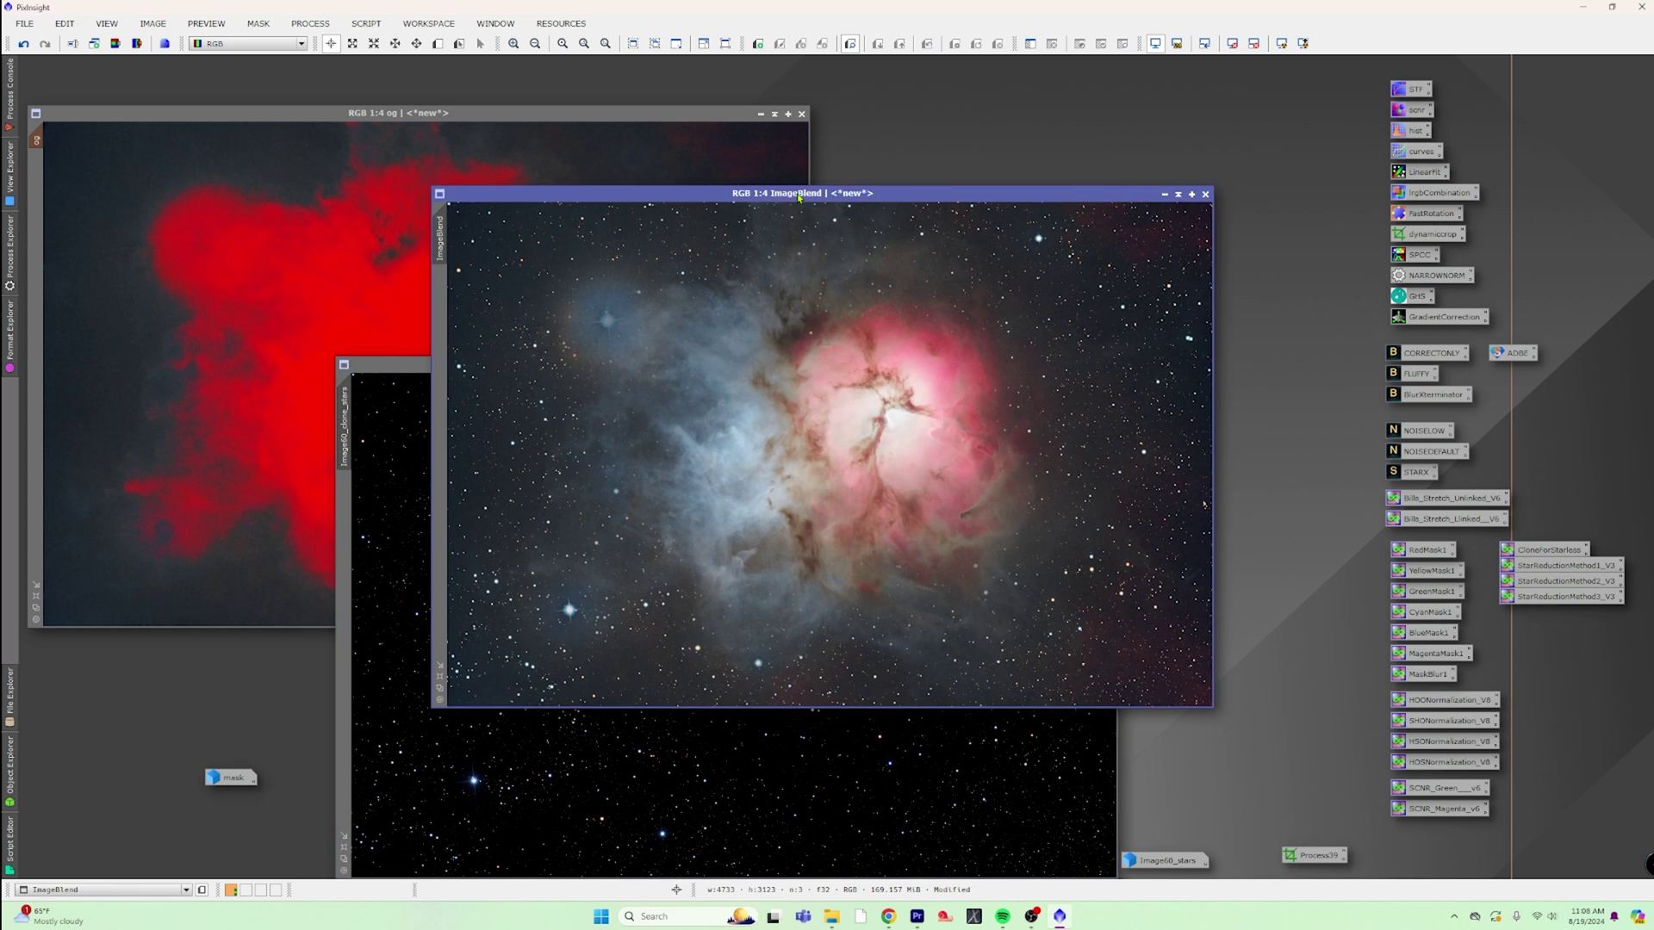
left_click(402, 376)
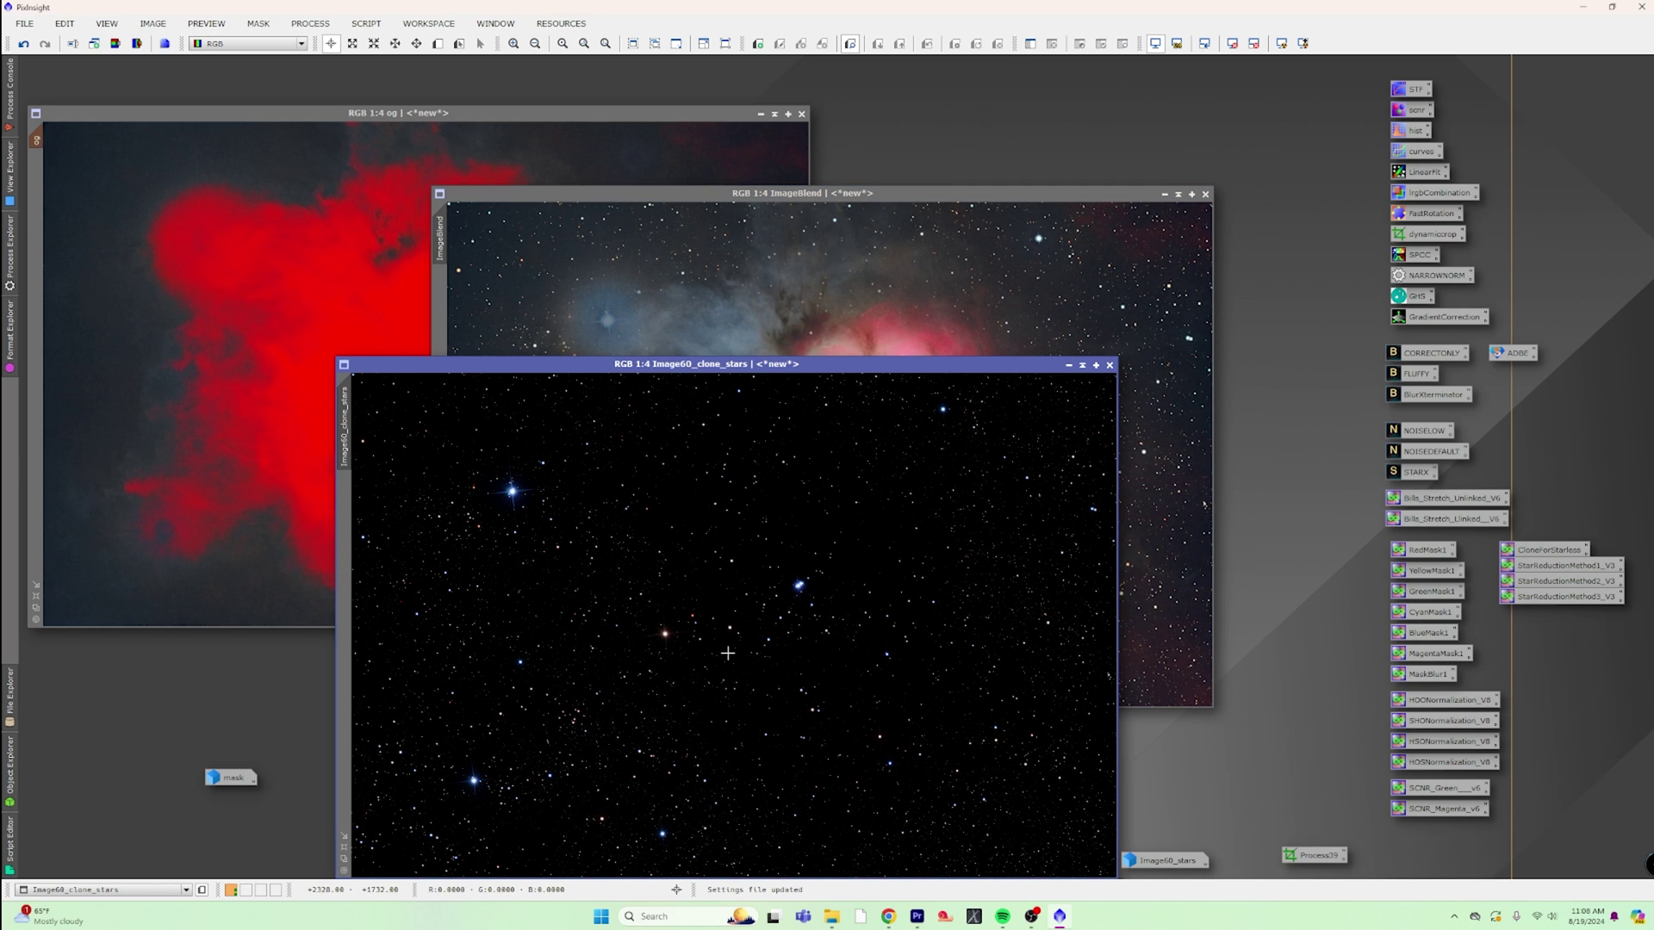
left_click(757, 196)
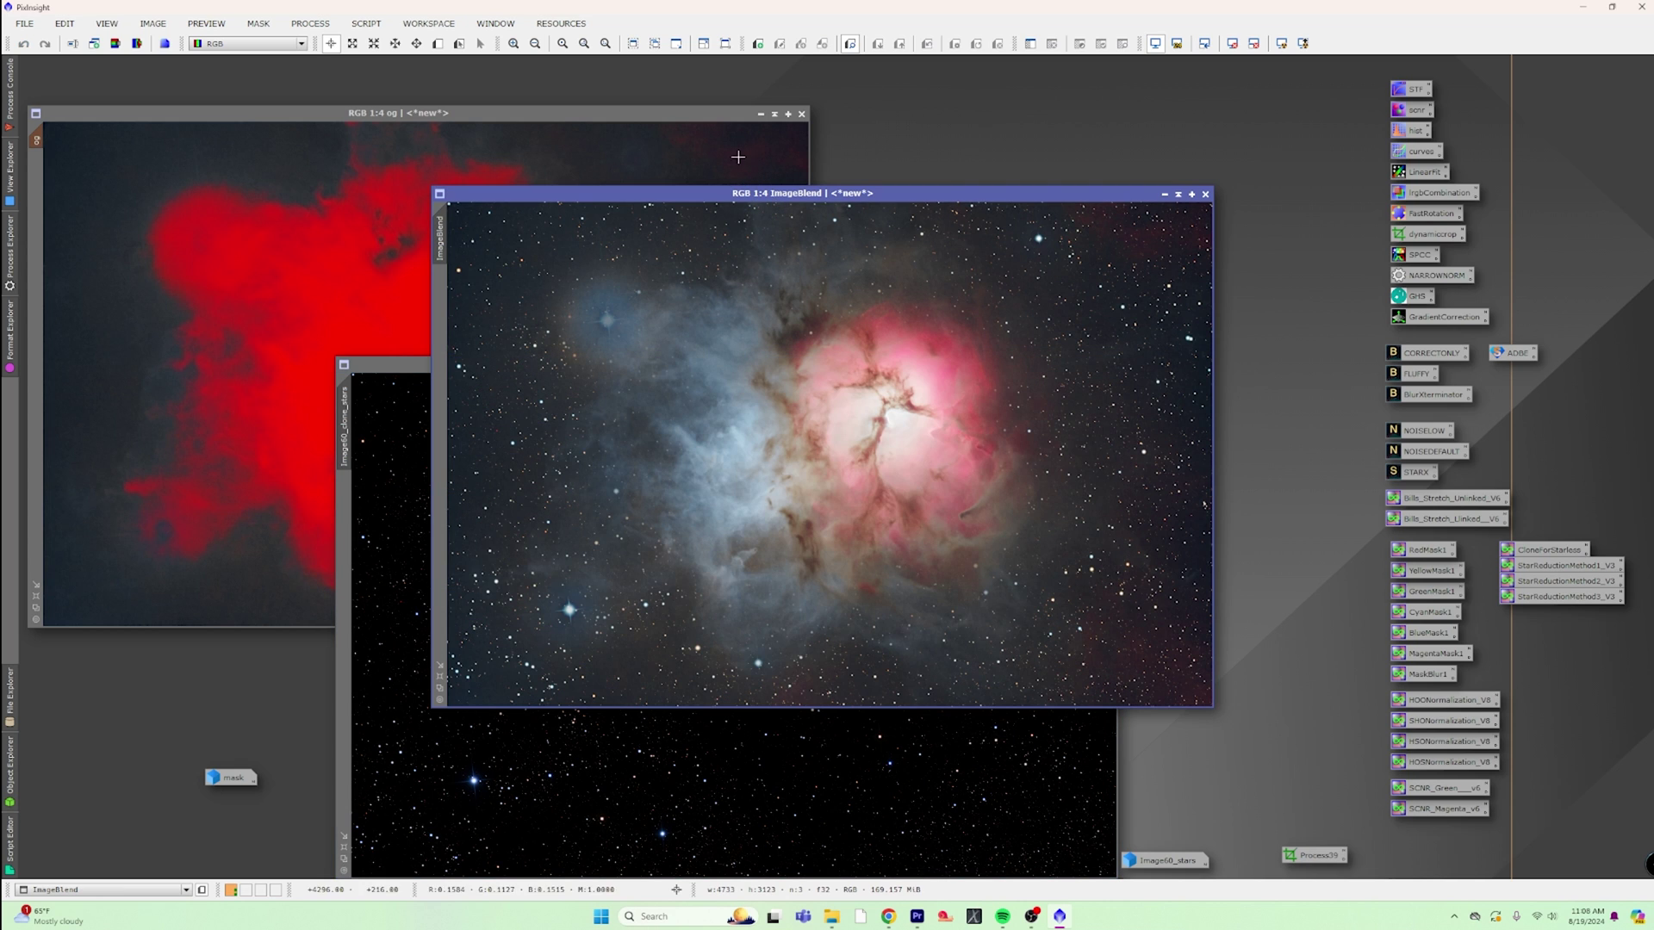
Step: Run ImageBlend with ImageBlend as base and Image60_clone_stars as the blend image
left_click(371, 25)
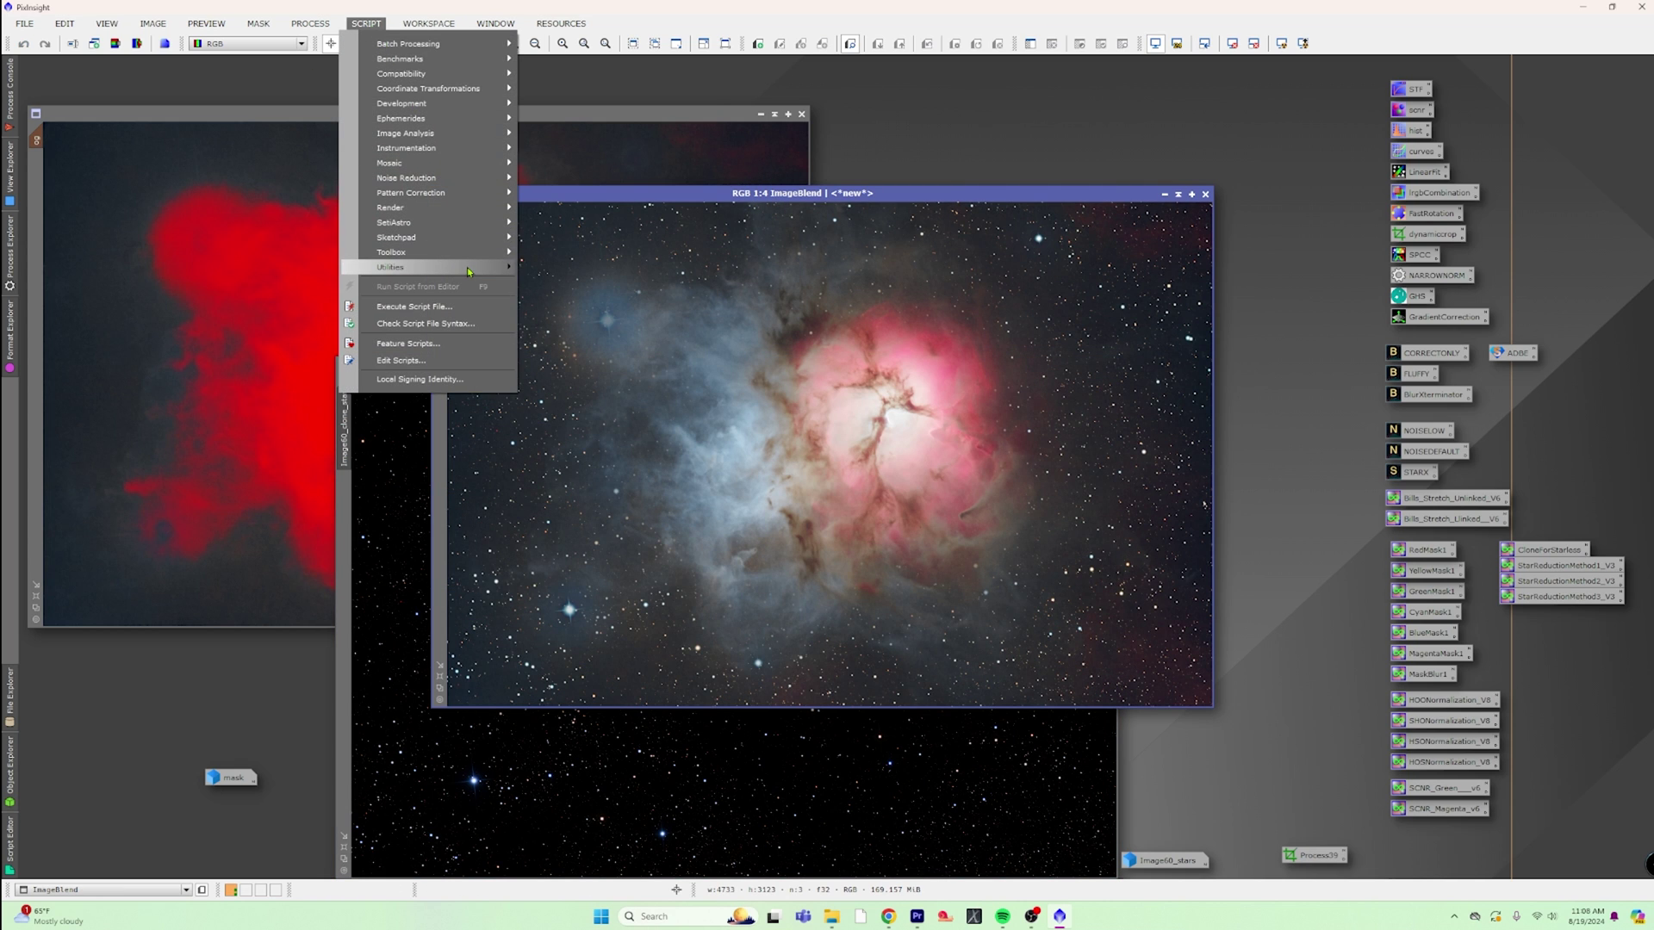
mouse_move(467, 267)
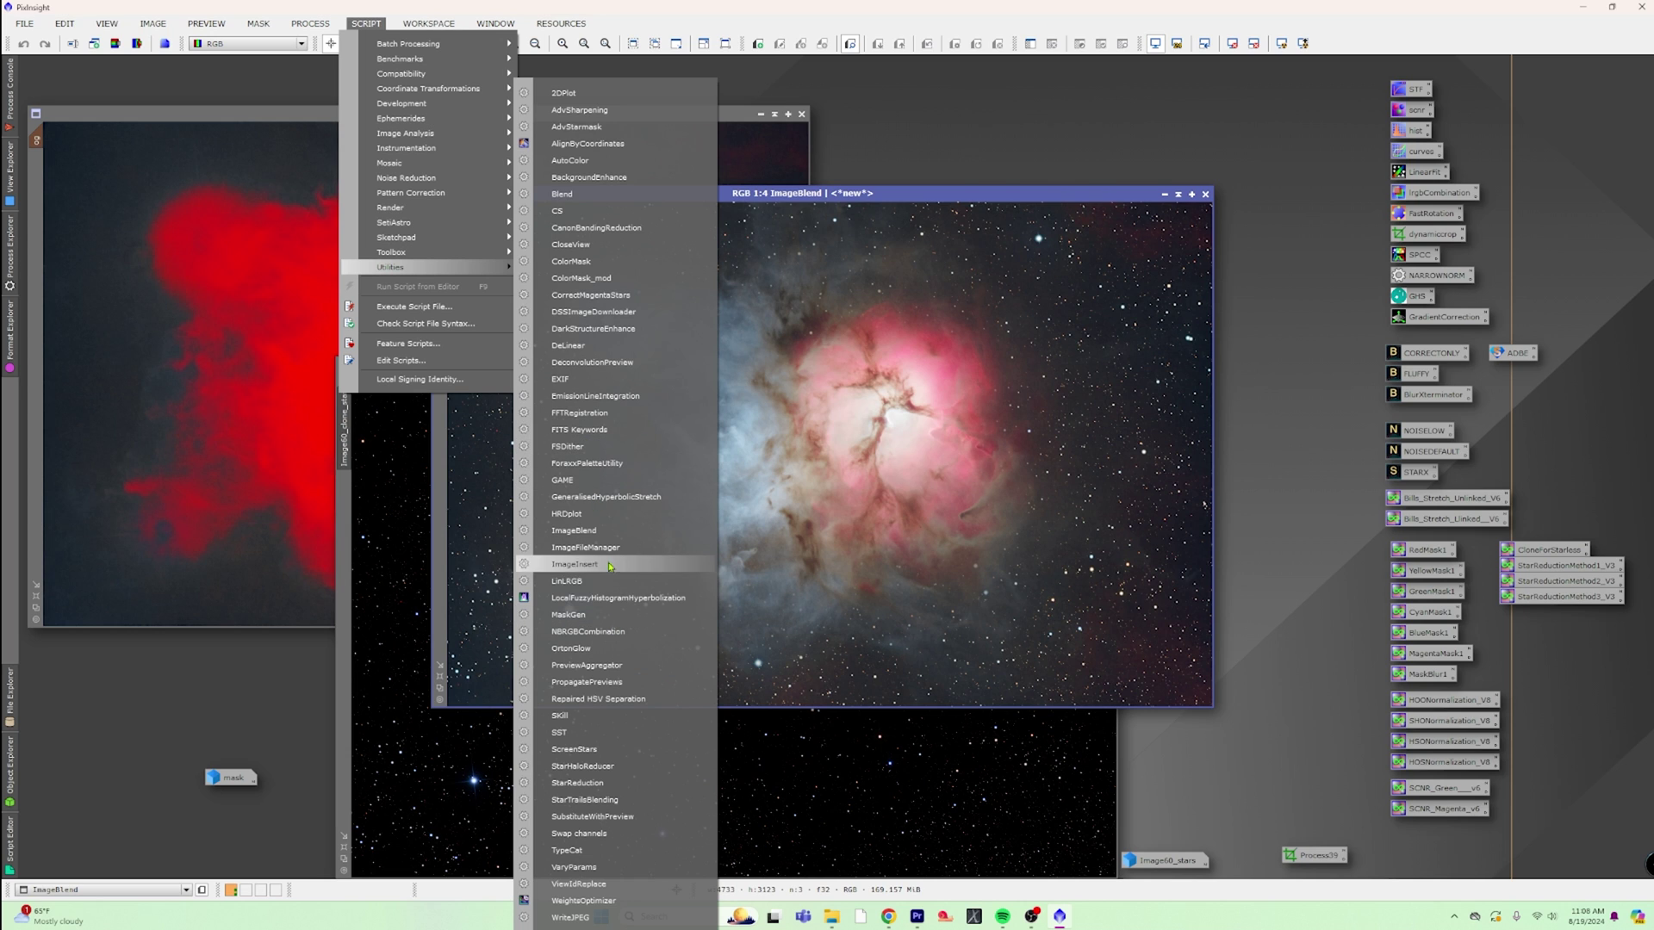
left_click(618, 531)
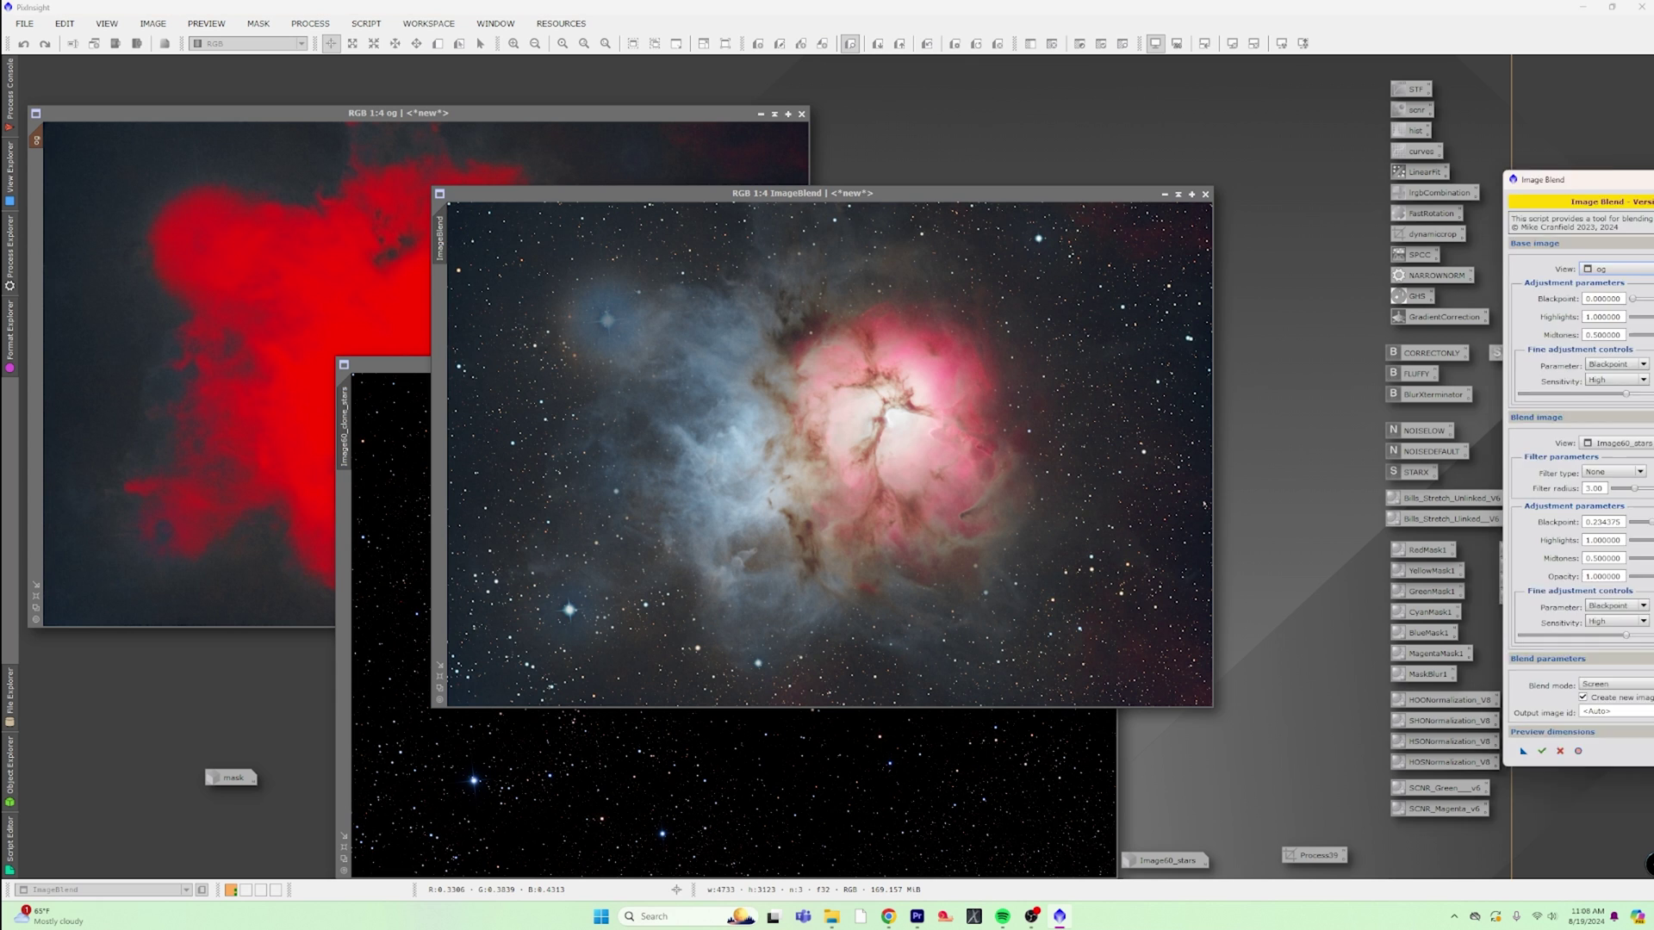
left_click_drag(805, 216, 709, 132)
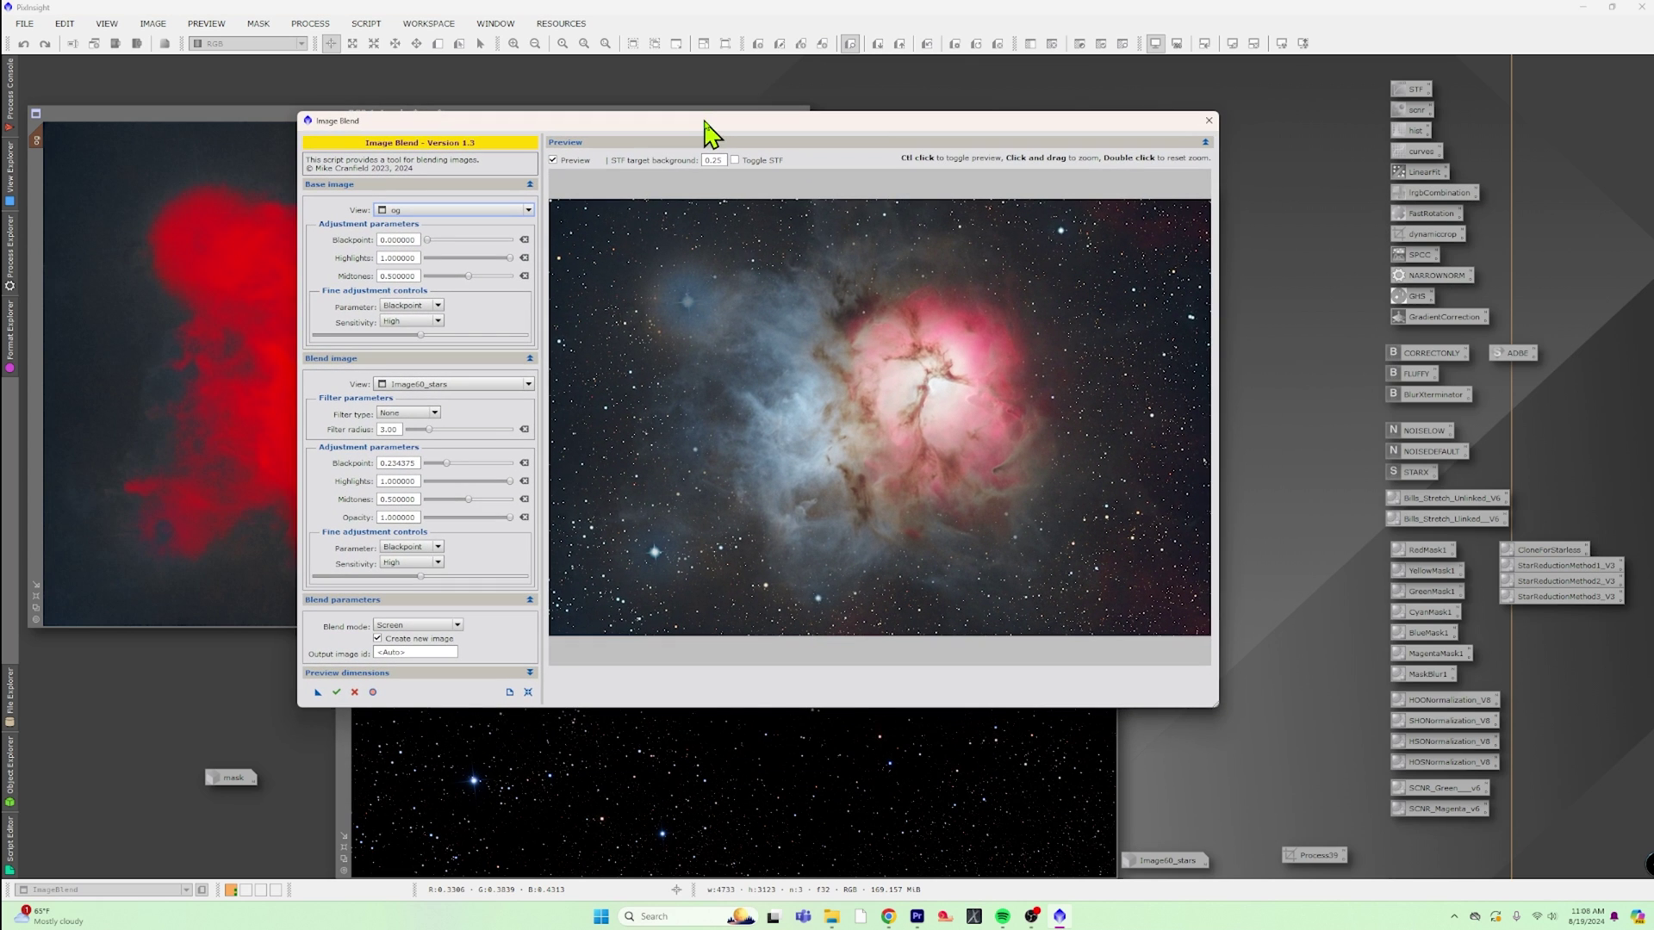
left_click(517, 210)
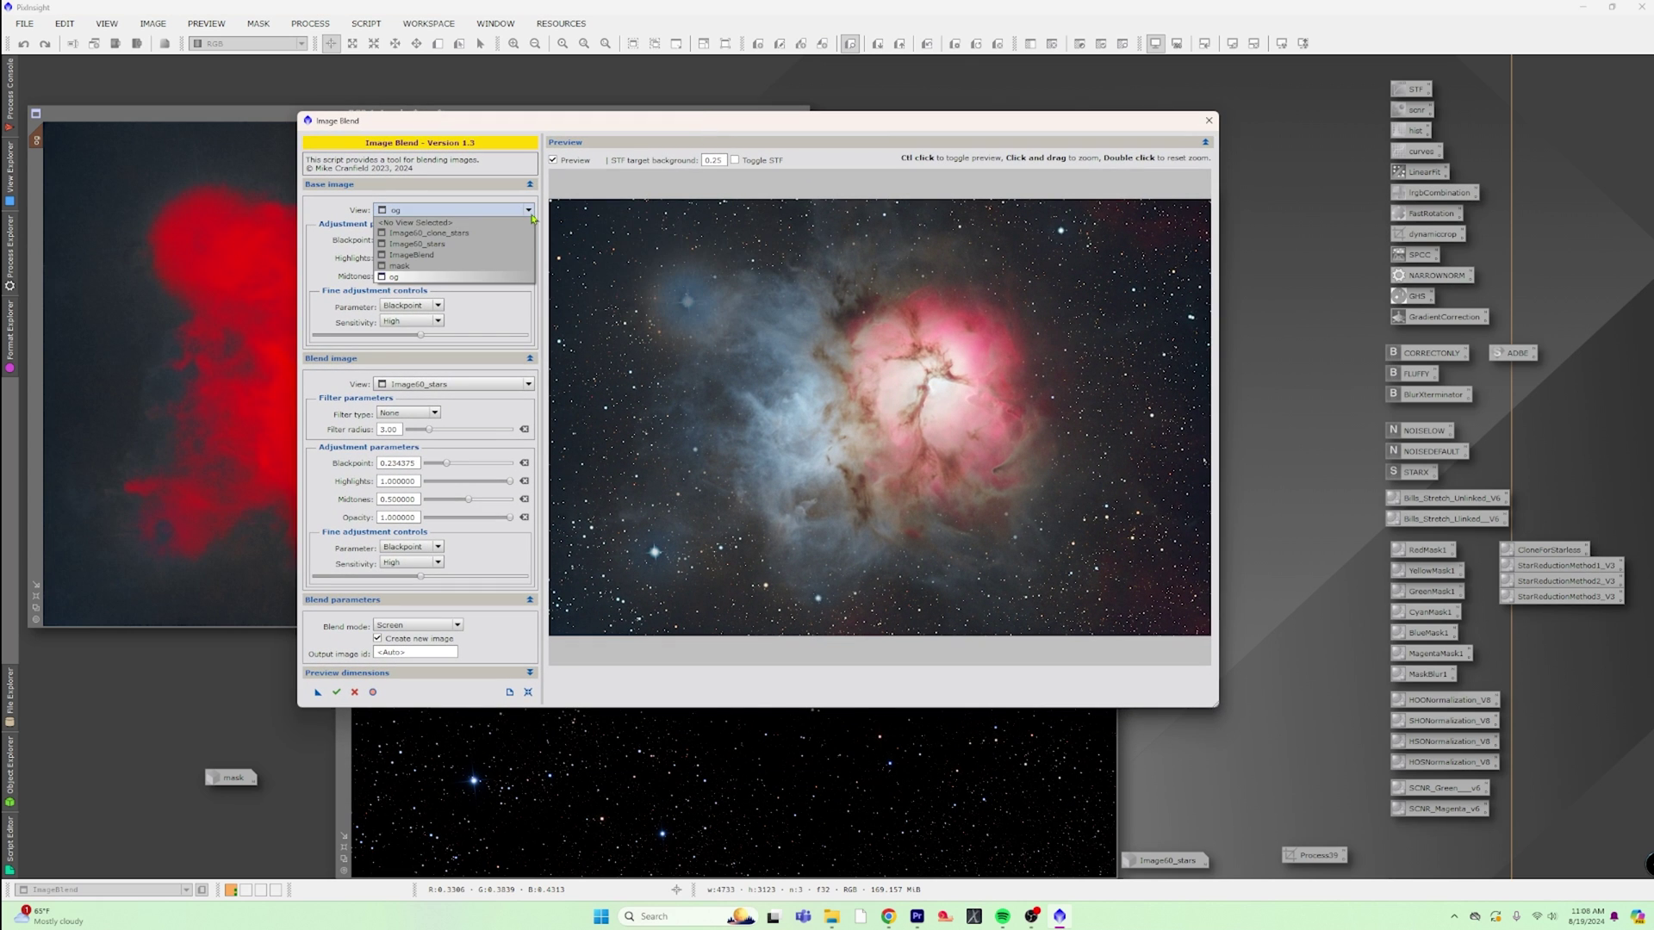
left_click(487, 256)
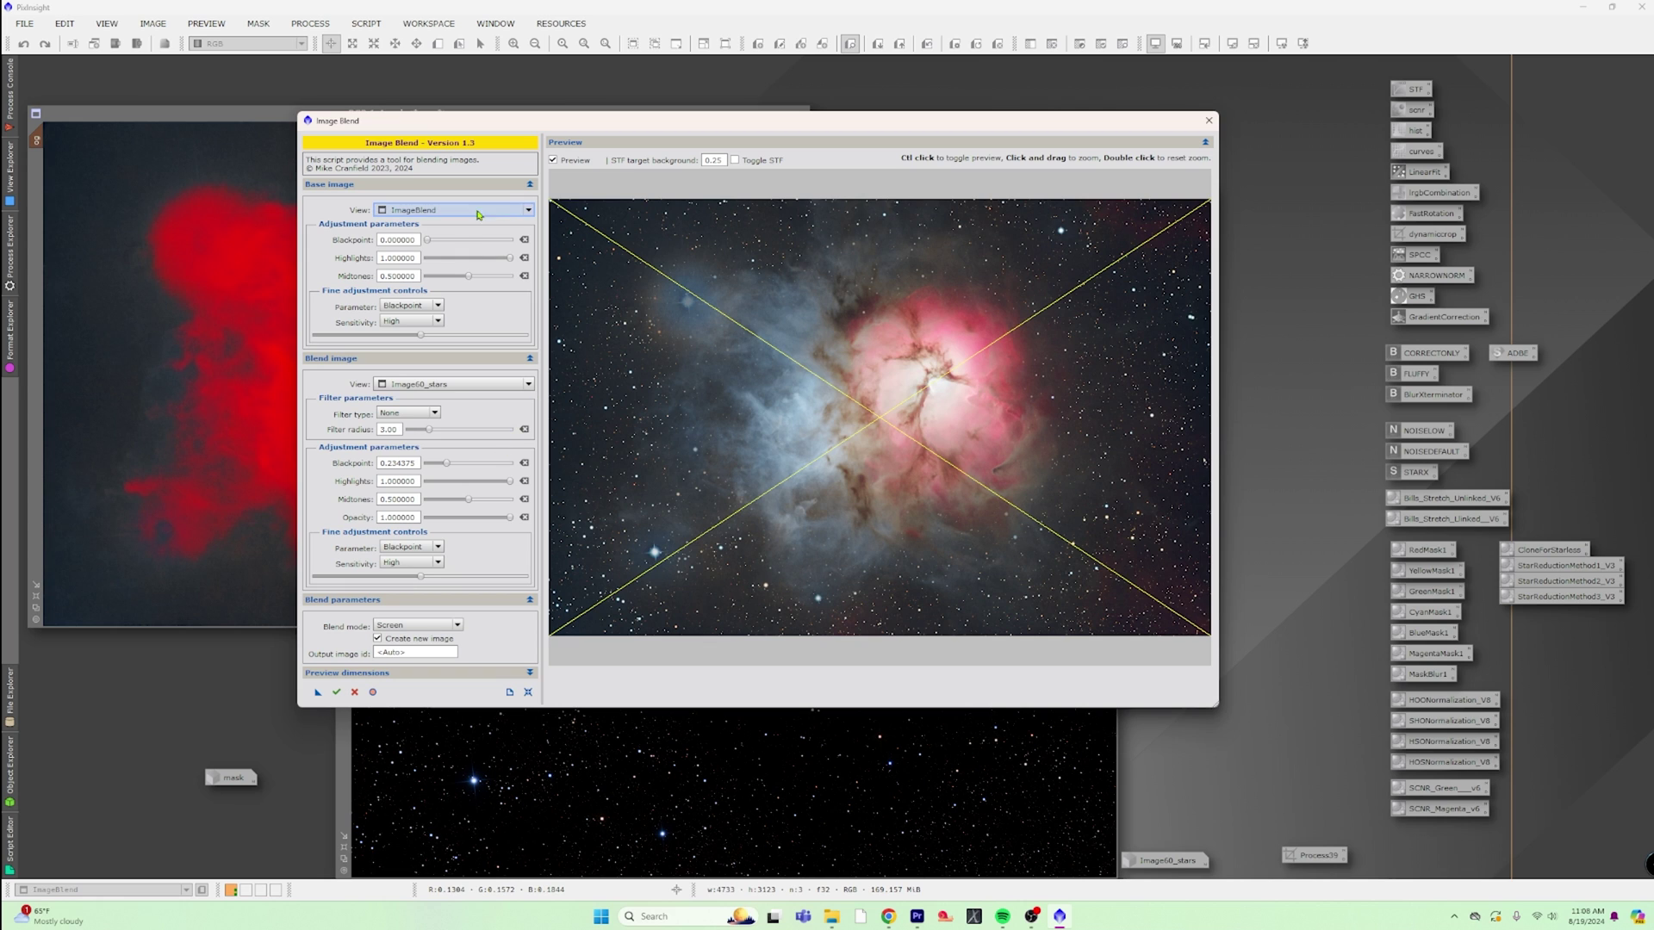
left_click(521, 384)
left_click(488, 411)
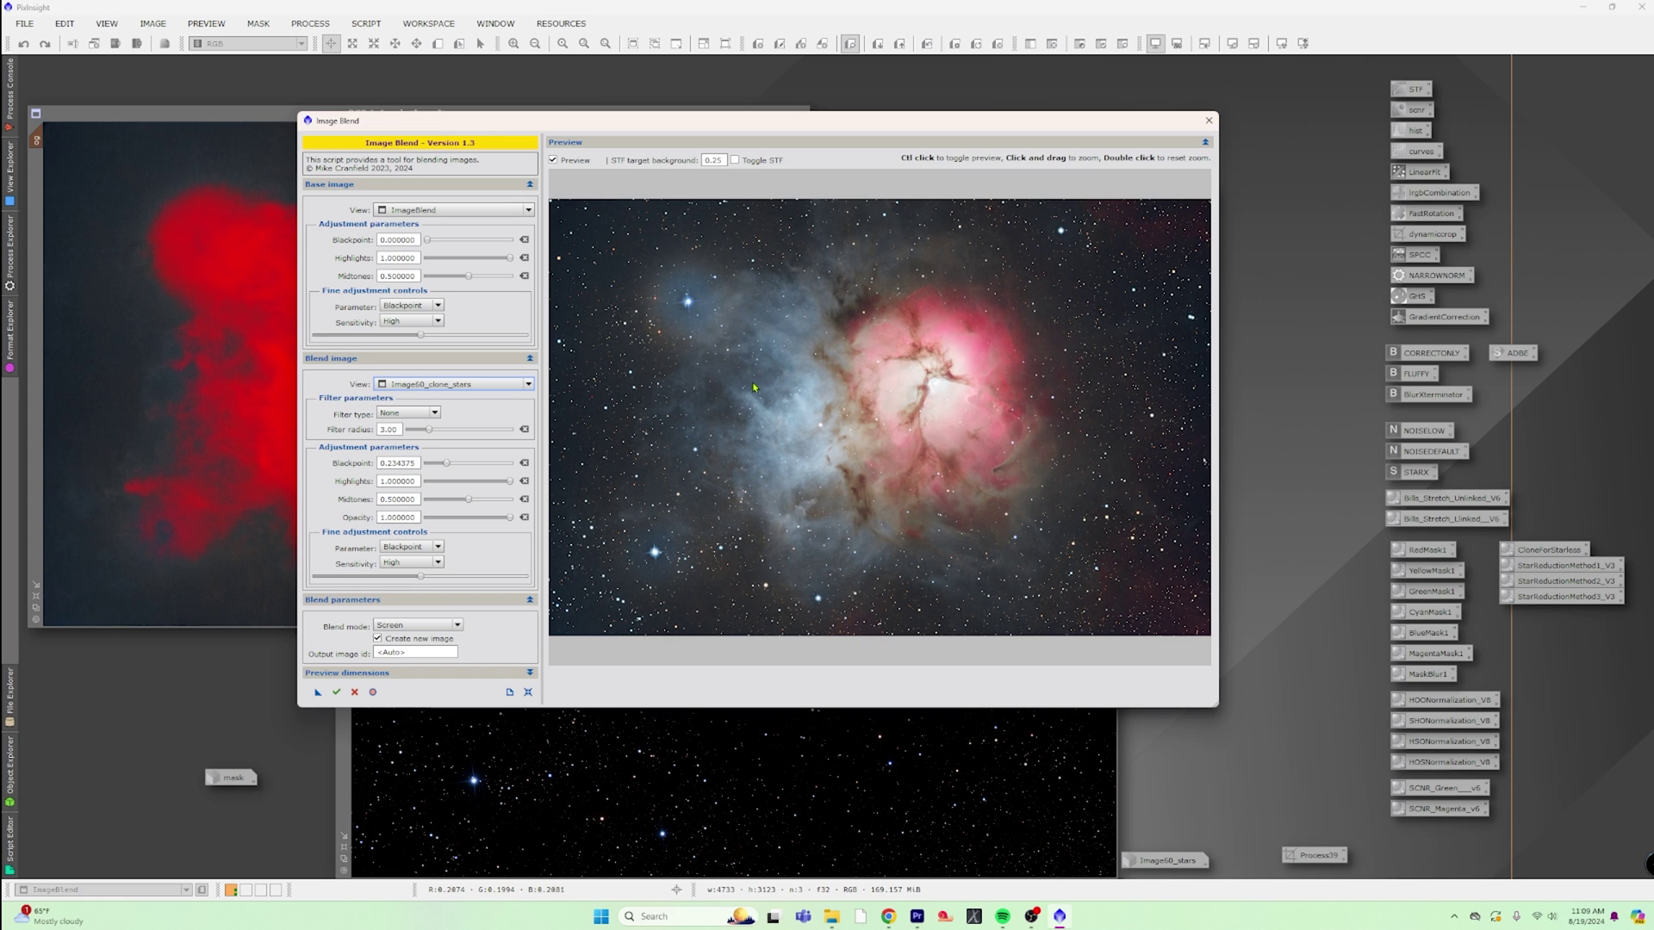
left_click(335, 692)
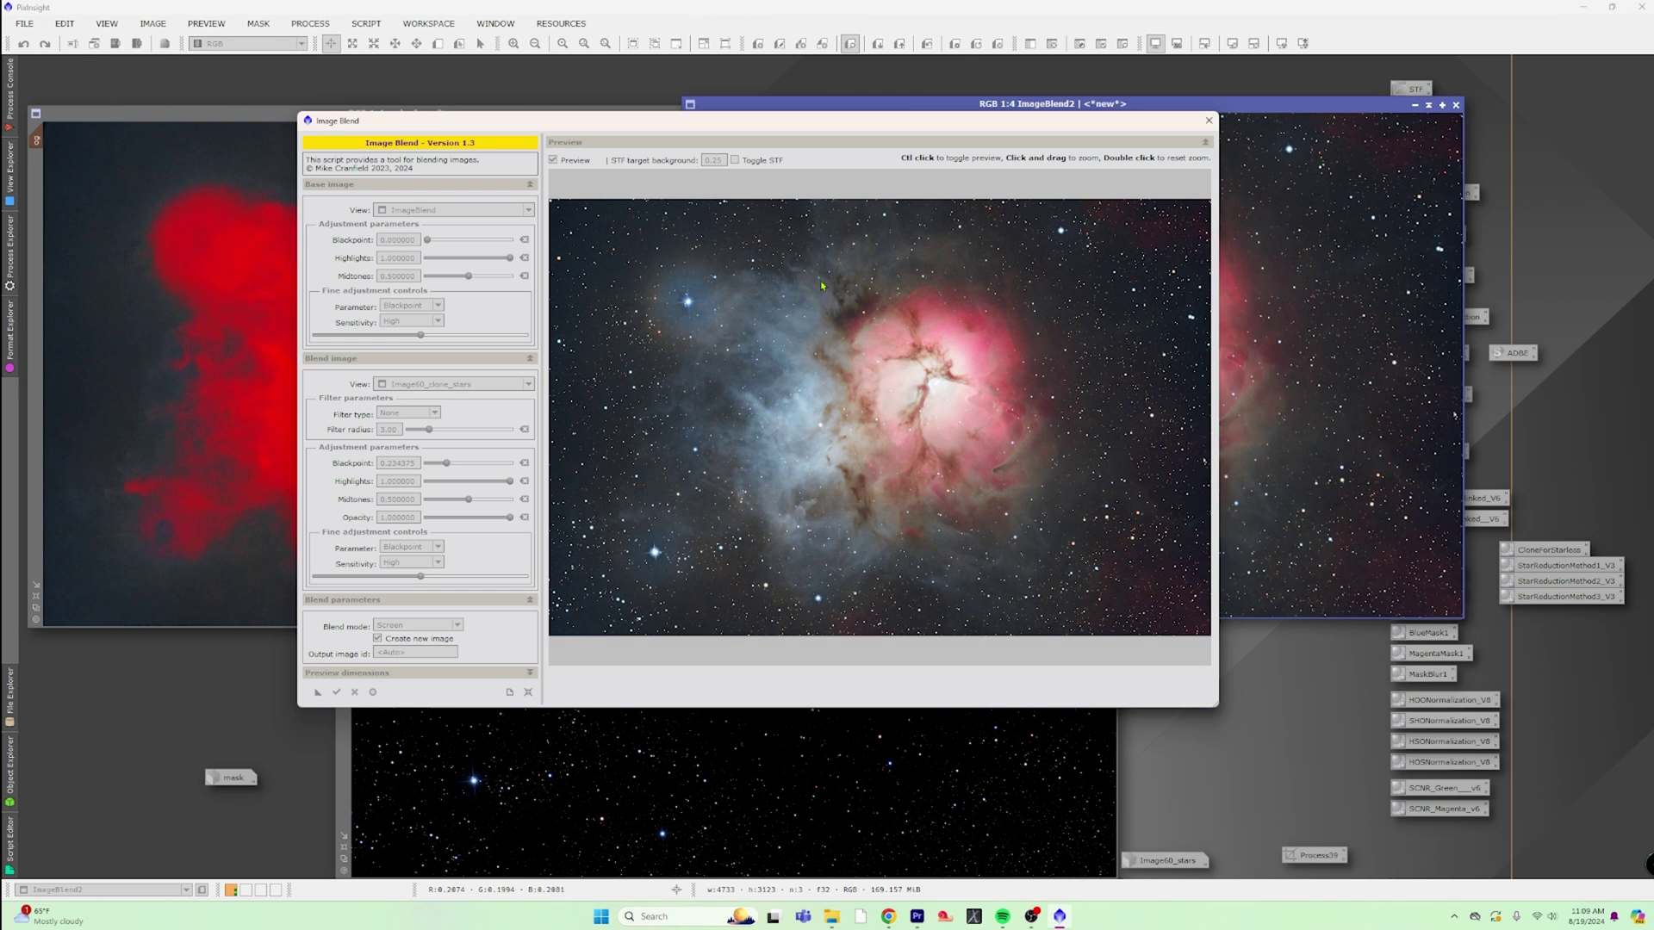
Step: Compare ImageBlend2 against ImageBlend, enlarging and zooming the ImageBlend2 window
left_click(1207, 122)
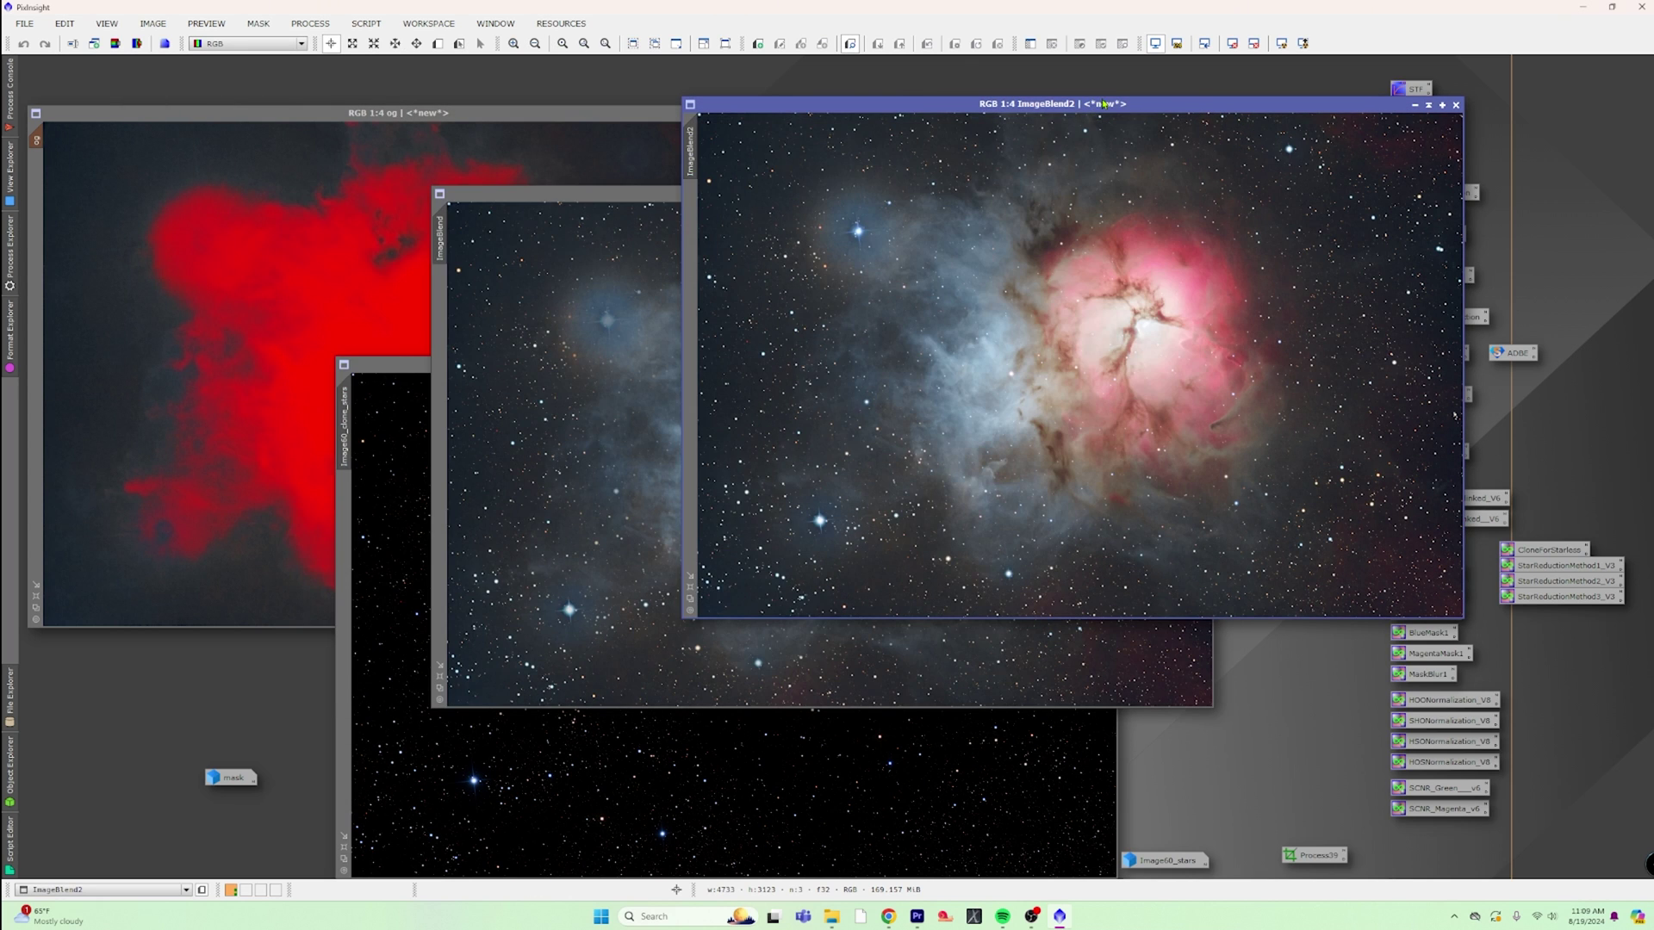
left_click_drag(1105, 104, 633, 113)
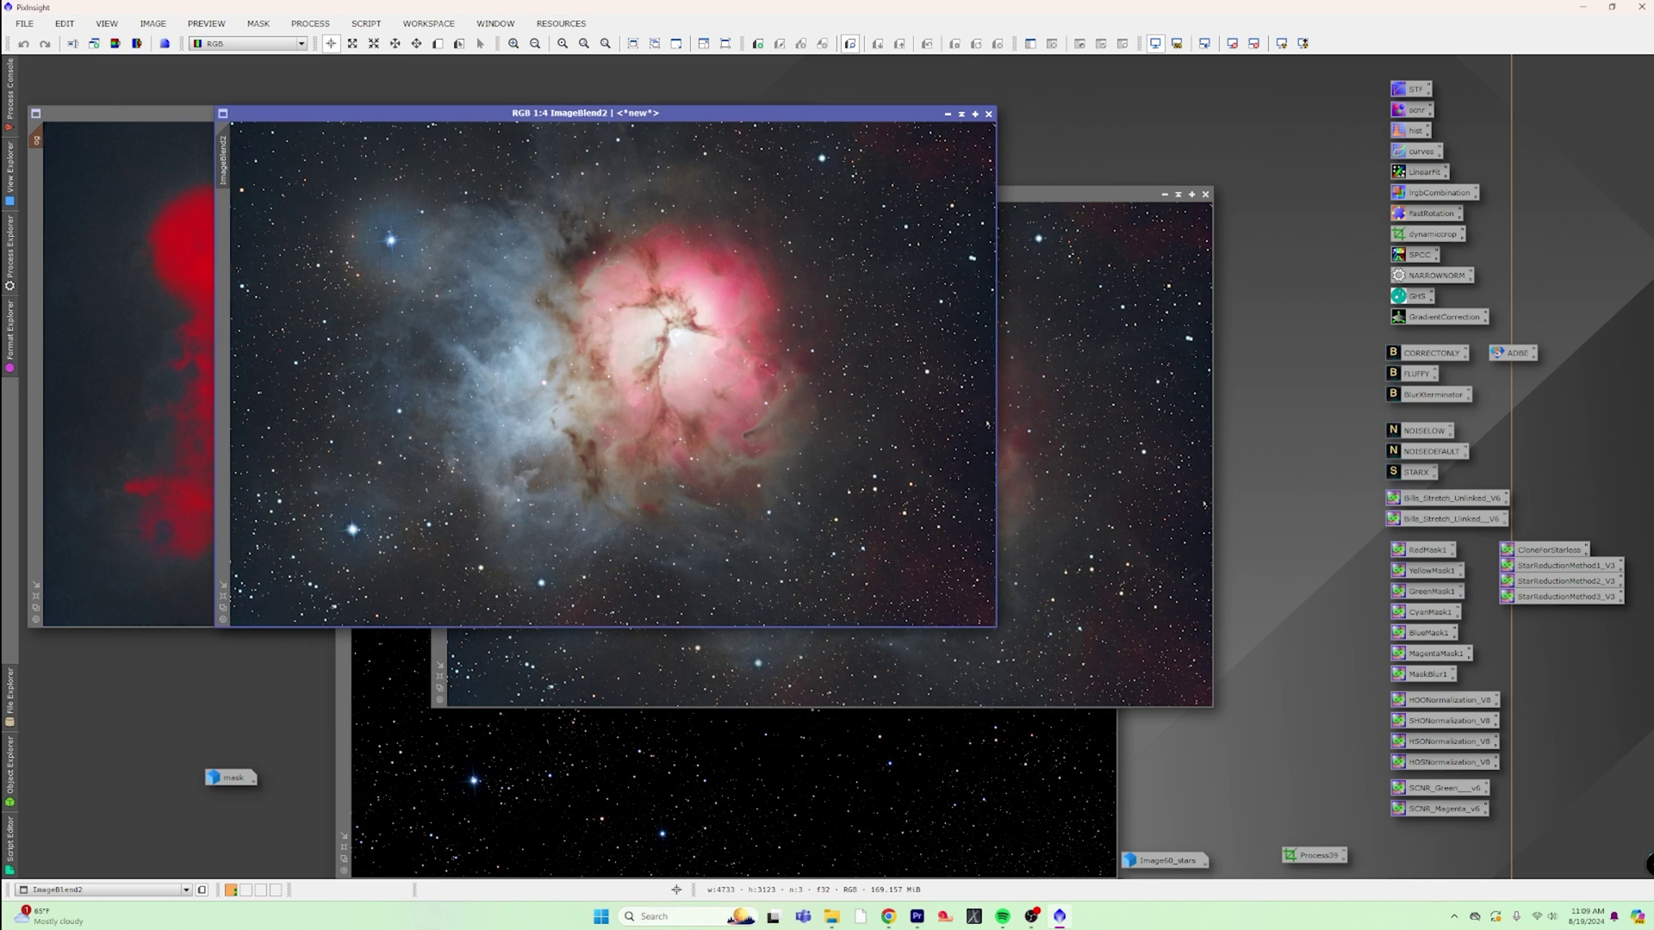
left_click(999, 632)
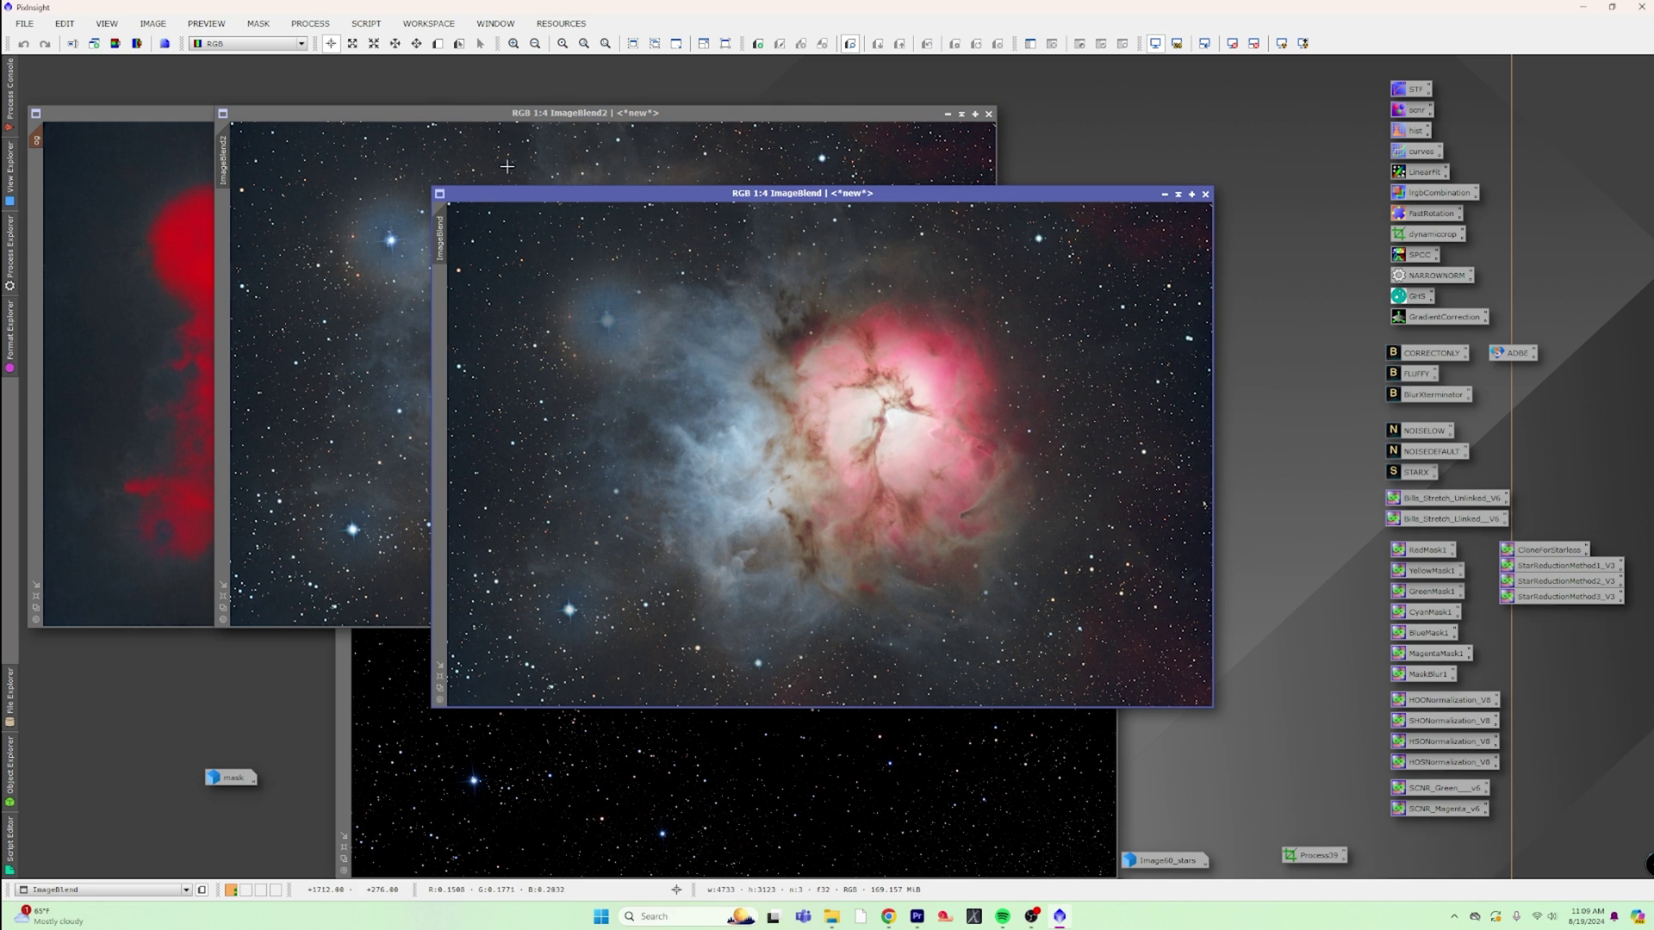
left_click(534, 113)
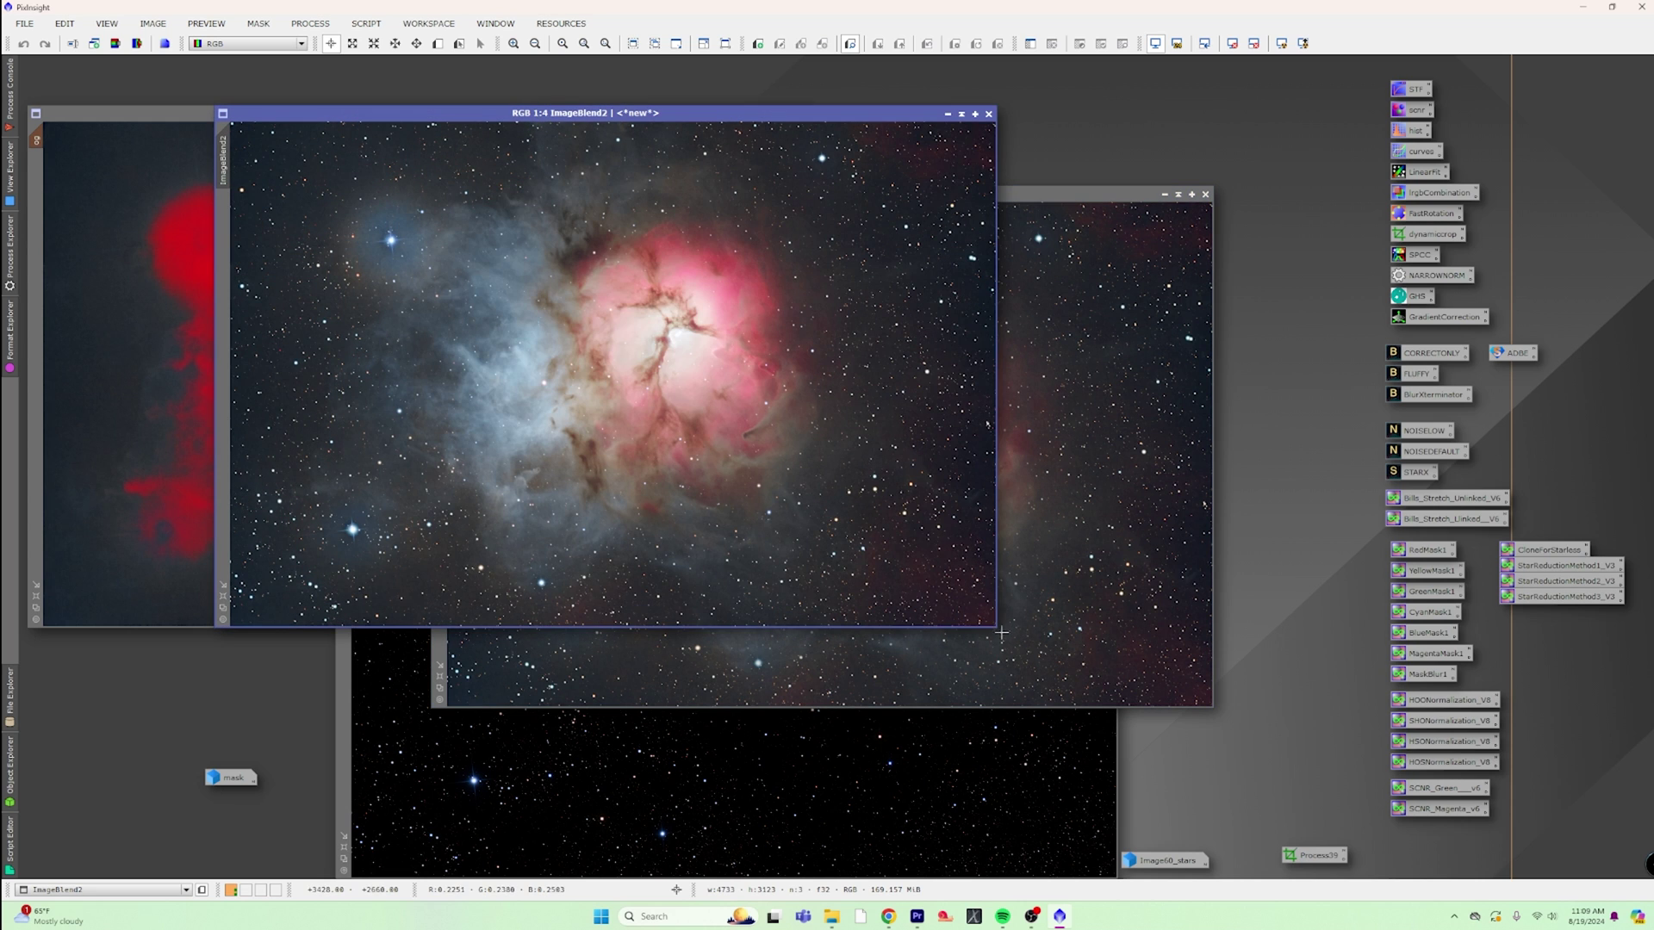
left_click_drag(996, 626, 1339, 825)
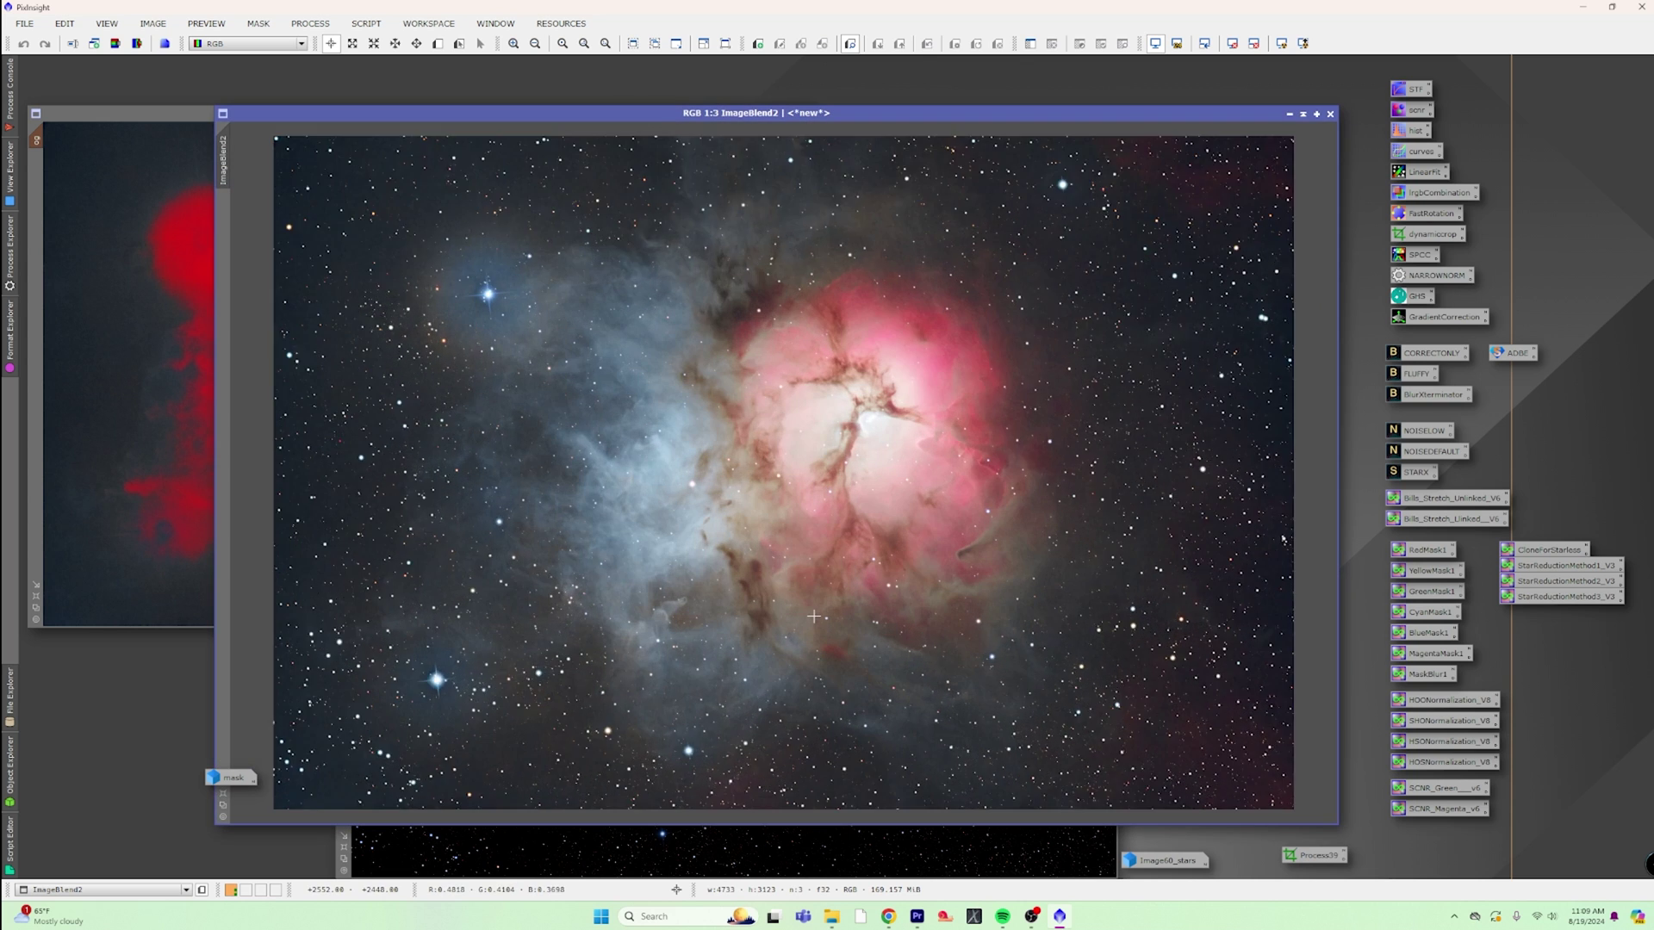
scroll(813, 616, "up", 2)
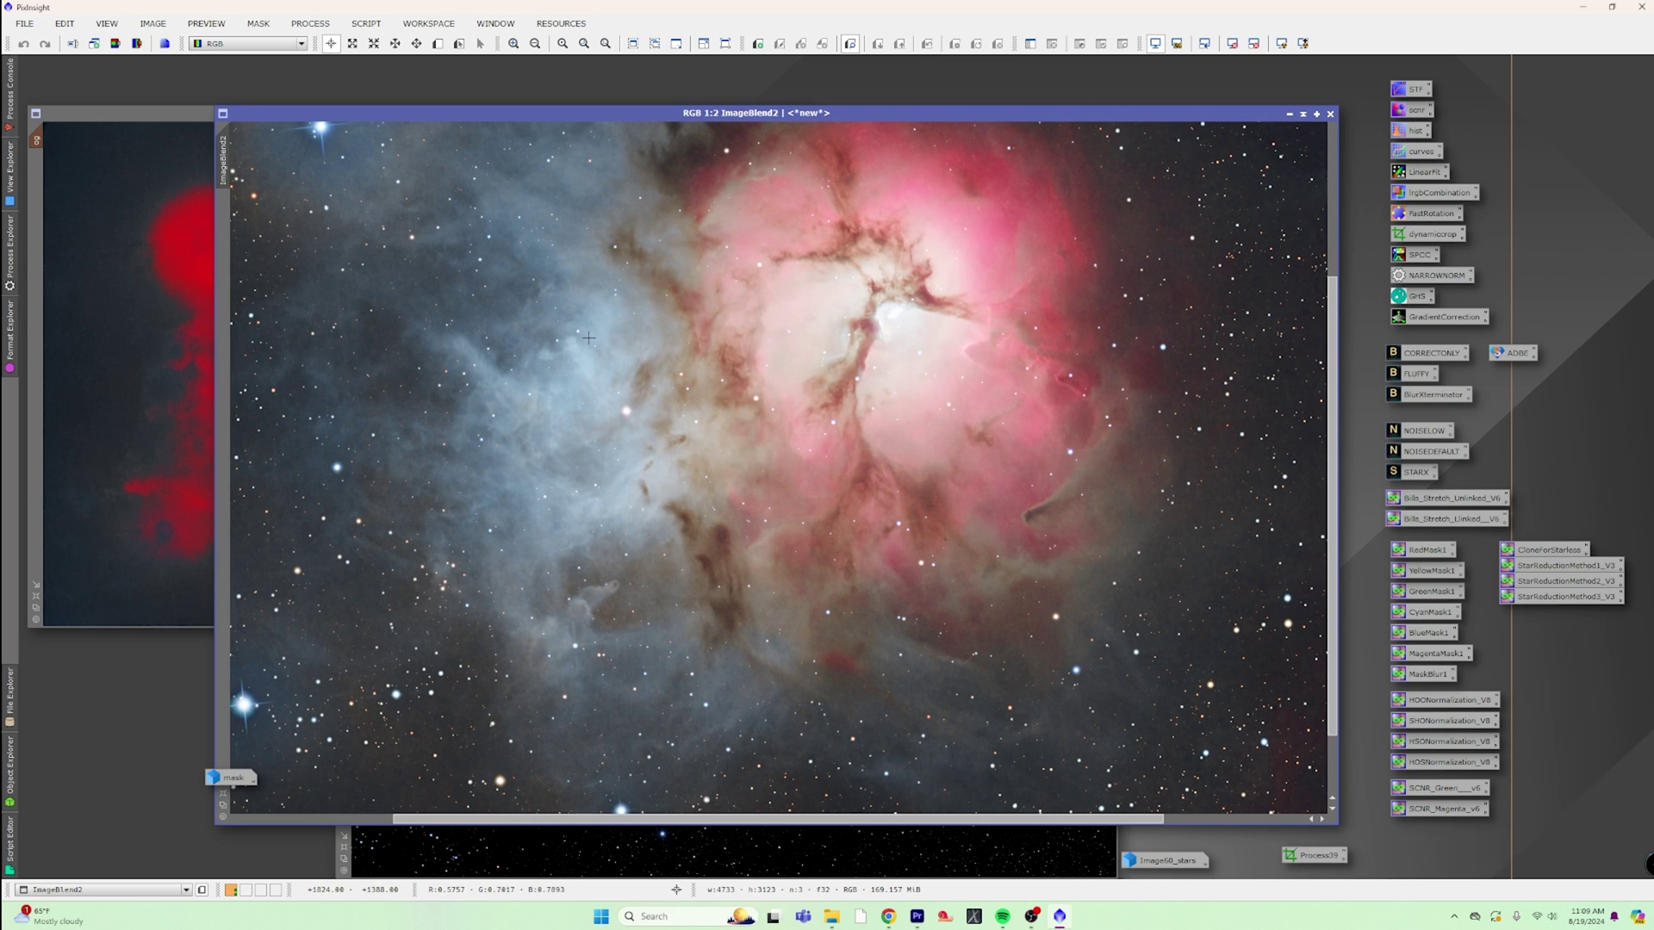
scroll(588, 338, "down", 1)
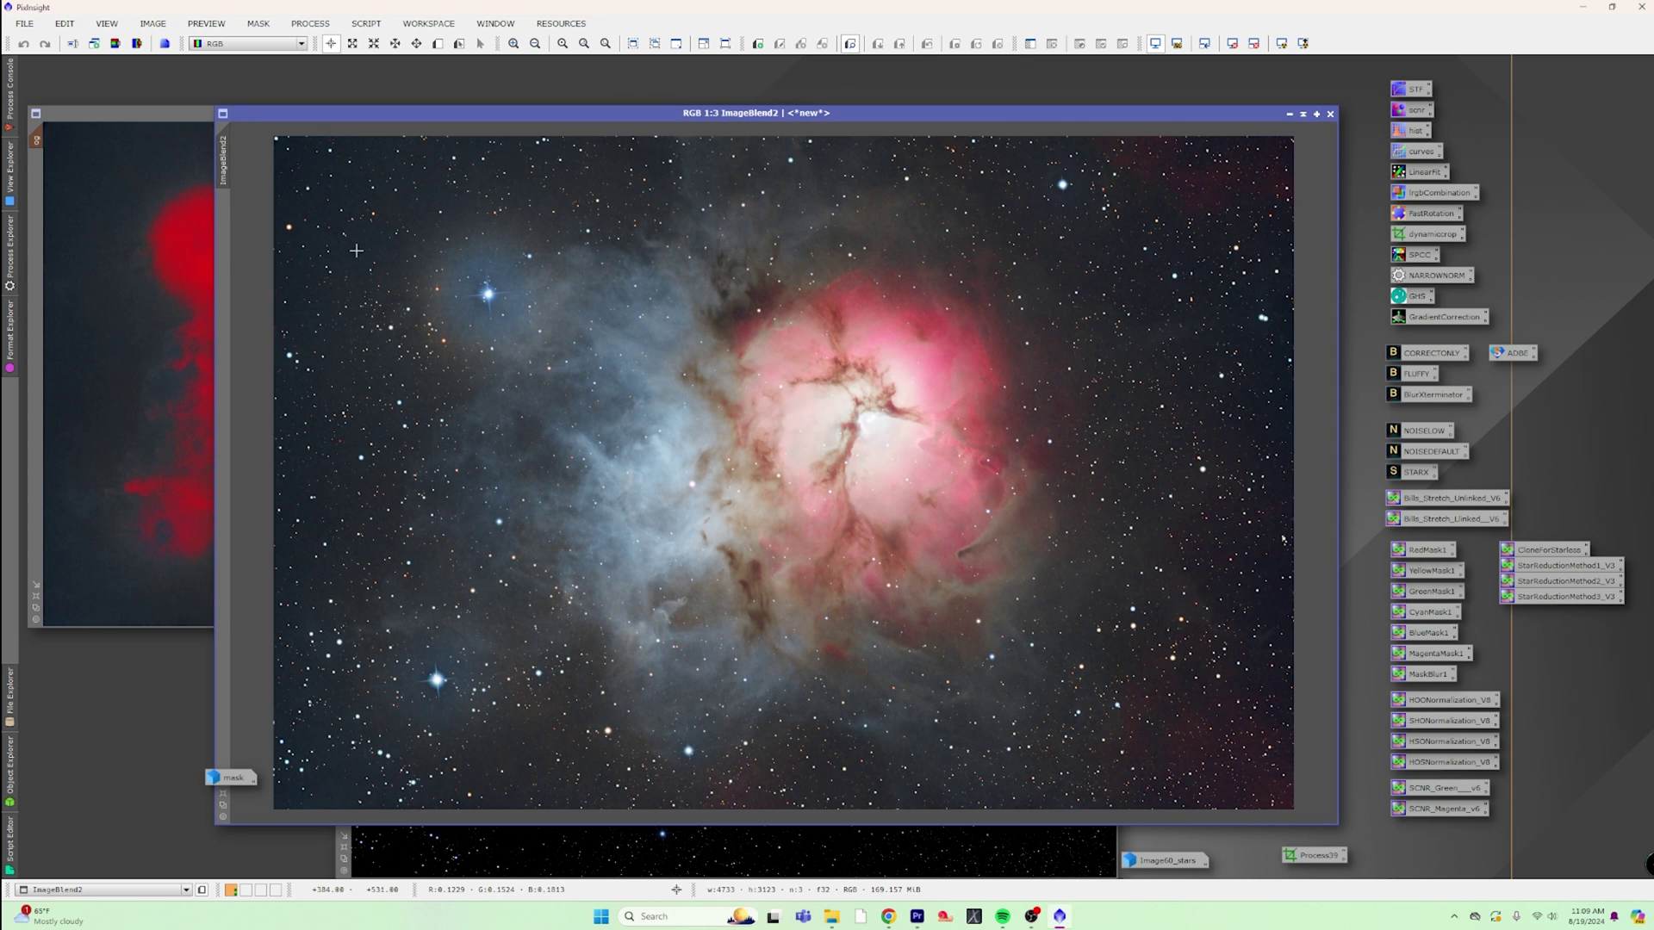
scroll(963, 599, "down", 1)
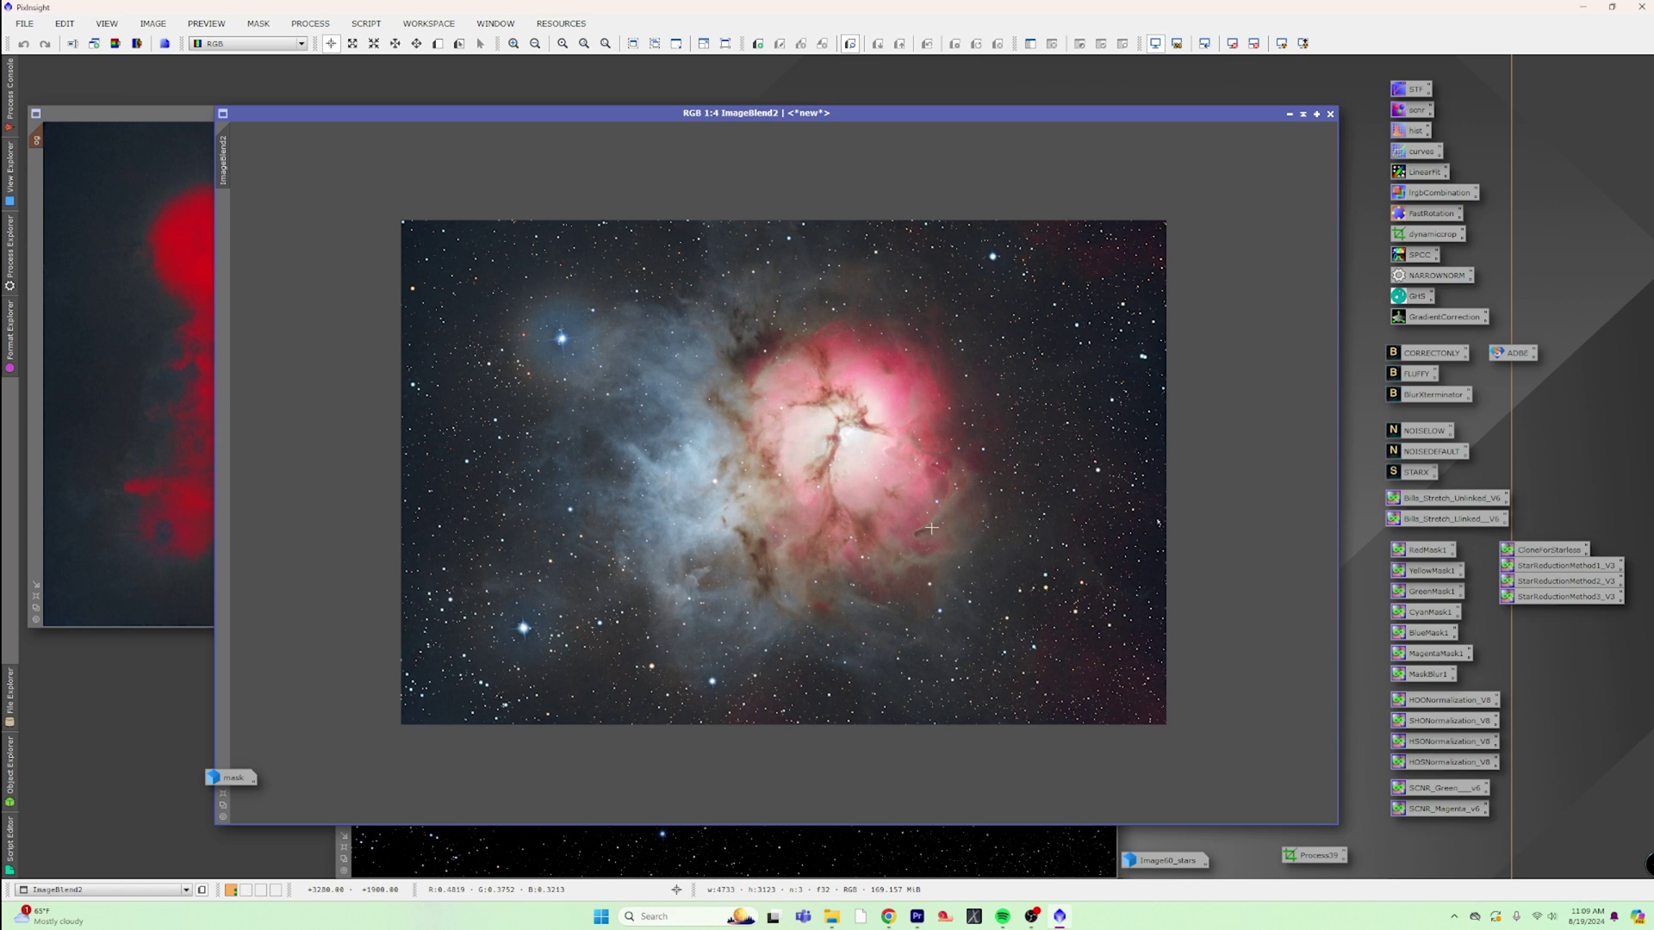
scroll(783, 472, "up", 1)
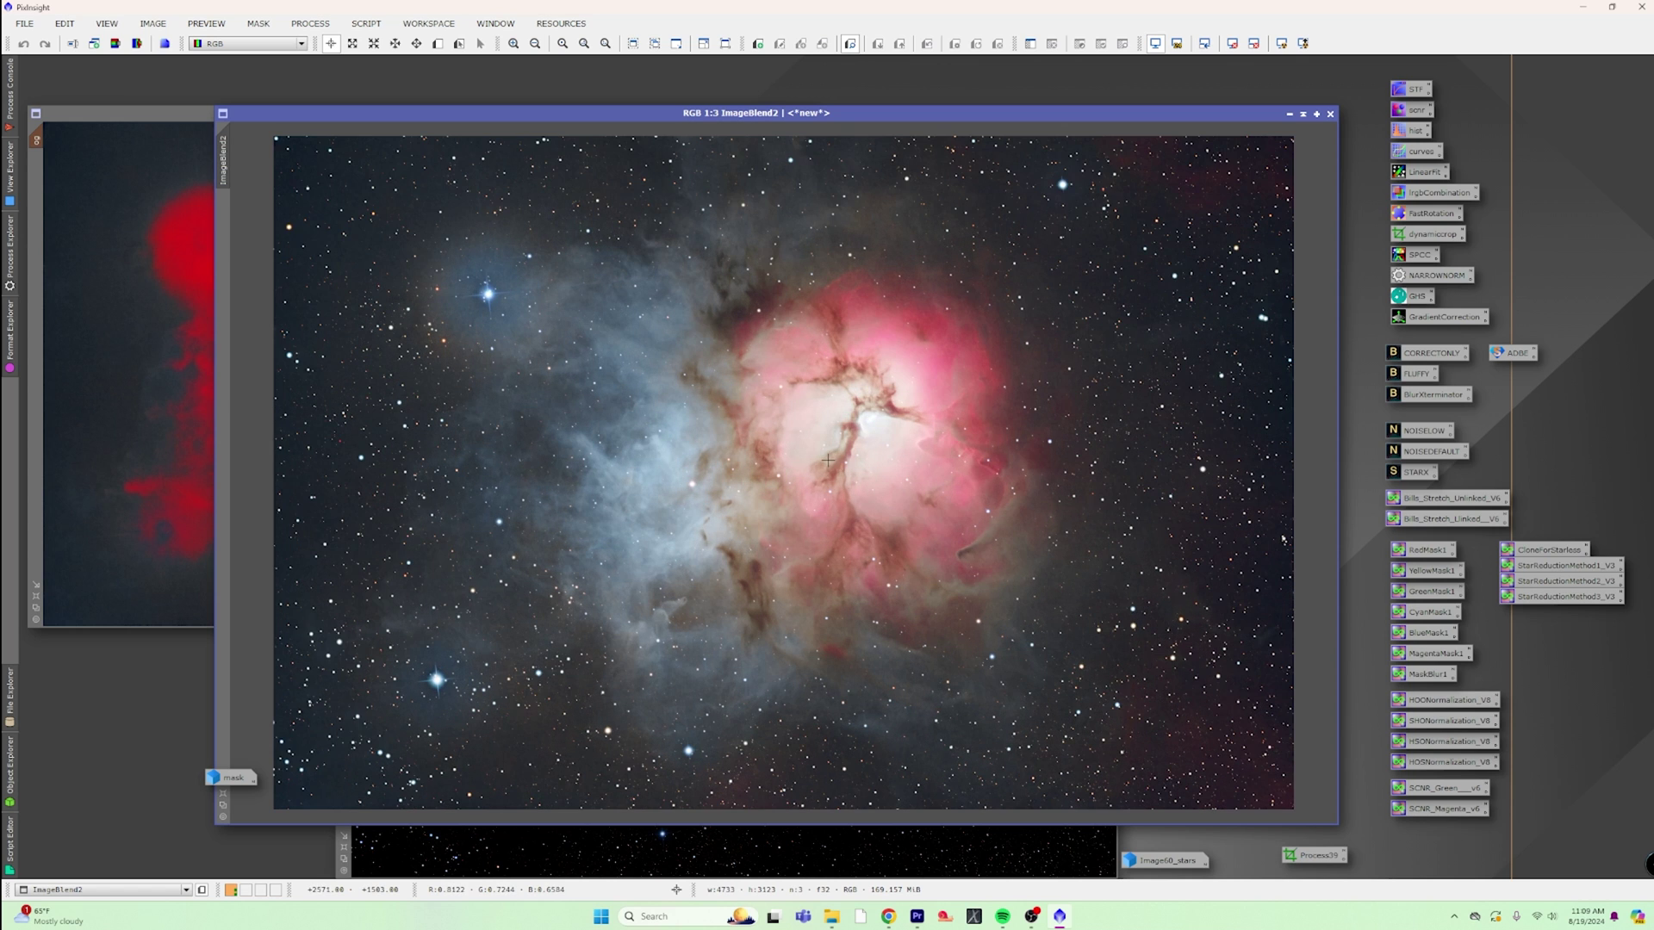
Step: Iconize ImageBlend2, park its icon at the top of the workspace, and move the ImageBlend window up-left
left_click(1287, 113)
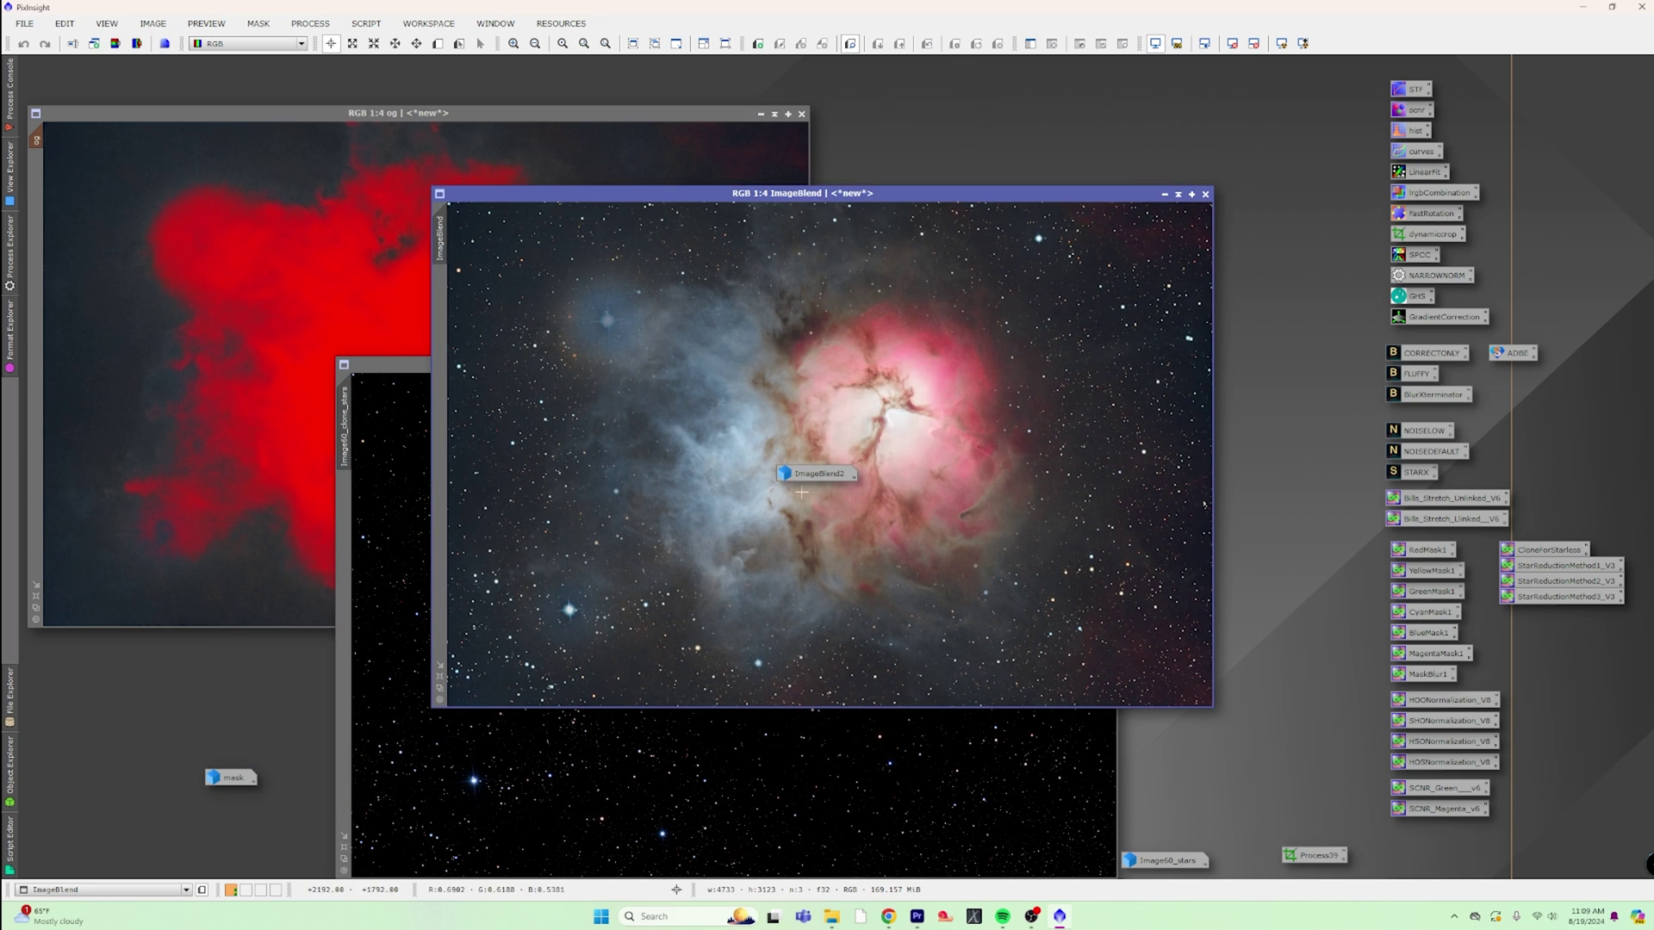
left_click_drag(814, 474, 941, 84)
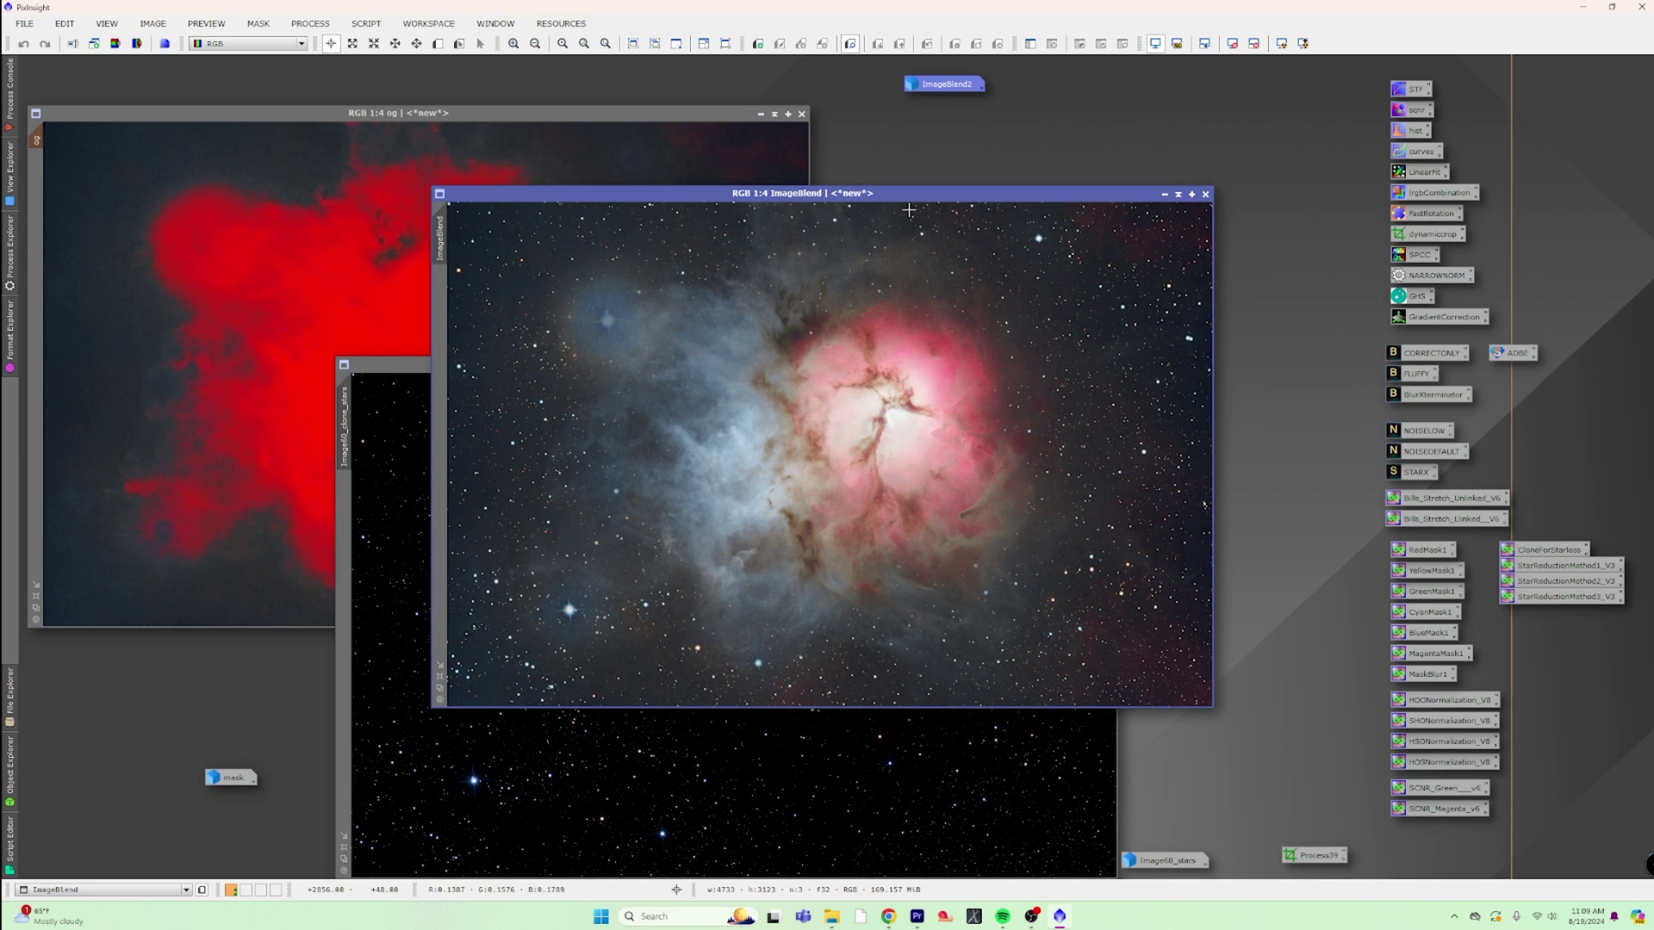
left_click_drag(909, 194, 675, 99)
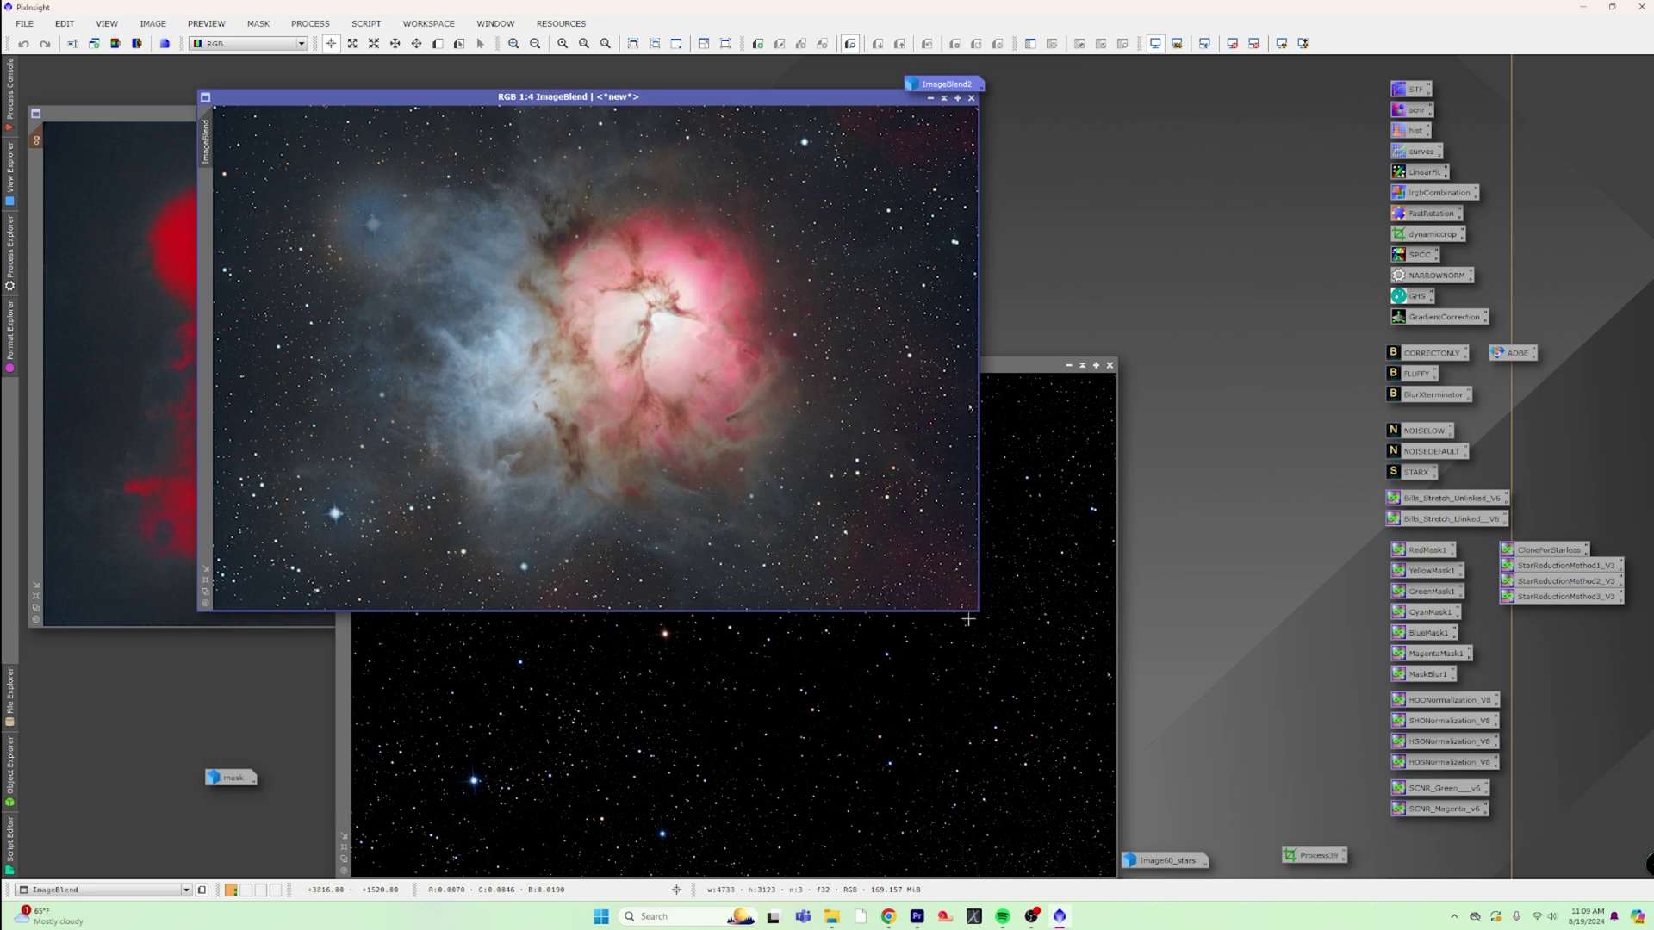
Step: Zoom in and back out on ImageBlend to inspect it, then iconize it onto empty workspace
scroll(749, 596, "up", 1)
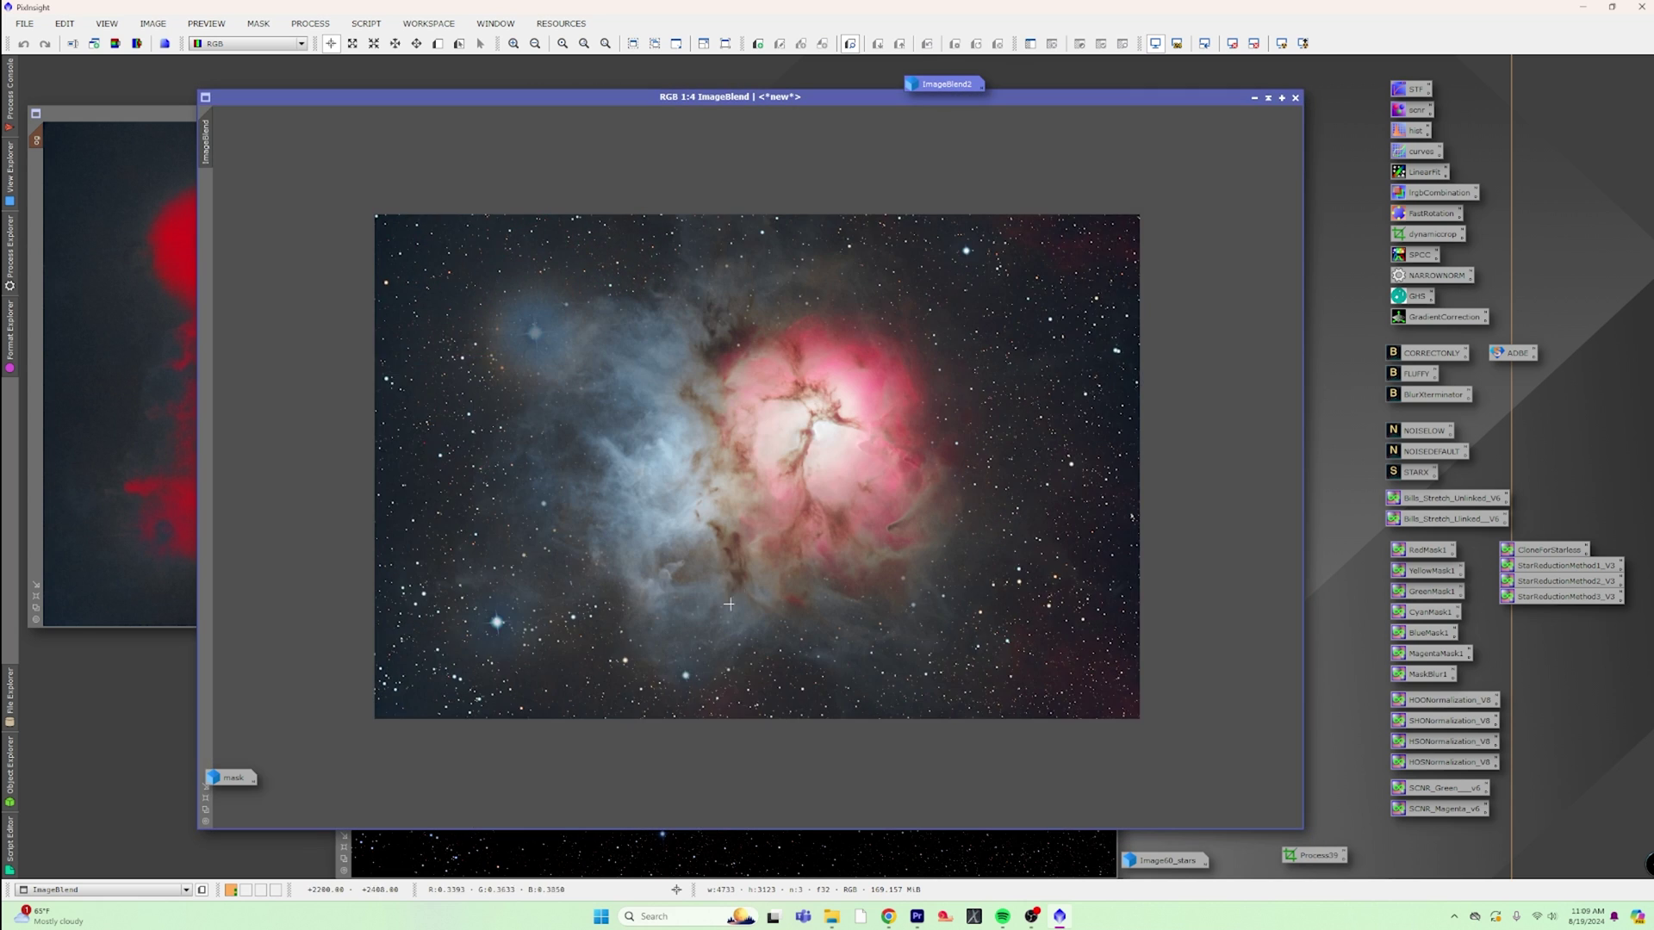
scroll(795, 603, "up", 1)
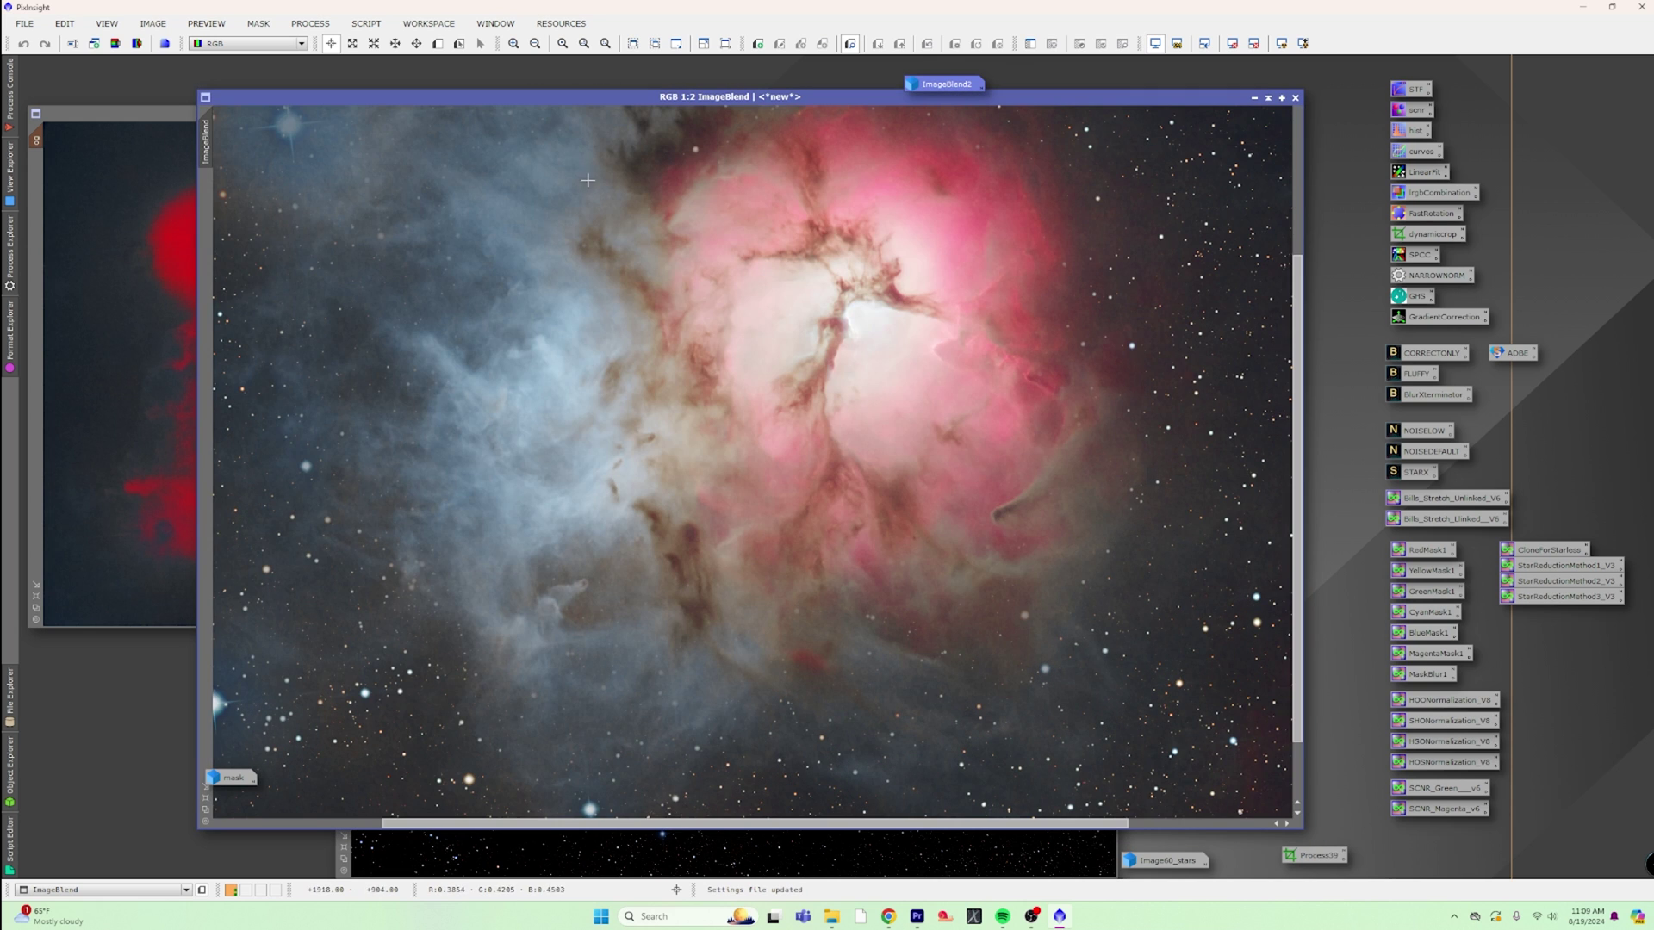
scroll(807, 549, "down", 1)
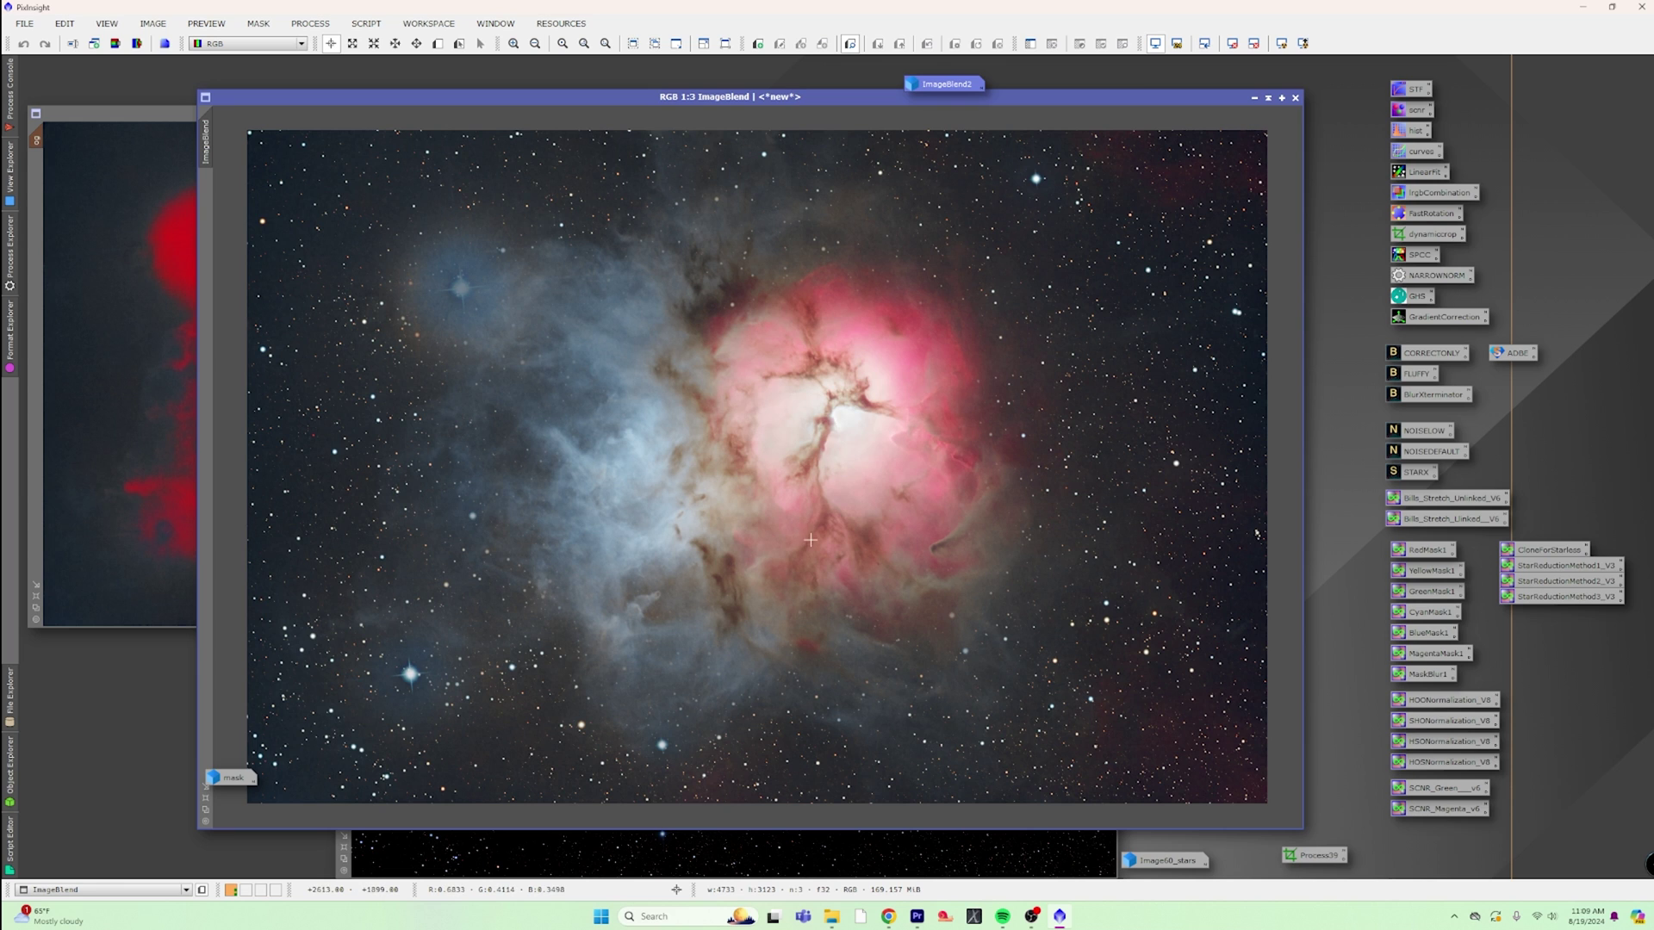
scroll(811, 540, "down", 1)
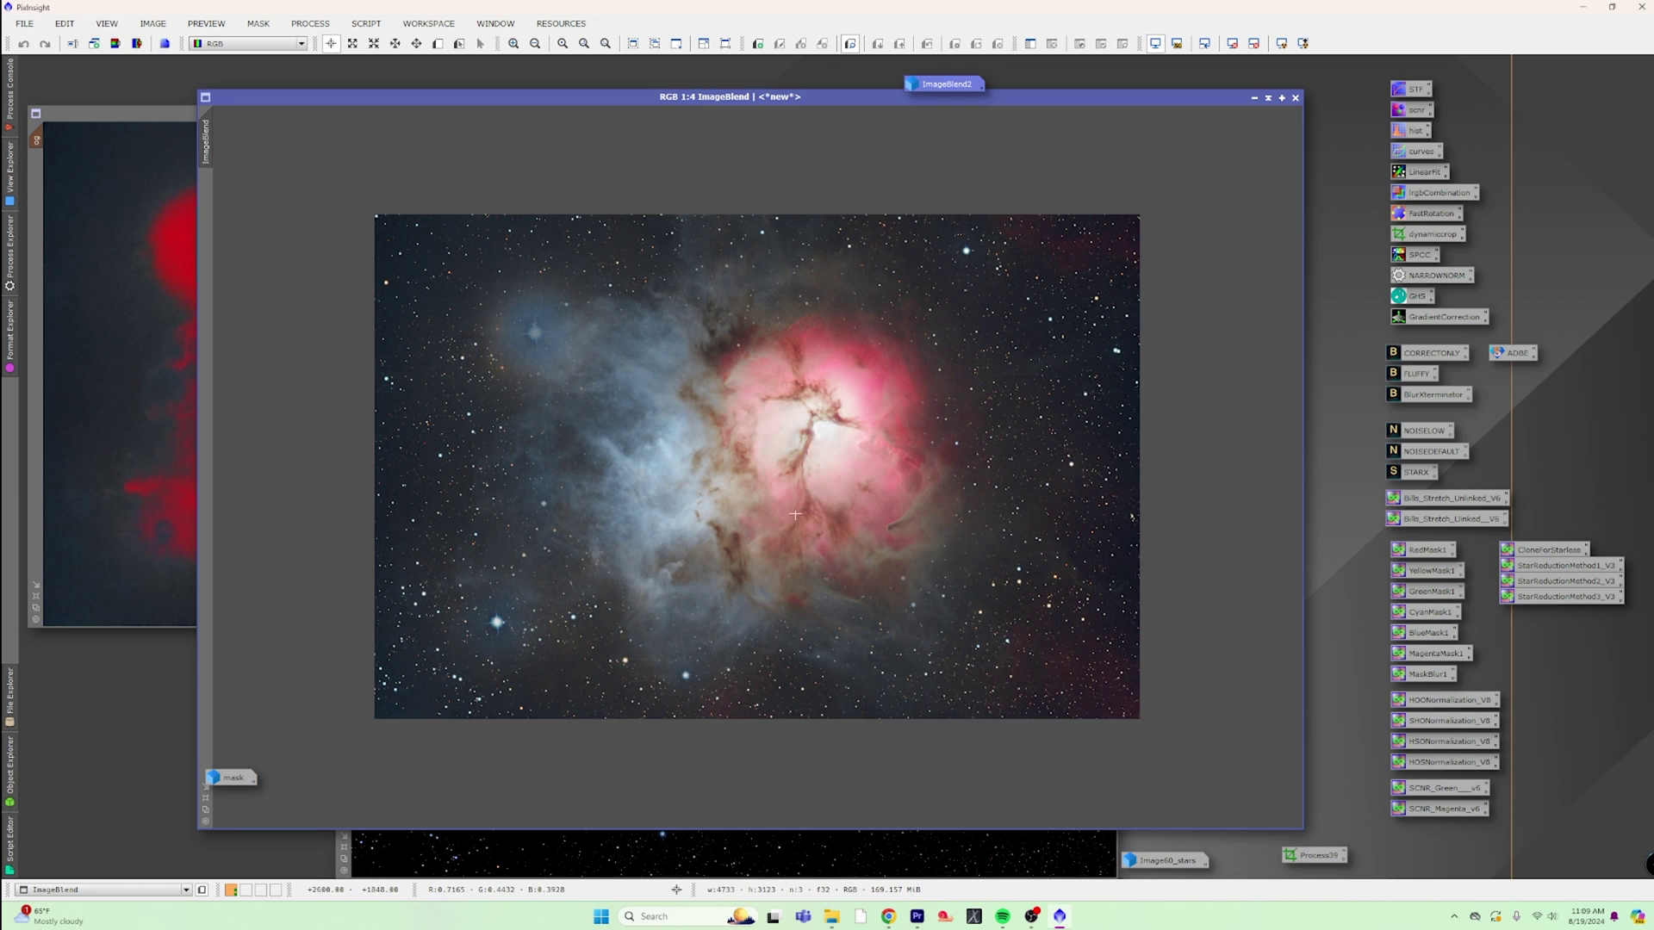
left_click(1254, 99)
left_click_drag(801, 476, 1111, 259)
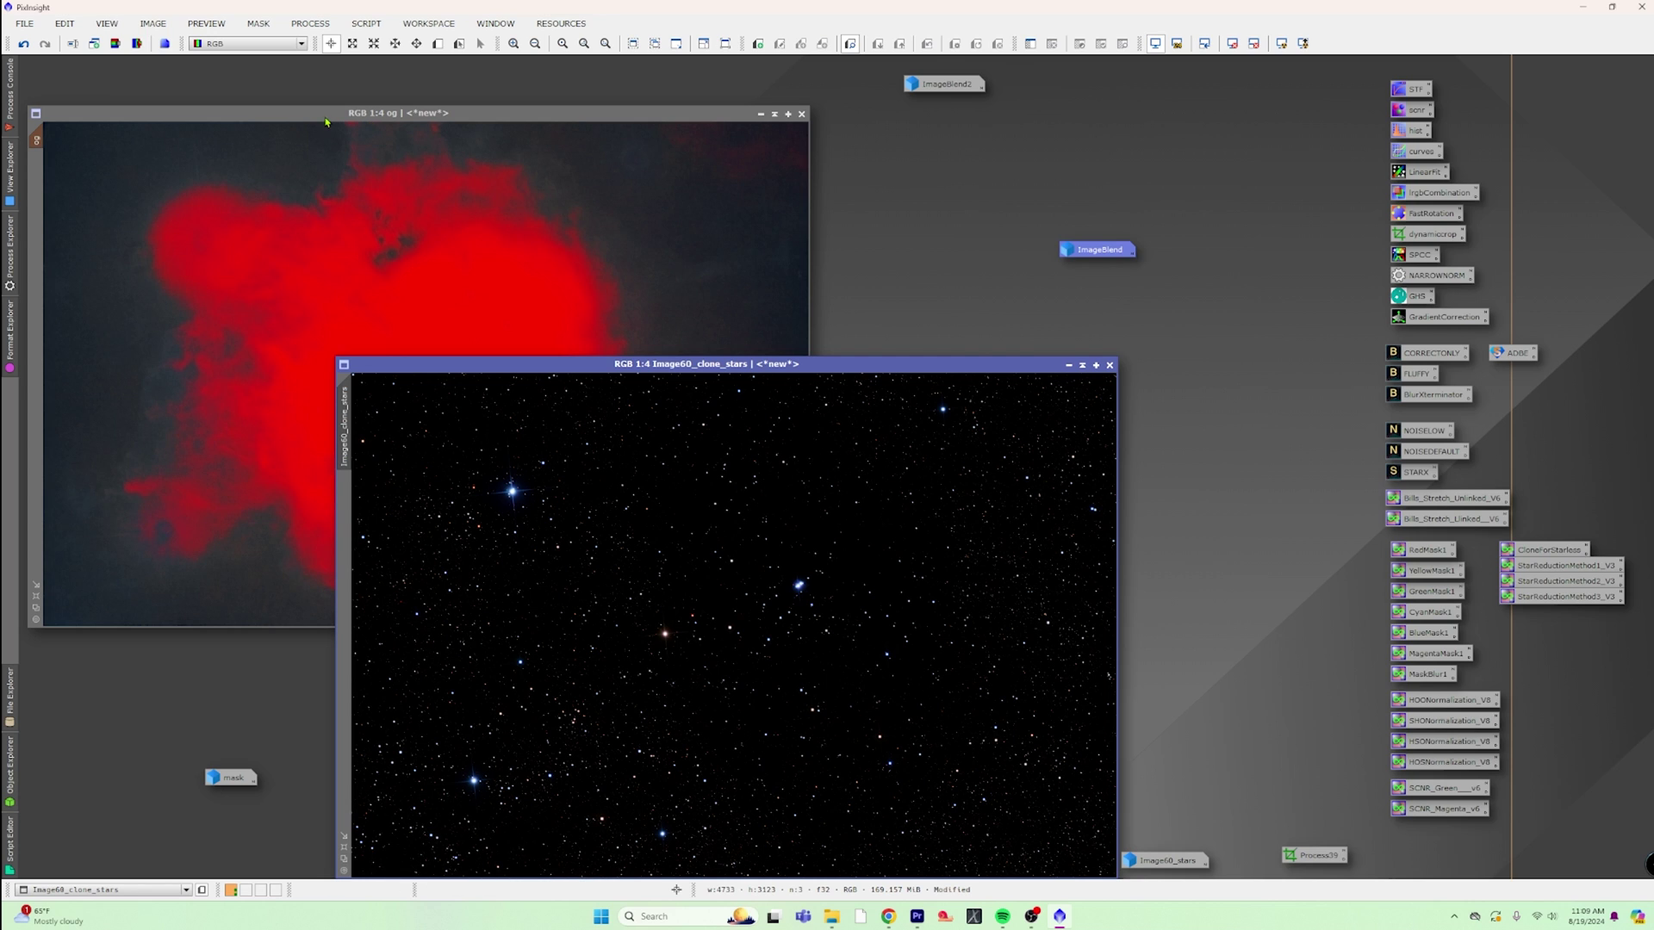
Step: Remove the mask from the og nebula image via MASK > Remove Mask
left_click(298, 124)
left_click(259, 24)
left_click(259, 24)
left_click(258, 24)
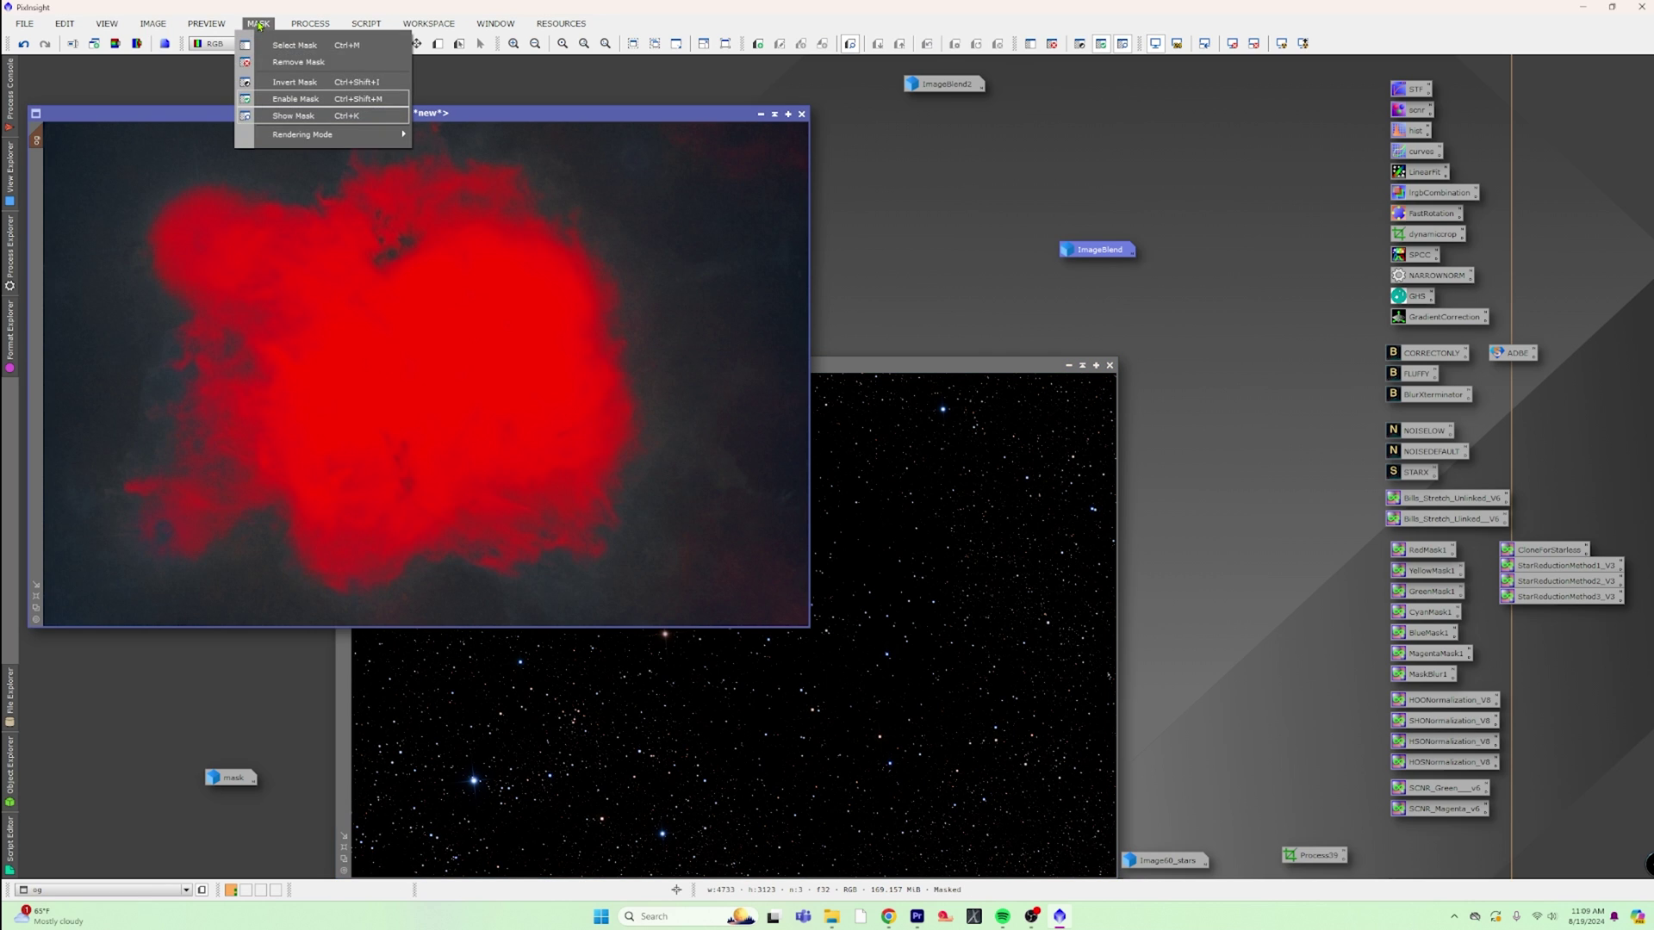
left_click(285, 65)
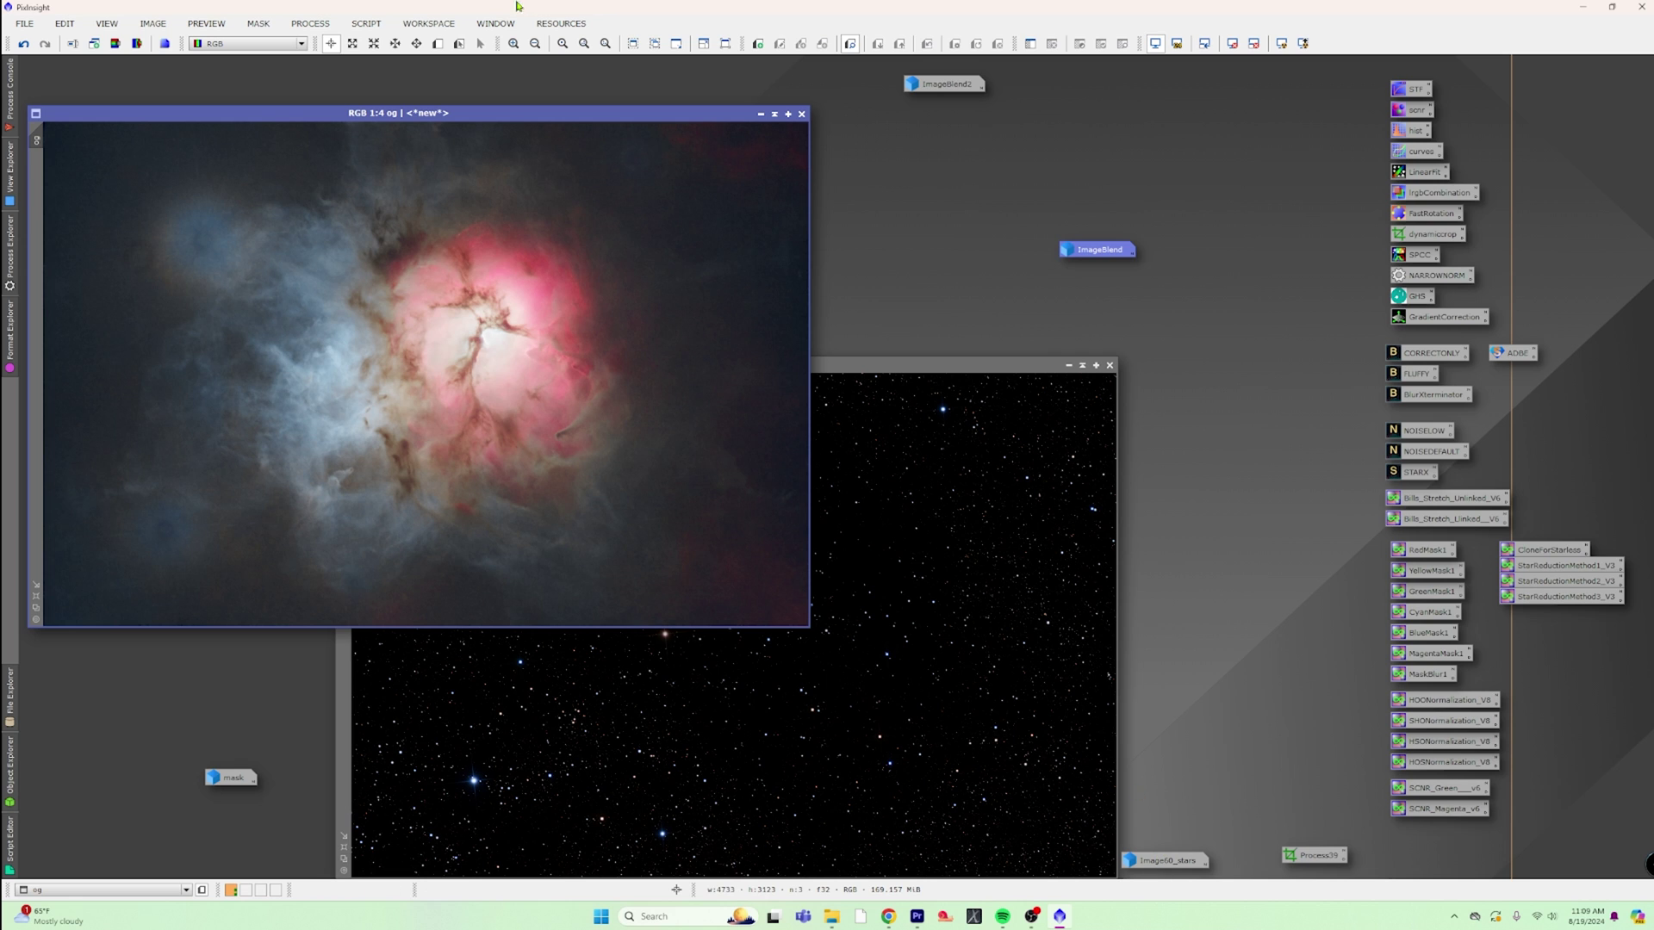
Step: Launch the ImageBlend script from SCRIPT > Utilities
left_click(317, 25)
mouse_move(366, 24)
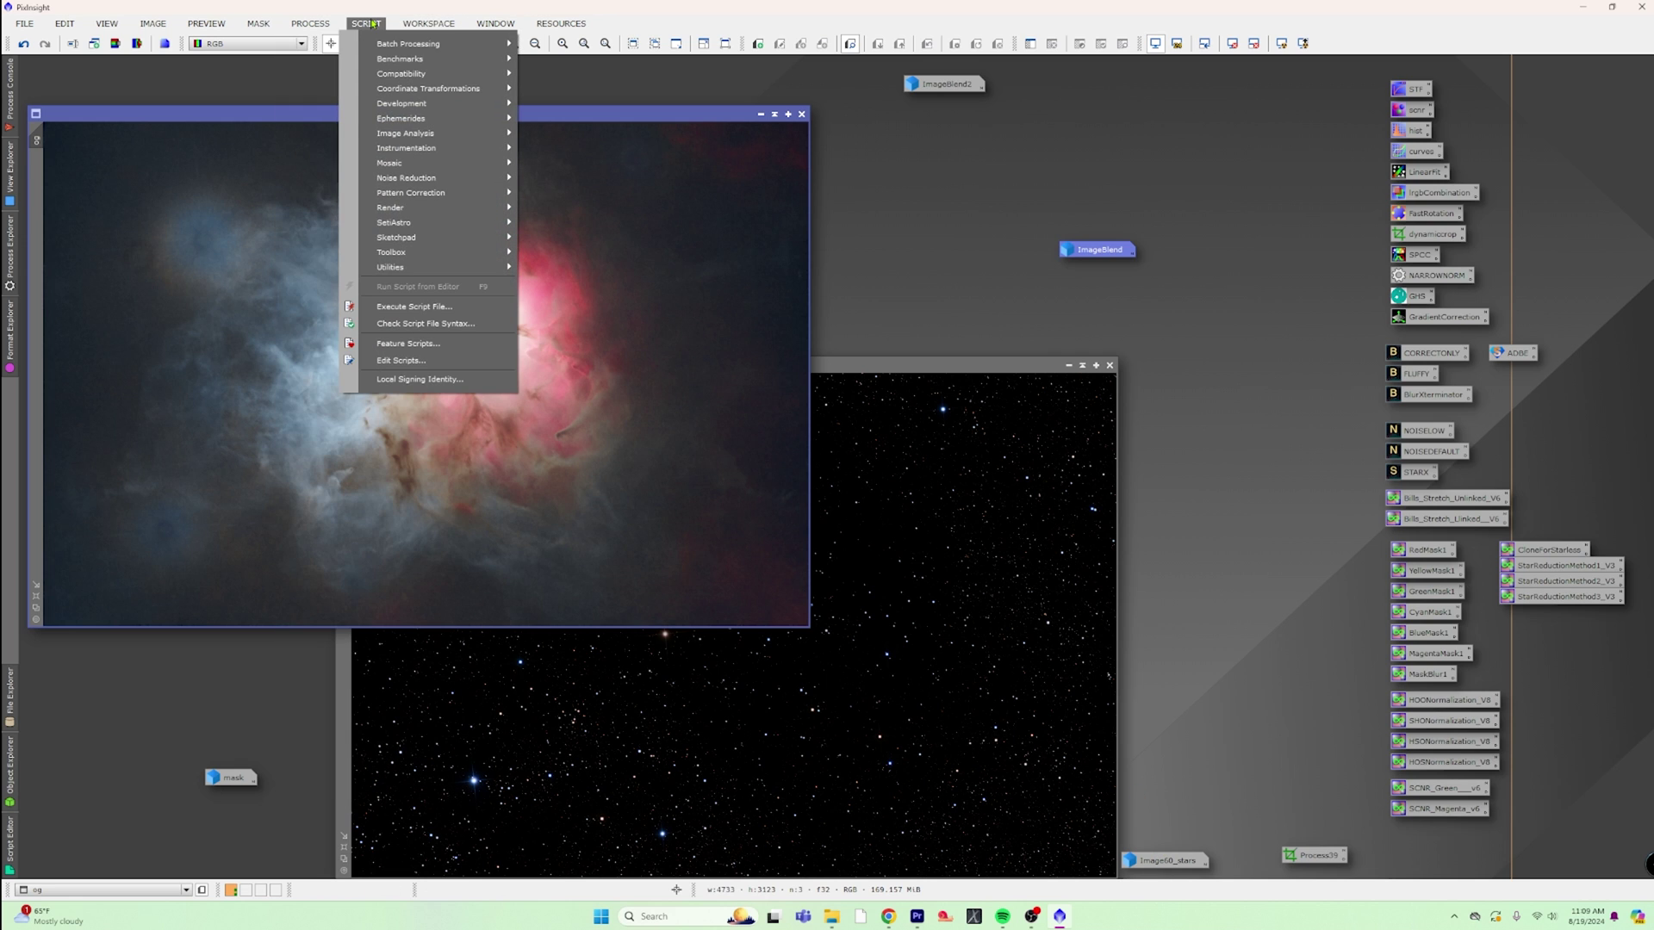
mouse_move(413, 268)
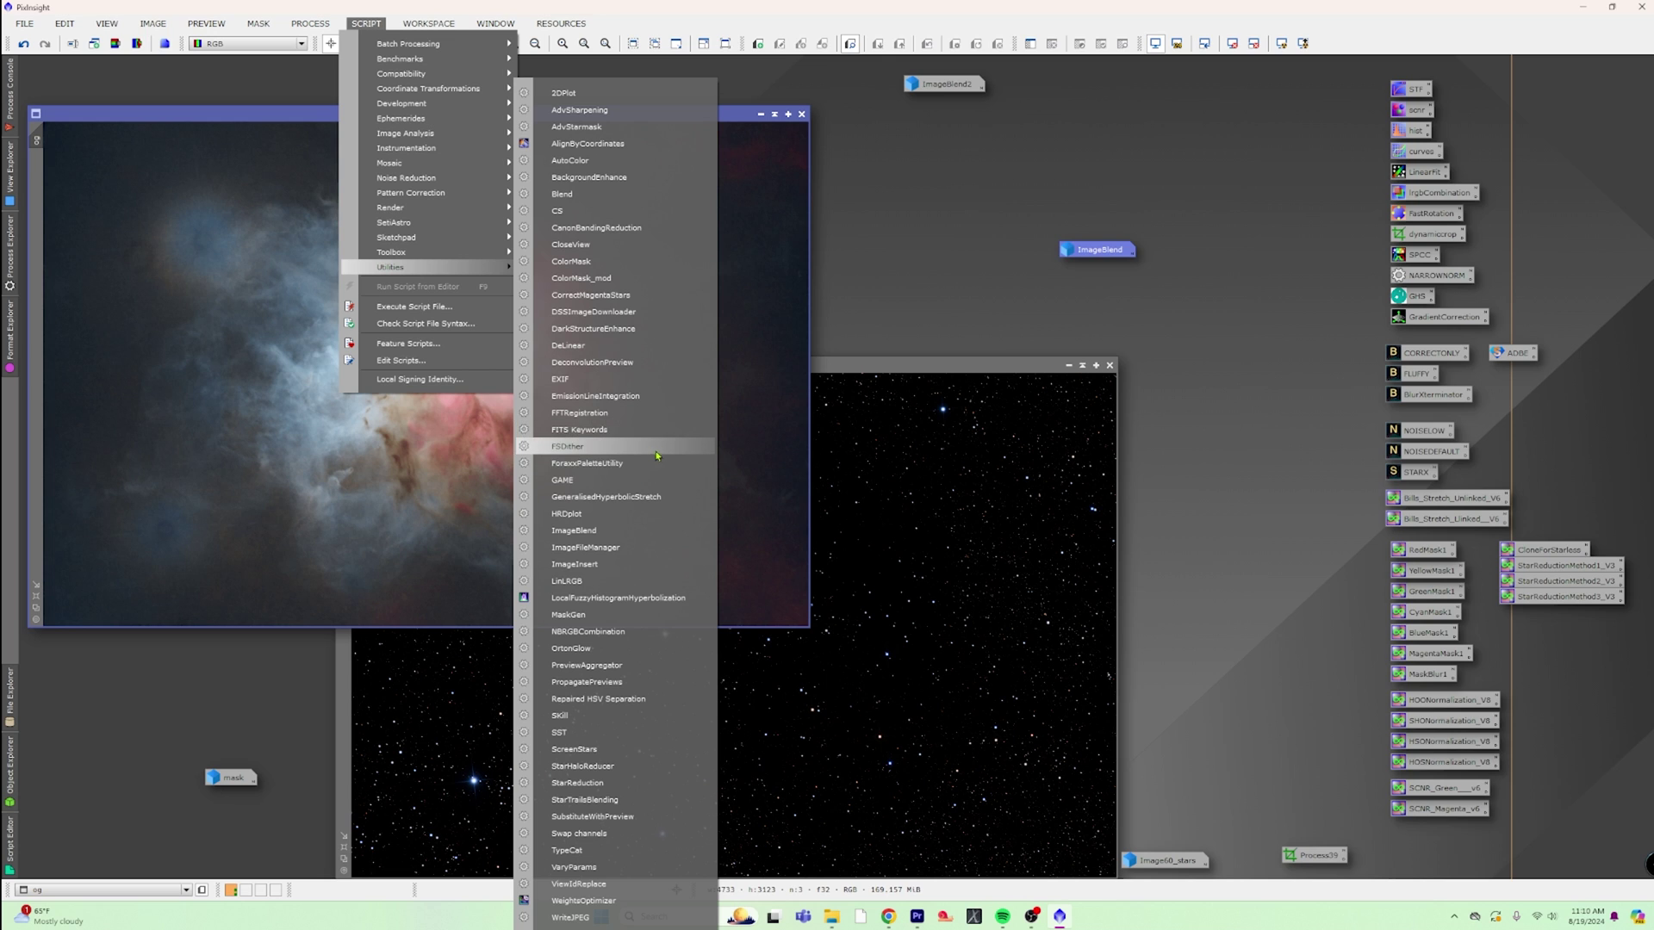
left_click(629, 529)
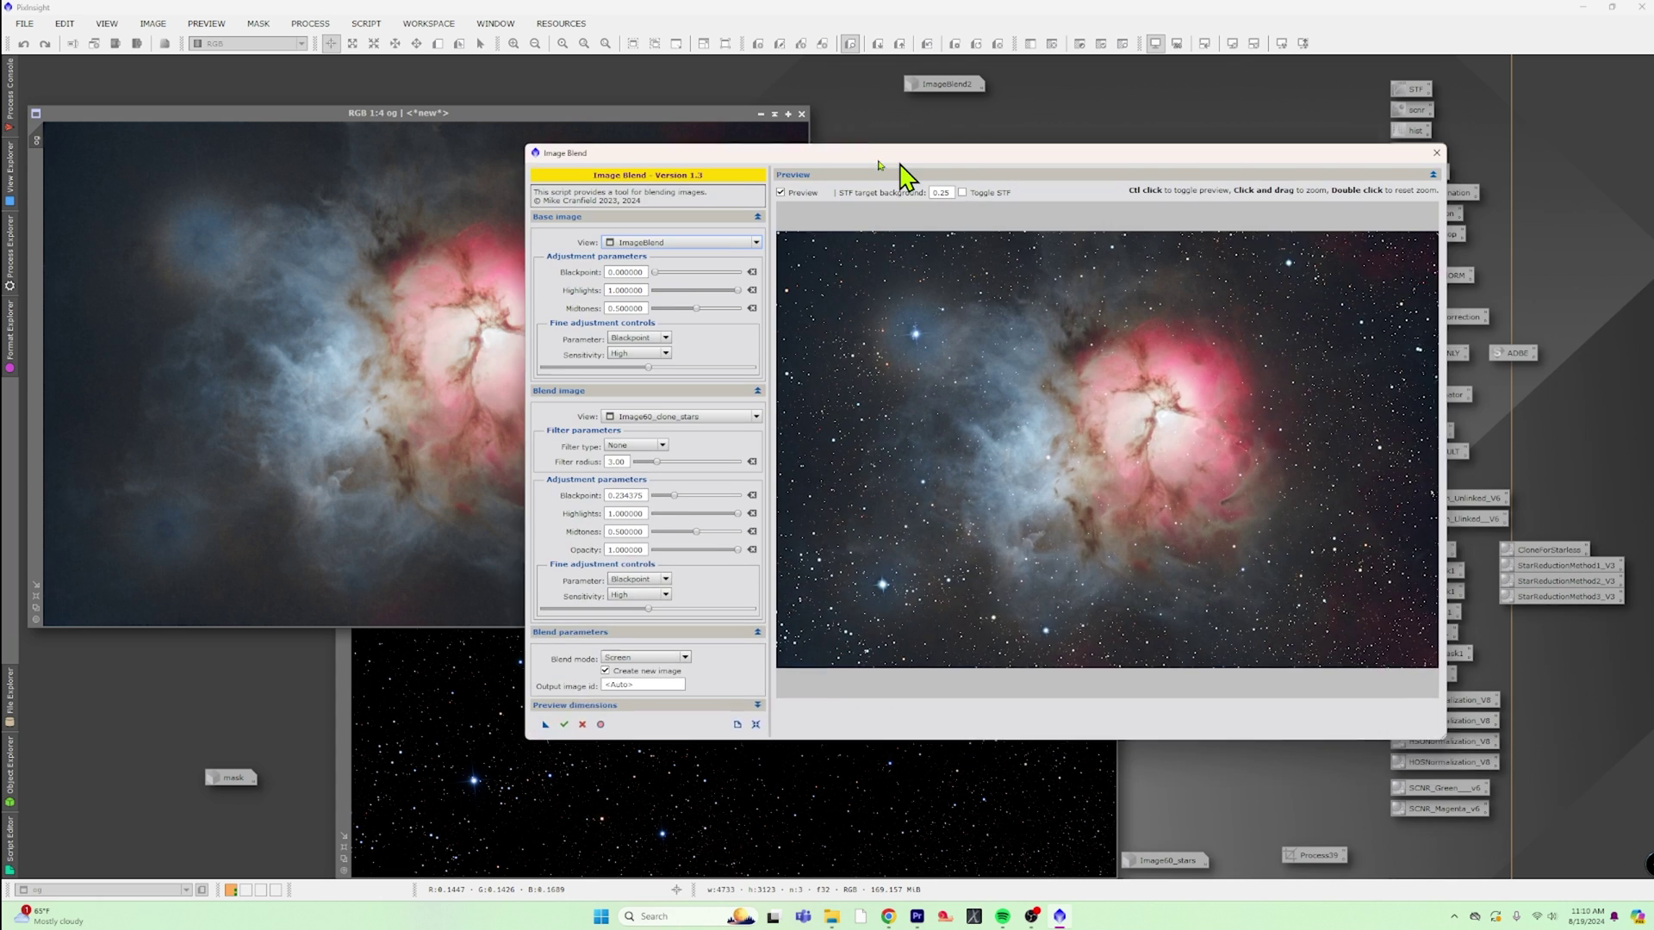
Step: Choose og as the base image and Image60_stars as the blend image in ImageBlend
left_click(692, 229)
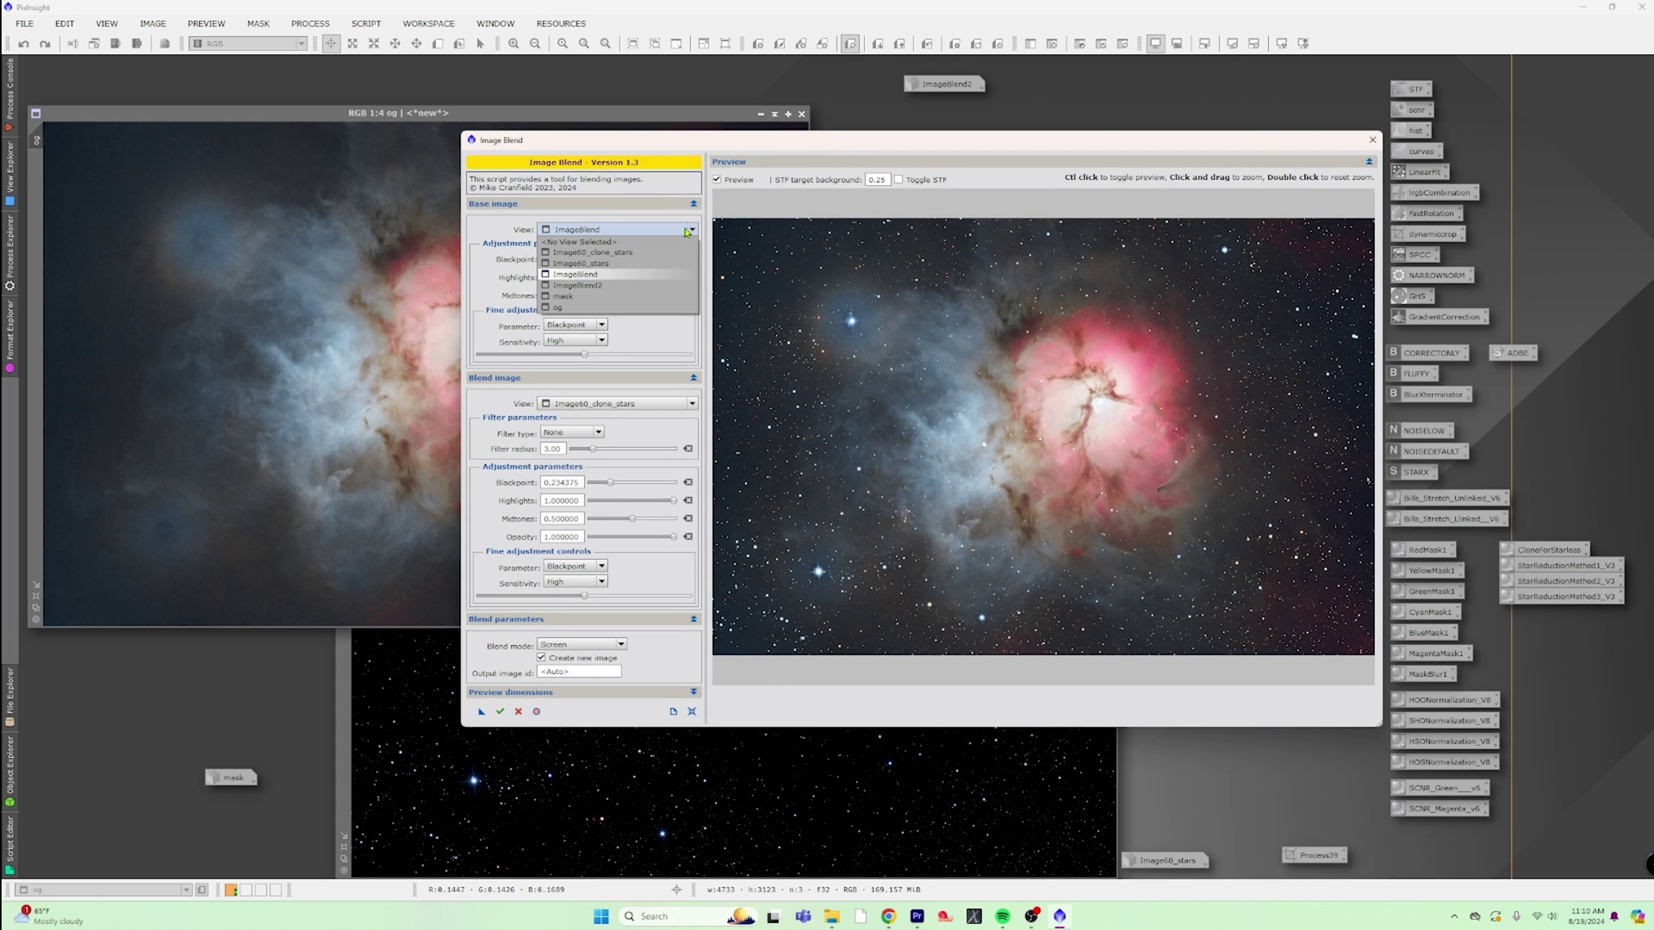
left_click(598, 307)
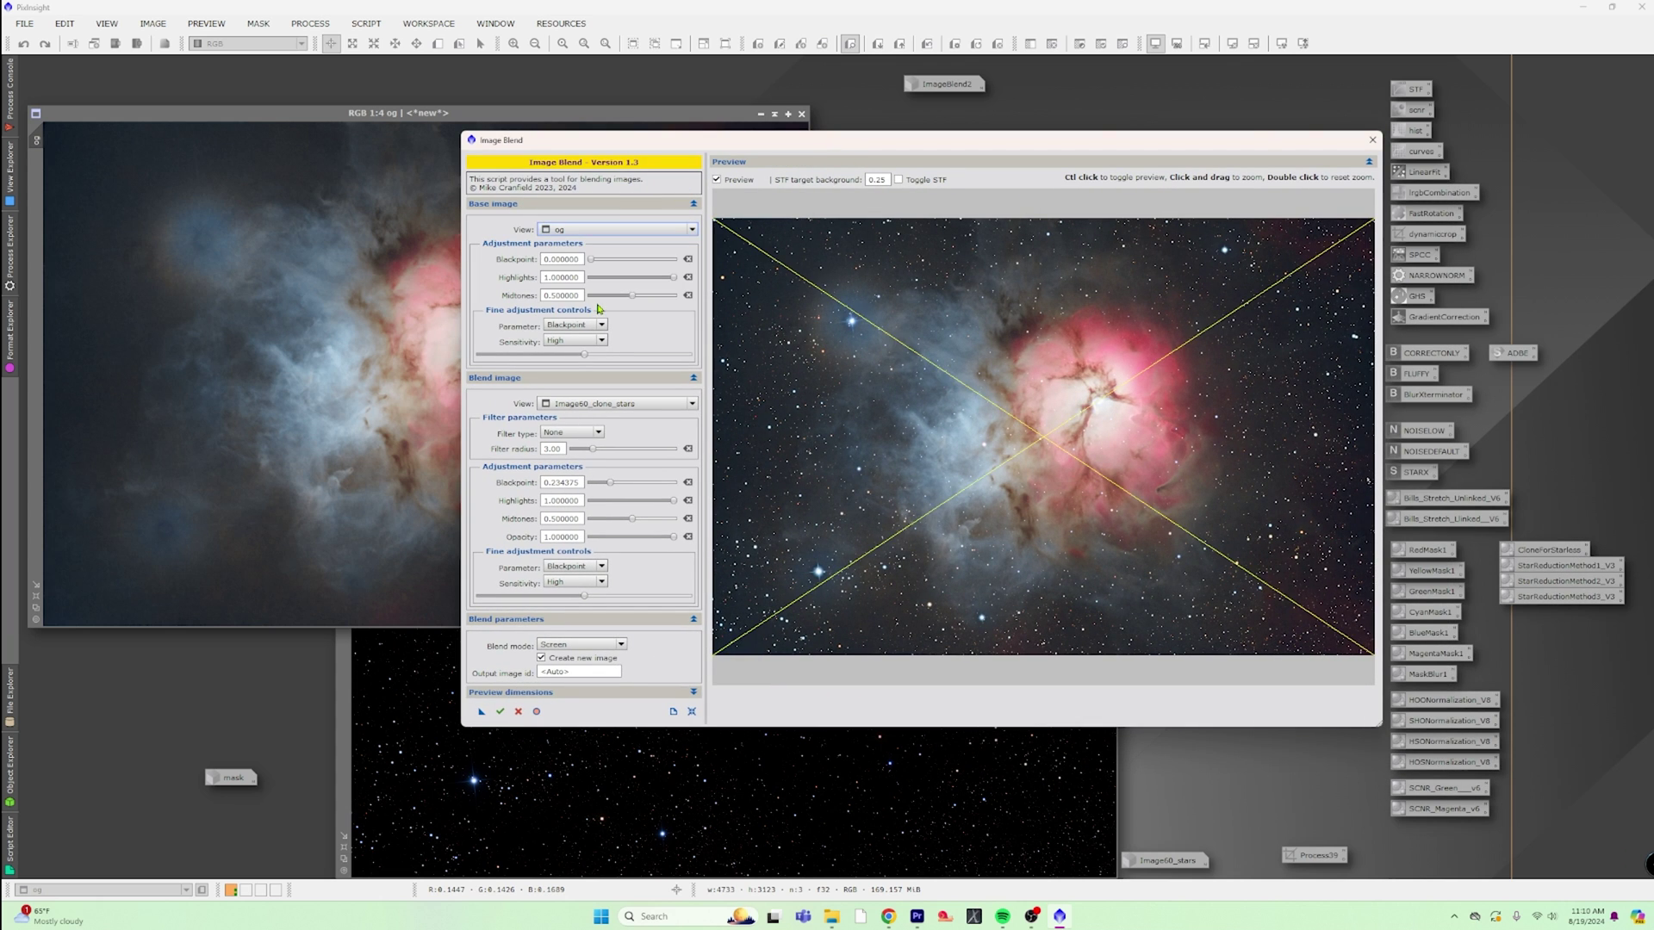
left_click(690, 405)
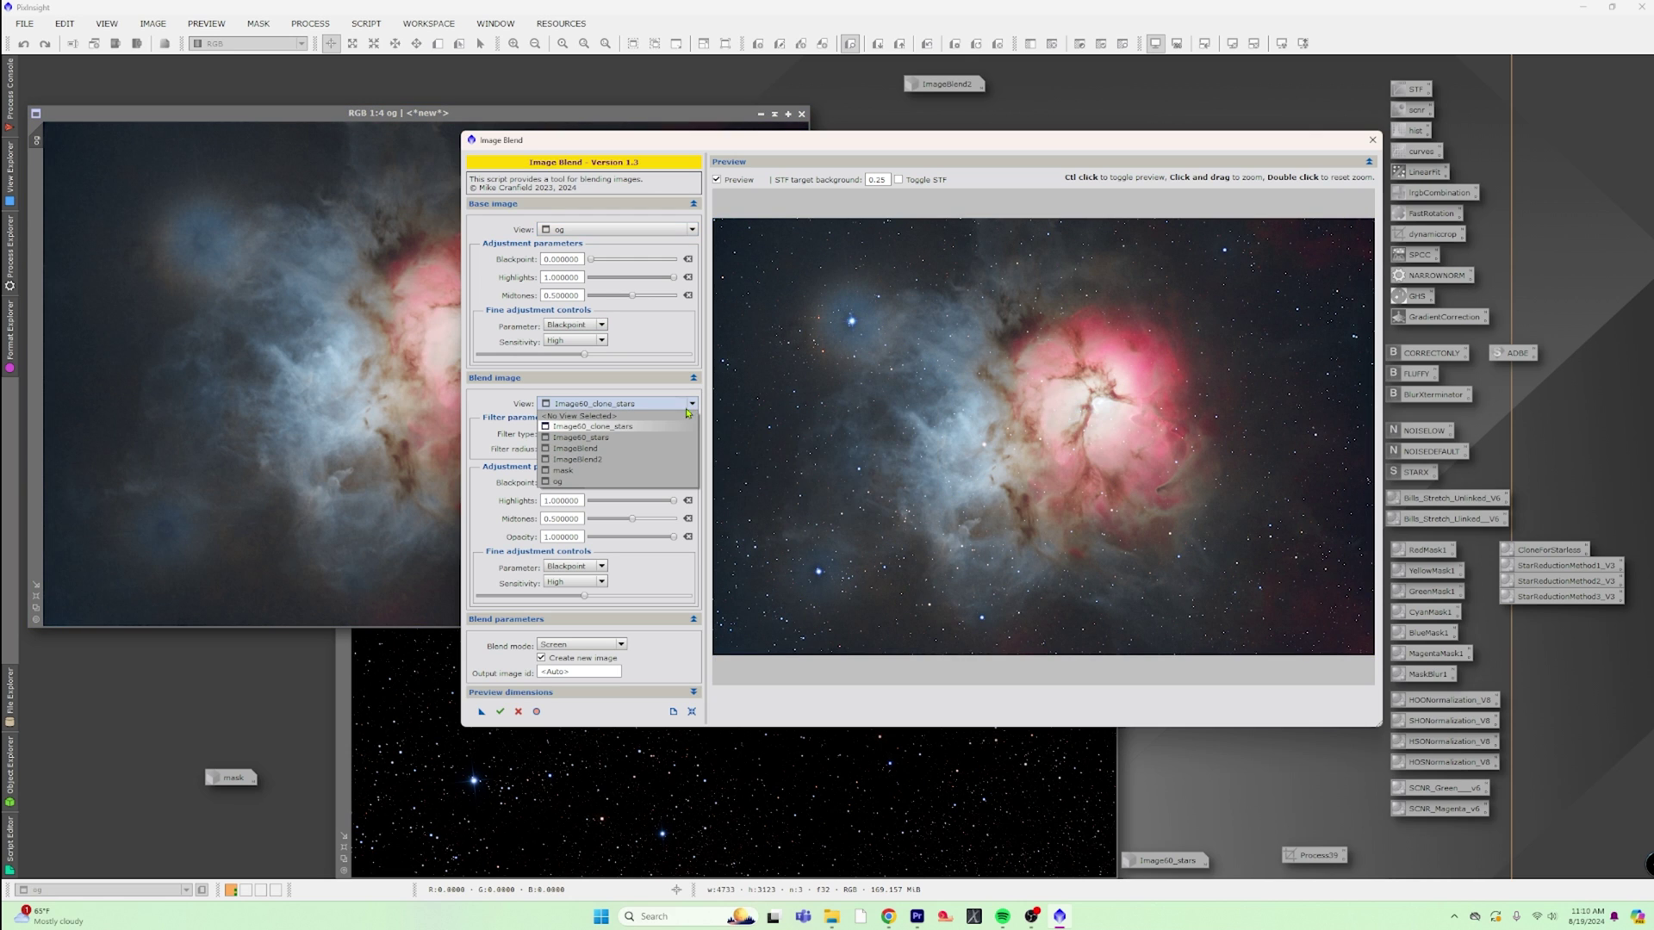
left_click(634, 436)
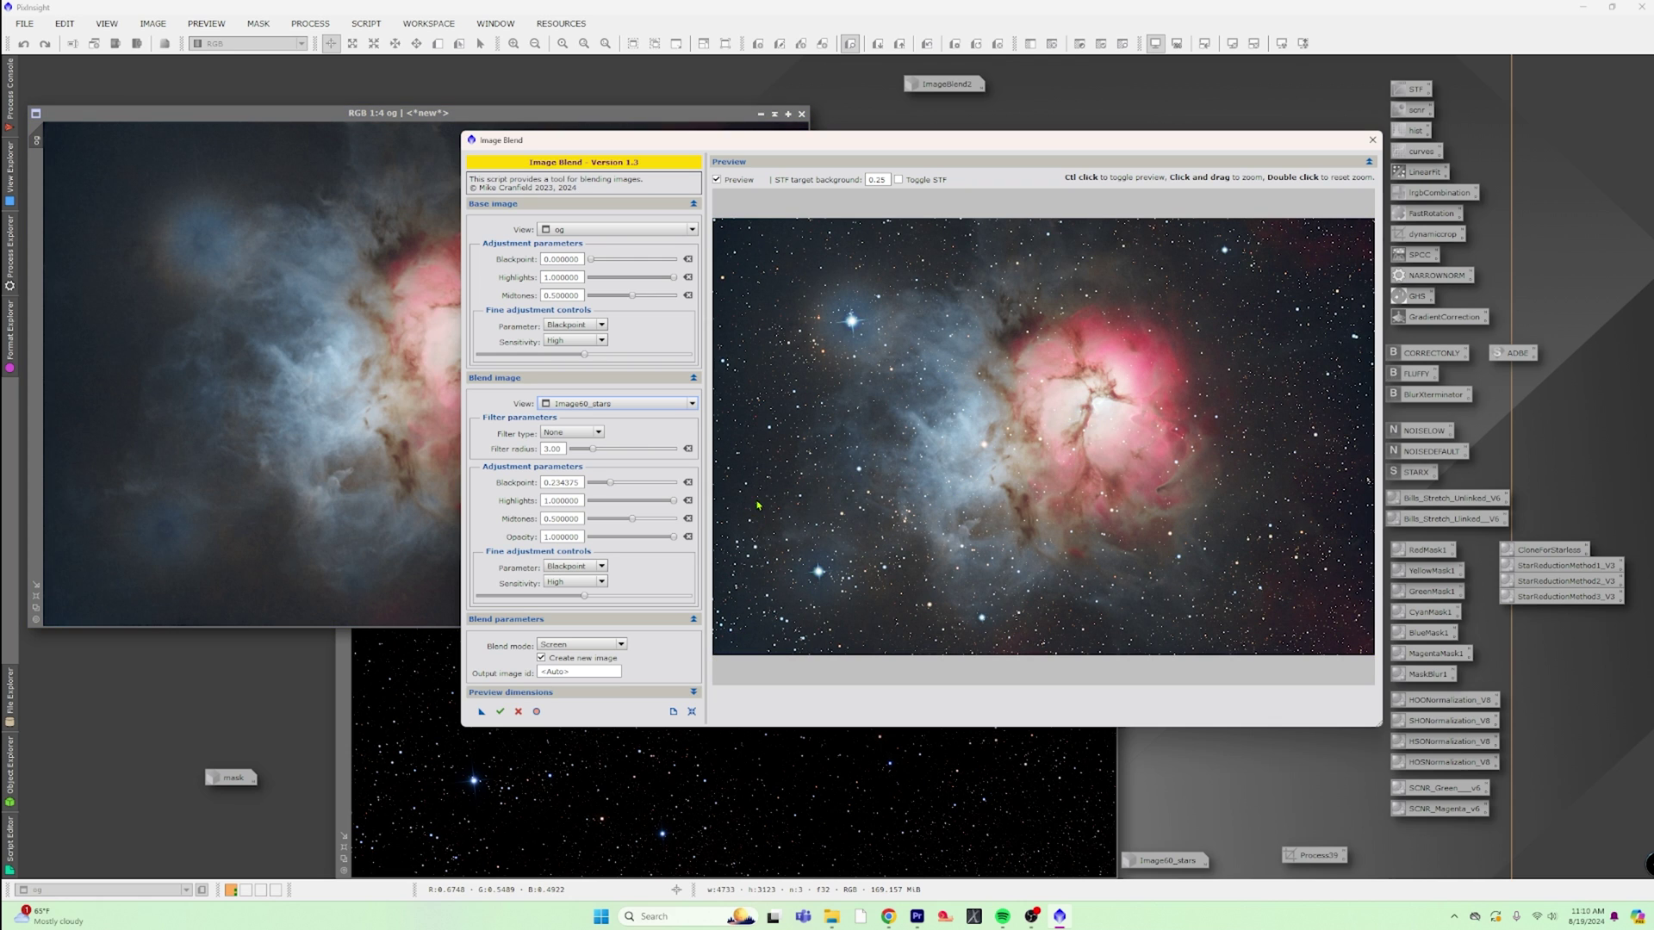
left_click(691, 230)
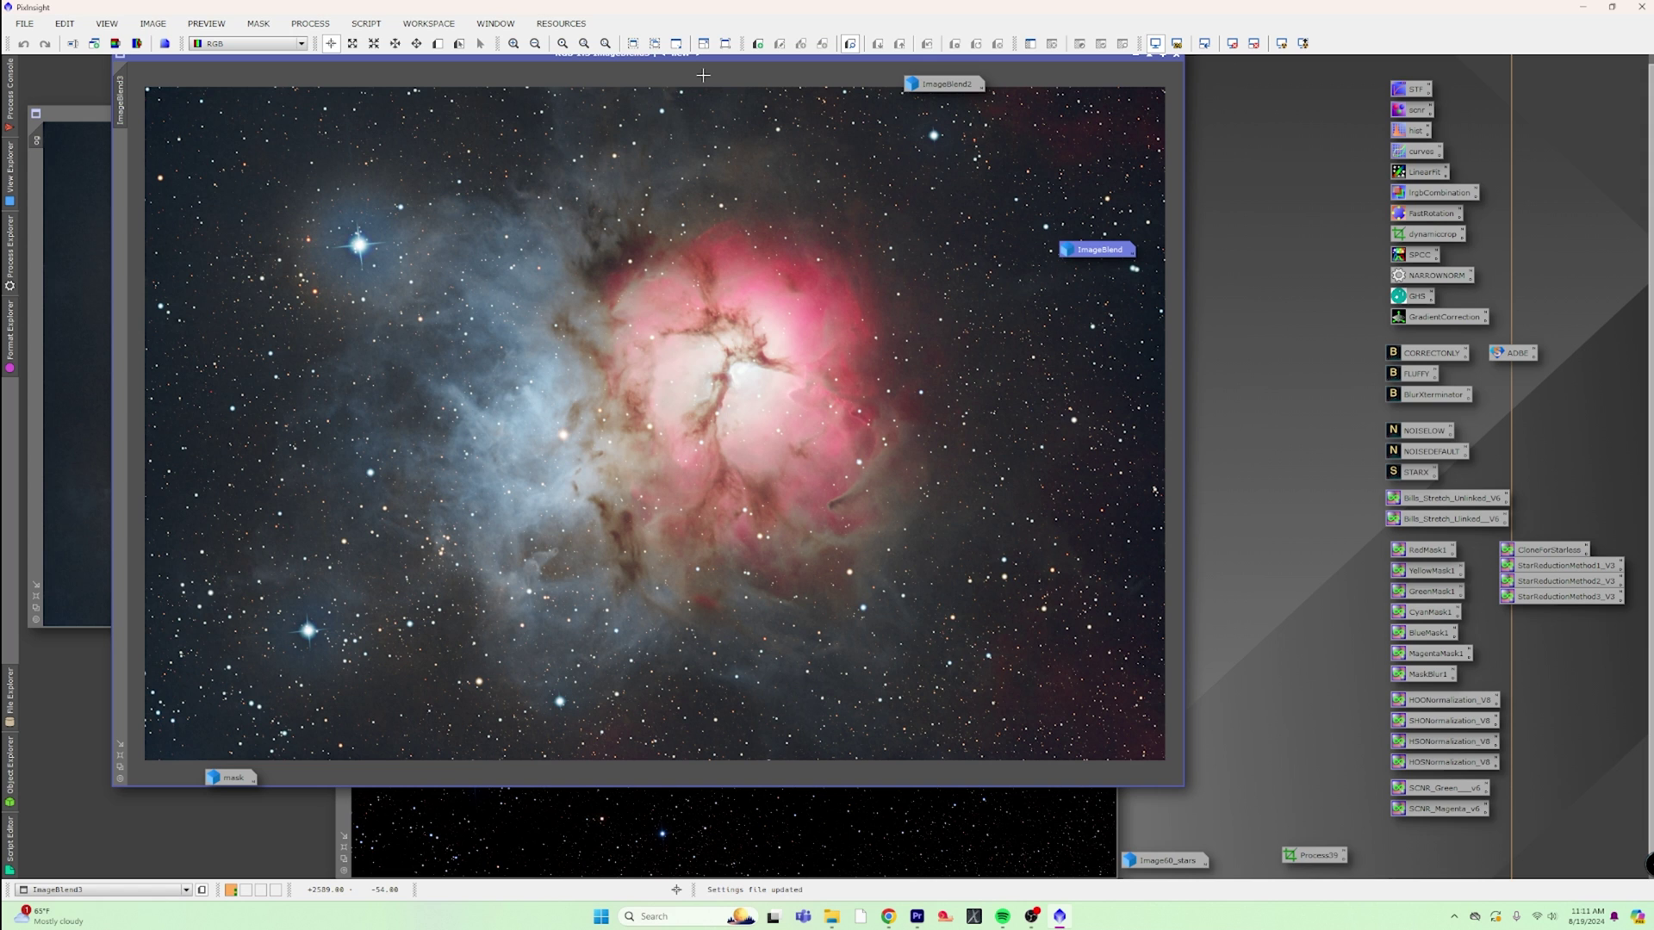
Step: Zoom out to view the new ImageBlend3 nebula image whole
scroll(667, 282, "down", 1)
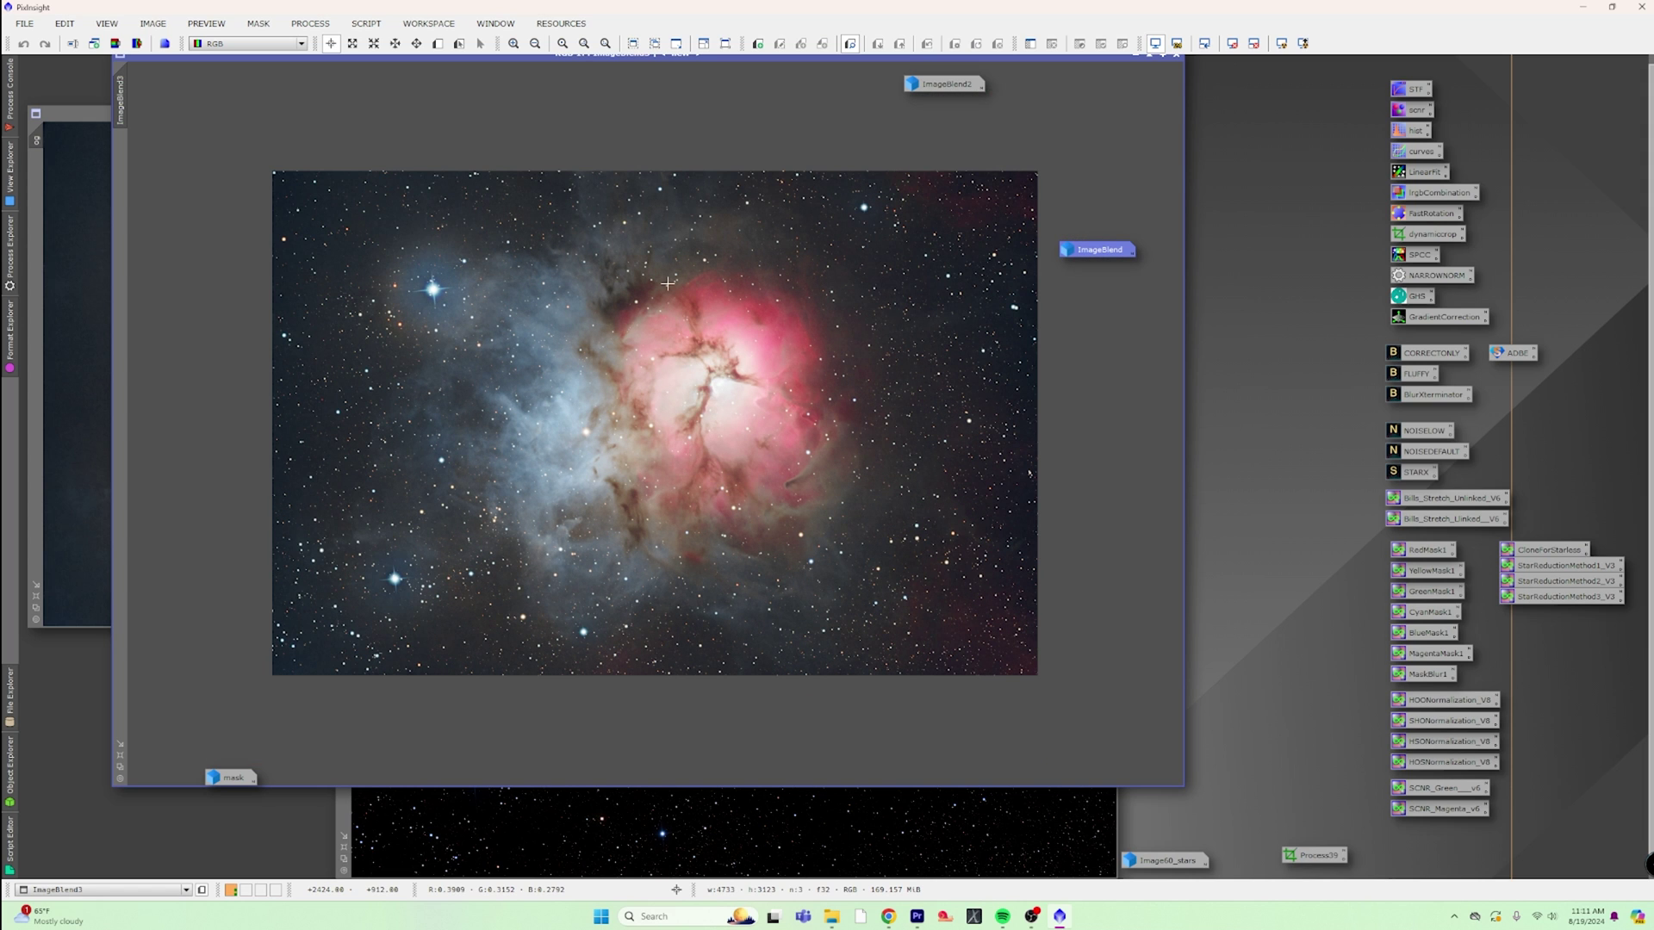